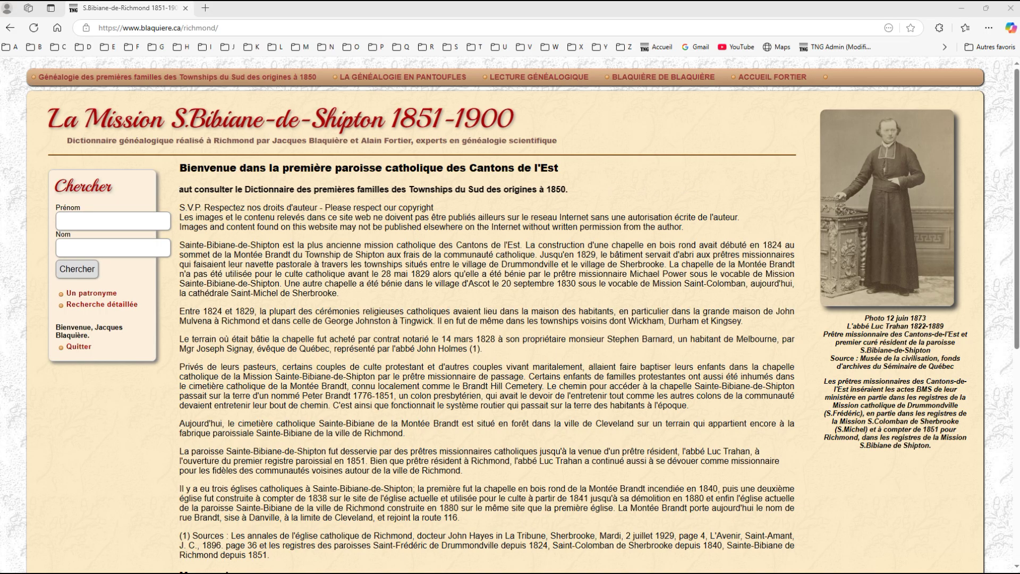
# Step: Enlarge the parish register image 3131512.jpg and read marriage entry M. 4
pyautogui.moveTo(0, 43); pyautogui.dragTo(455, 114)
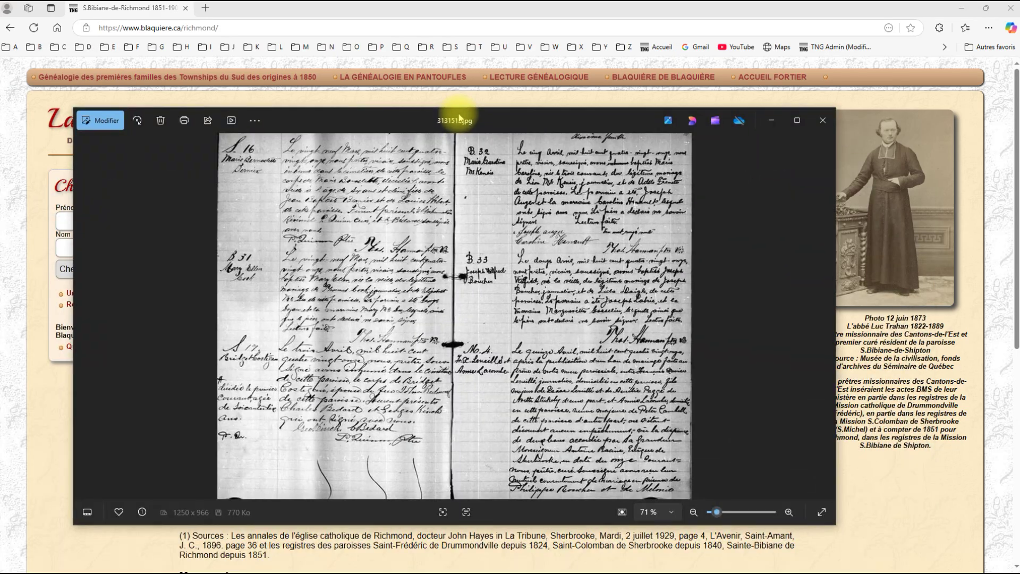
pyautogui.click(797, 120)
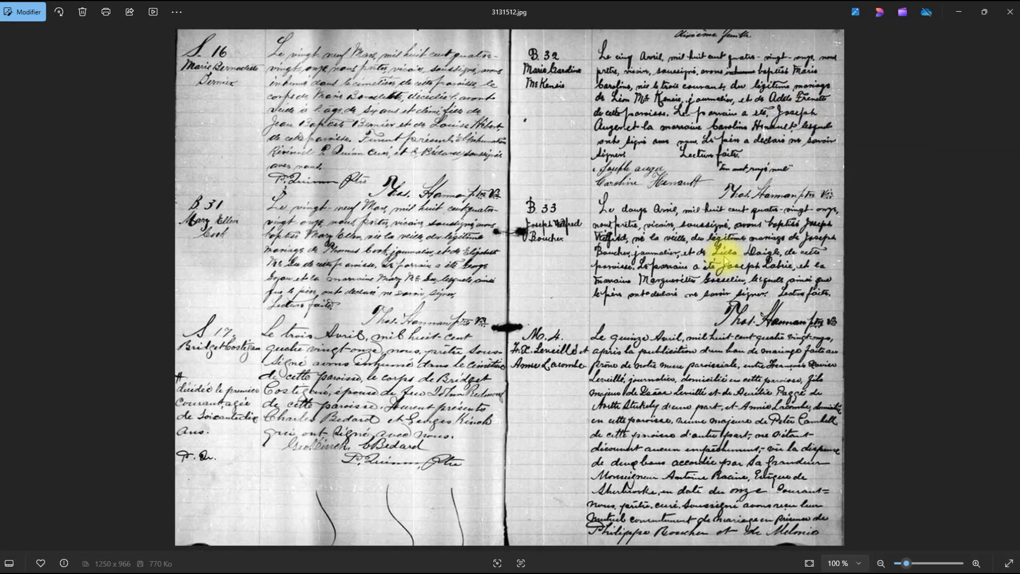
pyautogui.scroll(5, 645, 389)
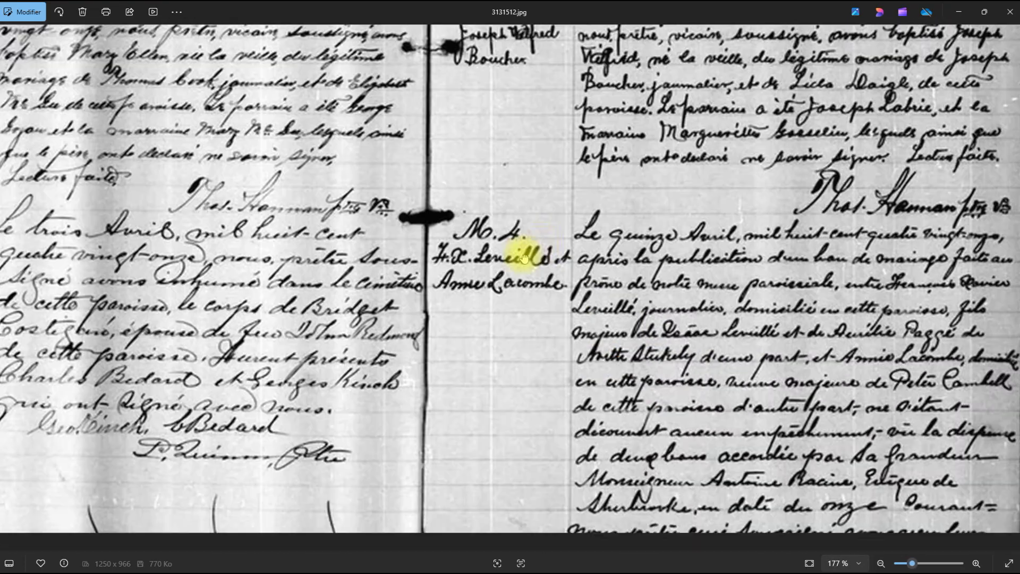
pyautogui.moveTo(526, 256); pyautogui.dragTo(491, 193)
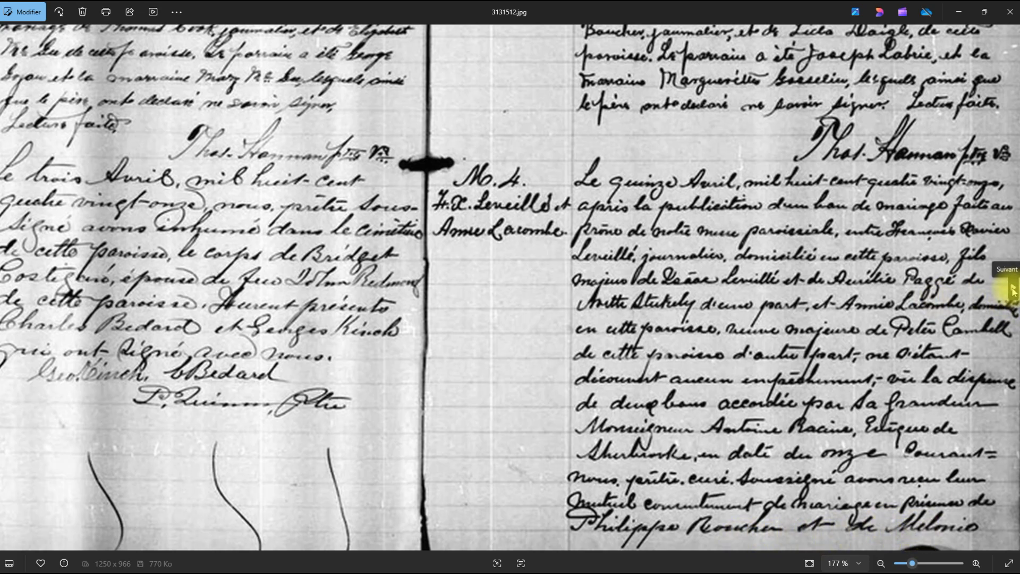
# Step: Read the end of marriage entry M. 4 on the following register image, 3131513.jpg, and return to the Richmond genealogy site
pyautogui.click(1013, 291)
pyautogui.scroll(5, 388, 183)
pyautogui.moveTo(383, 168); pyautogui.dragTo(421, 331)
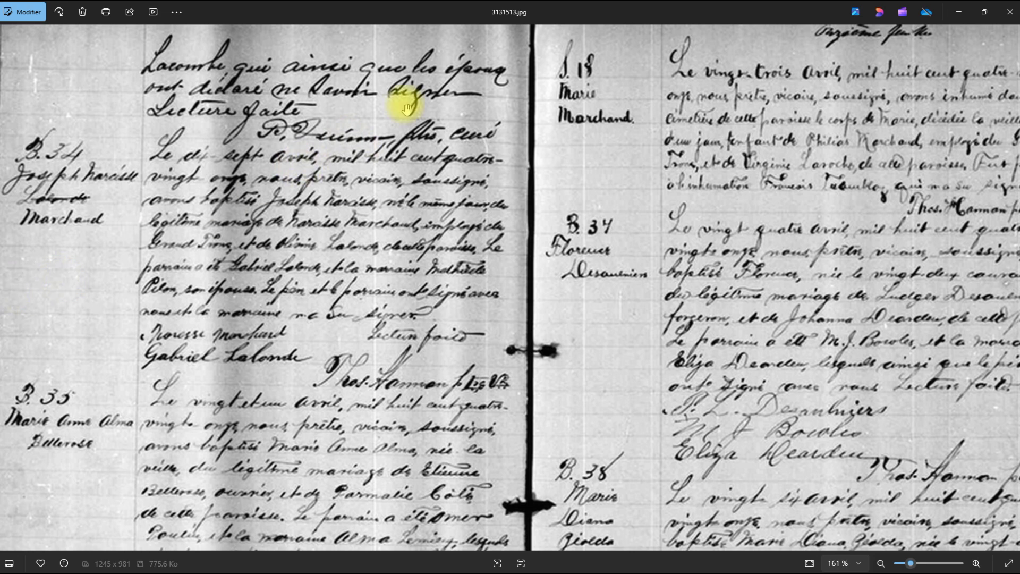
pyautogui.doubleClick(542, 19)
pyautogui.moveTo(542, 26); pyautogui.dragTo(0, 95)
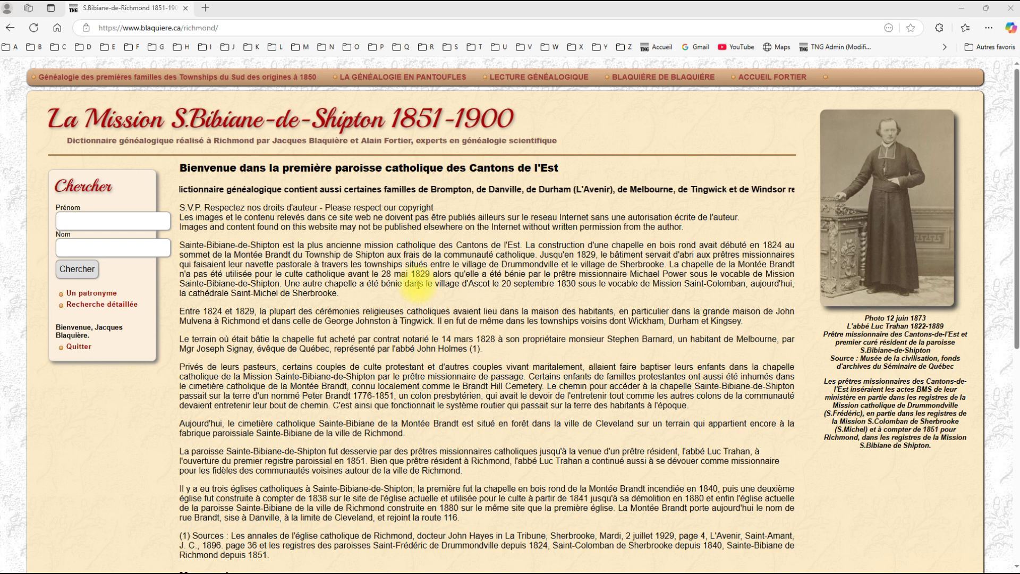
# Step: Open the site's Inventaire page and continue to the family search form
pyautogui.scroll(-7, 298, 318)
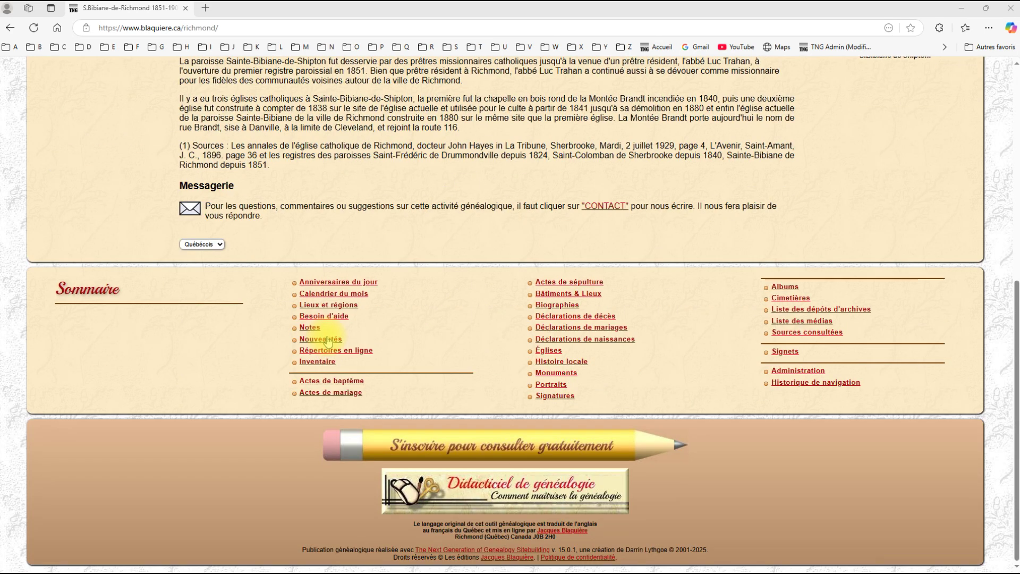
pyautogui.click(307, 362)
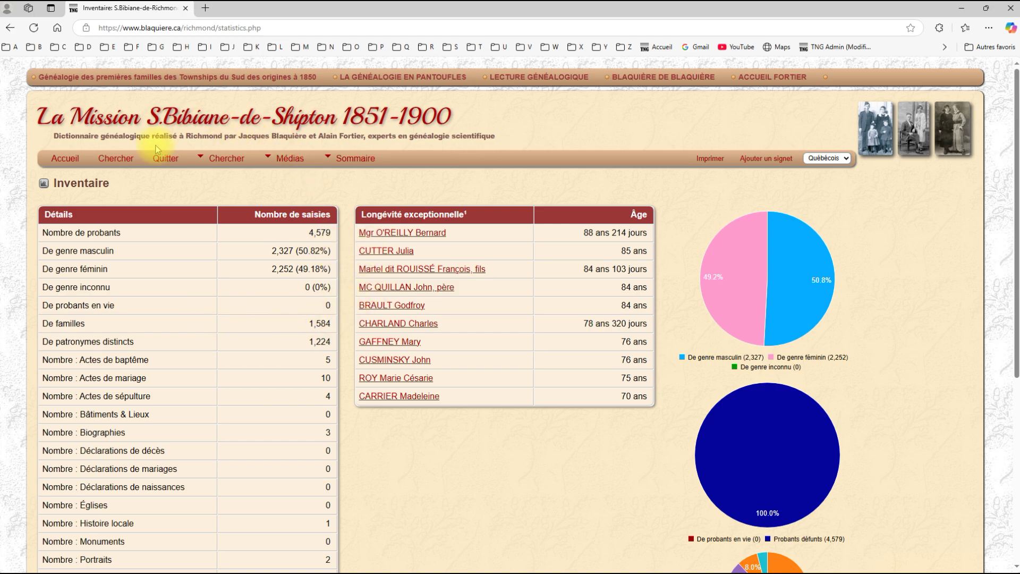
pyautogui.click(122, 159)
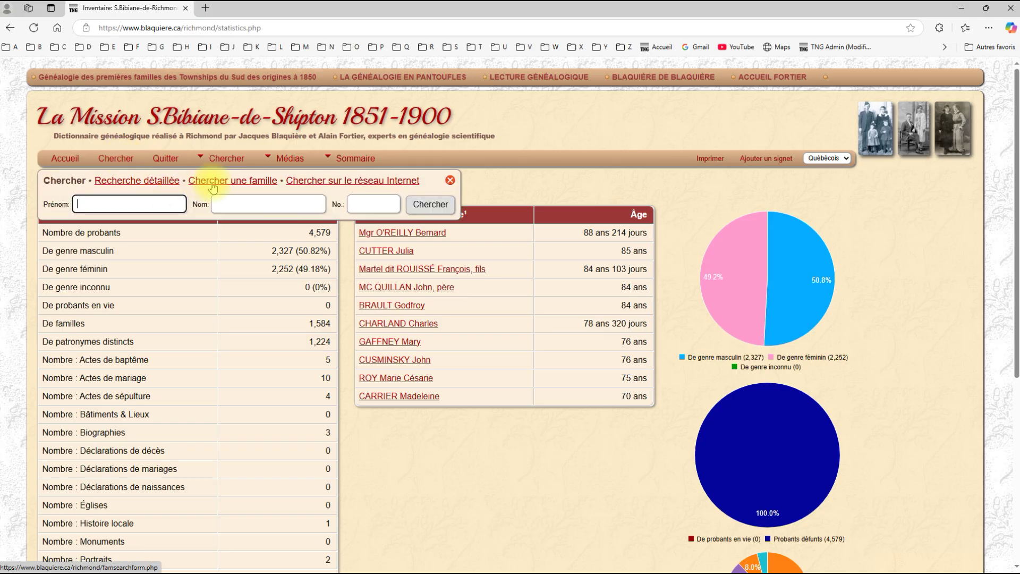
pyautogui.click(237, 183)
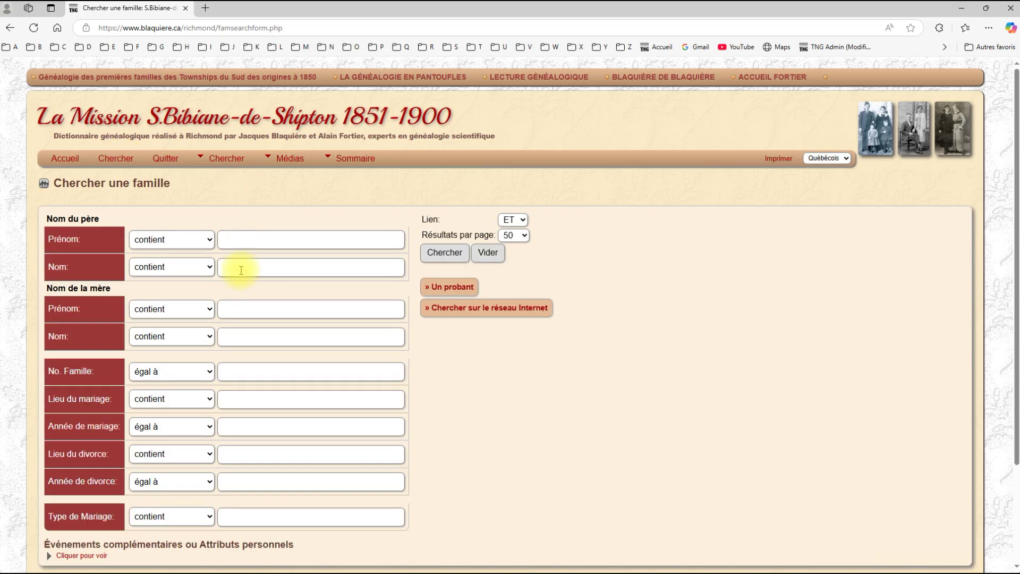
# Step: Search the families for a father's surname containing part of the groom's surname from the marriage entry
pyautogui.click(241, 269)
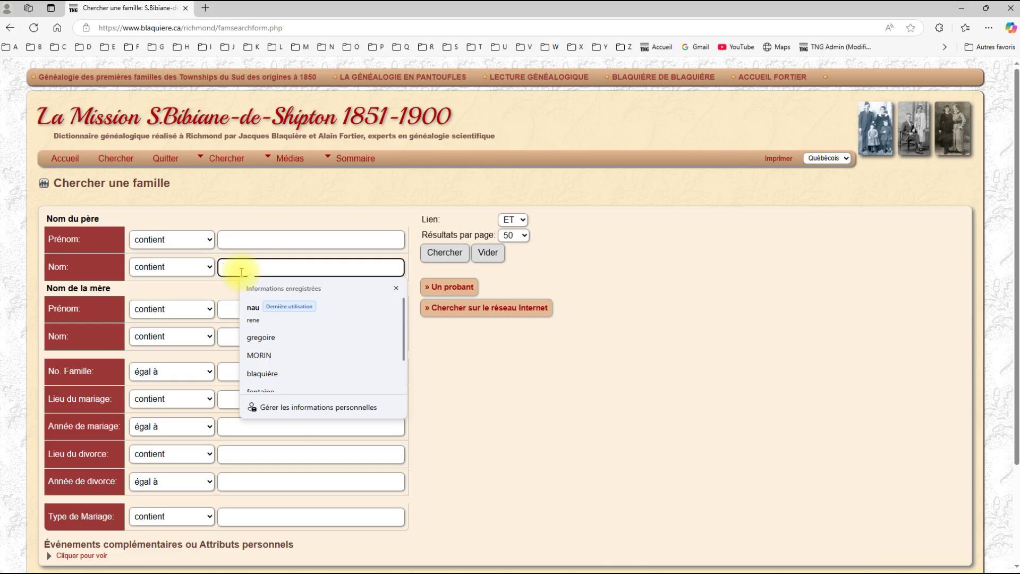
pyautogui.write('v')
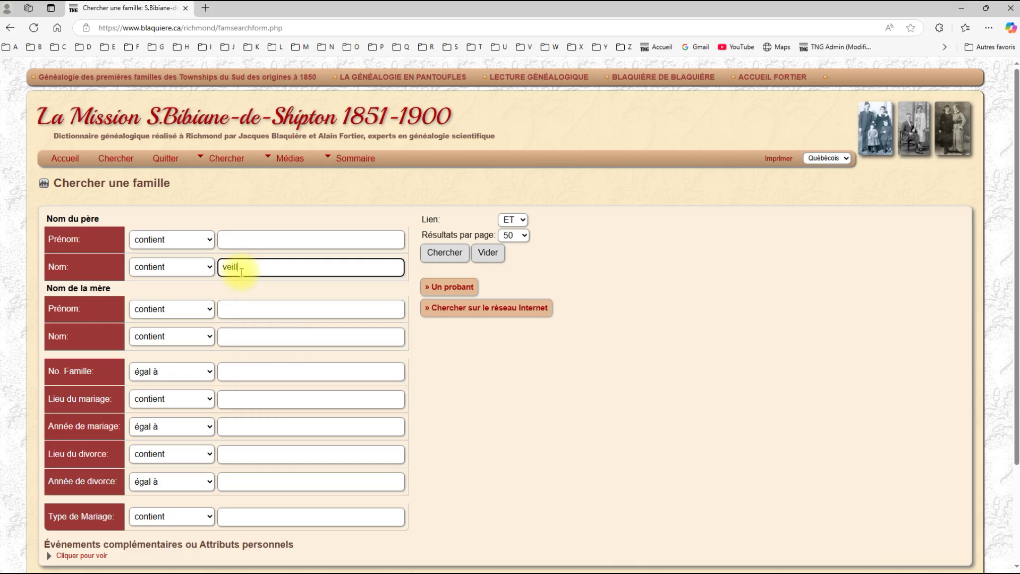
pyautogui.write('eill')
pyautogui.click(441, 252)
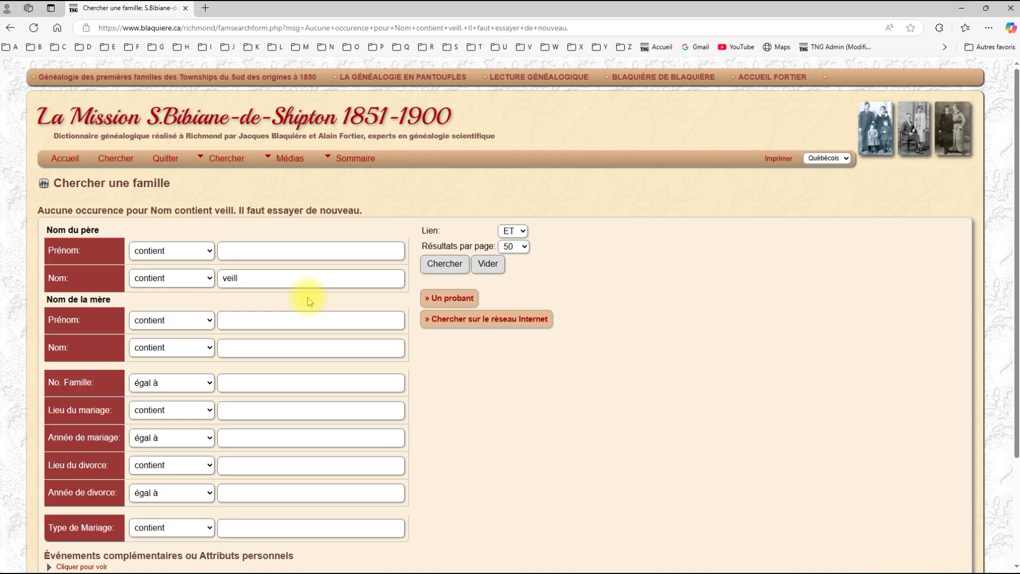
# Step: Repeat the family search with the bride's surname as the father's surname
pyautogui.doubleClick(261, 278)
pyautogui.write('lacombe')
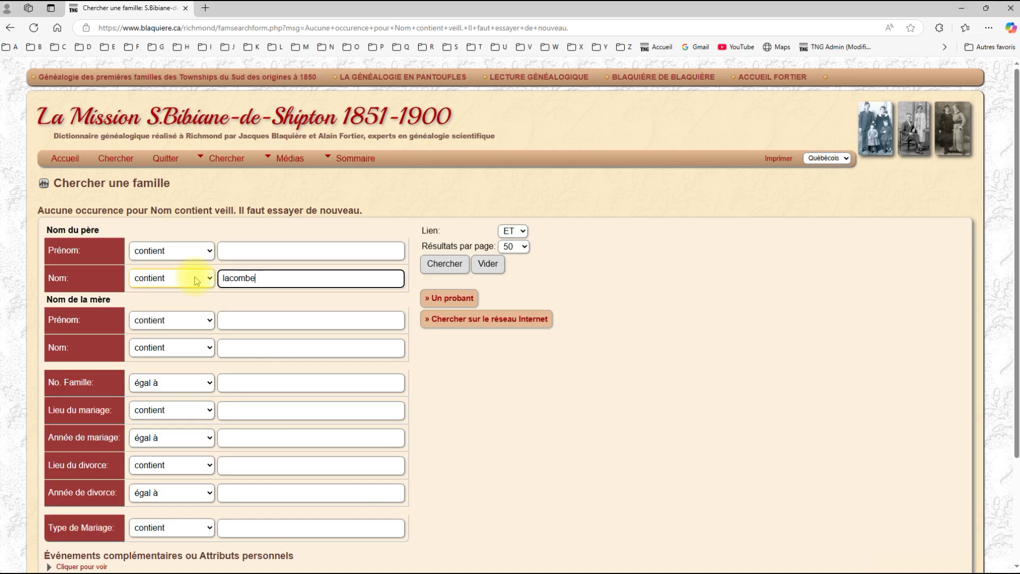
pyautogui.click(448, 266)
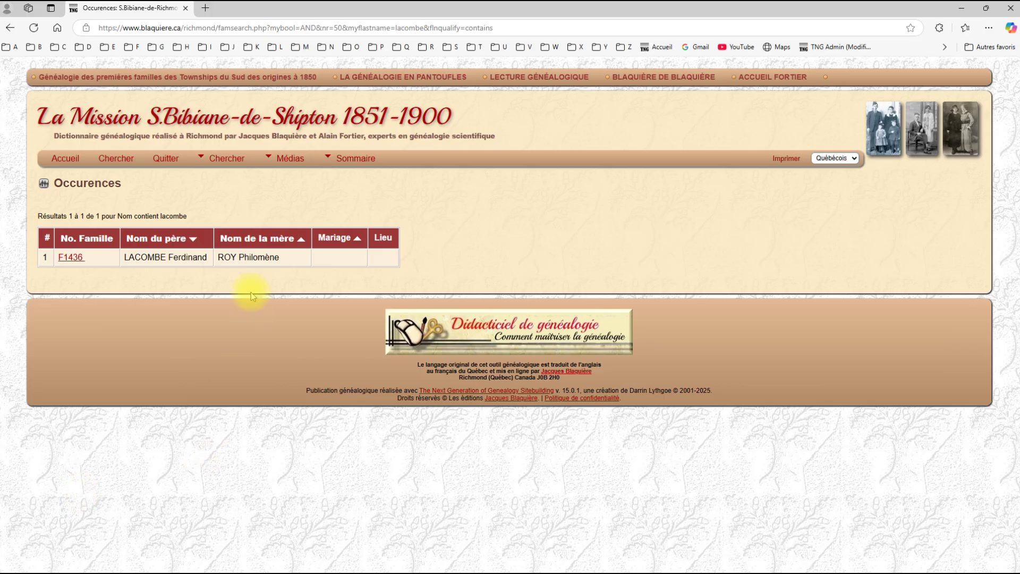
# Step: Search individuals by the surname of the bride's late first husband and open his record
pyautogui.click(119, 163)
pyautogui.click(229, 201)
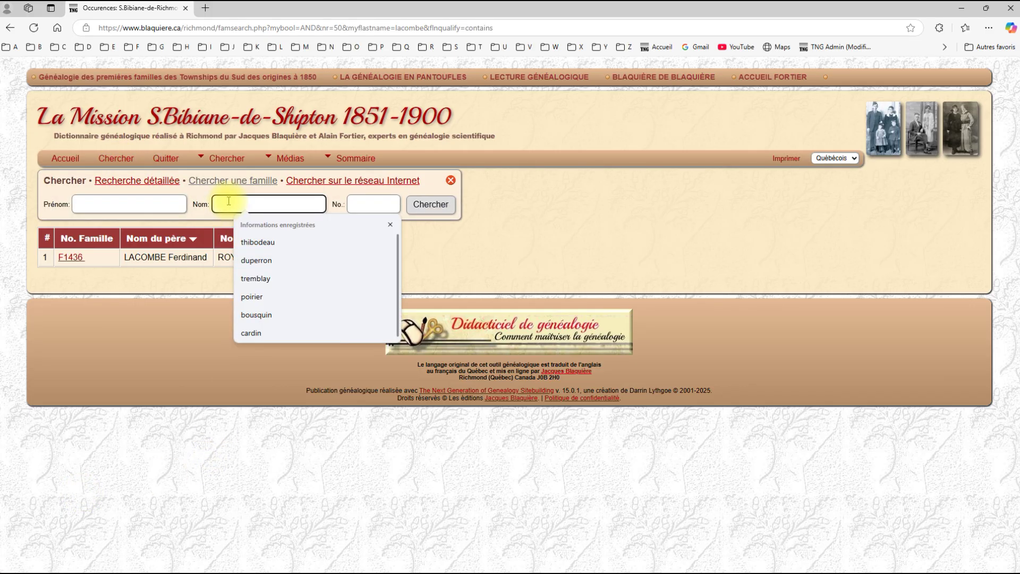
pyautogui.write('campbell')
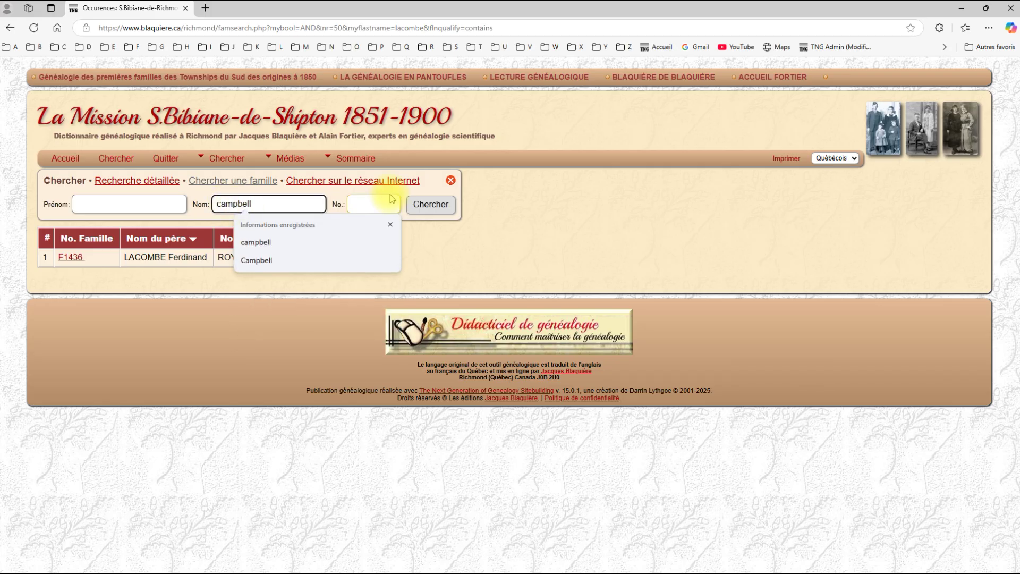
pyautogui.click(420, 205)
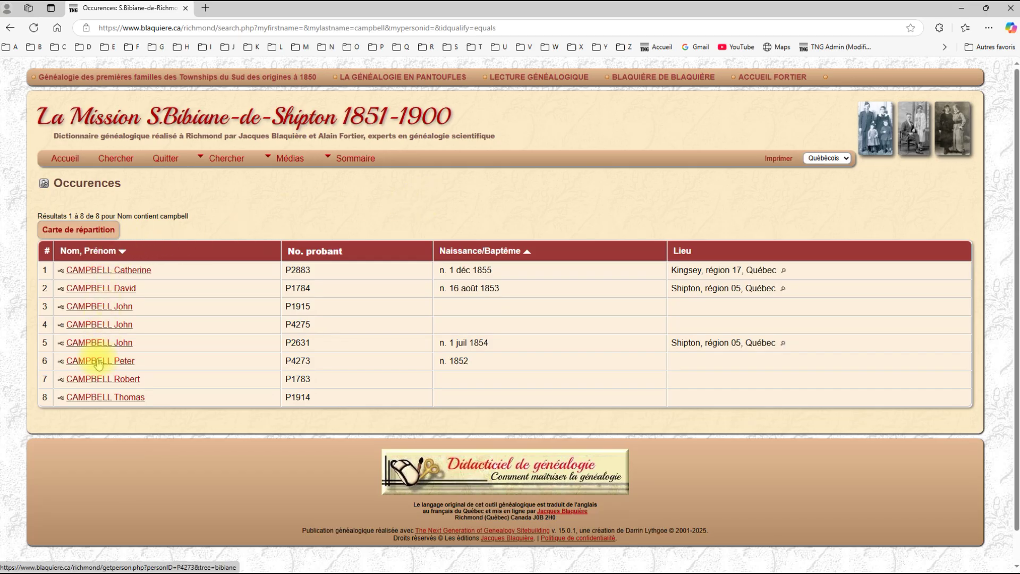
pyautogui.moveTo(99, 363)
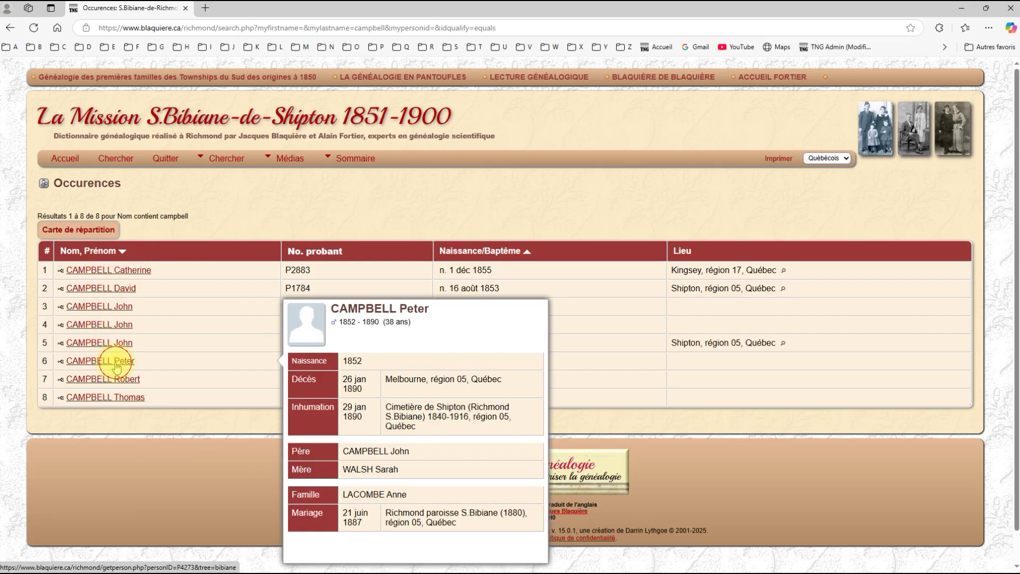
pyautogui.click(116, 364)
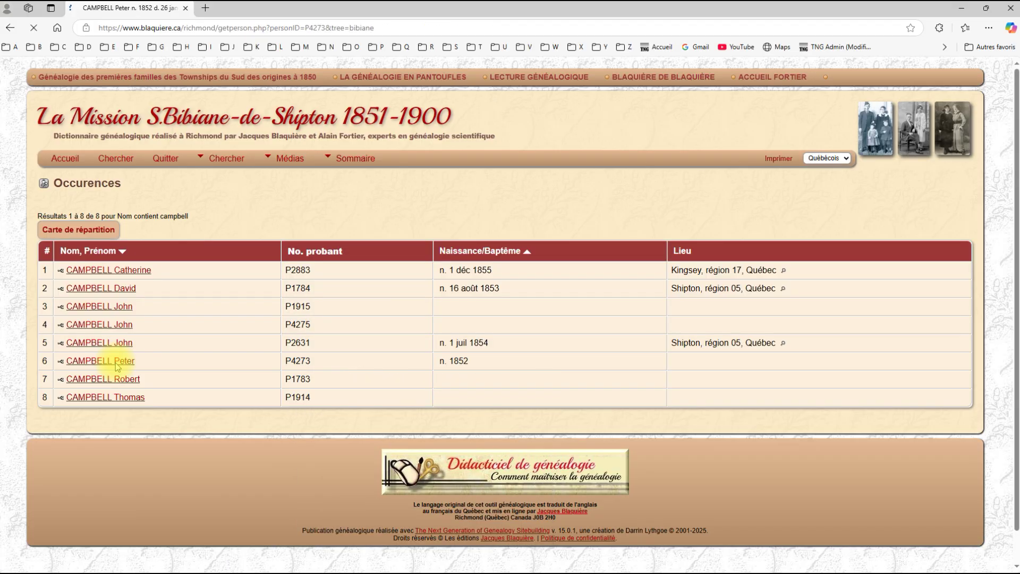
# Step: Review the first husband's record, follow it to his wife's record, and open hers for editing
pyautogui.scroll(-8, 359, 344)
pyautogui.scroll(8, 354, 331)
pyautogui.scroll(-8, 376, 296)
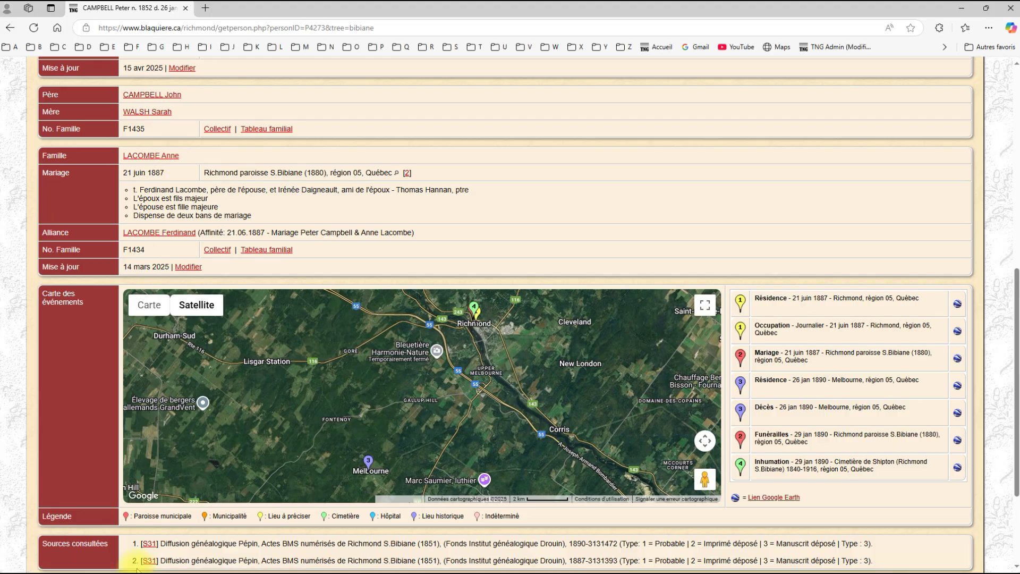
pyautogui.click(154, 156)
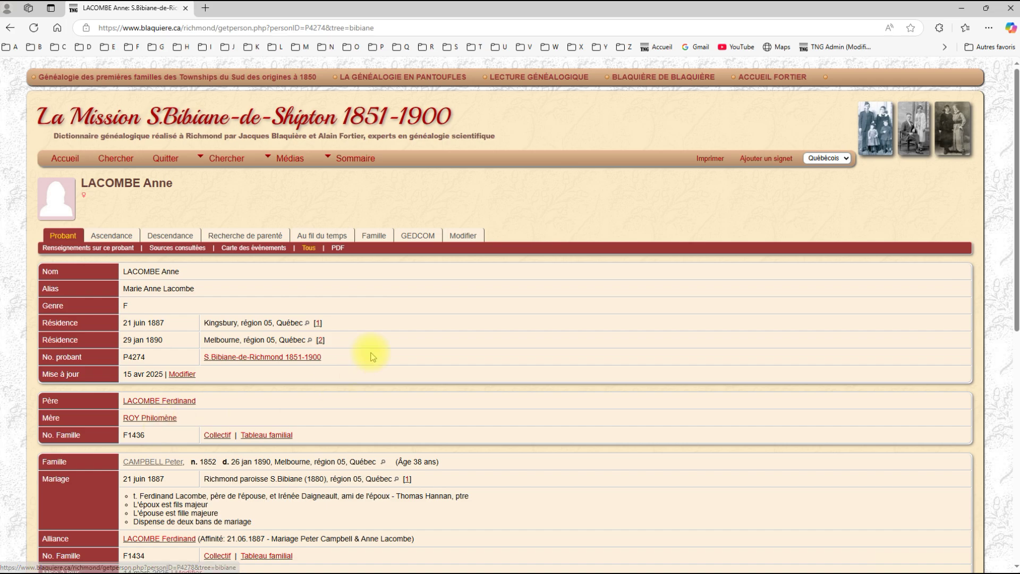
pyautogui.click(457, 243)
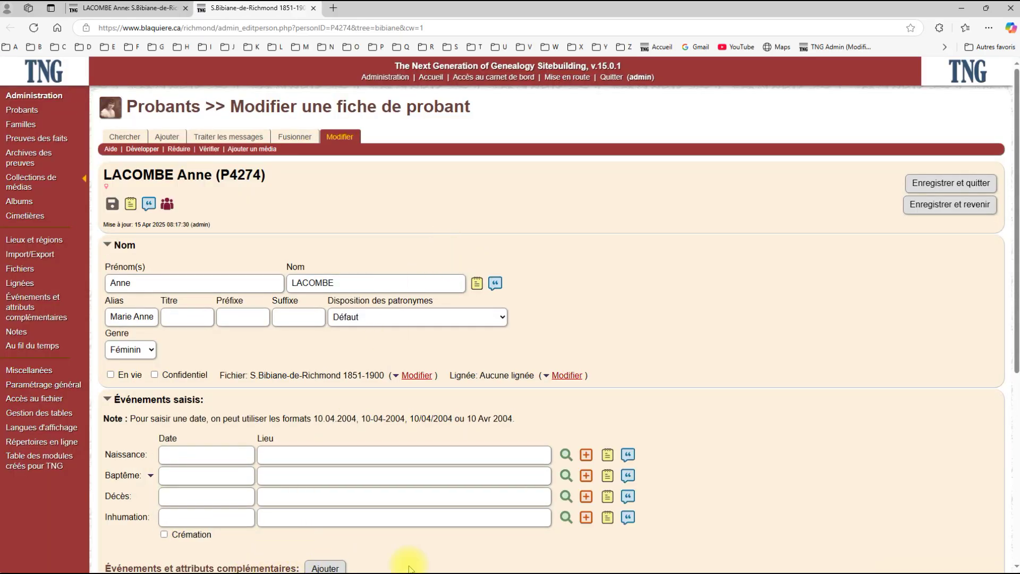
# Step: Start a new additional event of type Résidence (RESI) for the wife, dated 15.04.1891
pyautogui.scroll(-6, 406, 561)
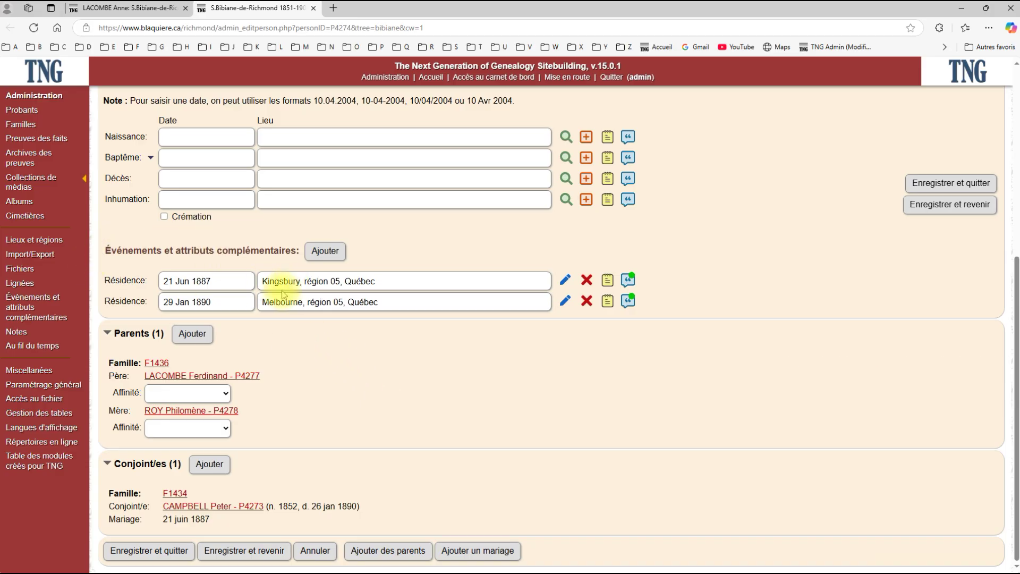
pyautogui.click(325, 251)
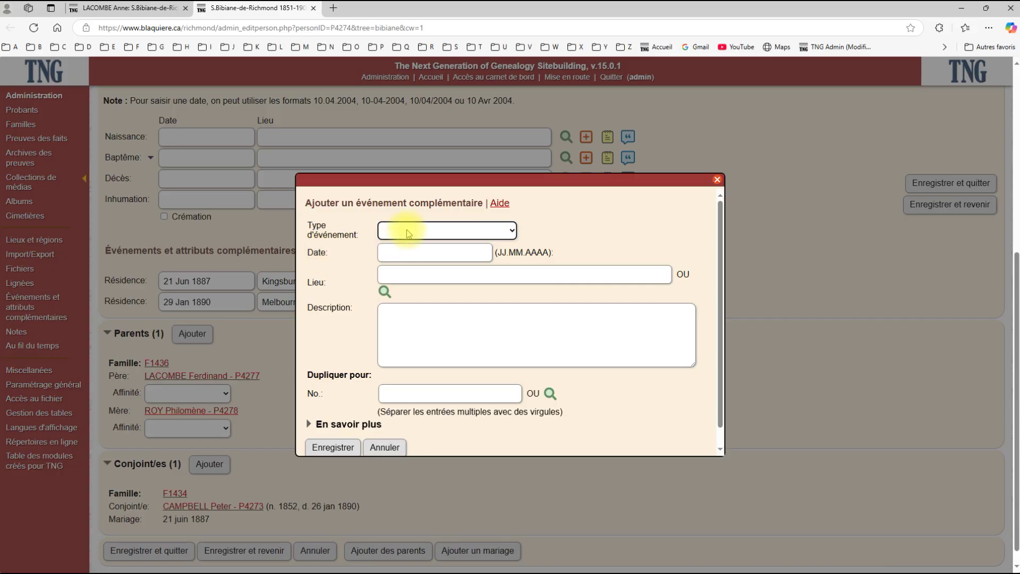
pyautogui.click(405, 233)
pyautogui.scroll(-5, 425, 345)
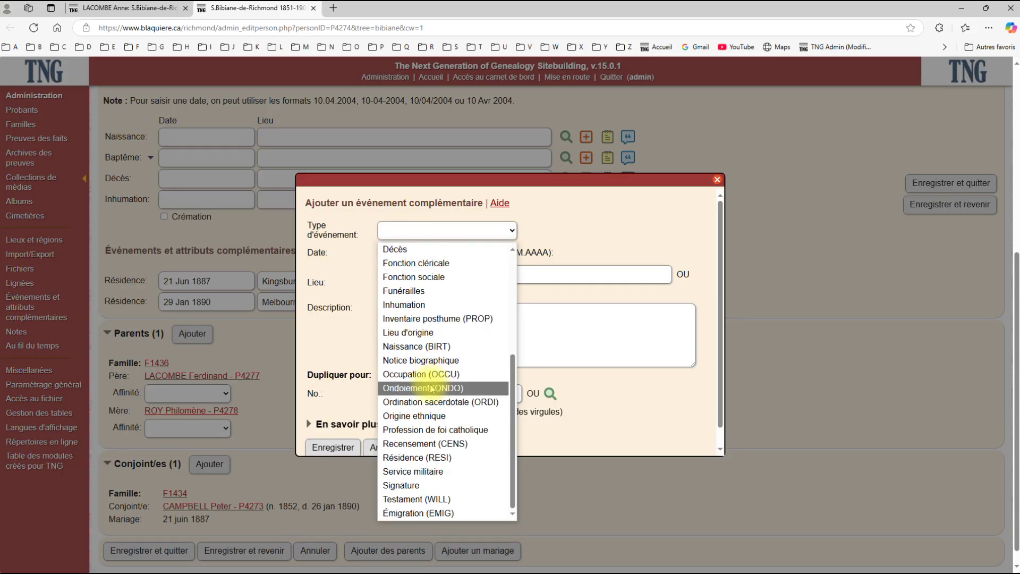
pyautogui.click(405, 458)
pyautogui.click(411, 249)
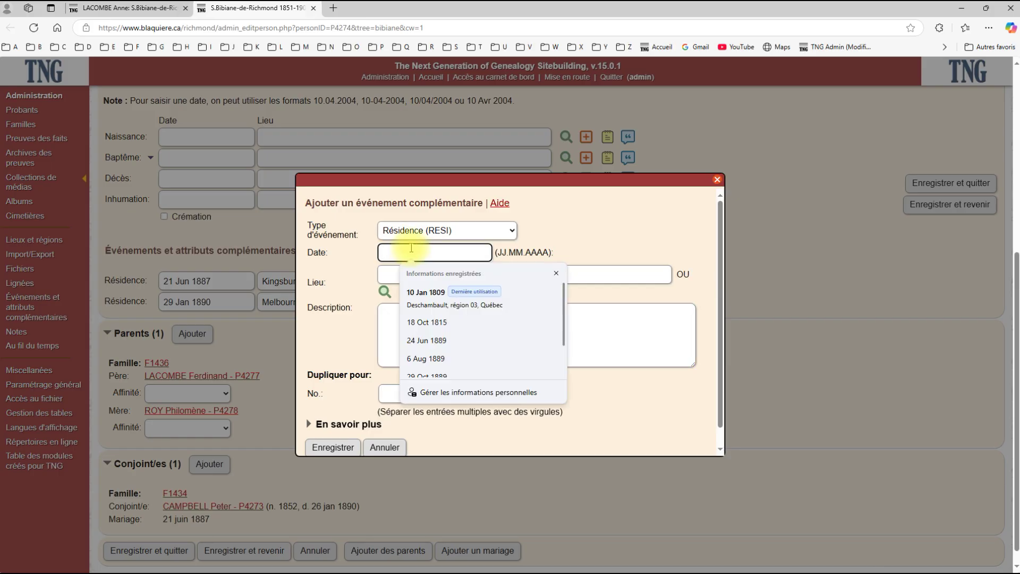
pyautogui.write('15.04 ')
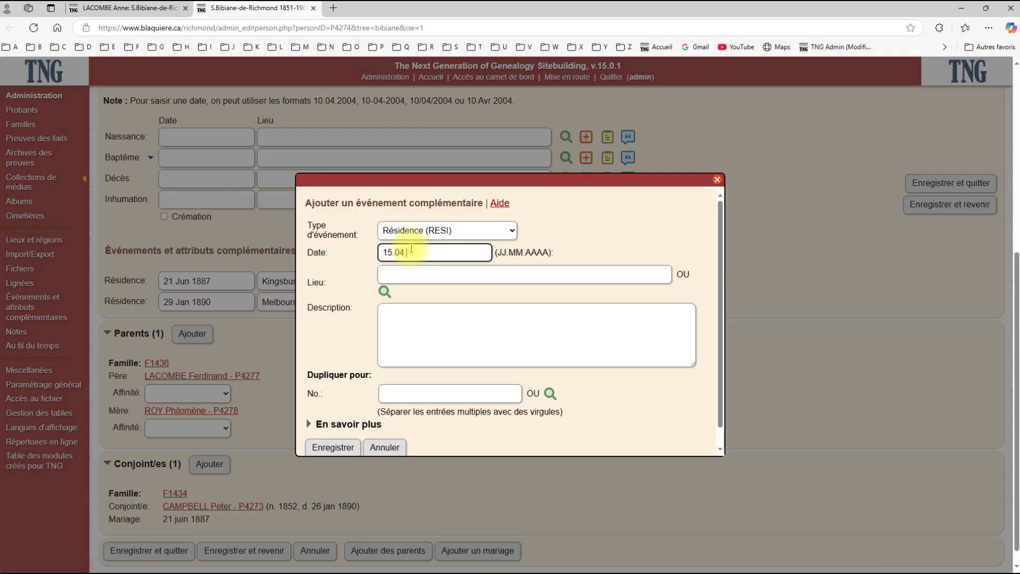
pyautogui.write('1891')
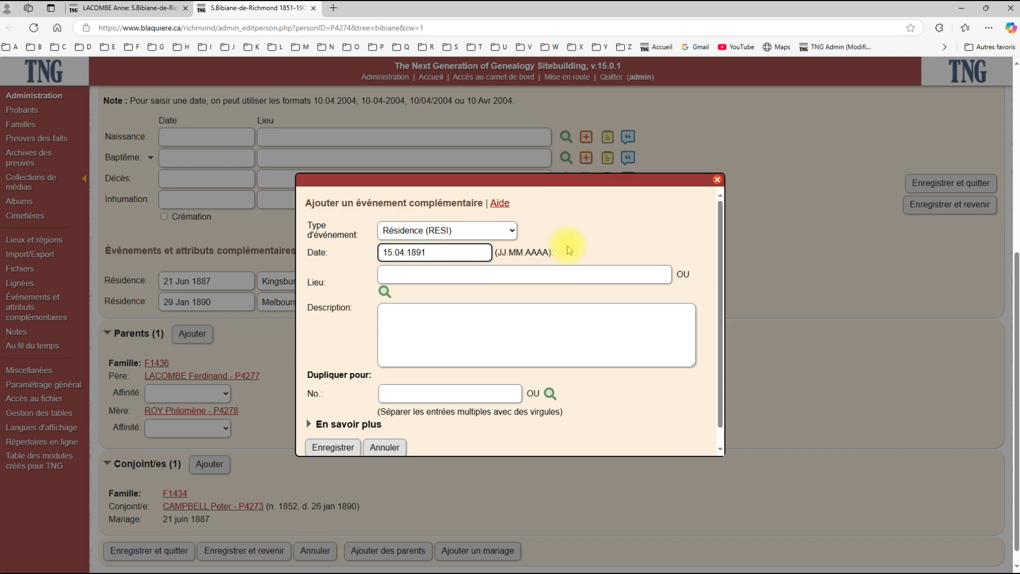
# Step: Set the residence event's place to Richmond, région 05, Québec and save the event
pyautogui.click(406, 275)
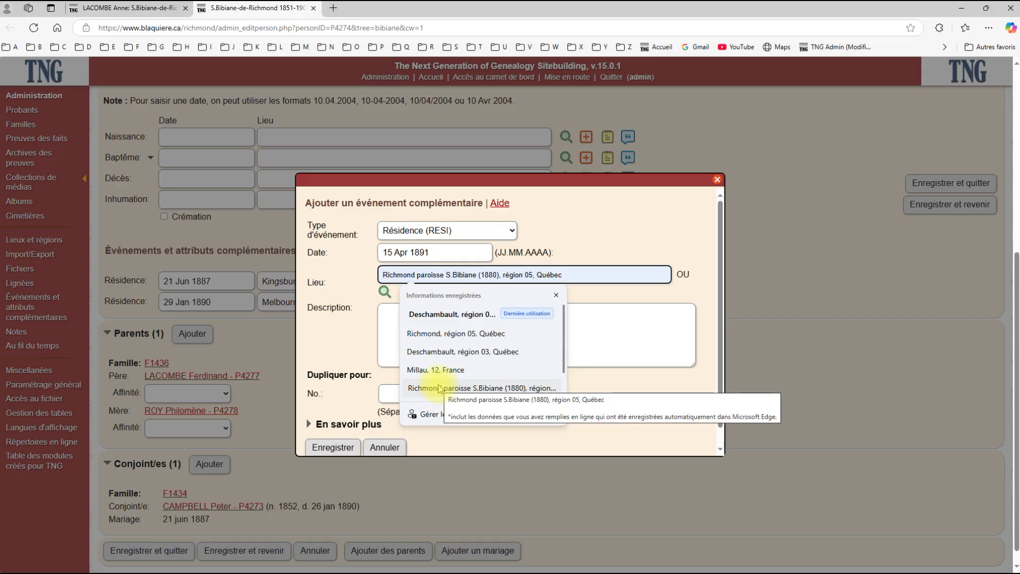
pyautogui.scroll(-1, 446, 389)
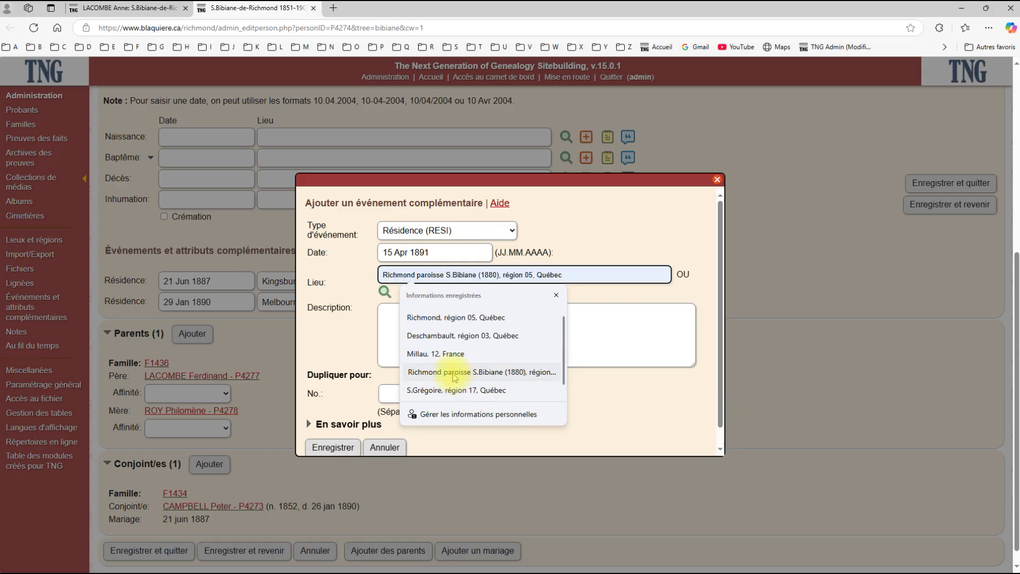
pyautogui.click(448, 320)
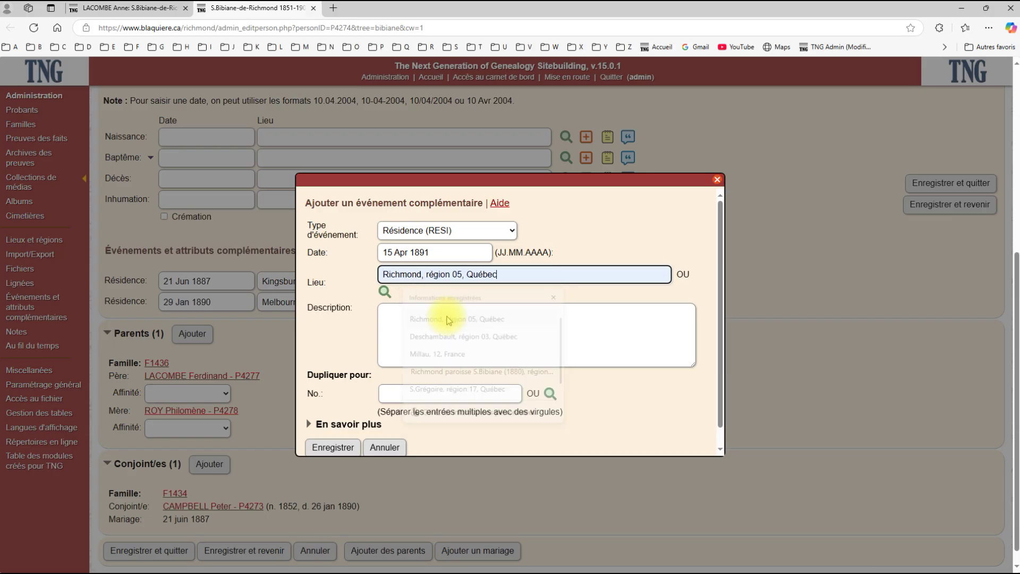
pyautogui.click(341, 448)
pyautogui.click(342, 450)
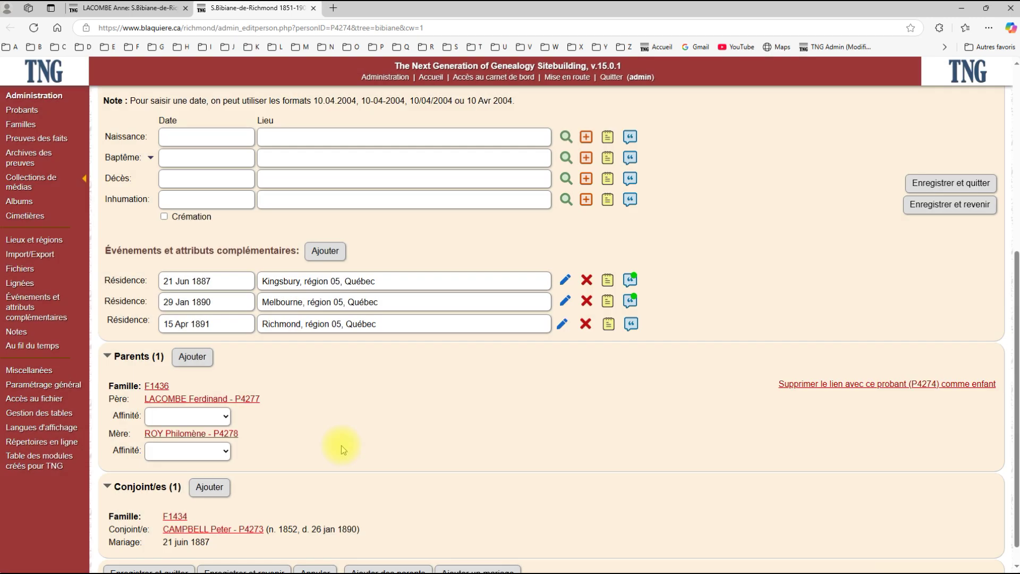
# Step: Start a citation for the wife's 15 Apr 1891 residence, using the source Actes BMS numérisés de Richmond S.Bibiane (1851)
pyautogui.click(631, 325)
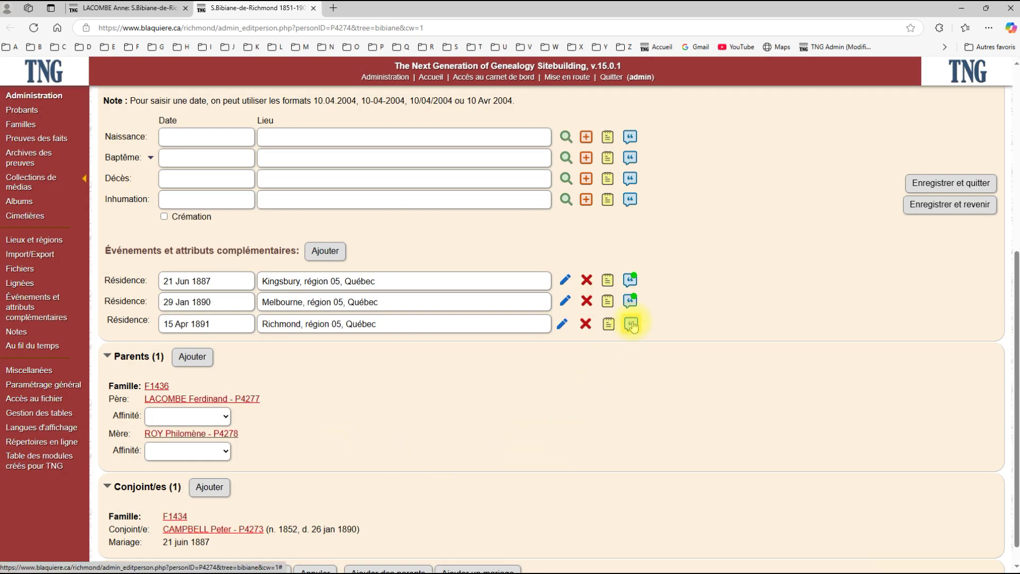
pyautogui.click(572, 198)
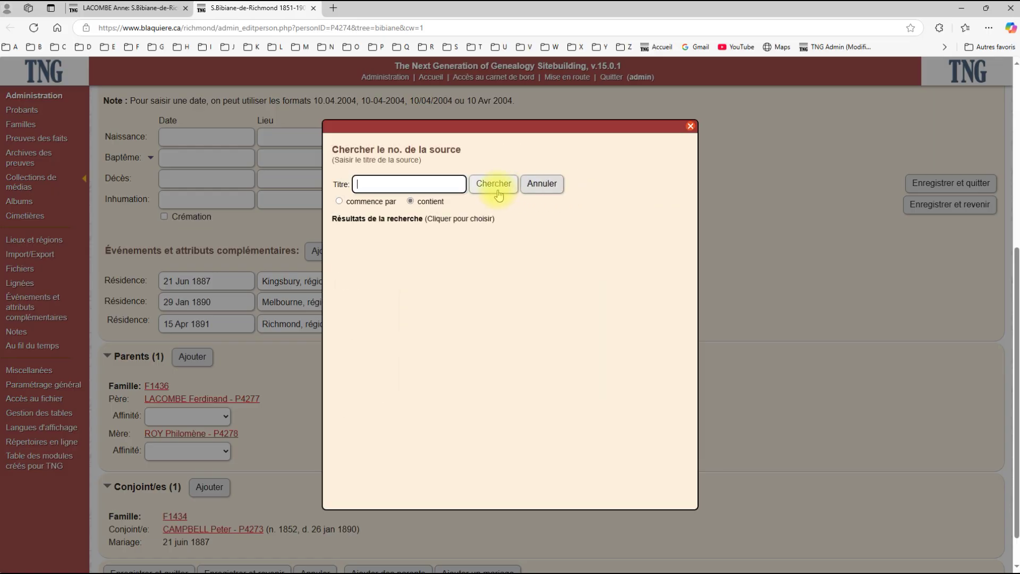
pyautogui.write('bibi')
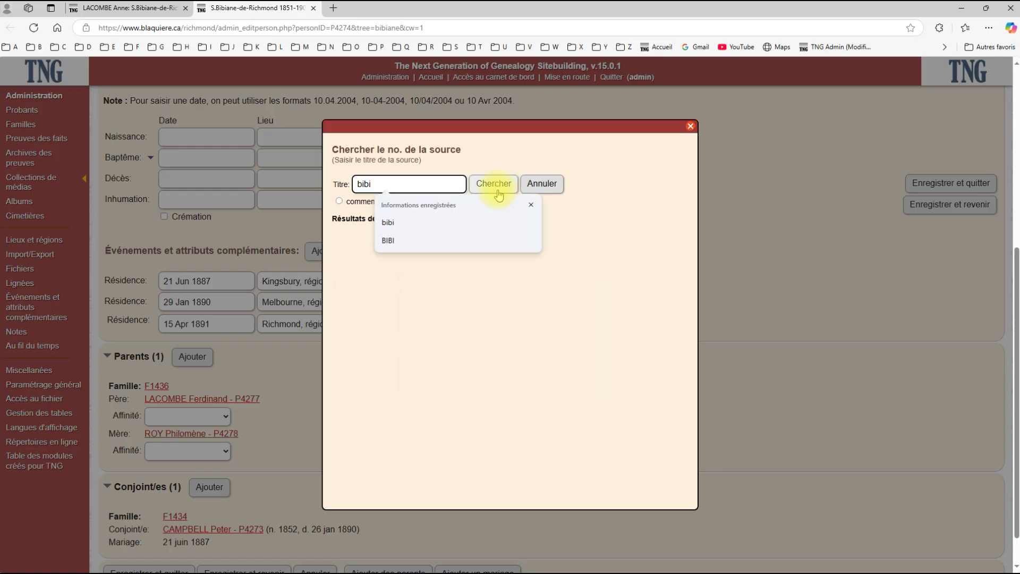
pyautogui.click(494, 184)
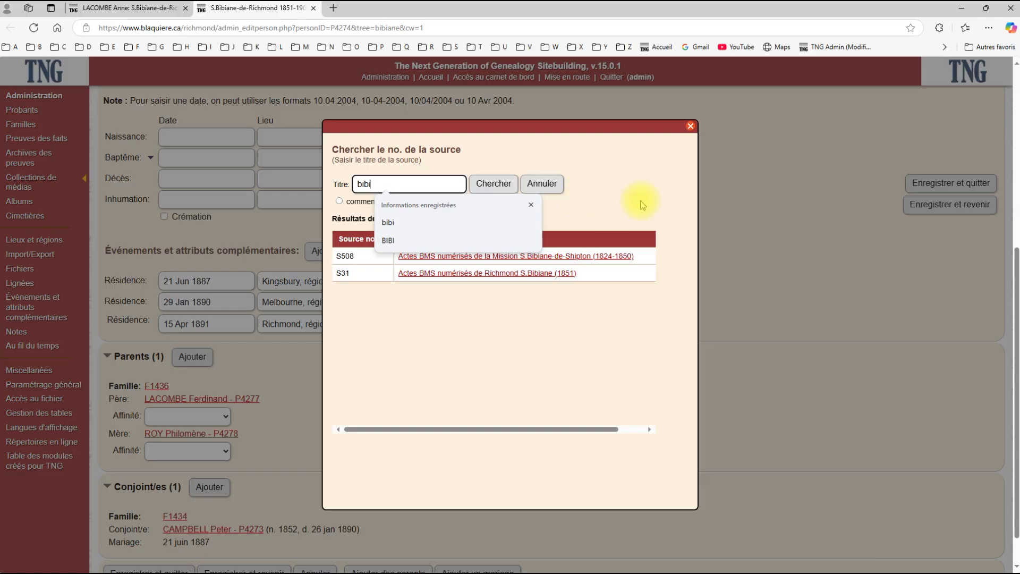
pyautogui.click(513, 280)
pyautogui.click(513, 274)
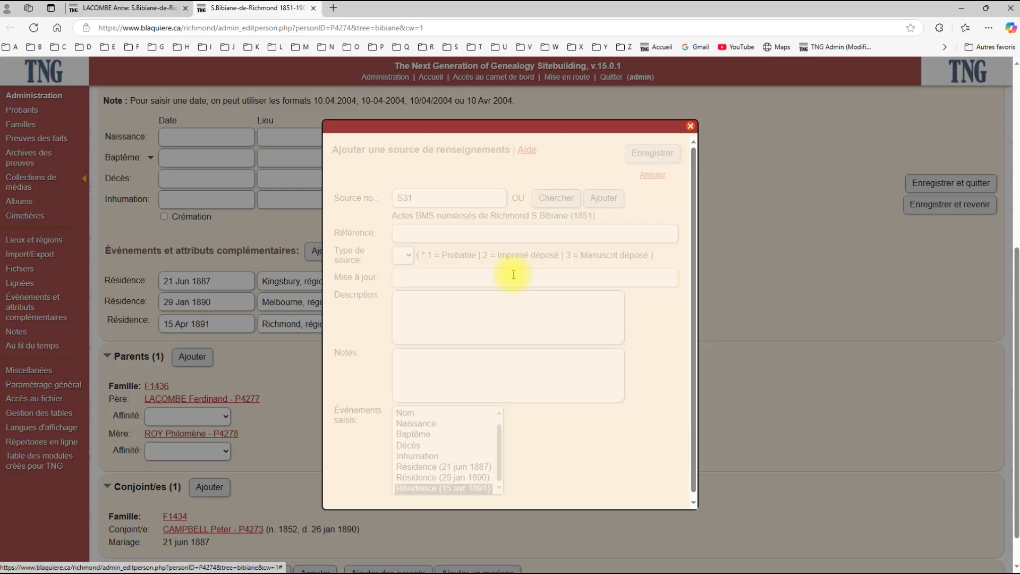
# Step: Set the citation's source type to 3, begin its reference with 1891-, and consult the register image for its file number
pyautogui.click(407, 256)
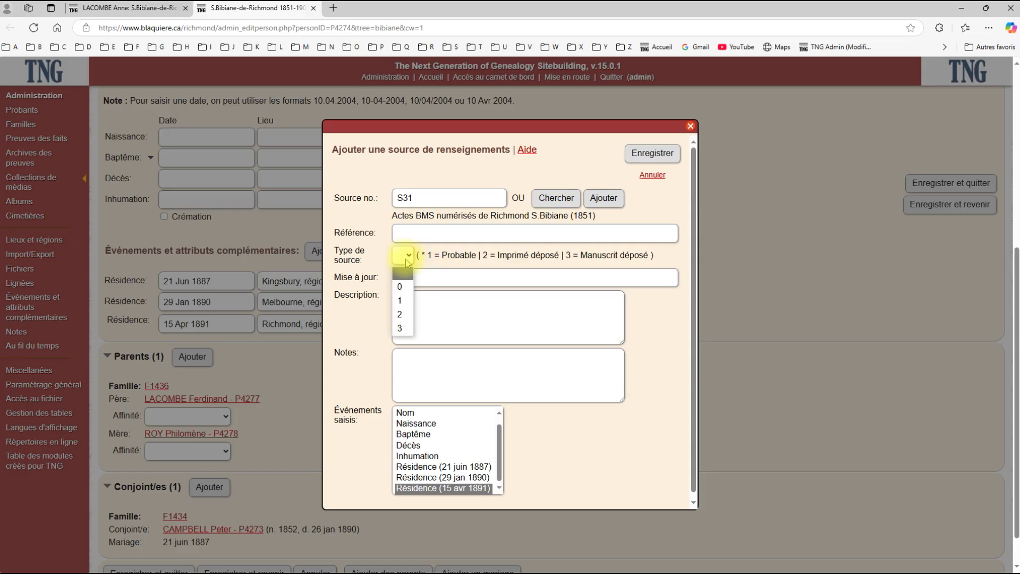
pyautogui.click(398, 328)
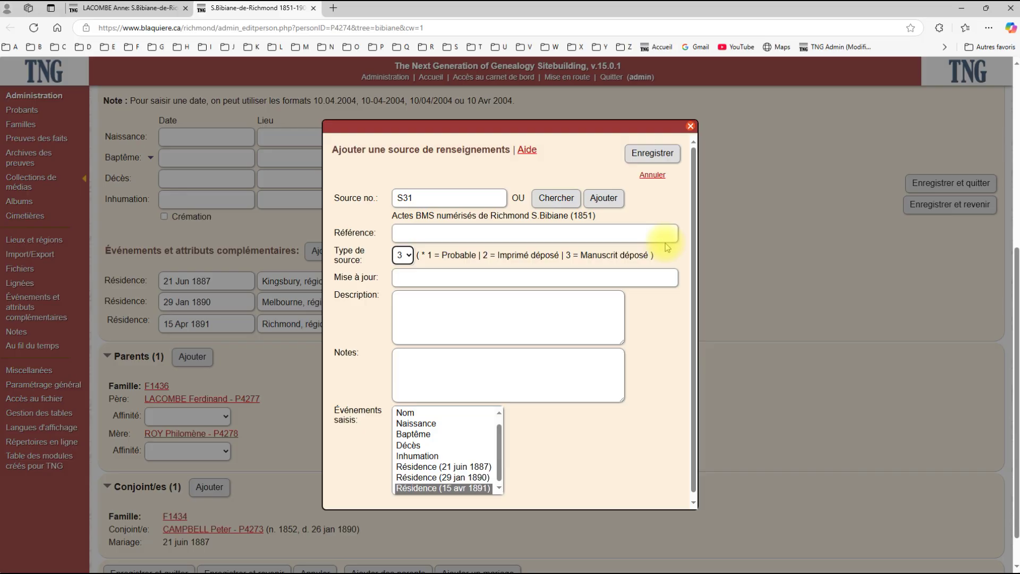
pyautogui.click(405, 234)
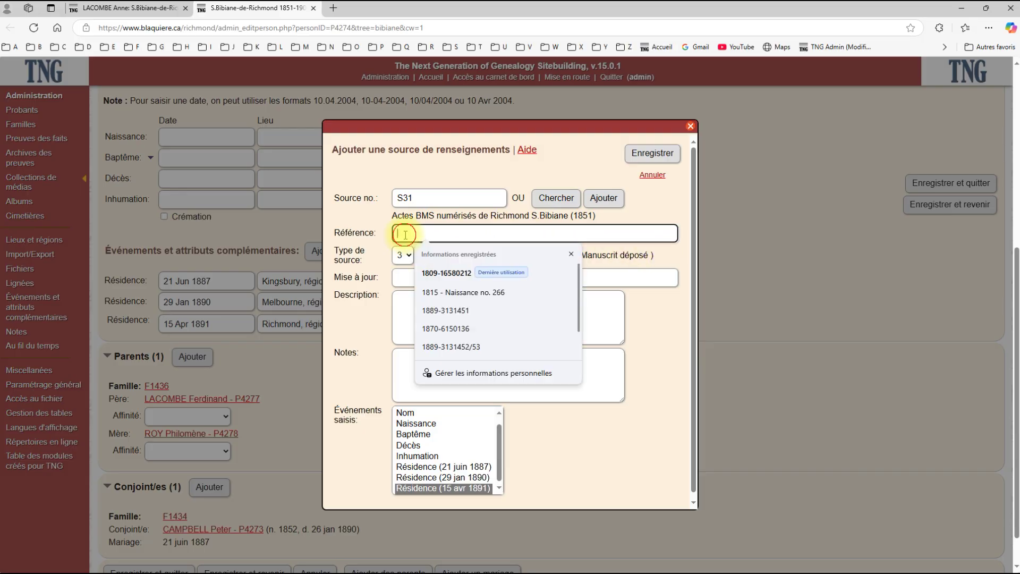
pyautogui.write('1891-')
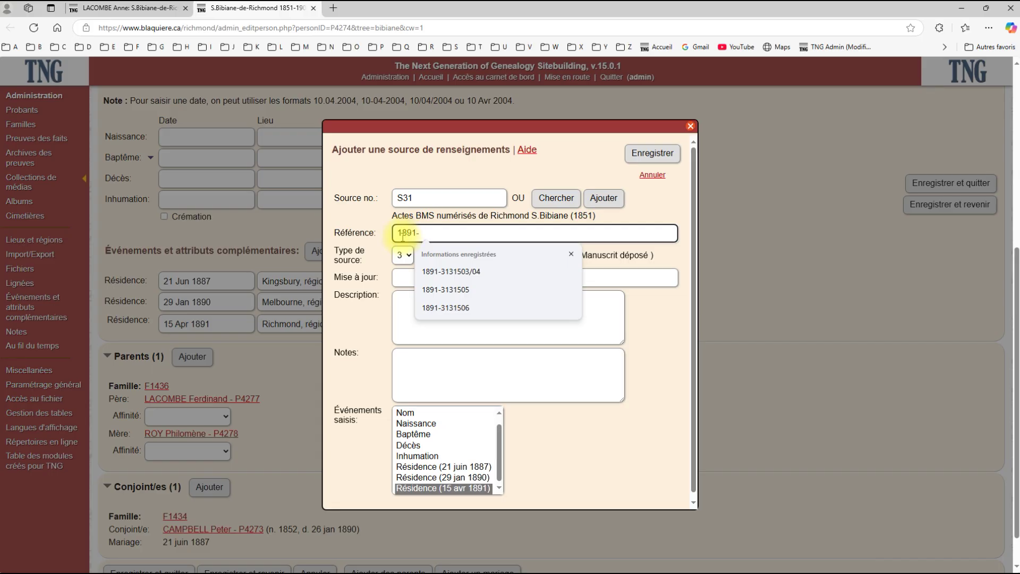
pyautogui.hotkey('alt', 'Tab')
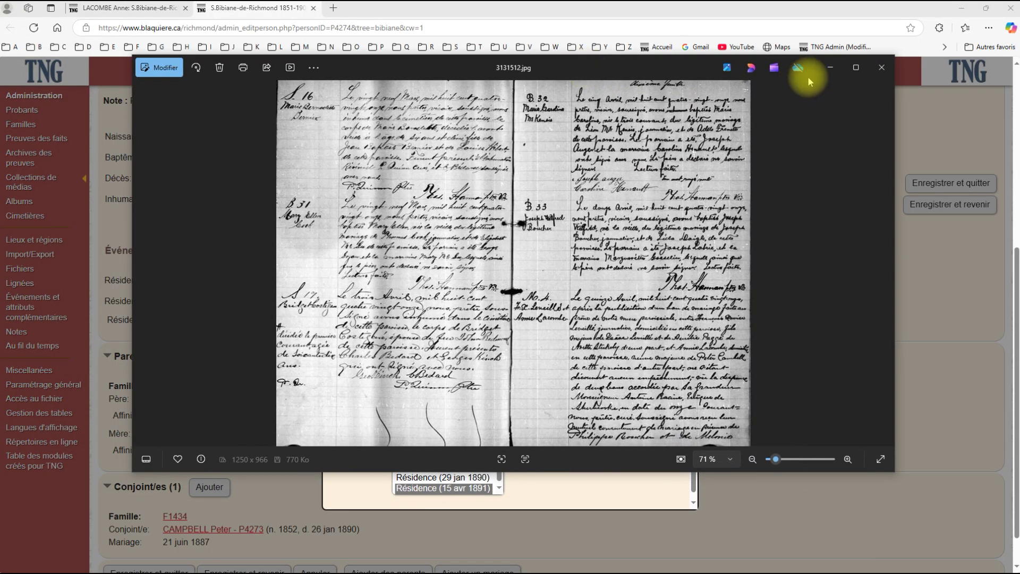
pyautogui.click(856, 66)
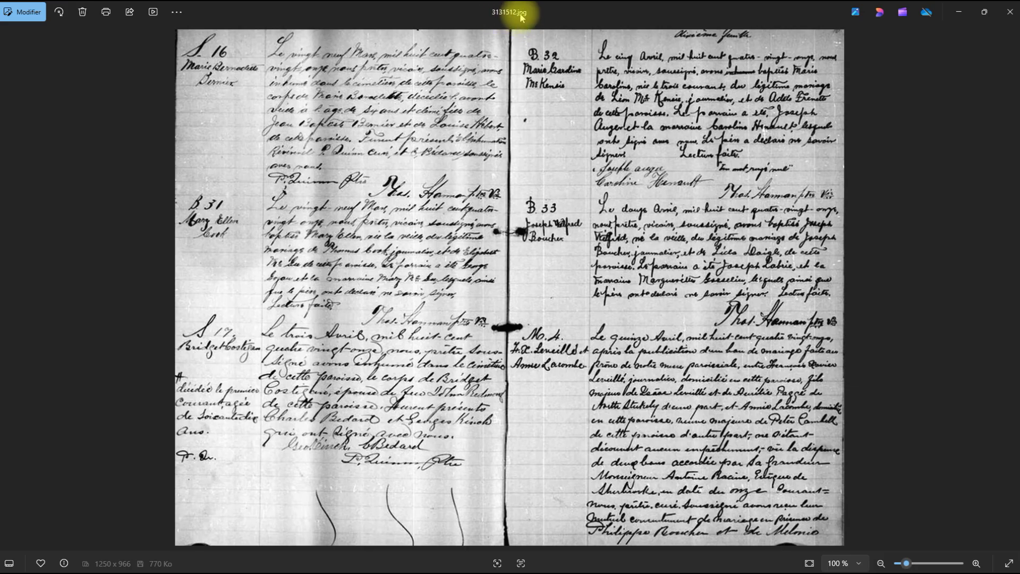
pyautogui.moveTo(715, 13); pyautogui.dragTo(0, 98)
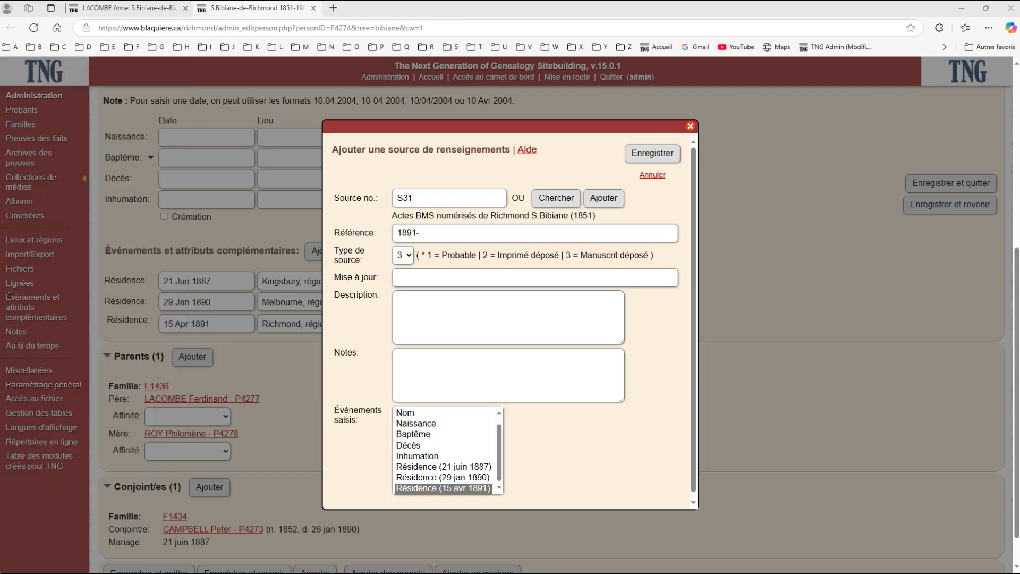
pyautogui.click(427, 232)
pyautogui.write('1891-3')
pyautogui.write('131')
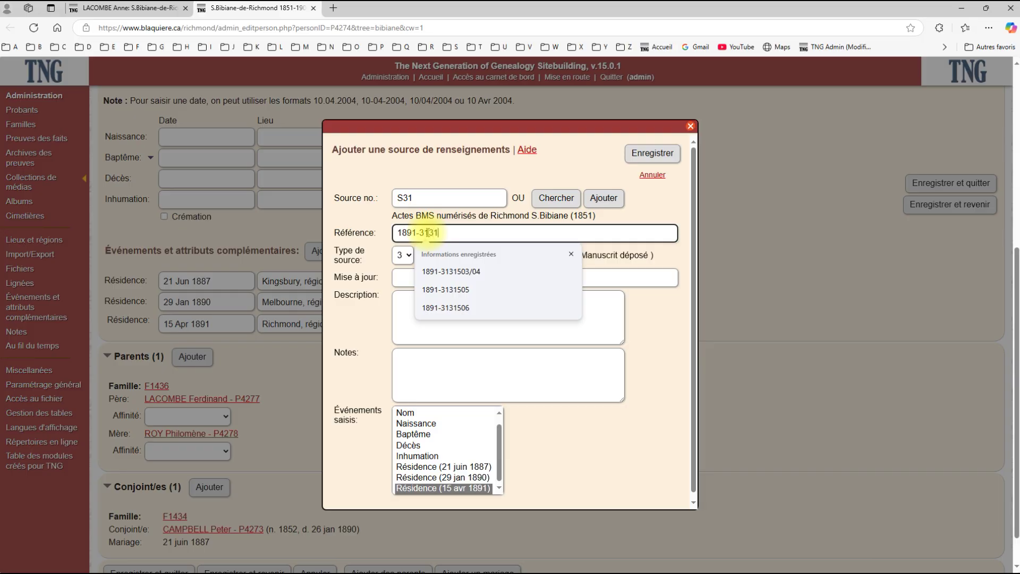
pyautogui.write('512')
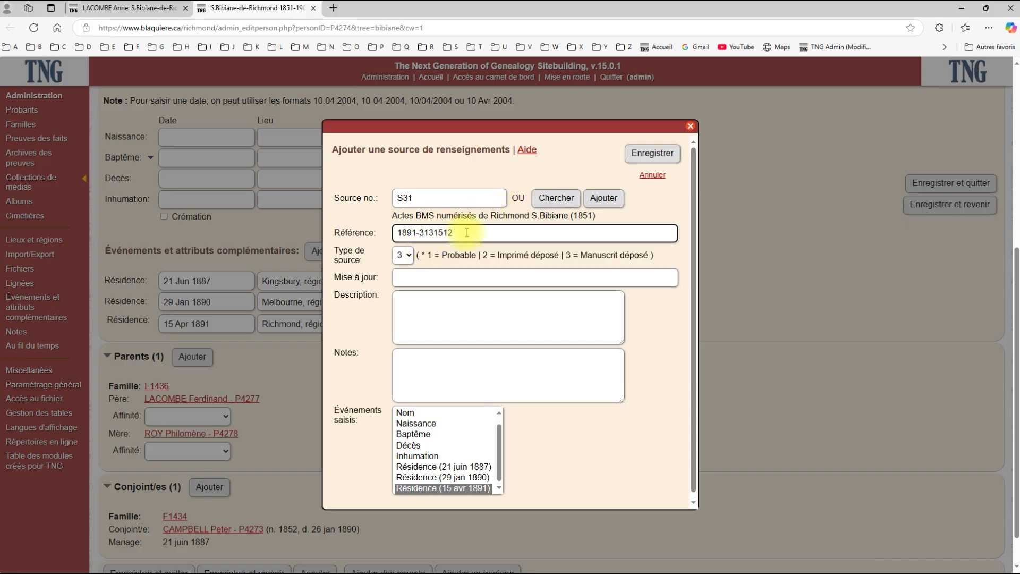
pyautogui.click(654, 154)
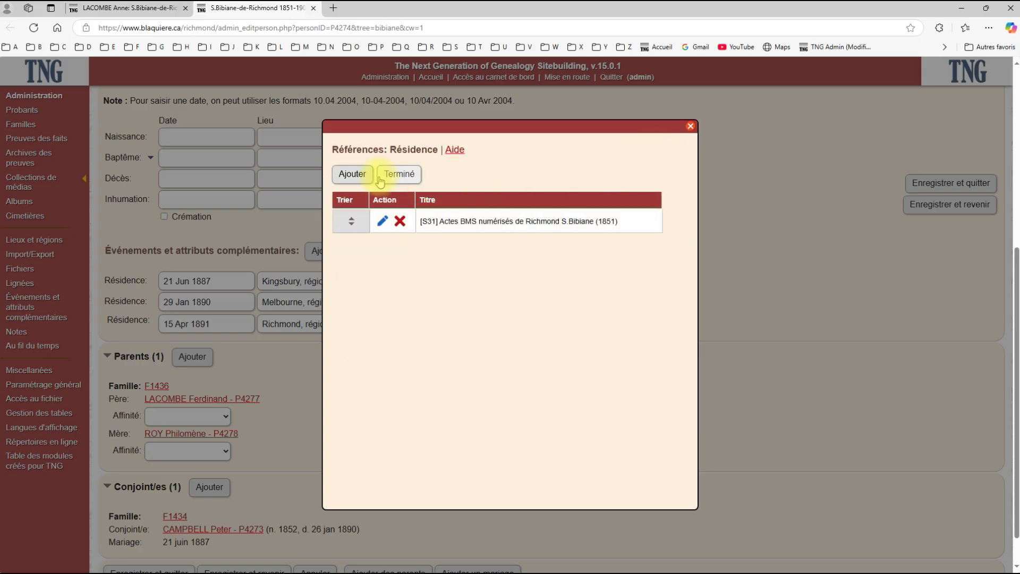
pyautogui.click(399, 174)
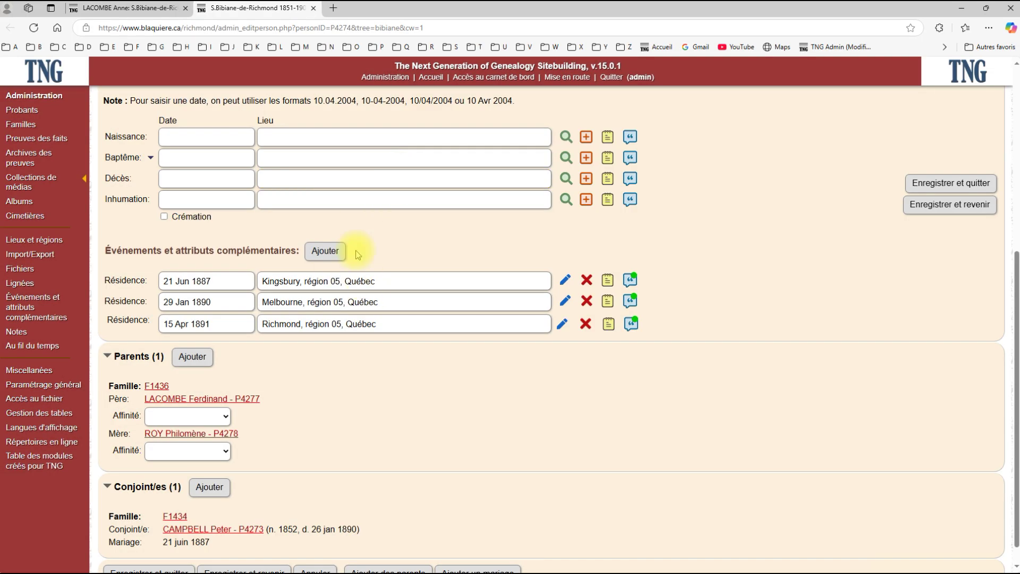
pyautogui.click(970, 206)
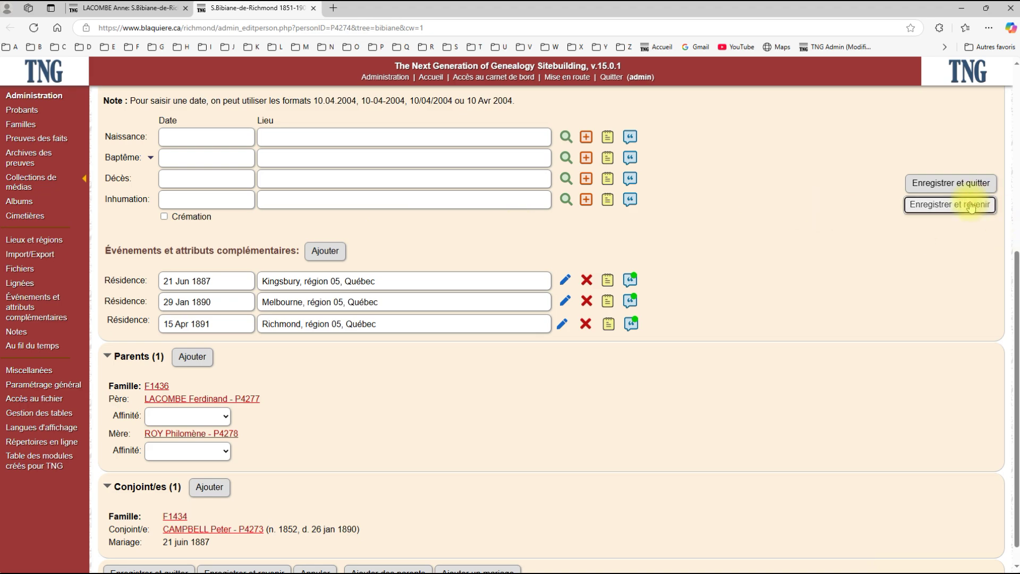
# Step: Review the first husband's recorded events and family links, and return to the wife's record
pyautogui.scroll(-6, 617, 330)
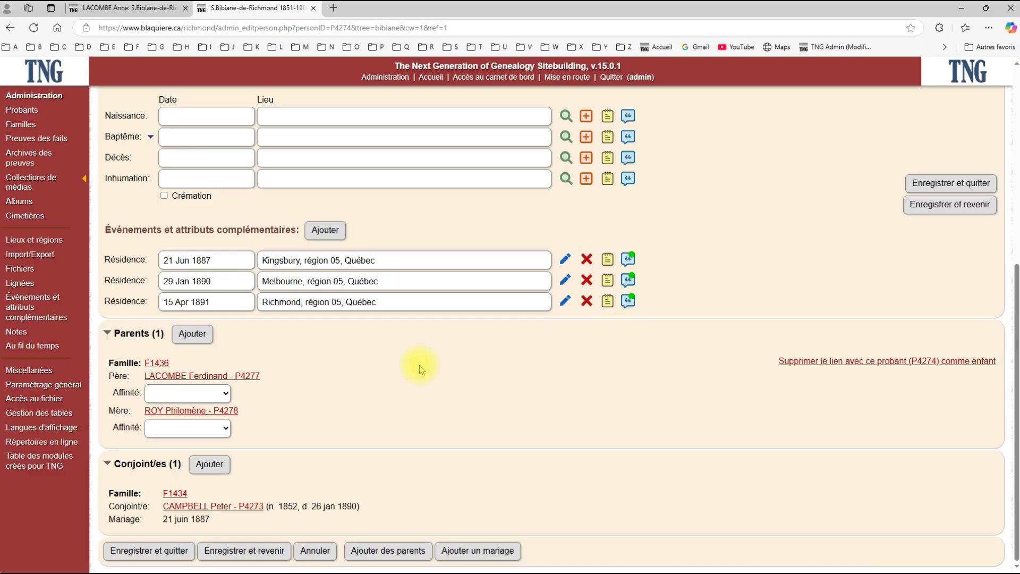
pyautogui.click(218, 507)
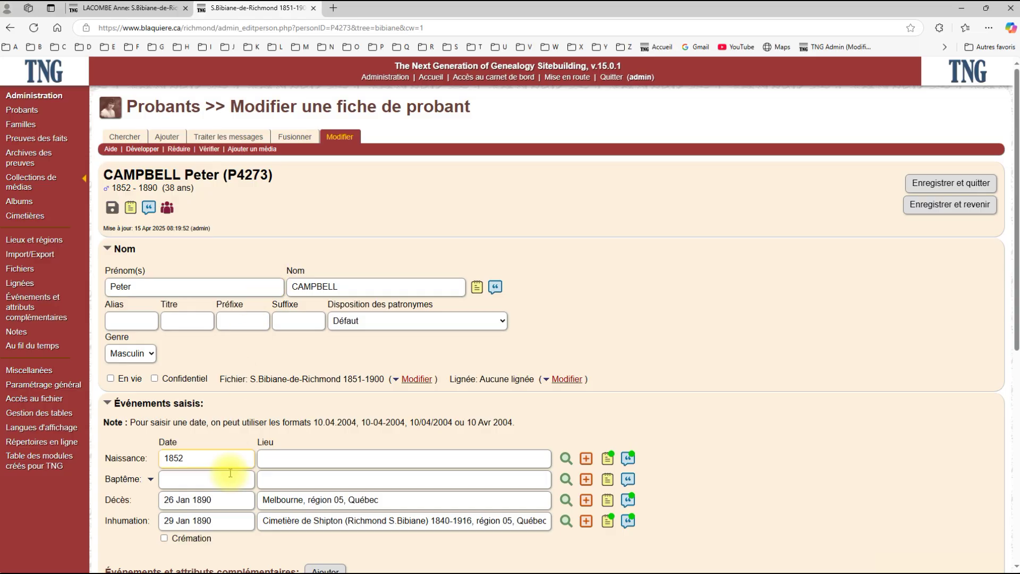
pyautogui.scroll(-7, 623, 358)
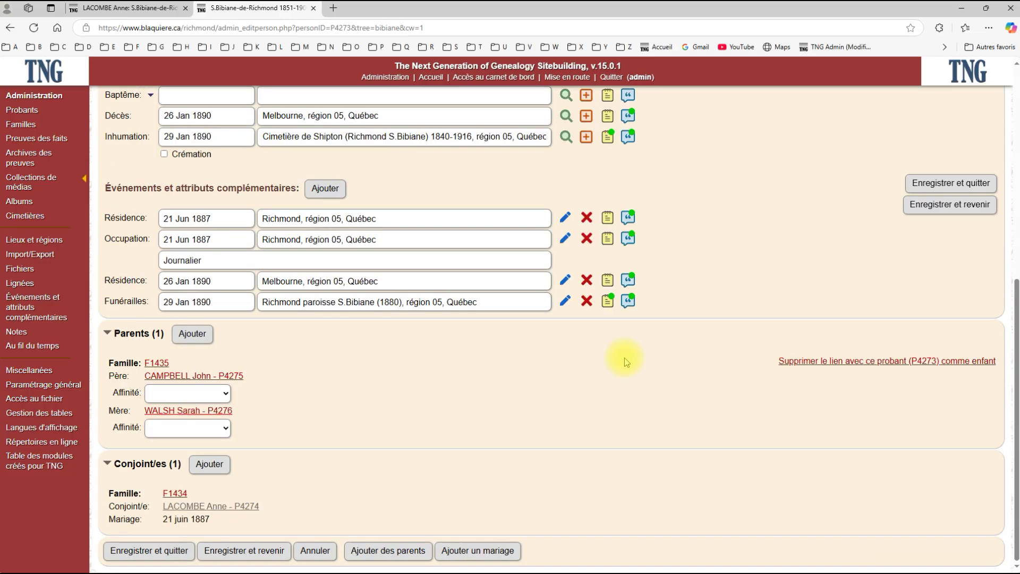
pyautogui.scroll(7, 624, 358)
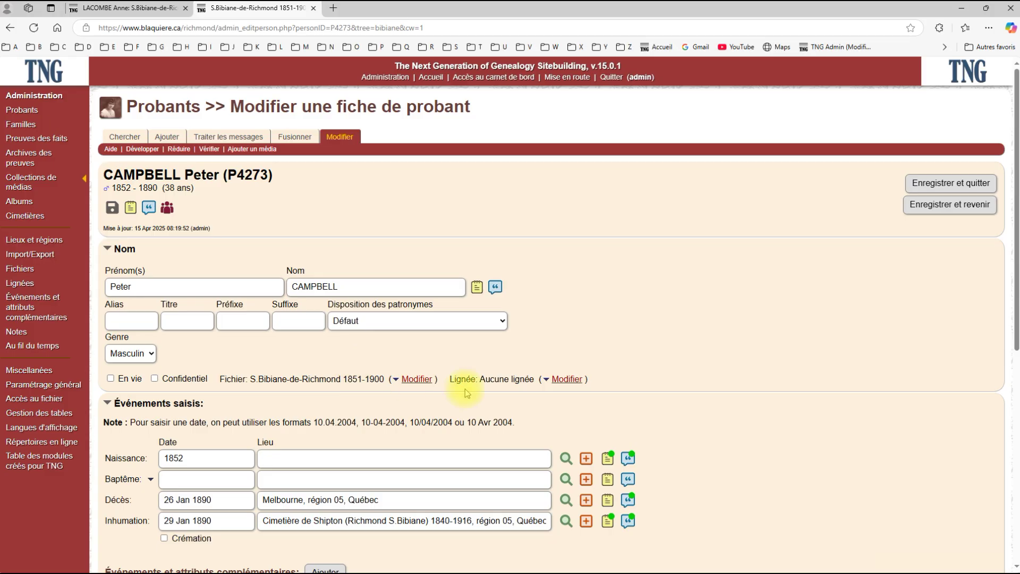
pyautogui.scroll(-7, 767, 352)
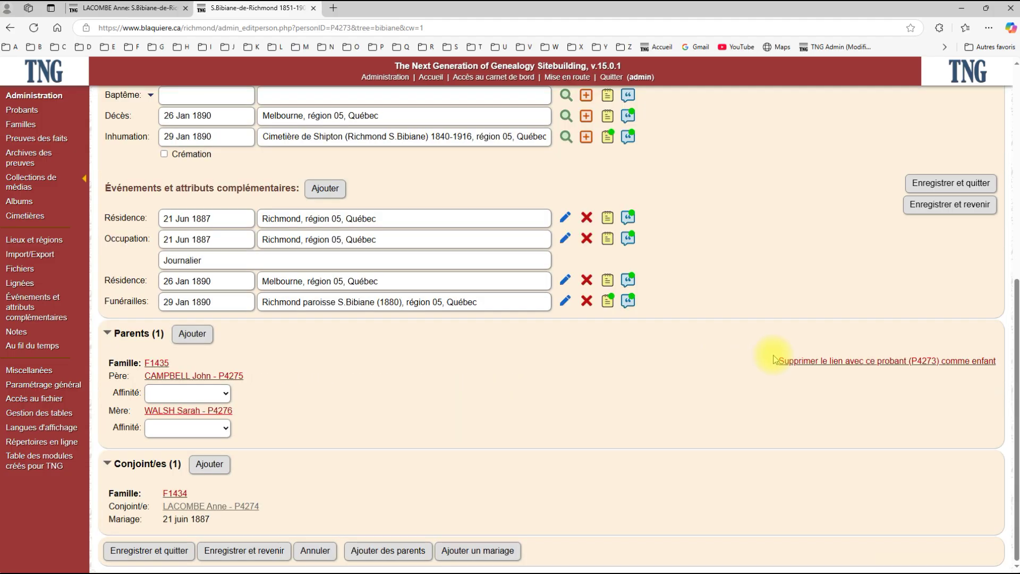
pyautogui.click(190, 506)
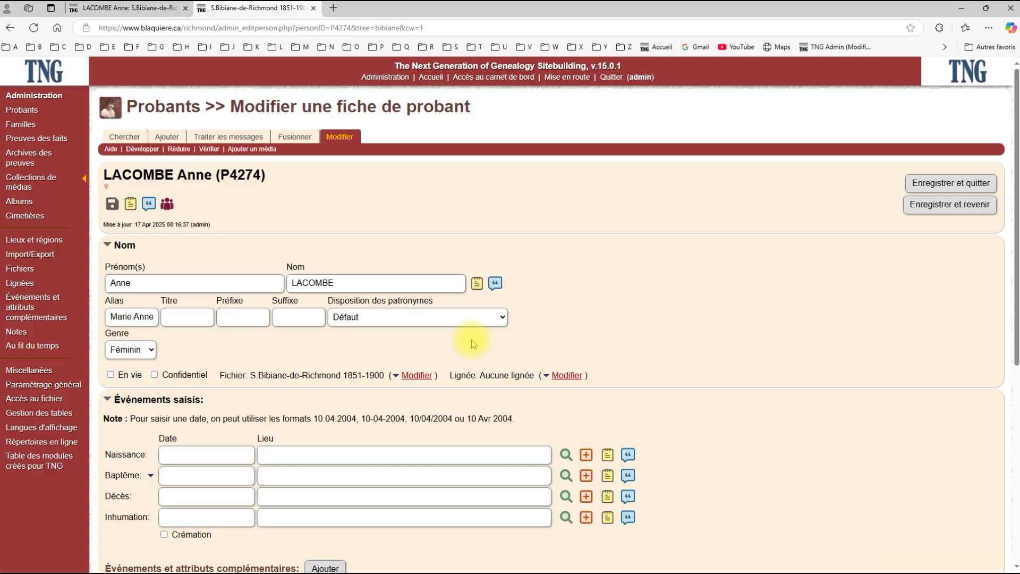
# Step: Add a new marriage from the wife's record and check that the proposed family number is available
pyautogui.scroll(-6, 546, 329)
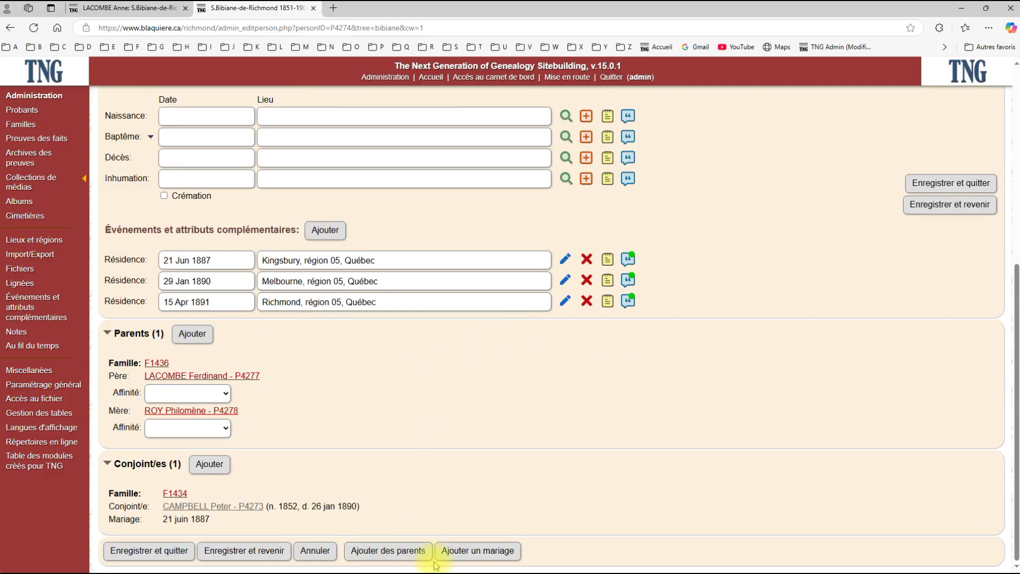
pyautogui.click(489, 554)
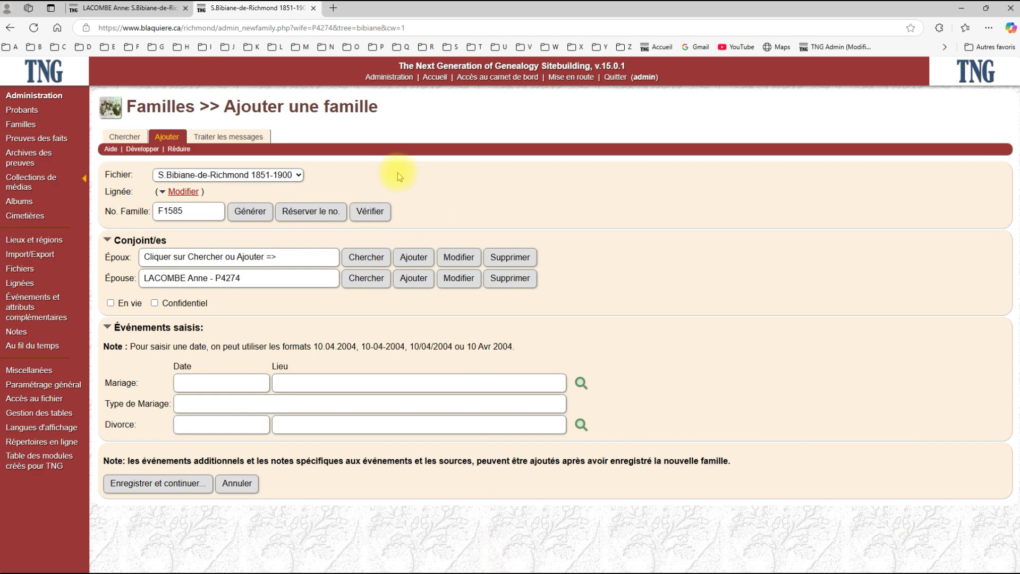
pyautogui.click(368, 211)
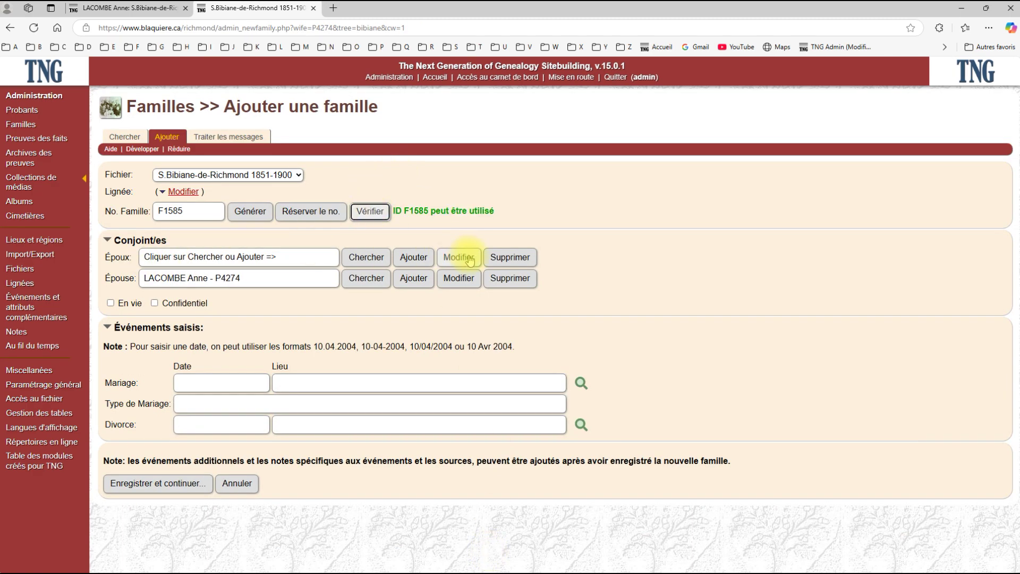
# Step: Create the groom as a new male individual with his given names and surname, and save the new family
pyautogui.click(414, 259)
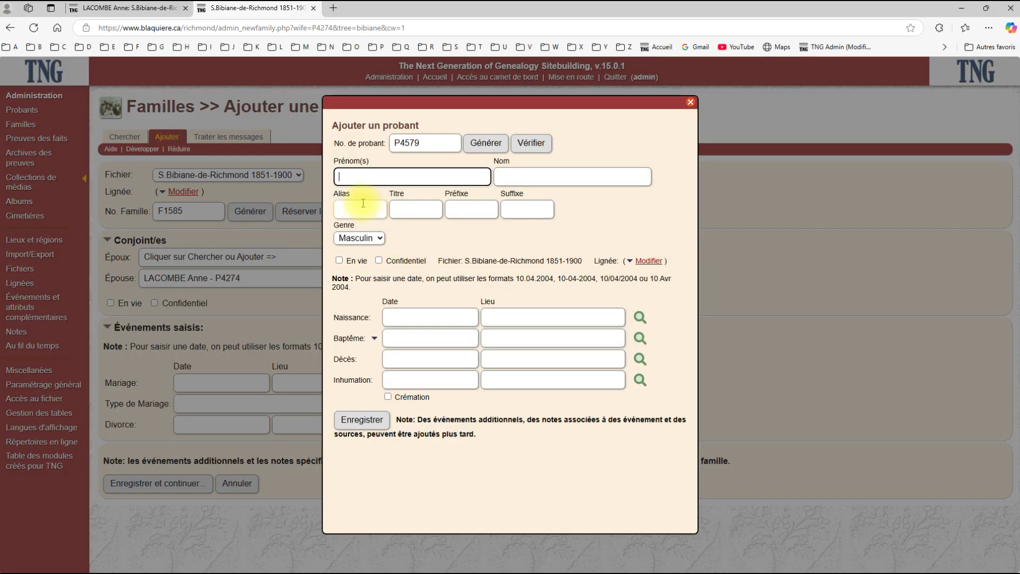
pyautogui.write('François ')
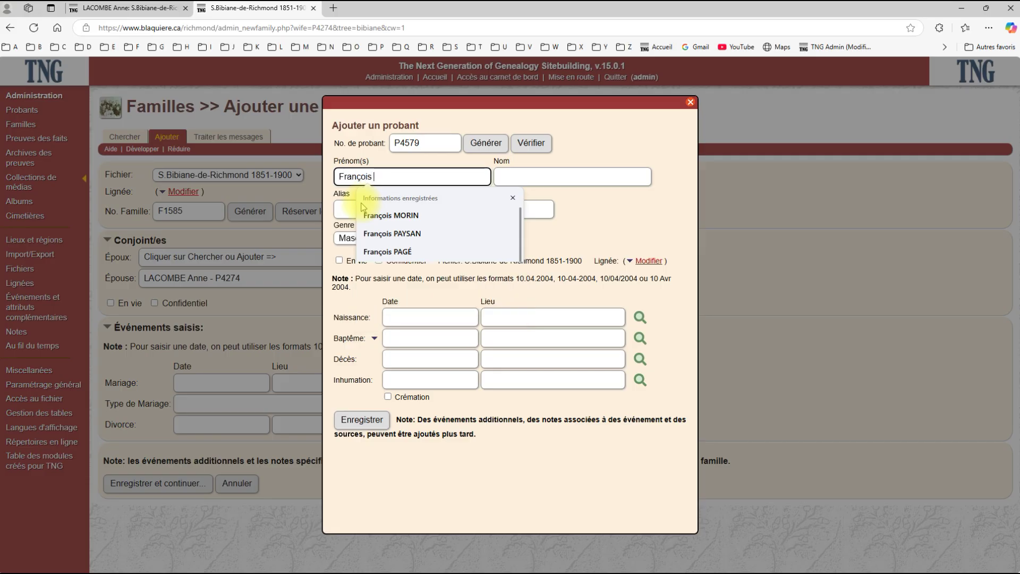
pyautogui.write('Xavier')
pyautogui.press('Tab')
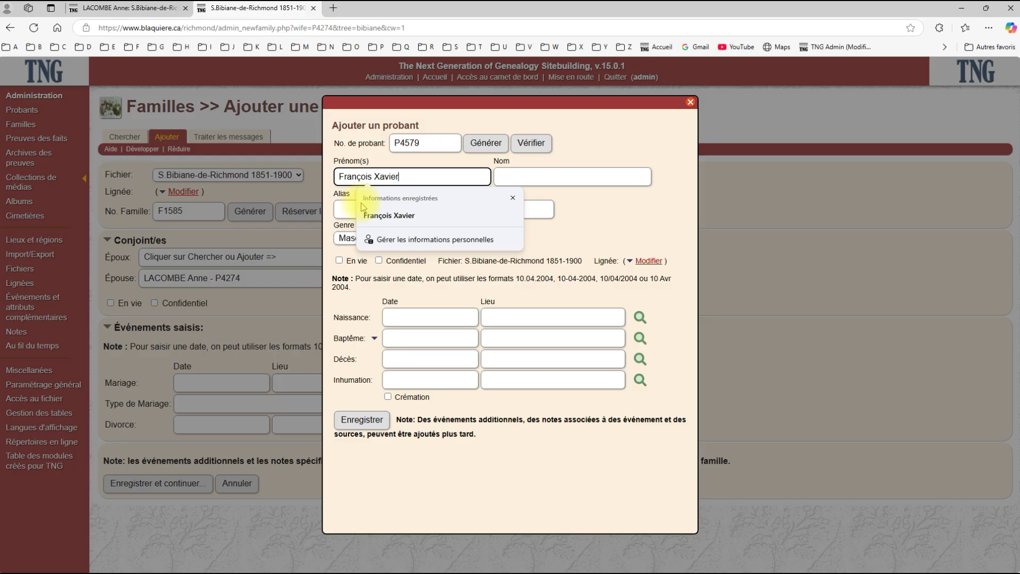
pyautogui.press('Tab')
pyautogui.write('LÈ')
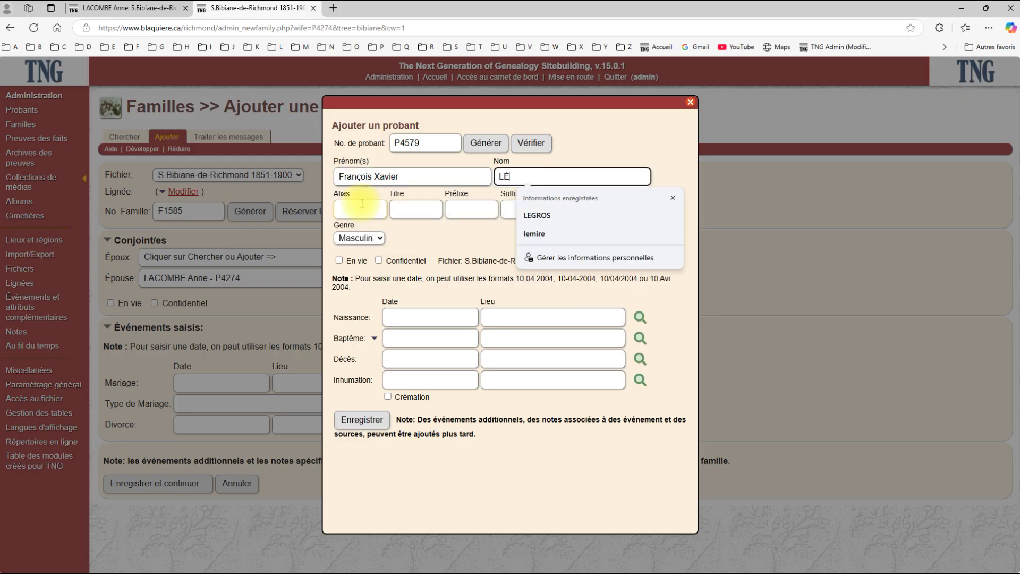
pyautogui.write('VEILLÉ')
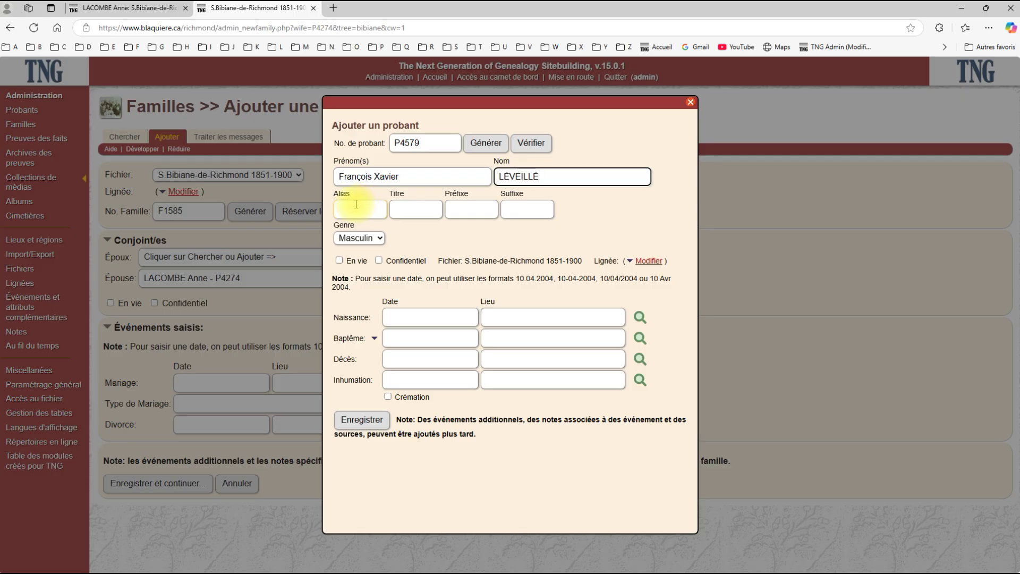
pyautogui.click(359, 420)
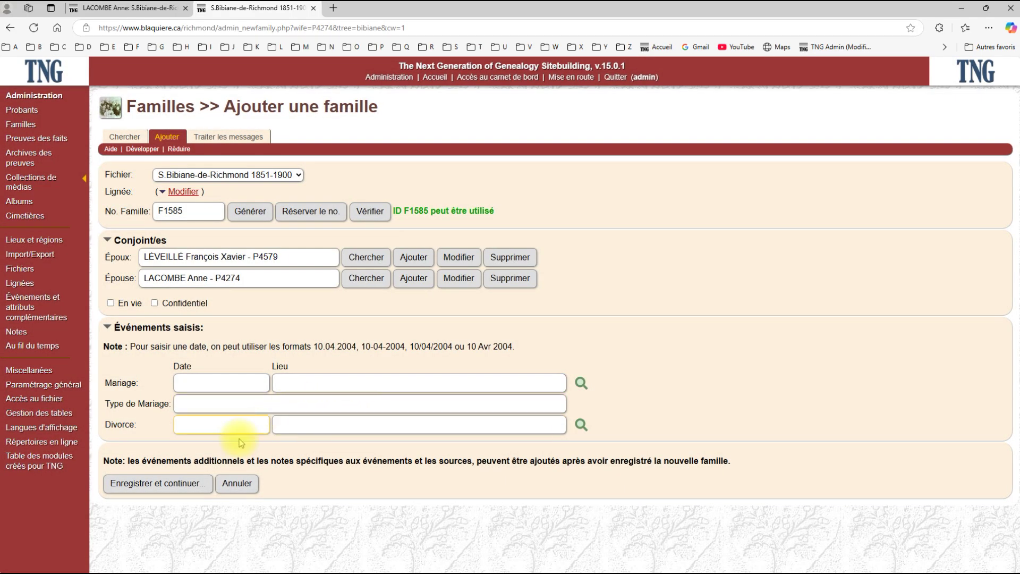
pyautogui.click(150, 488)
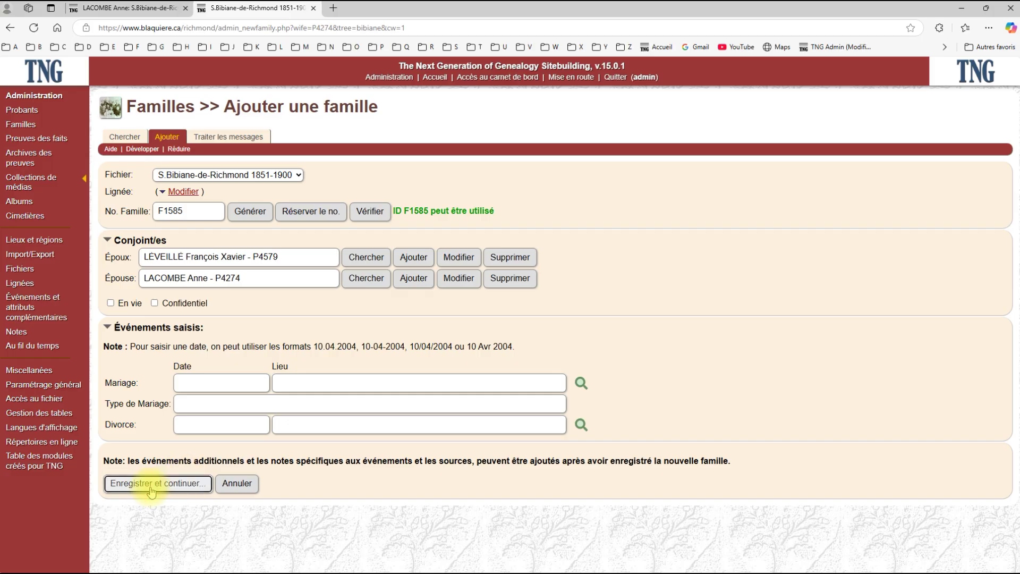
# Step: Set the marriage date to 15.04.1891 and its place to Richmond paroisse S.Bibiane (1880), région 05, Québec
pyautogui.click(181, 383)
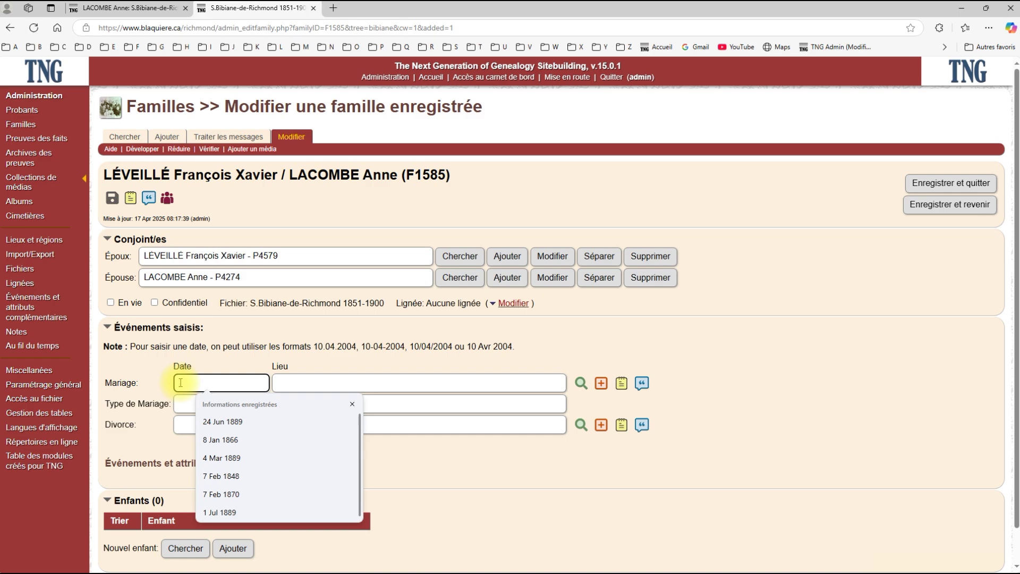
pyautogui.write('15')
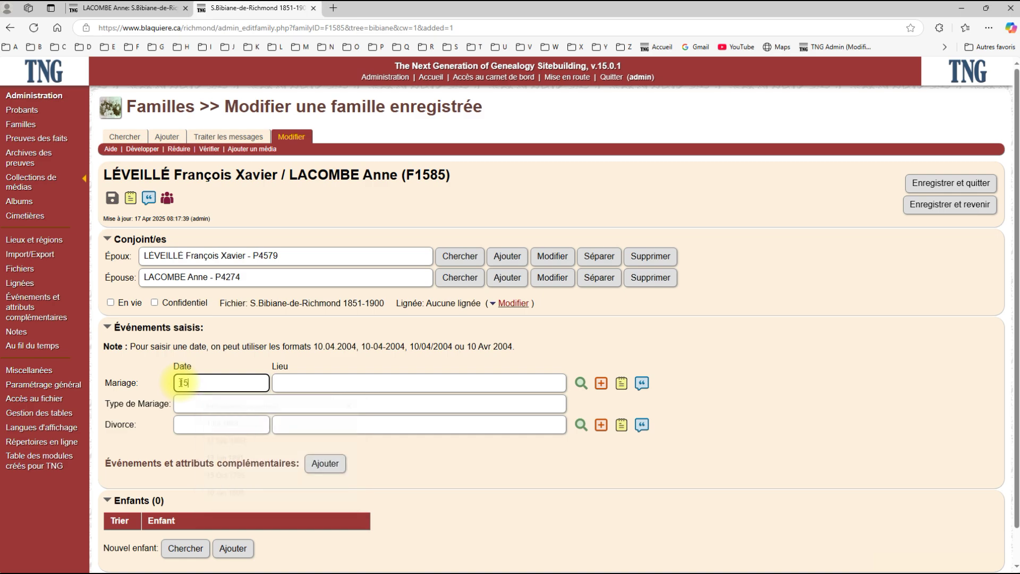
pyautogui.write('.04.1891')
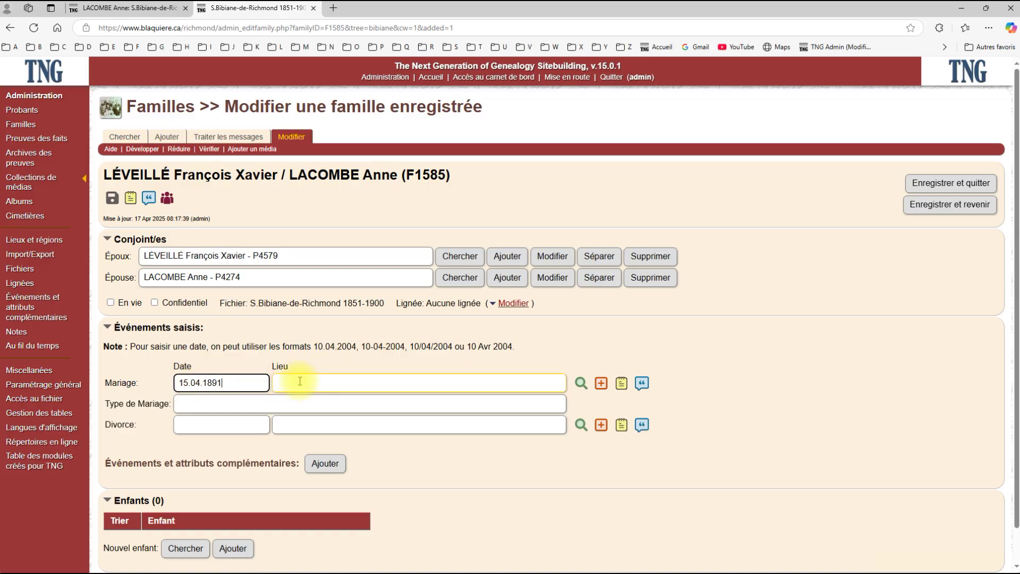
pyautogui.click(286, 382)
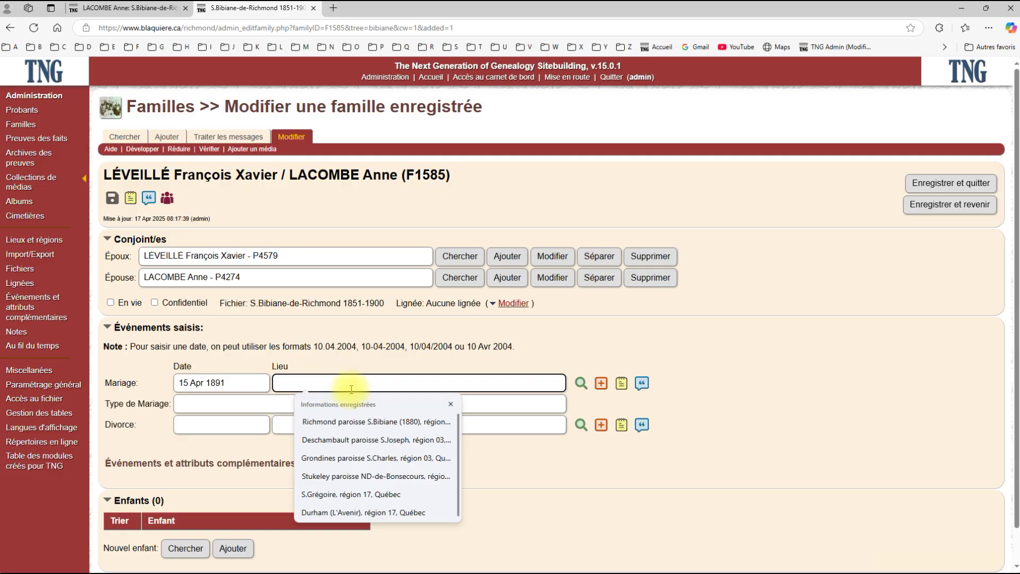
pyautogui.click(355, 422)
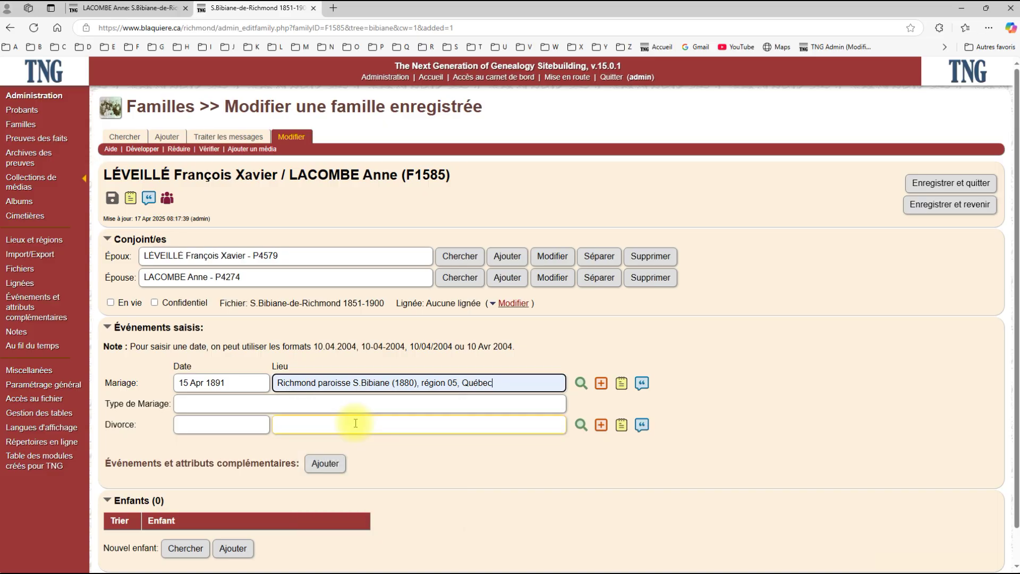
pyautogui.click(642, 384)
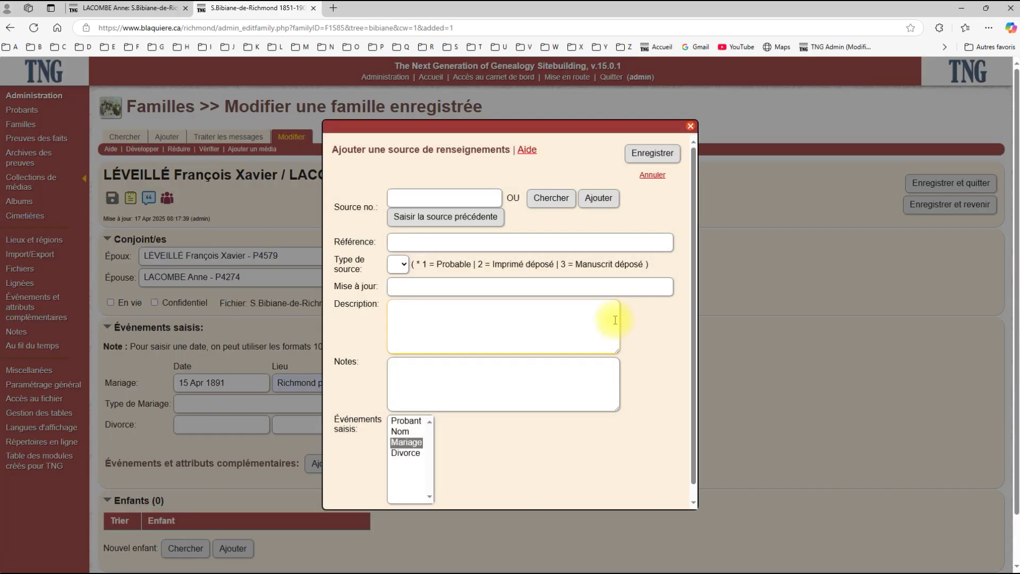
pyautogui.click(446, 227)
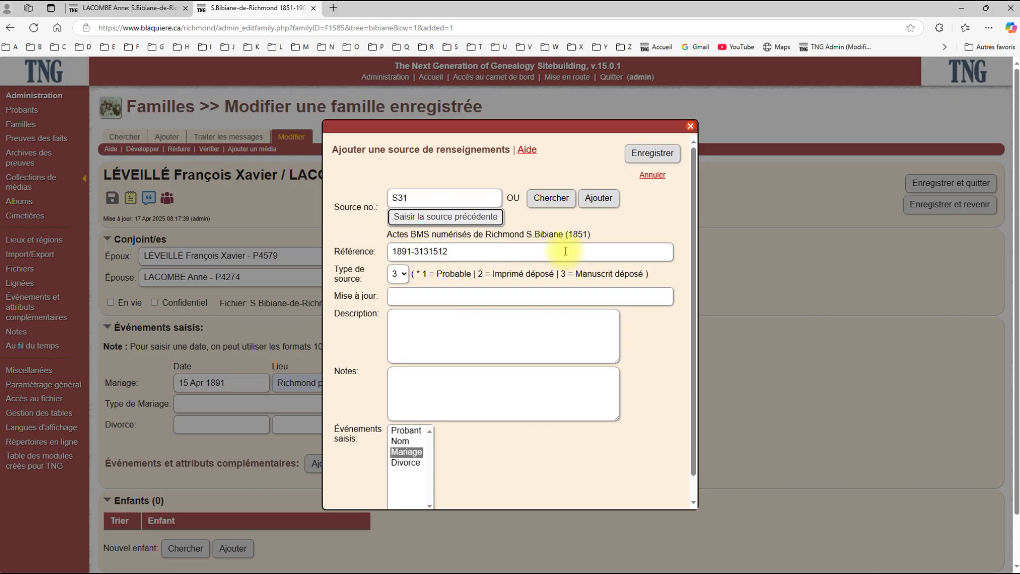
pyautogui.click(650, 154)
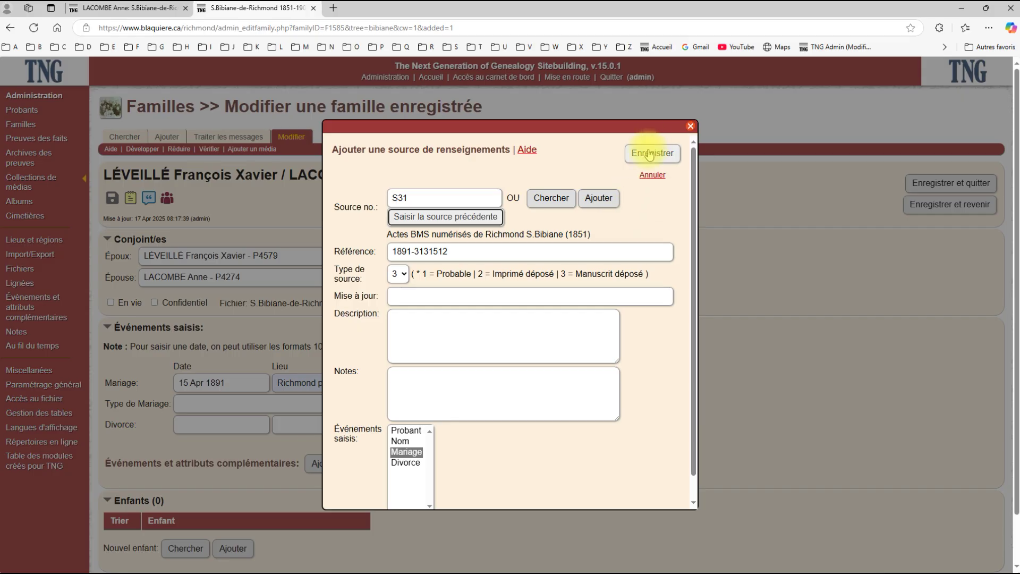
pyautogui.click(465, 252)
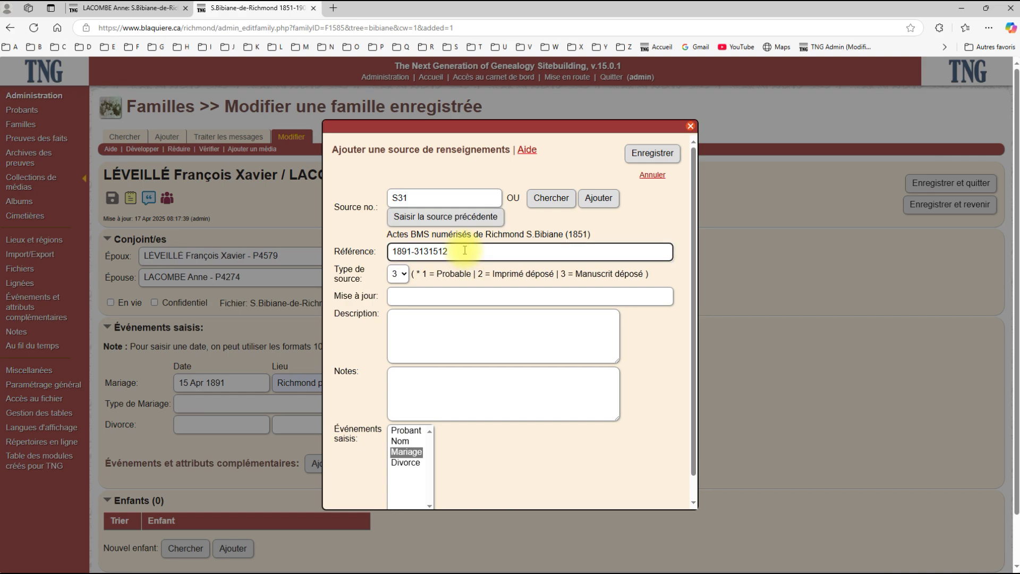
pyautogui.write('/13')
pyautogui.click(653, 154)
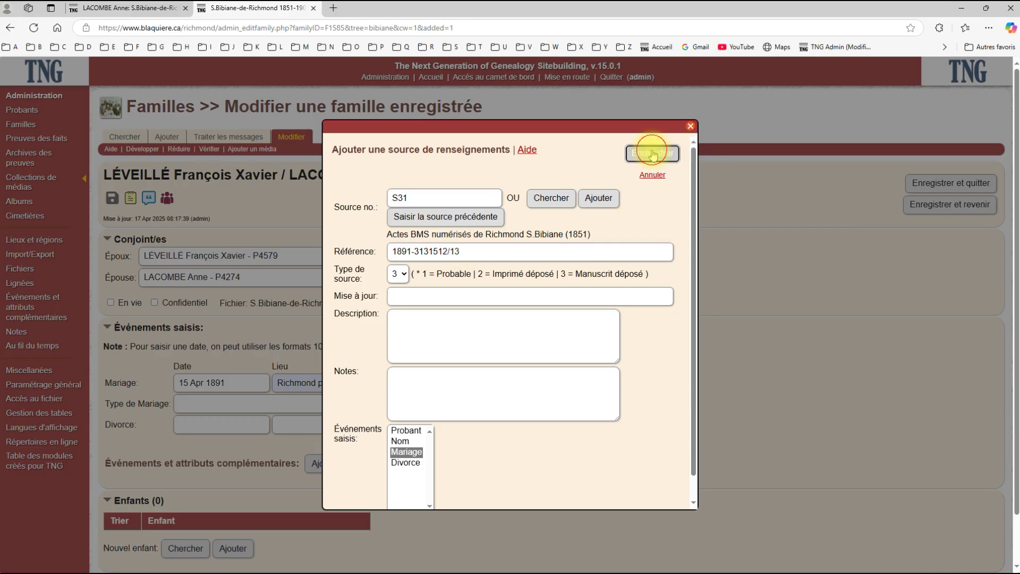
pyautogui.click(395, 178)
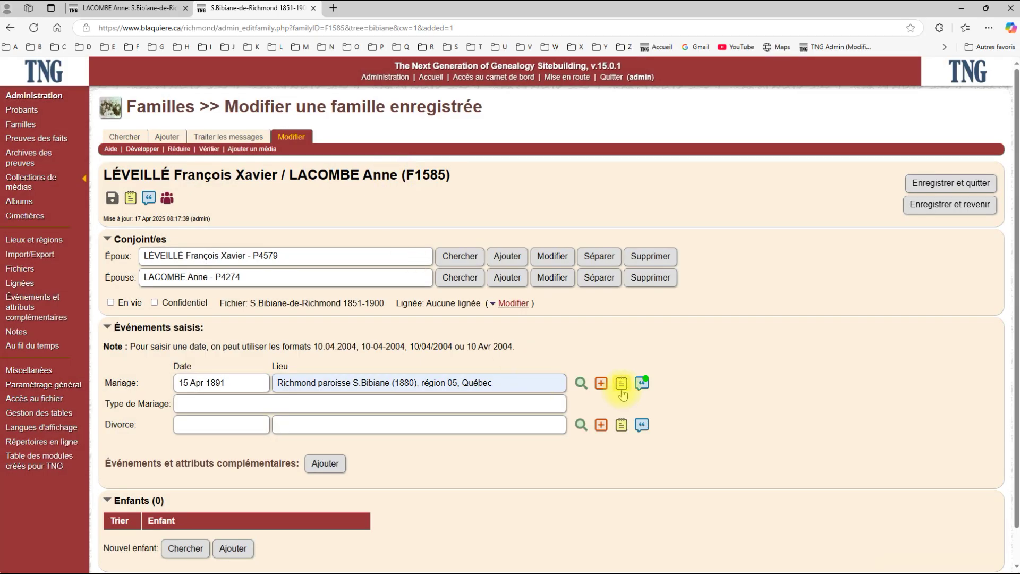
# Step: Start a note on the marriage with "t." followed by the full names of the two witnesses, joined by "et"
pyautogui.click(618, 383)
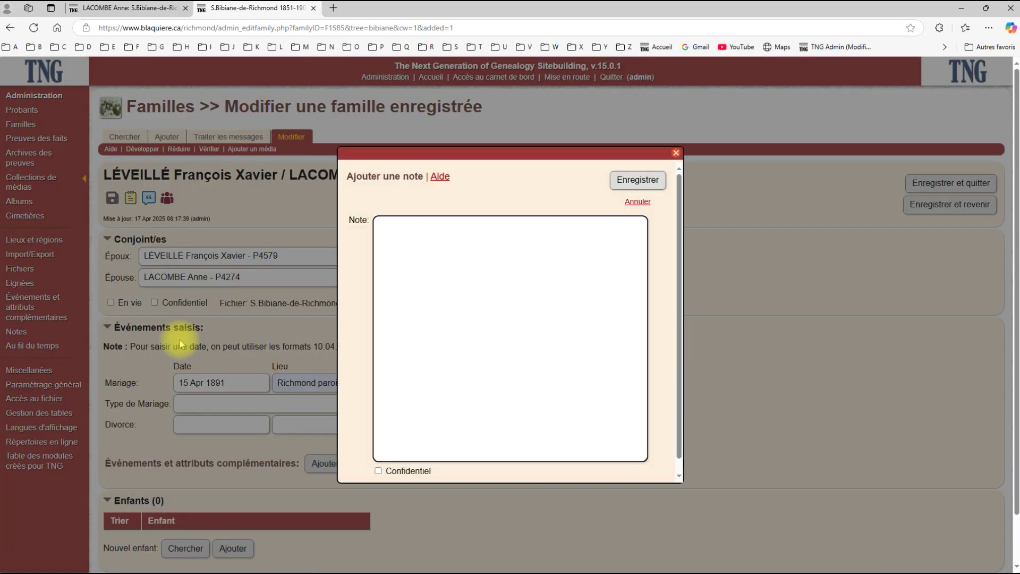
pyautogui.hotkey('alt', 'Tab')
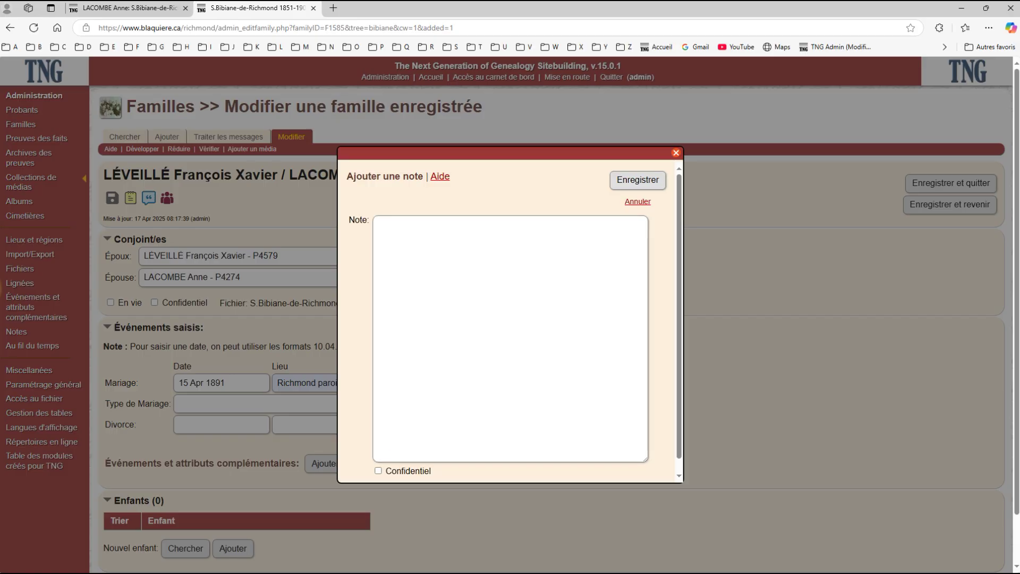
pyautogui.click(383, 230)
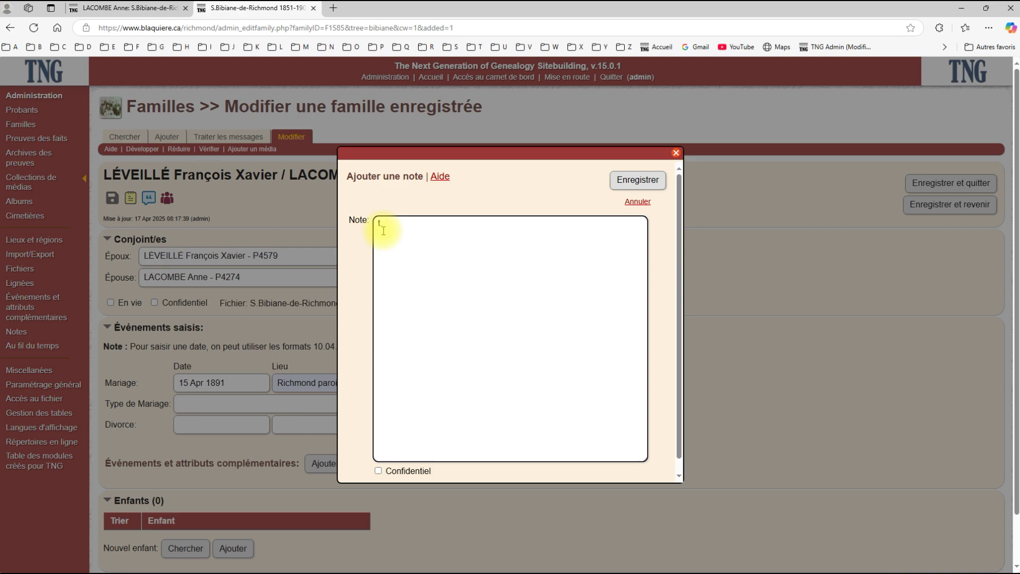
pyautogui.write('.')
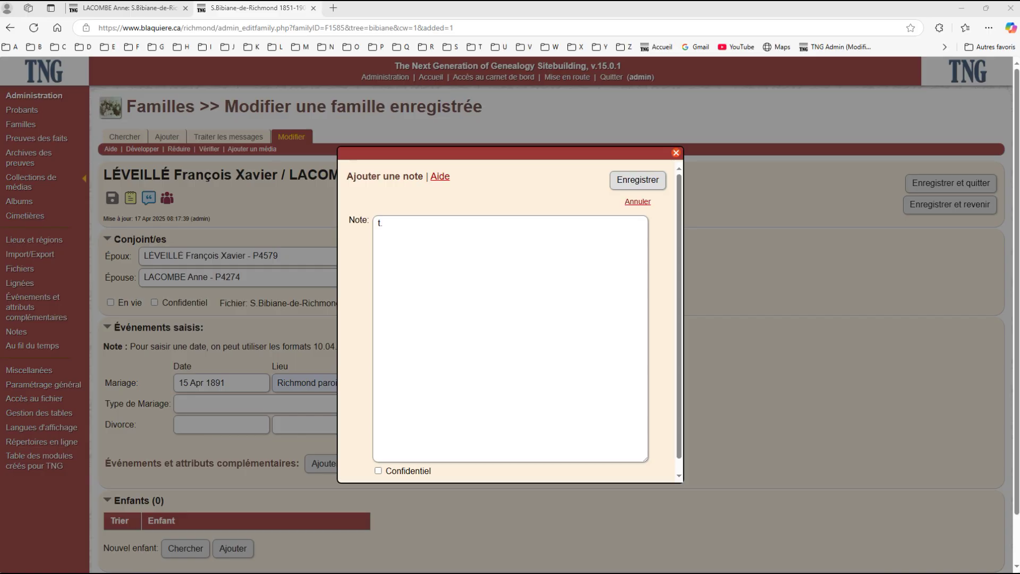
pyautogui.click(442, 396)
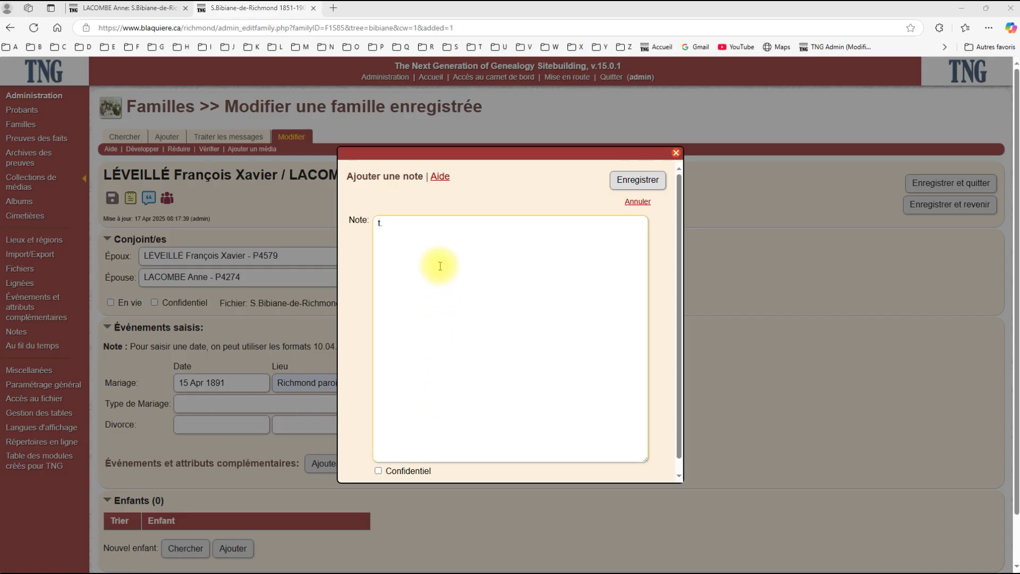
pyautogui.click(391, 223)
pyautogui.write('Philip')
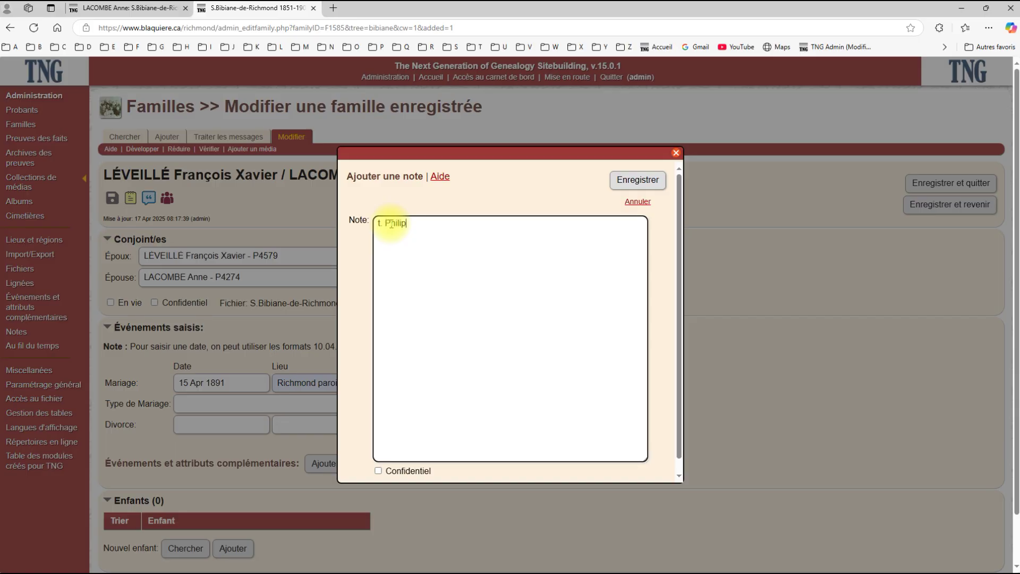
pyautogui.write('pe Boucher et')
pyautogui.write('Mélonie')
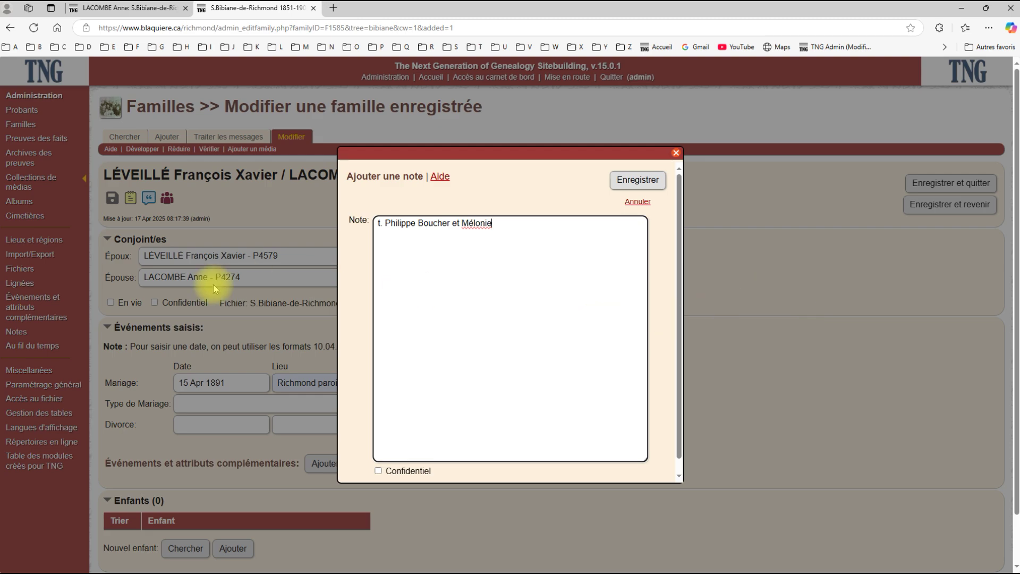
pyautogui.click(0, 290)
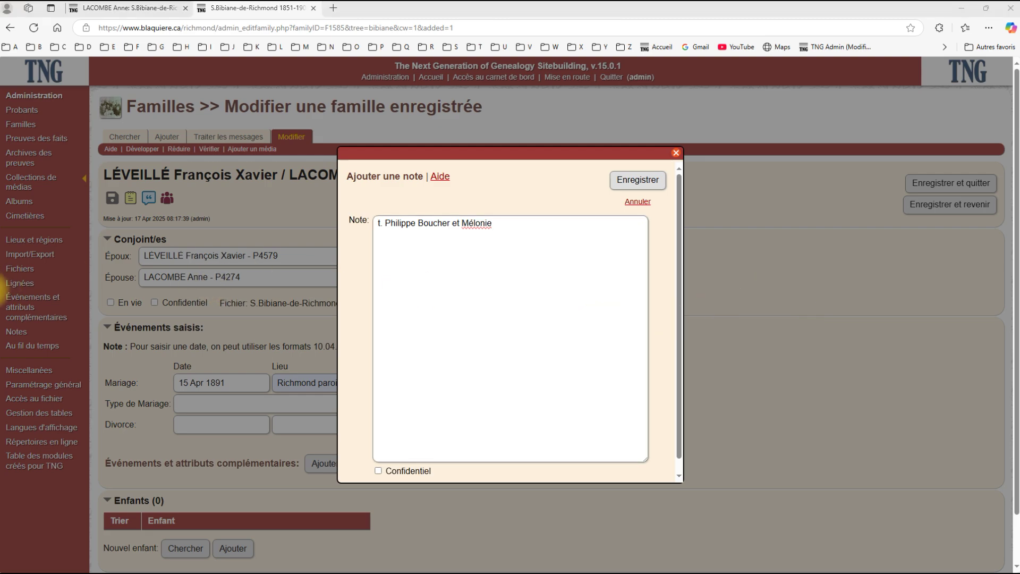
pyautogui.click(511, 223)
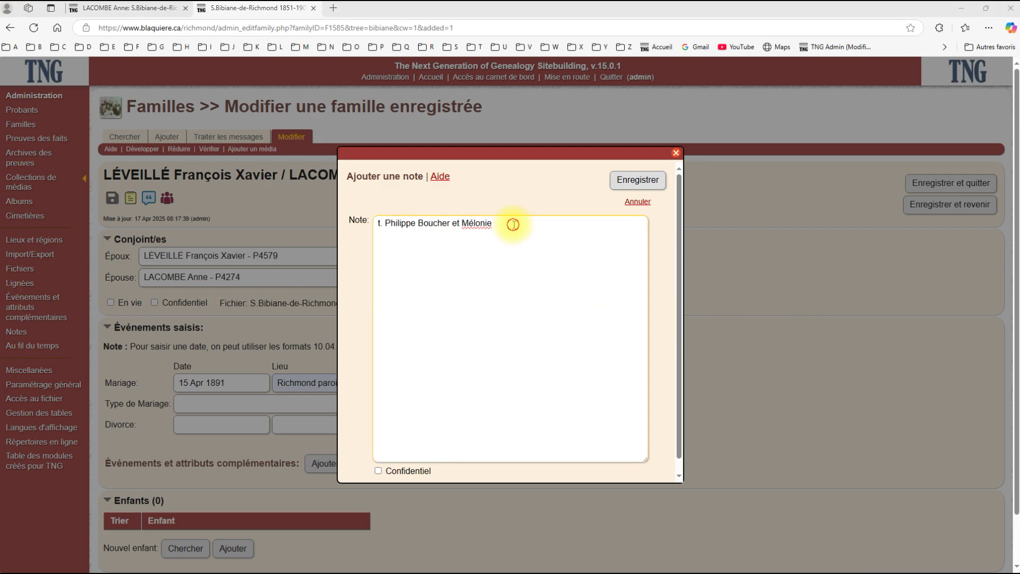
pyautogui.write('Lacombe')
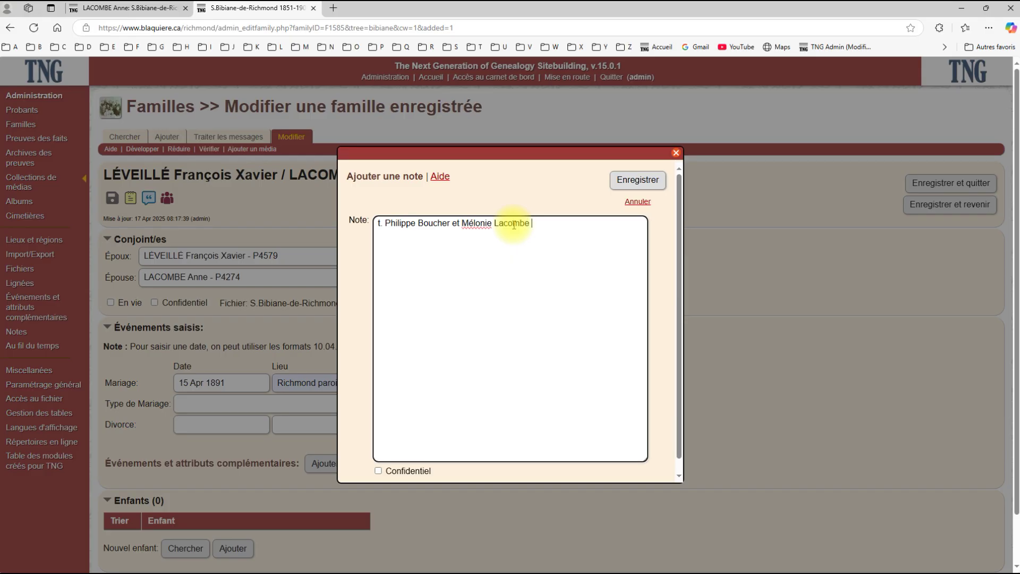
# Step: Append a dash and the officiating priest's name with the abbreviation "ptre" to the witness note, and save it
pyautogui.write('- Patrick Qy')
pyautogui.press('BackSpace')
pyautogui.write('uinn, ptre')
pyautogui.click(639, 181)
# Step: Add and save a second marriage note reading "L'époux est fils majeur"
pyautogui.click(365, 201)
pyautogui.click(391, 266)
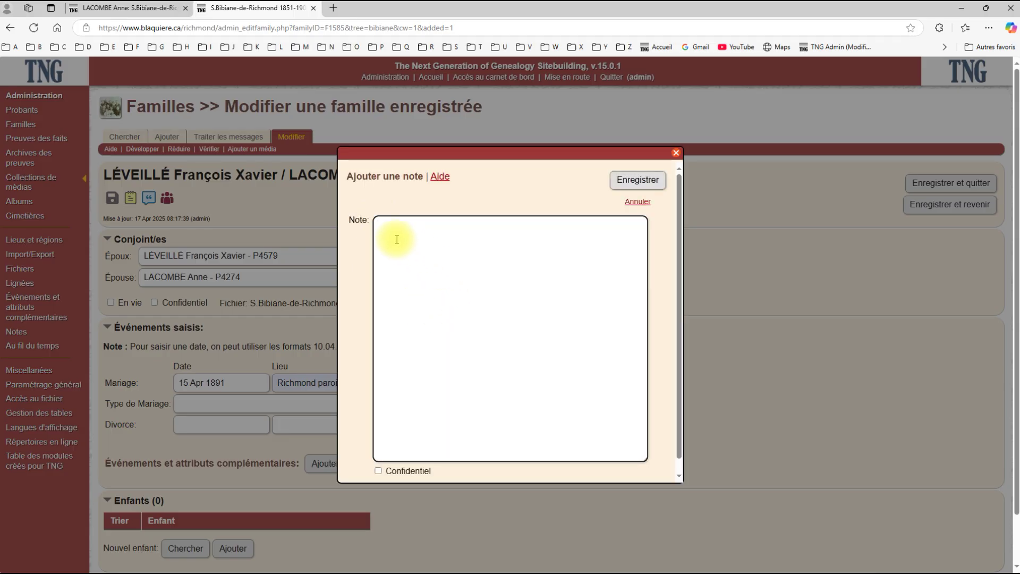
pyautogui.write("L'époux est")
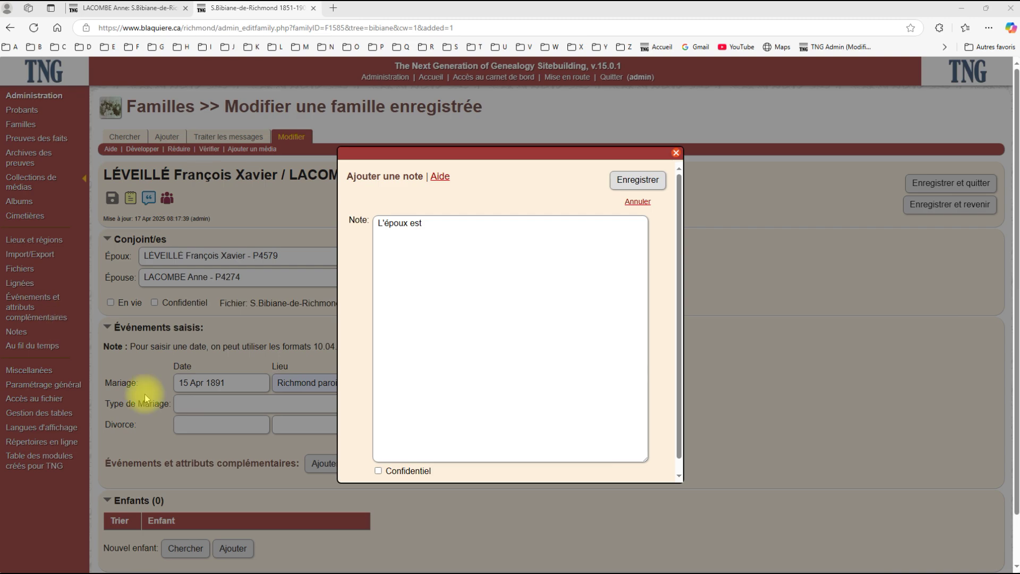
pyautogui.click(436, 224)
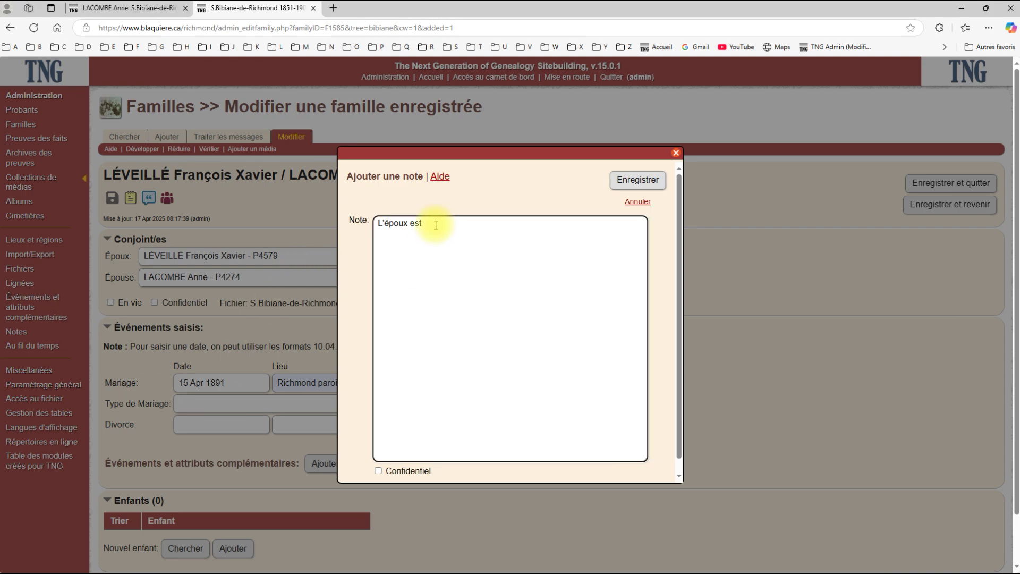
pyautogui.write('fils majeur')
pyautogui.click(637, 179)
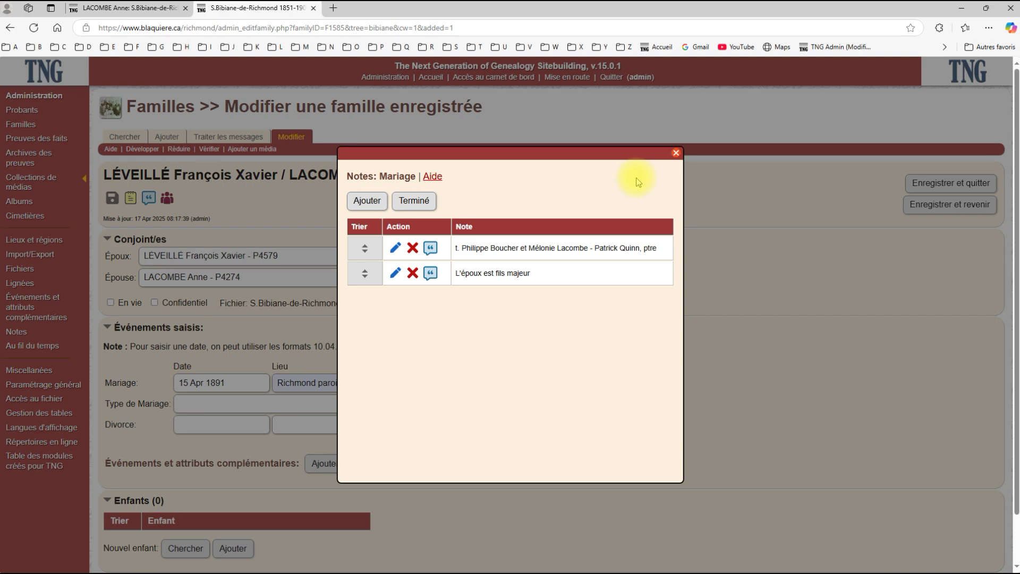
# Step: Add and save a marriage note stating "L'épouse est veuve majeure de", the first husband's full name, and "de cette paroisse"
pyautogui.click(369, 202)
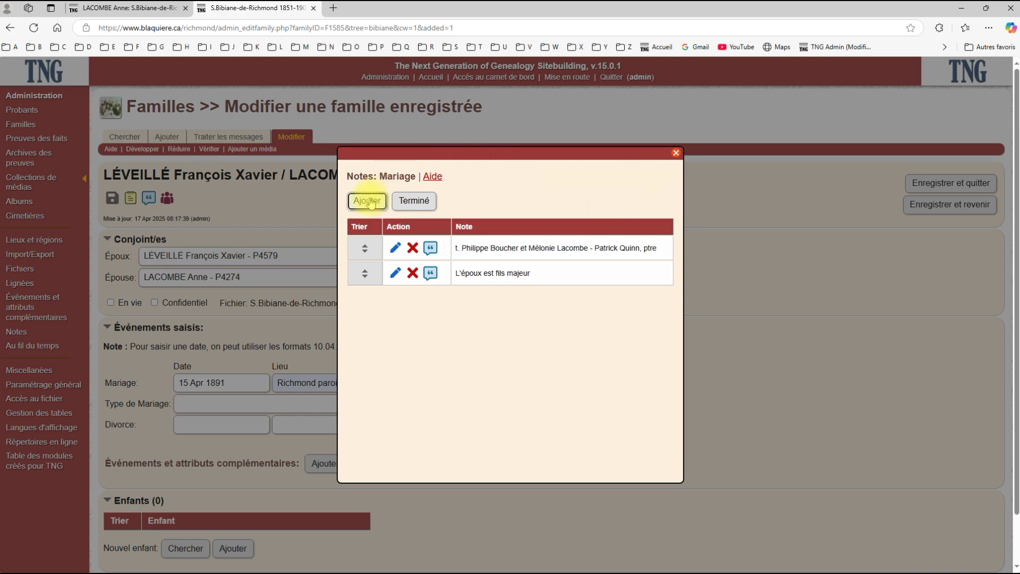
pyautogui.write('L')
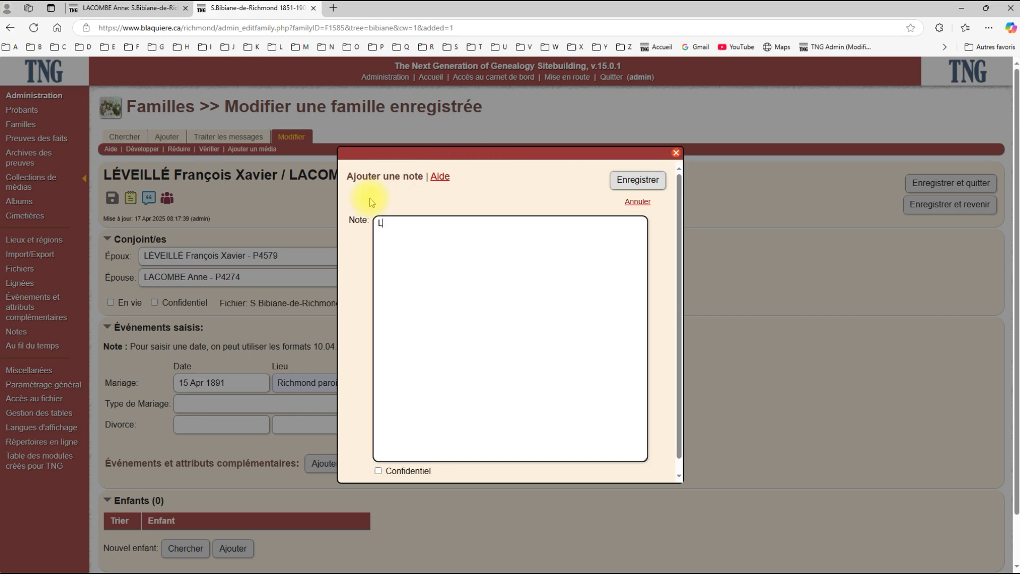
pyautogui.write("'épouse est veuve majeure ")
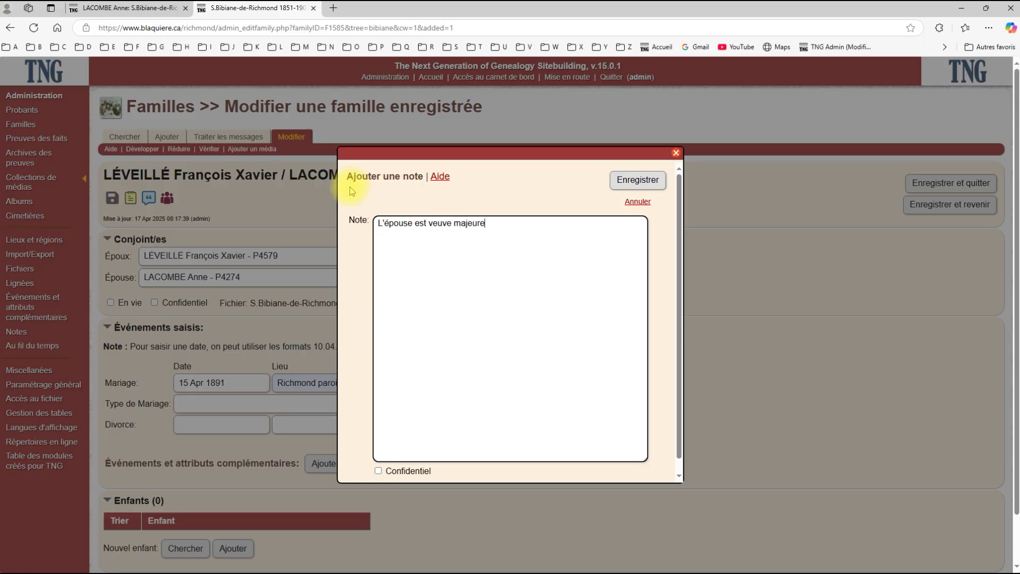
pyautogui.write('De')
pyautogui.press('BackSpace')
pyautogui.press('BackSpace')
pyautogui.write('de Peter Campbell')
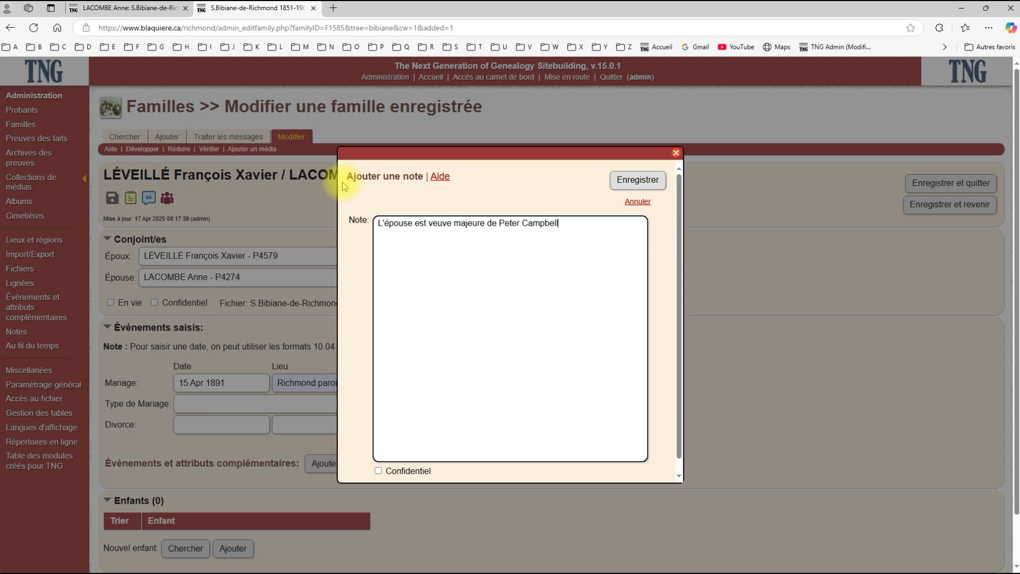
pyautogui.write(' de cette paroisse')
pyautogui.click(635, 182)
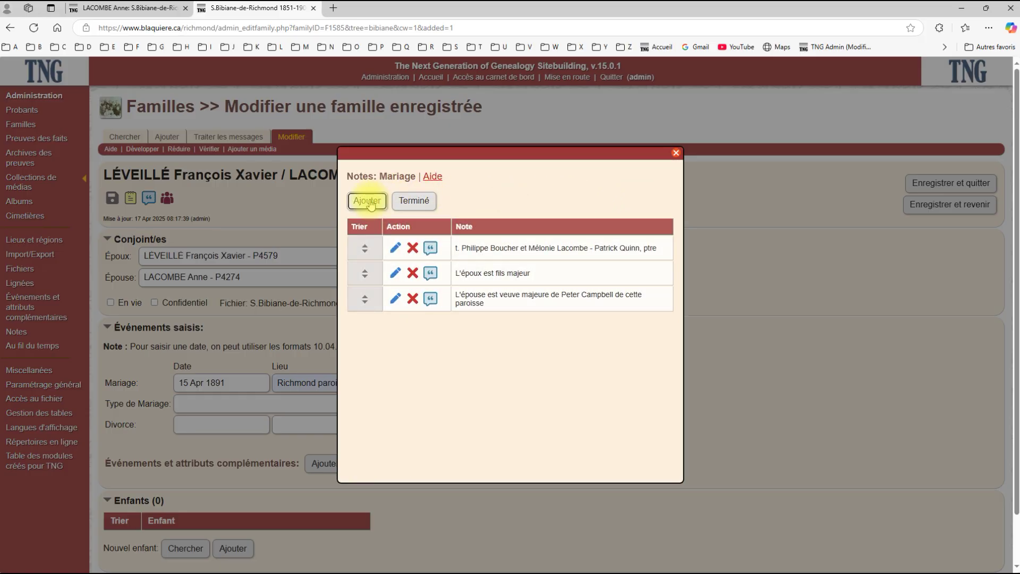
# Step: Add and save a fourth marriage note reading "Dispense de deux bans de mariage"
pyautogui.click(370, 203)
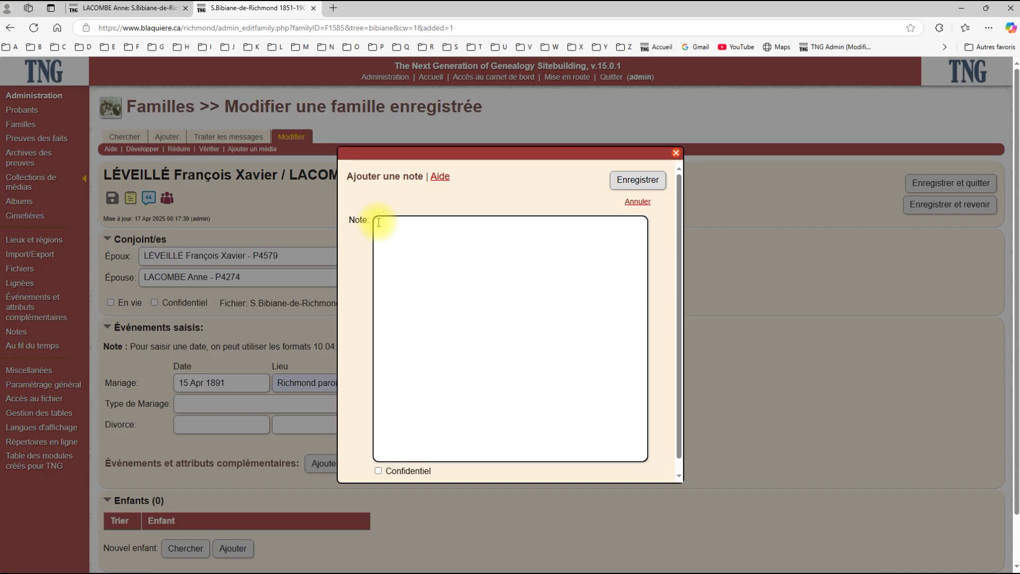
pyautogui.write('Dispense de deux bans ')
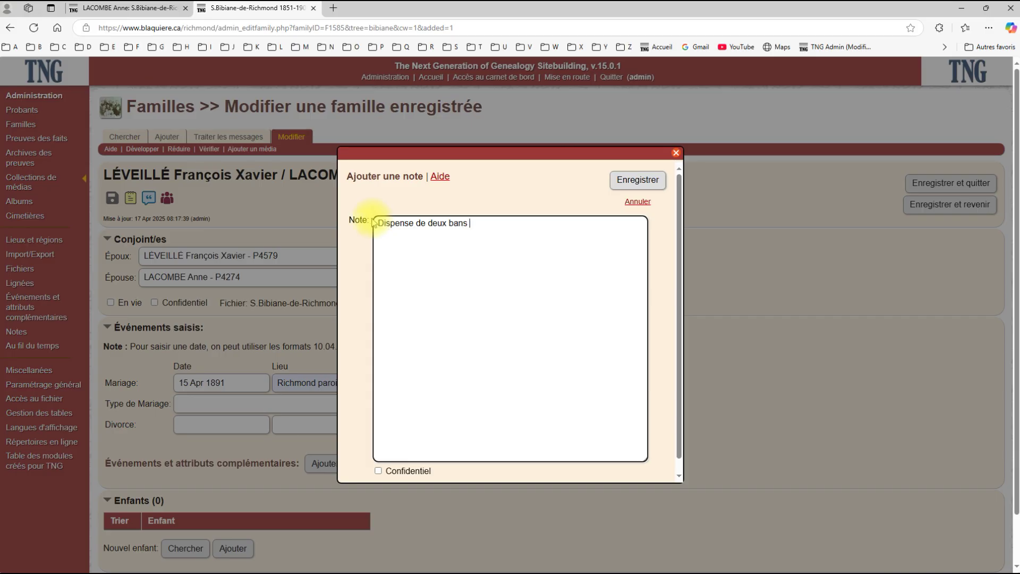
pyautogui.write('de mariage')
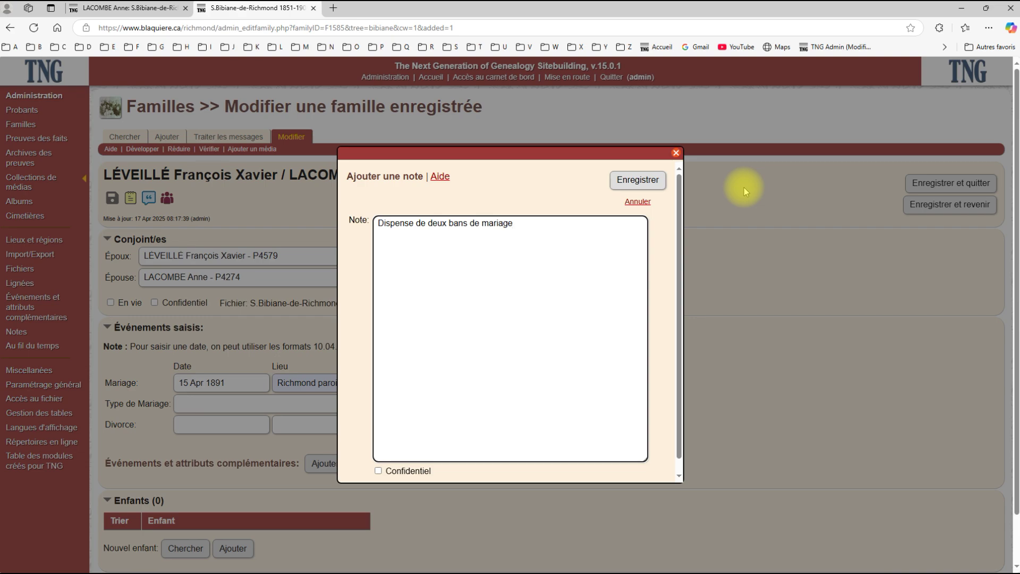
pyautogui.press('alt')
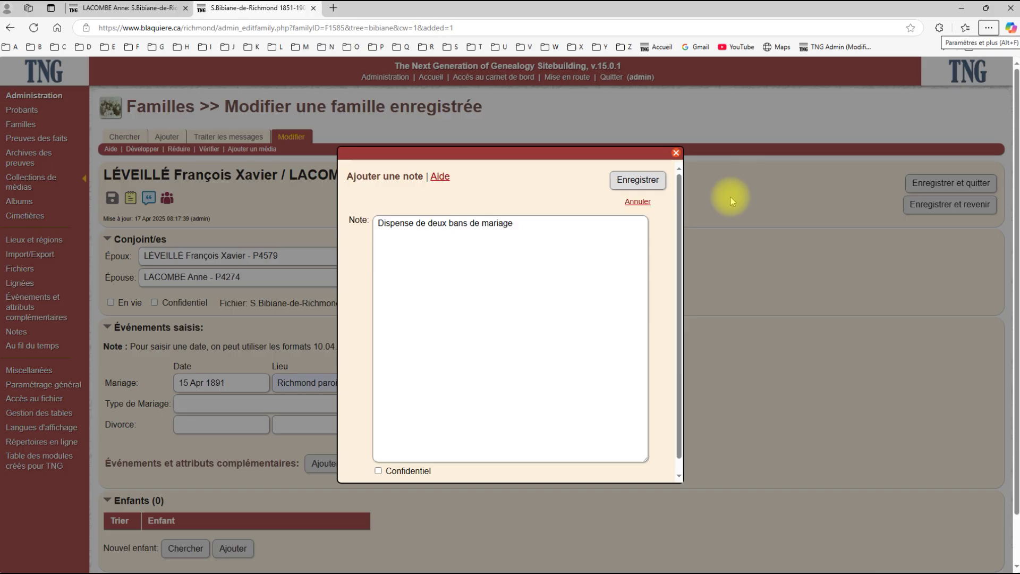
pyautogui.click(642, 182)
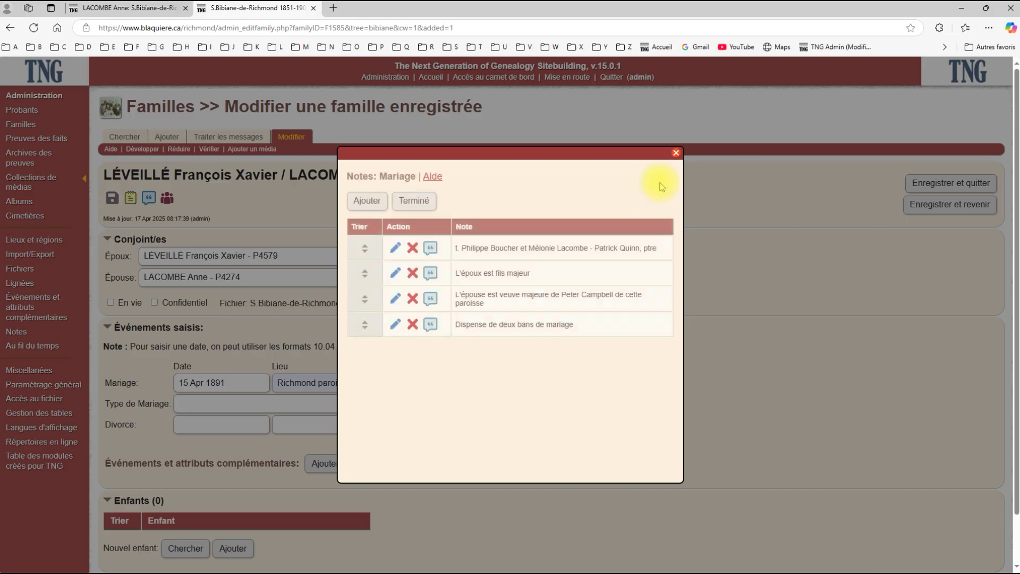
# Step: Save the family record with its completed marriage notes and review both marriages on the wife's refreshed page
pyautogui.click(415, 201)
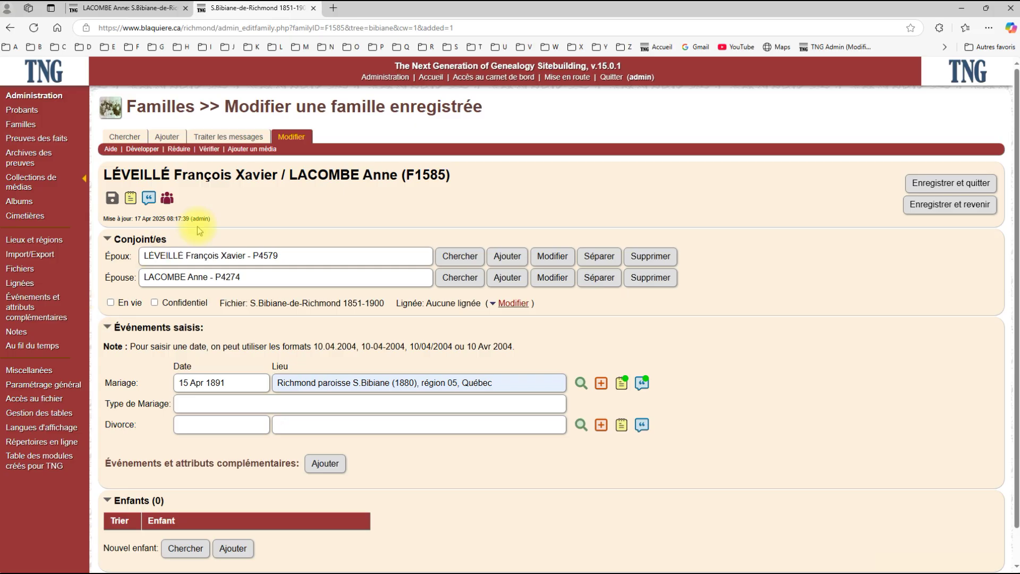
pyautogui.click(112, 199)
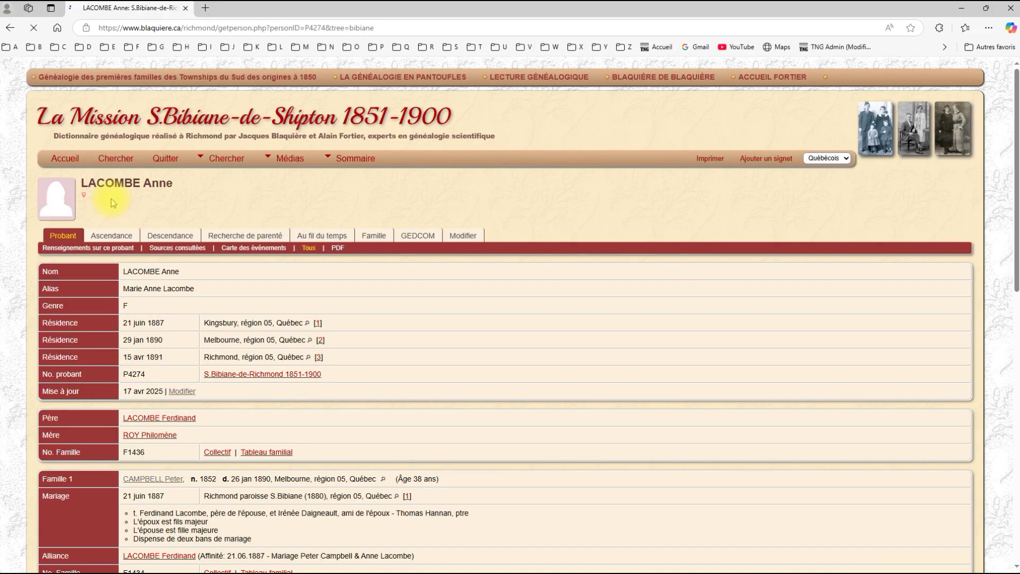
pyautogui.click(34, 28)
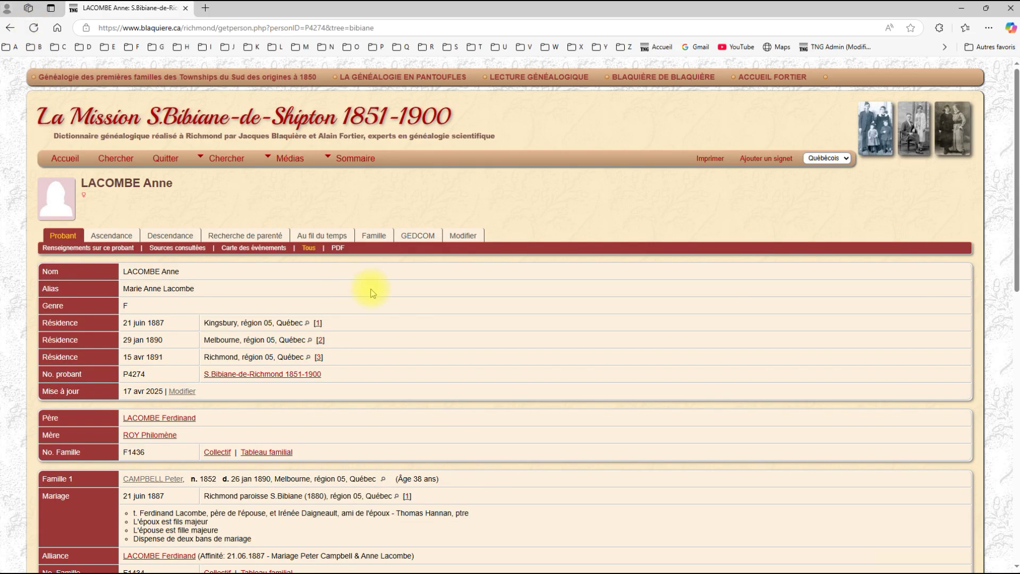
pyautogui.press('Home')
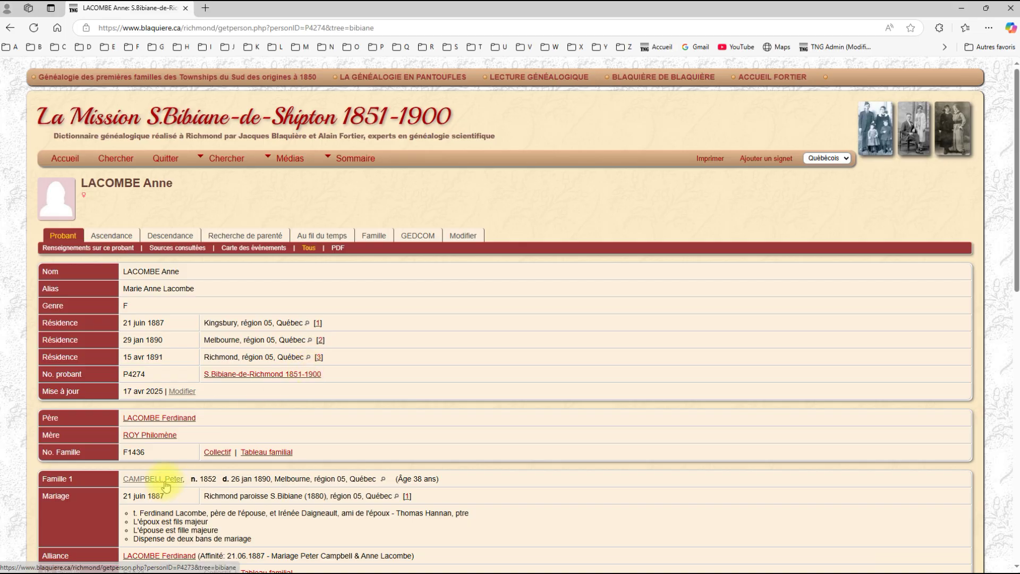
pyautogui.press('pagedown')
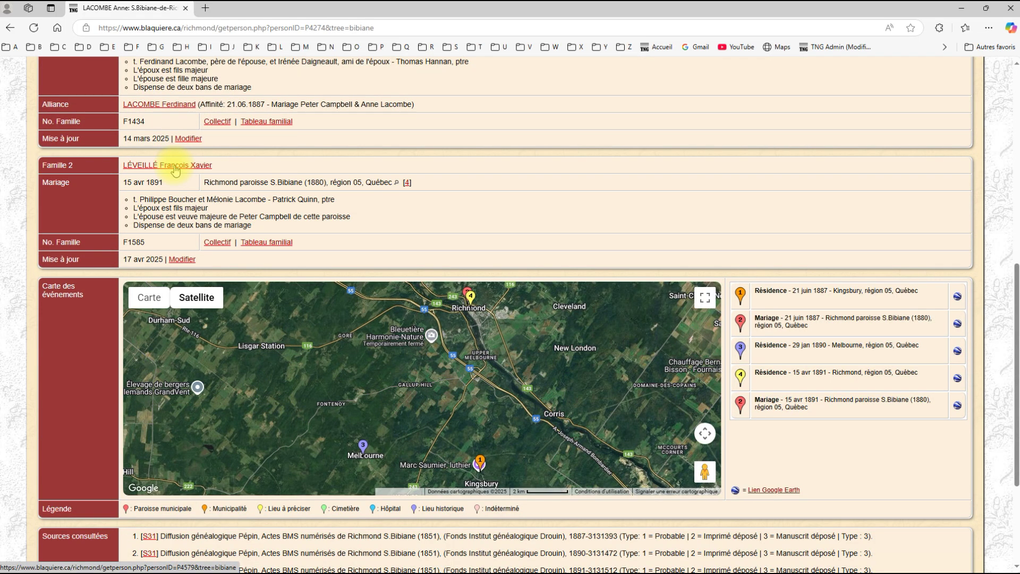
pyautogui.press('Home')
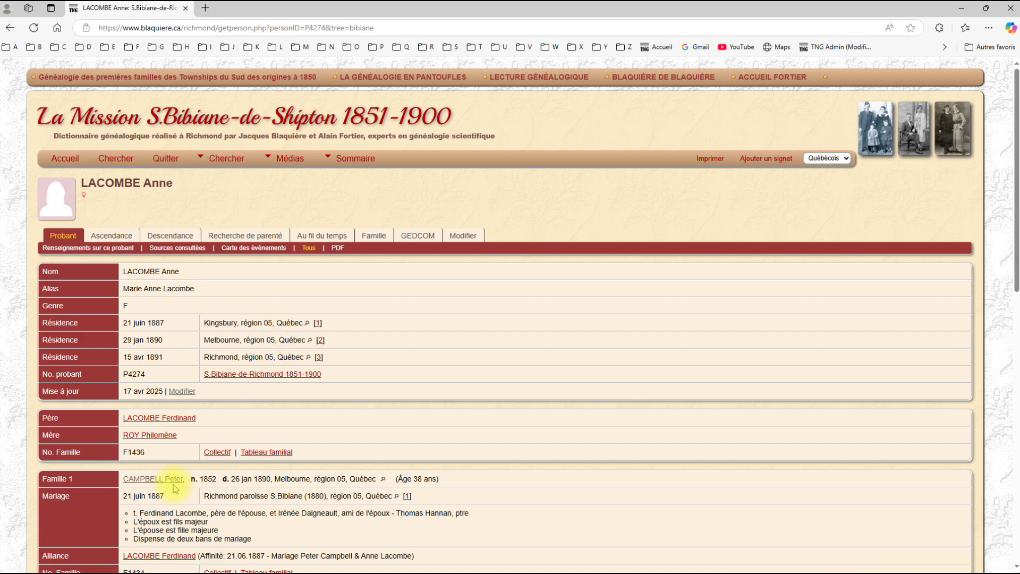
pyautogui.press('pagedown')
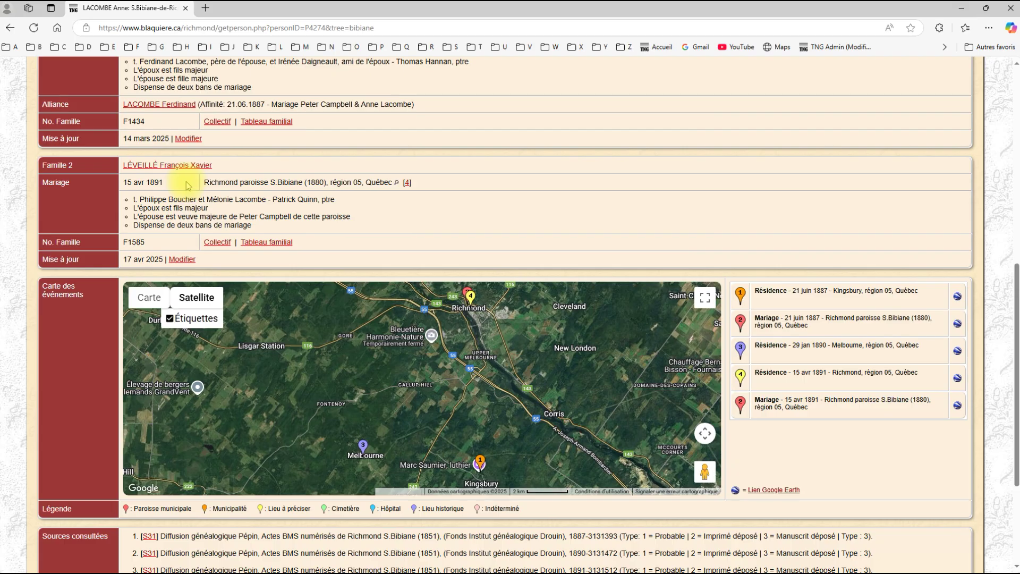
# Step: Add a residence event to the new husband's record, dated 15 Apr 1891, in Richmond, région 05, Québec
pyautogui.click(157, 166)
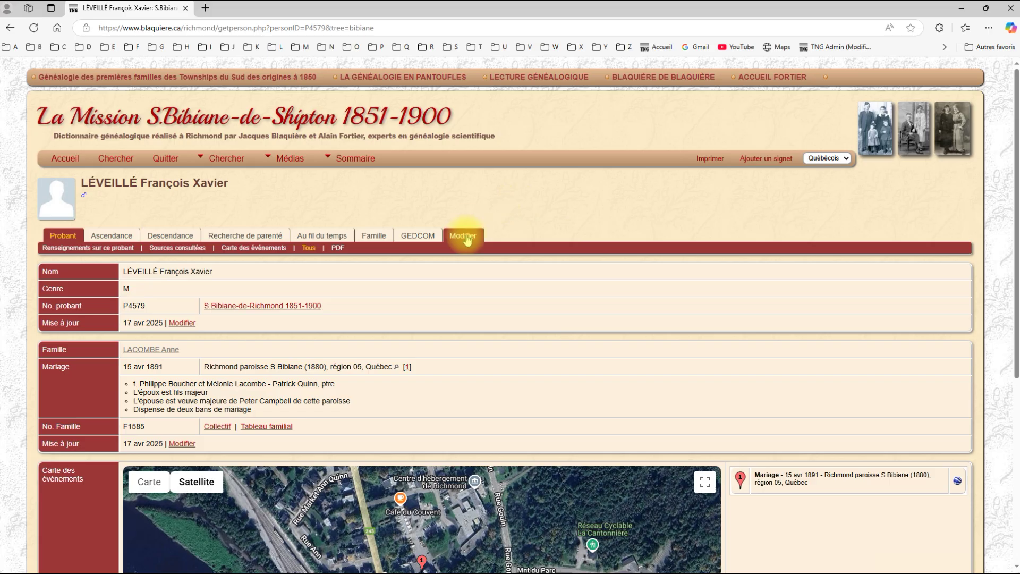
pyautogui.click(465, 237)
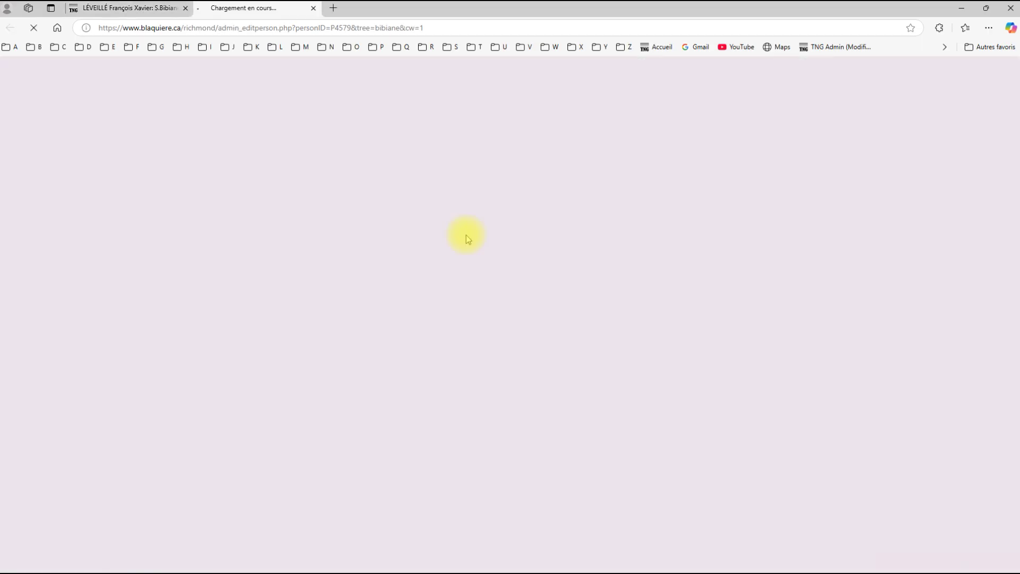
pyautogui.scroll(-3, 482, 218)
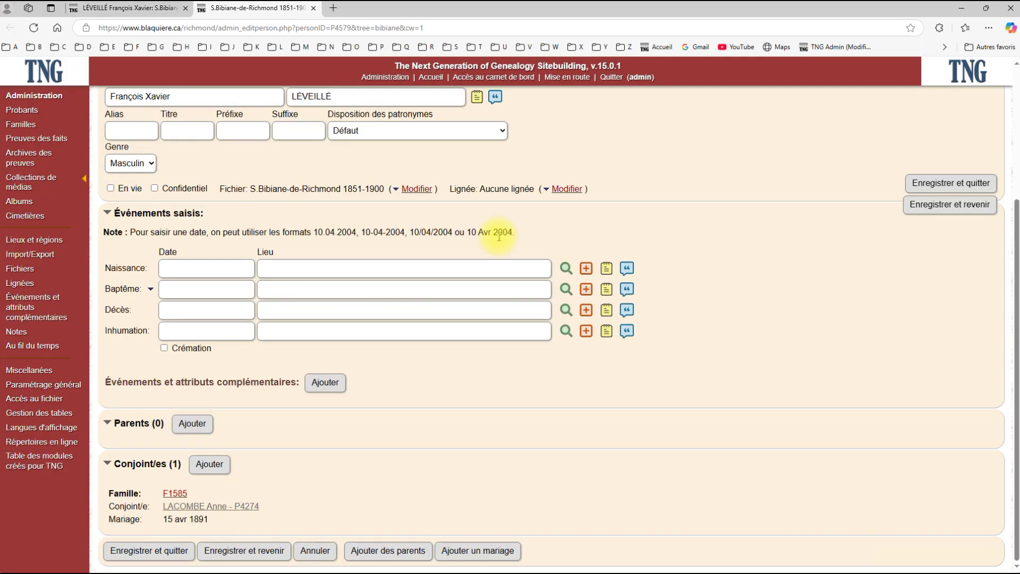
pyautogui.click(325, 385)
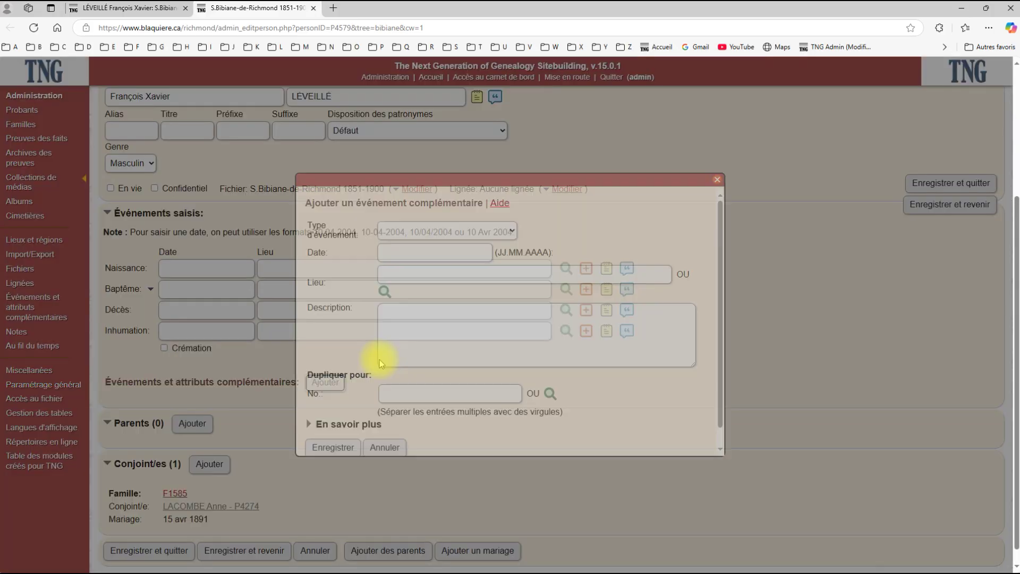
pyautogui.click(425, 231)
pyautogui.scroll(-5, 425, 319)
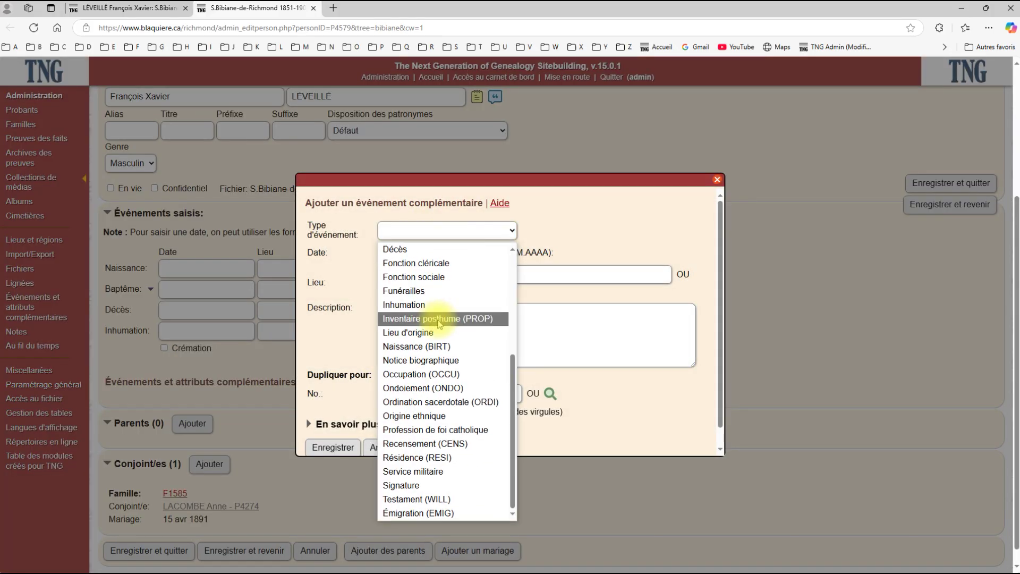
pyautogui.click(401, 458)
pyautogui.click(402, 254)
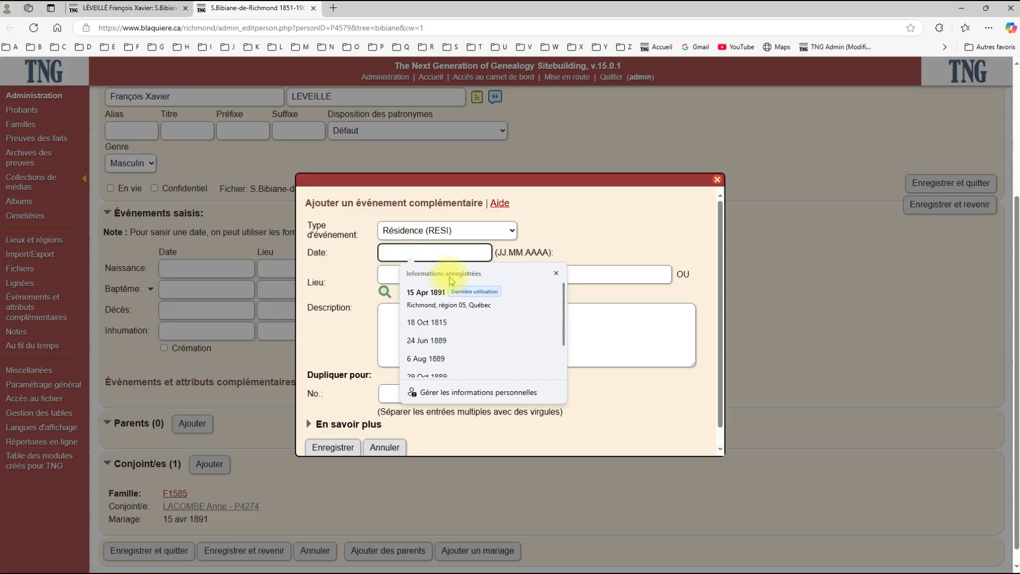
pyautogui.click(518, 301)
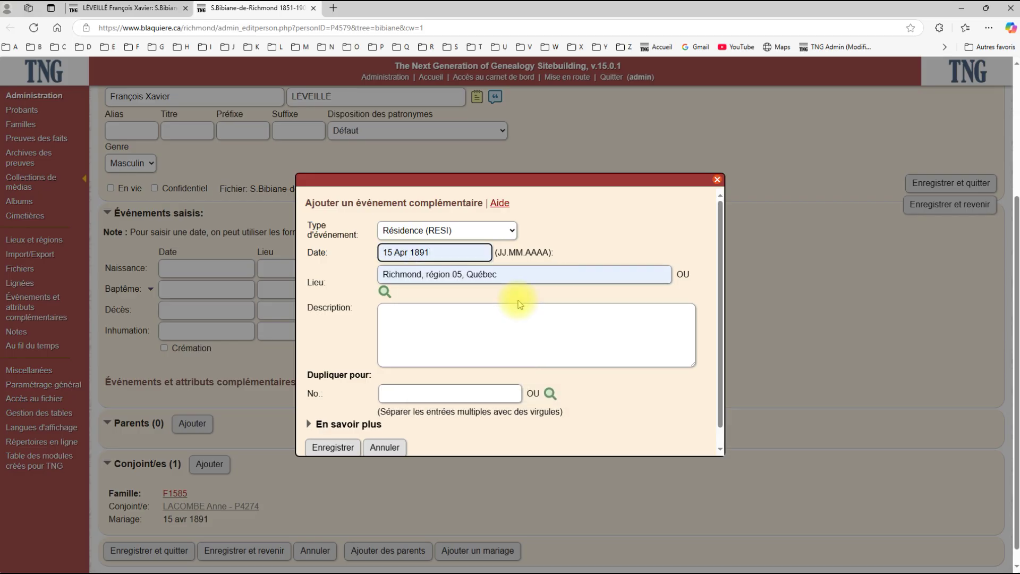
pyautogui.click(333, 448)
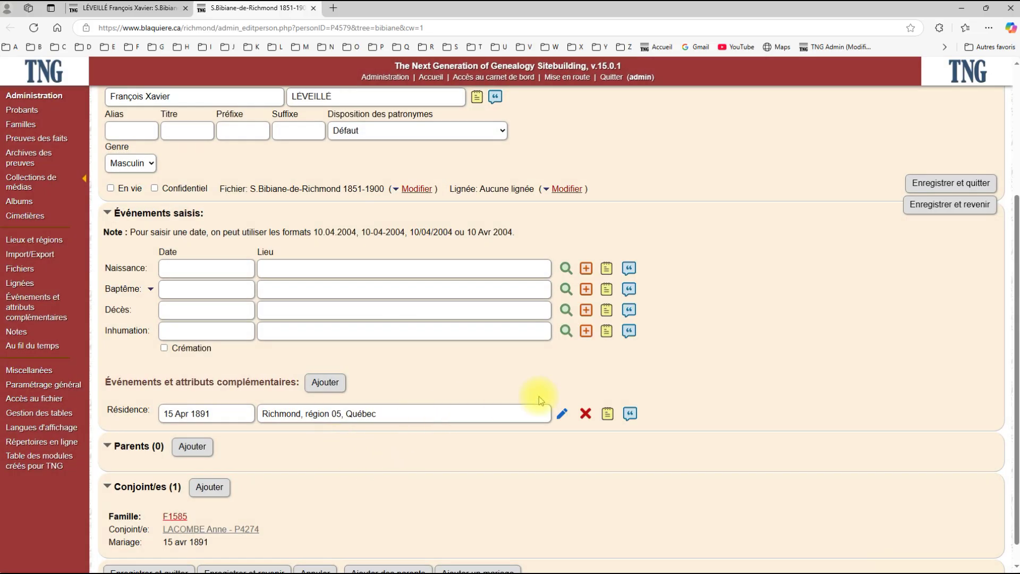
pyautogui.click(630, 414)
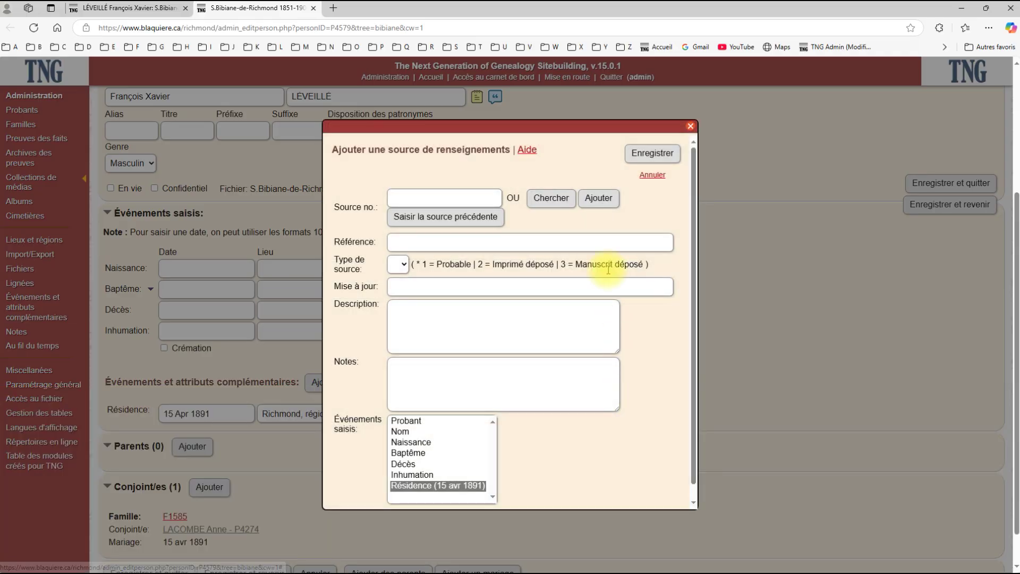
pyautogui.click(426, 218)
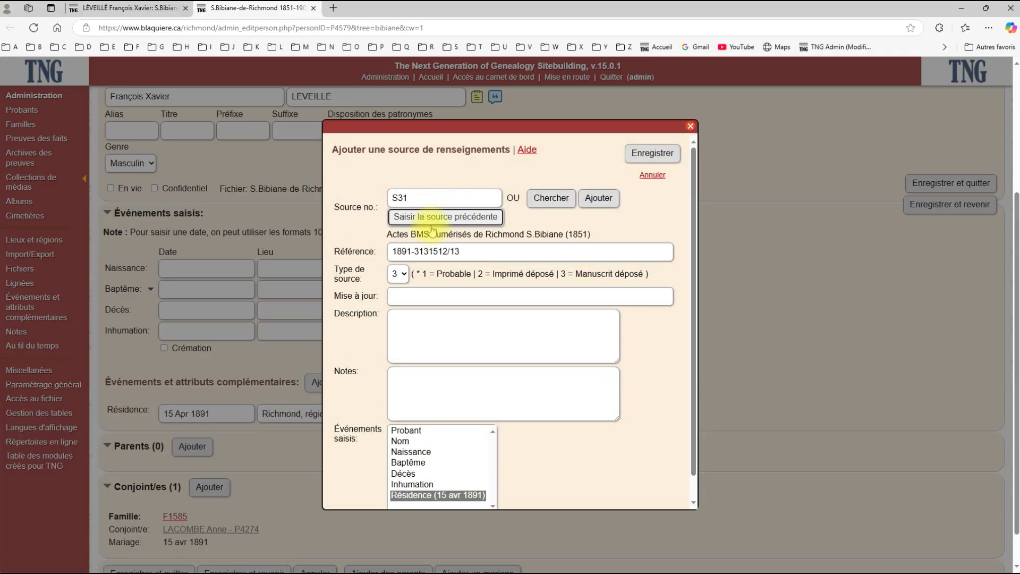
pyautogui.click(652, 153)
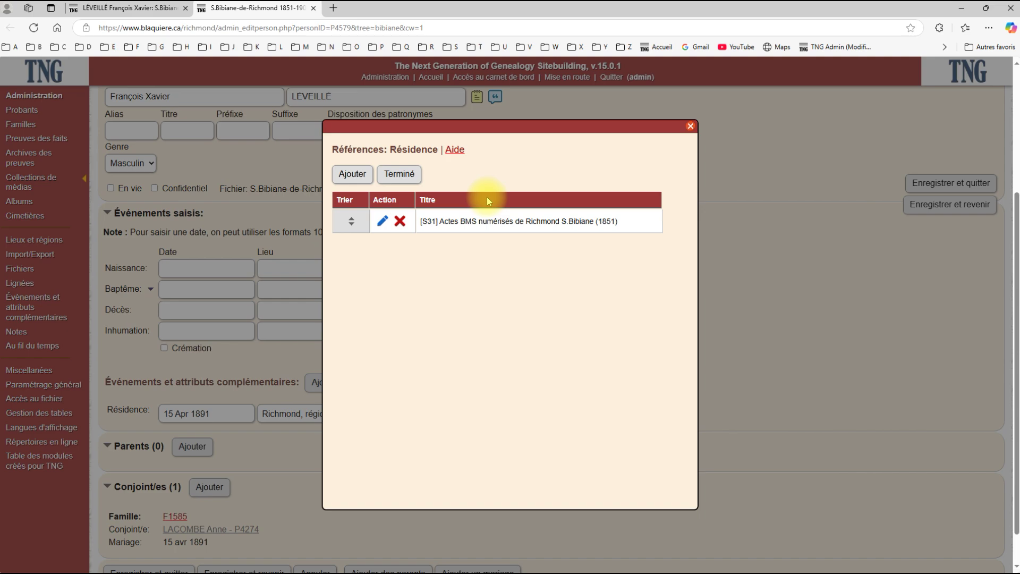
pyautogui.click(400, 175)
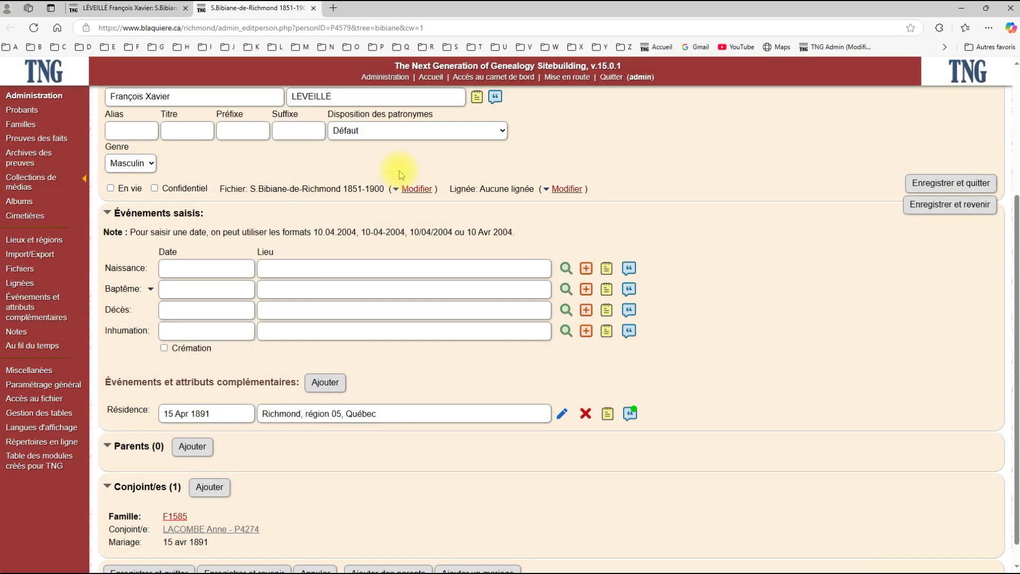
pyautogui.click(941, 205)
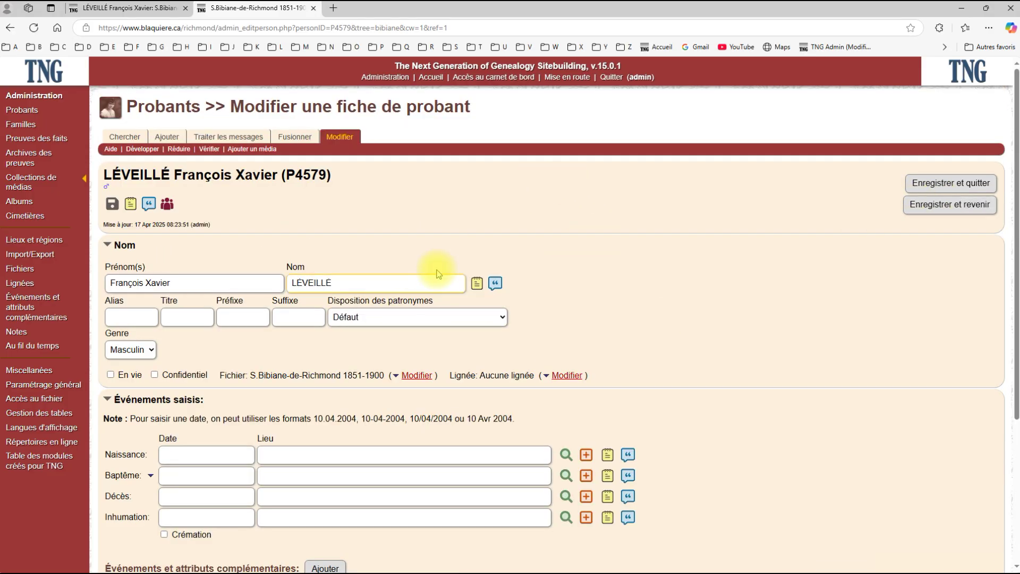
pyautogui.scroll(-4, 521, 277)
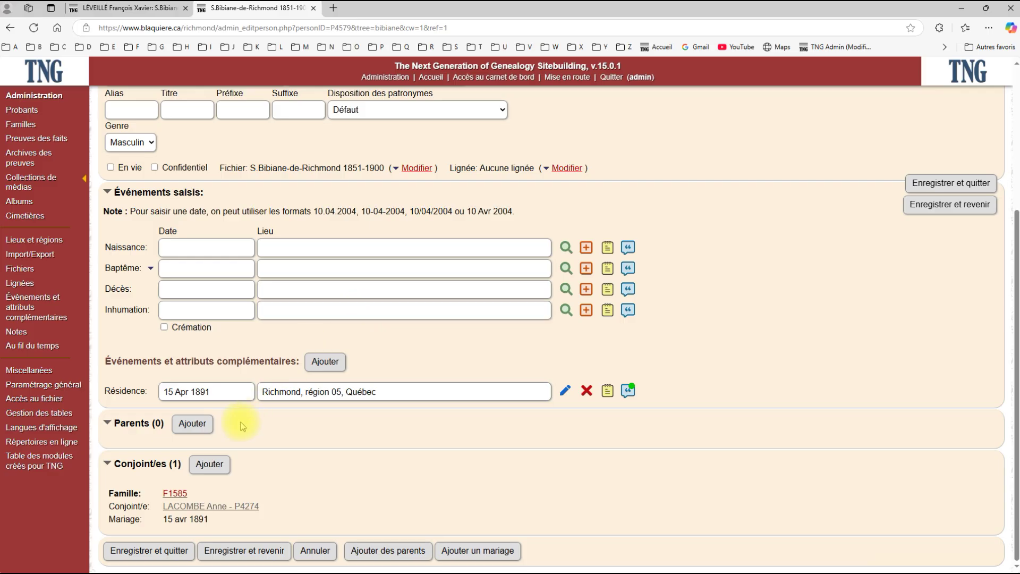
pyautogui.click(200, 506)
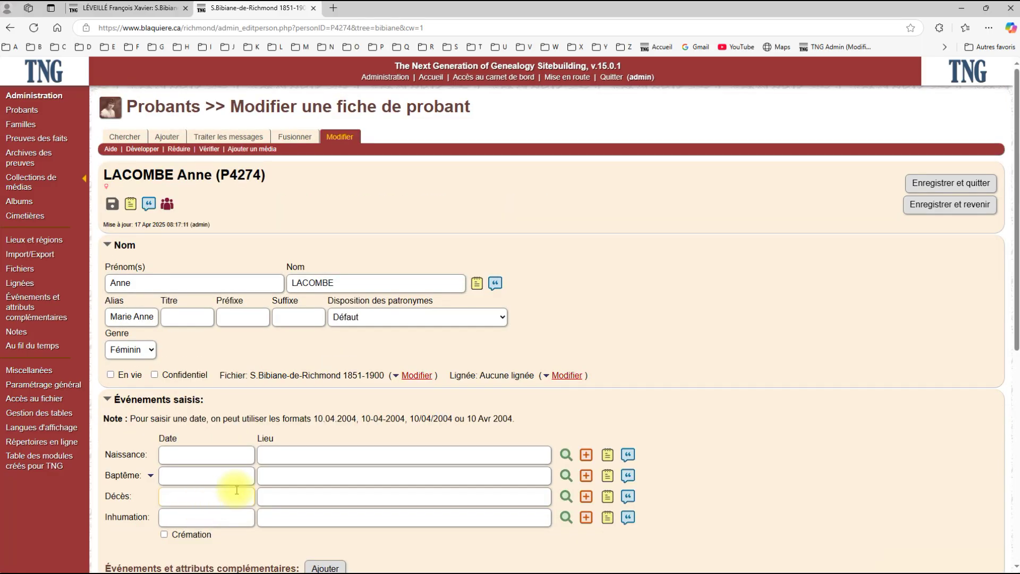
pyautogui.scroll(-7, 572, 298)
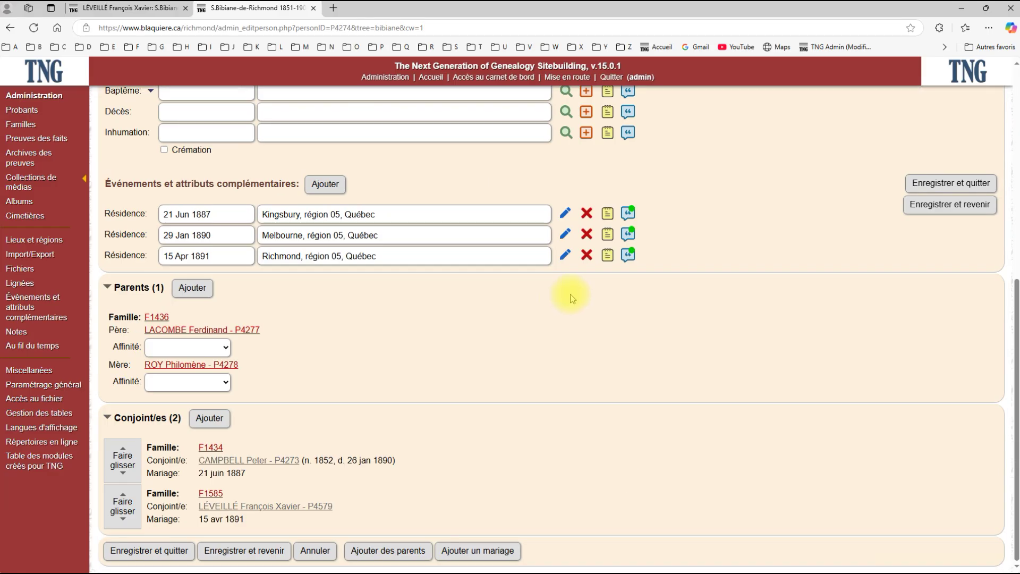
pyautogui.click(628, 256)
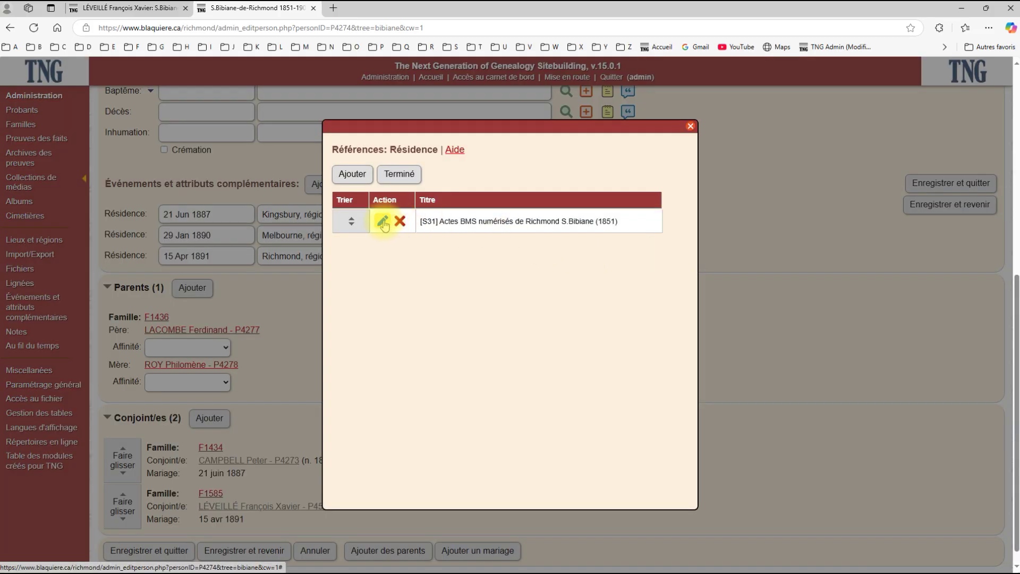
pyautogui.click(383, 223)
pyautogui.click(465, 235)
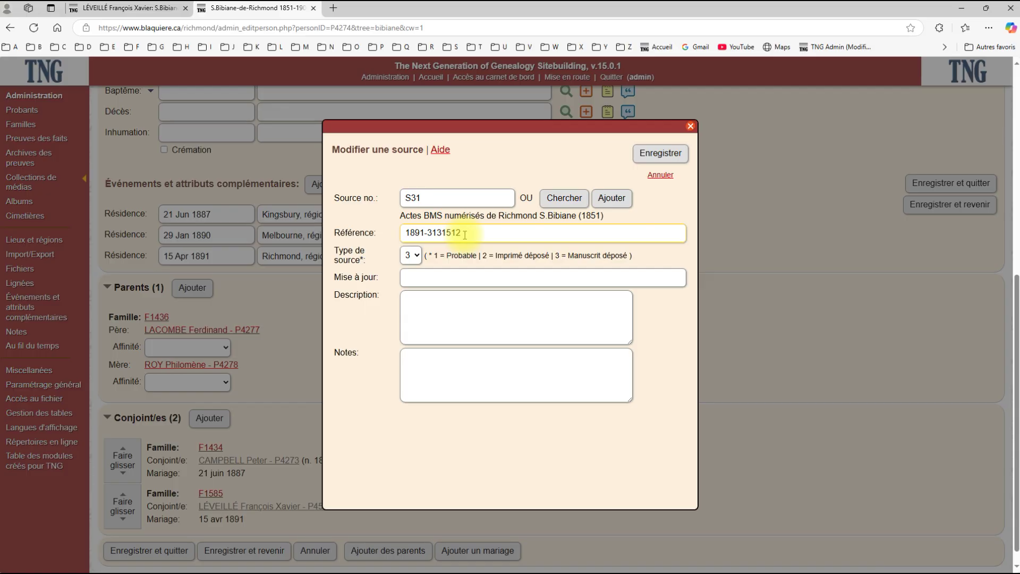
pyautogui.click(464, 234)
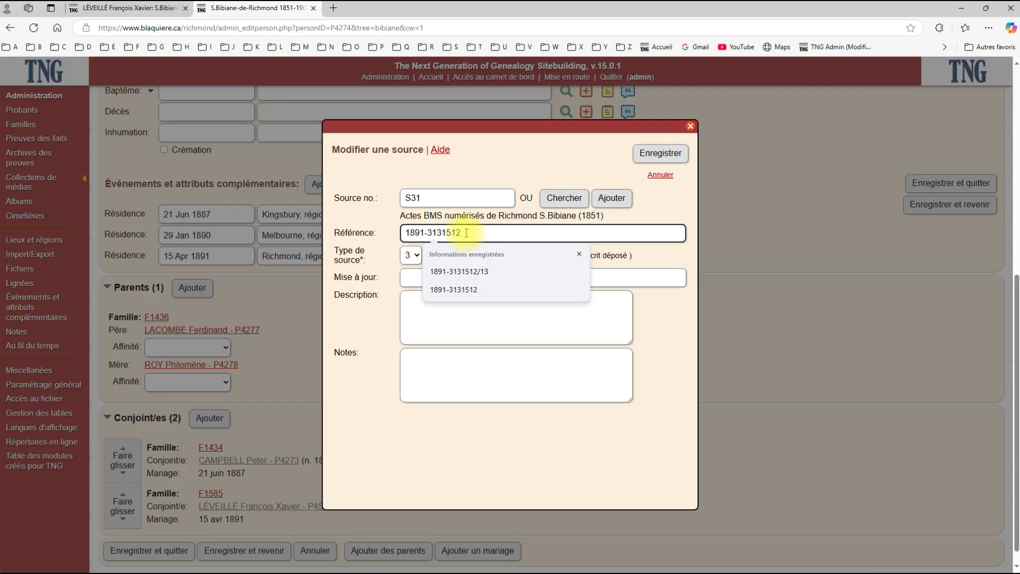
pyautogui.write('/13')
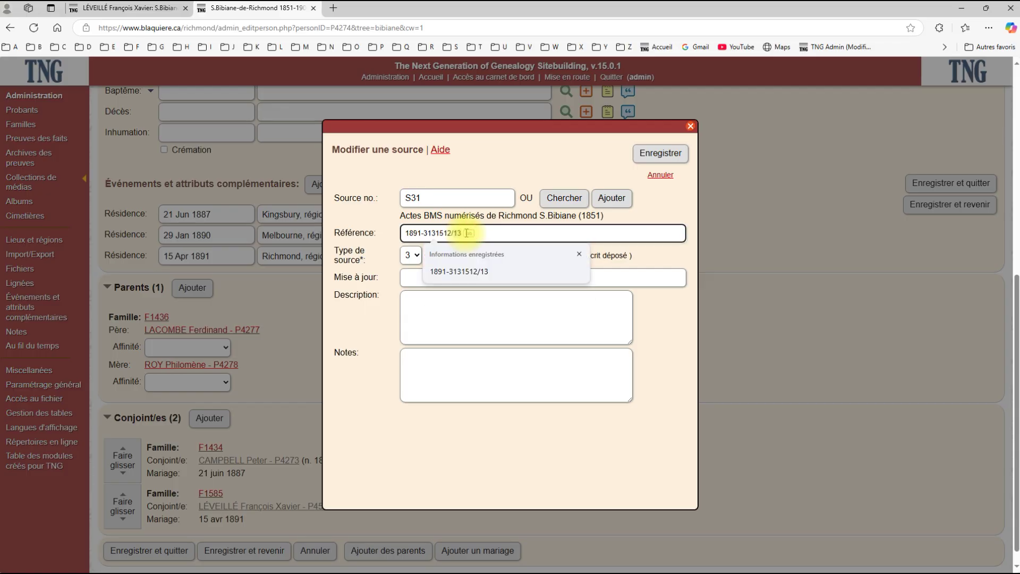
pyautogui.press('Tab')
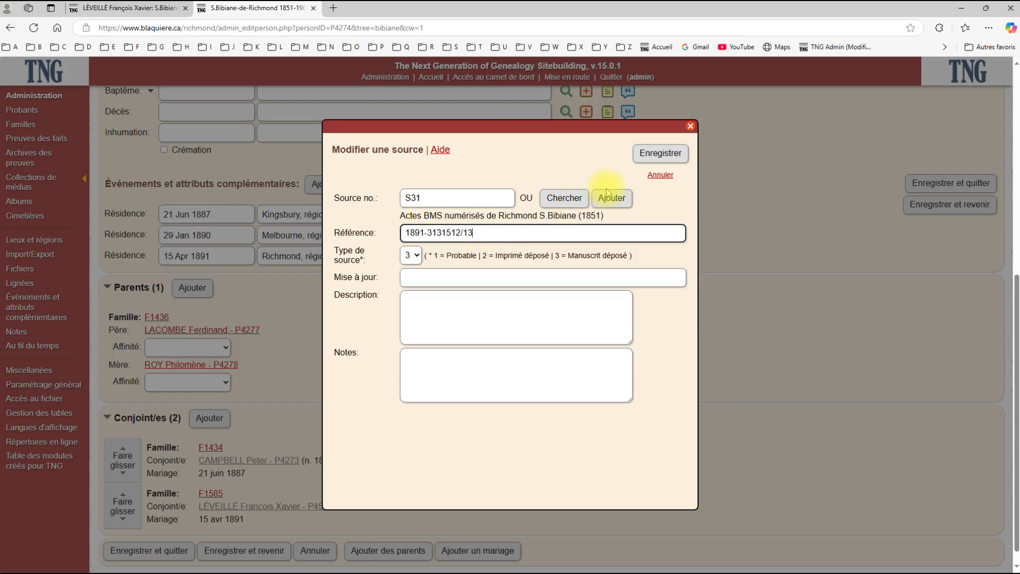
pyautogui.click(646, 157)
pyautogui.click(402, 175)
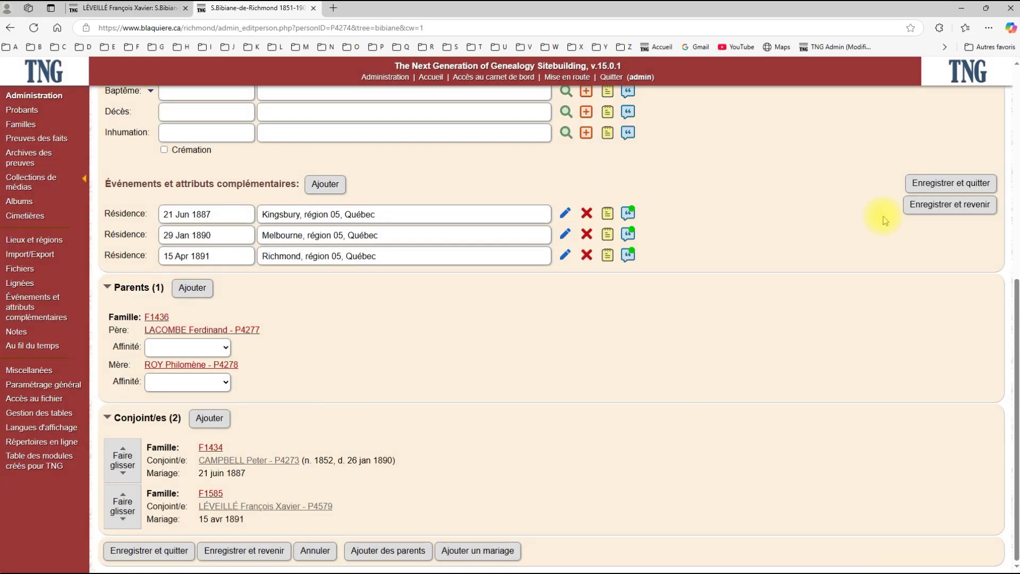
pyautogui.click(938, 210)
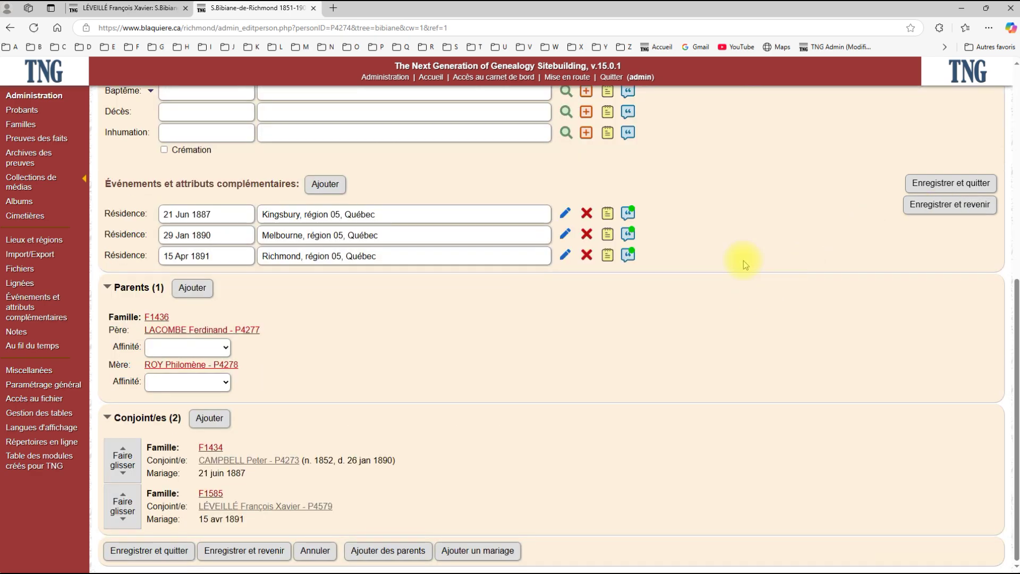
# Step: Start a new parents' family from the new husband's record and check that the proposed family number is available
pyautogui.click(256, 509)
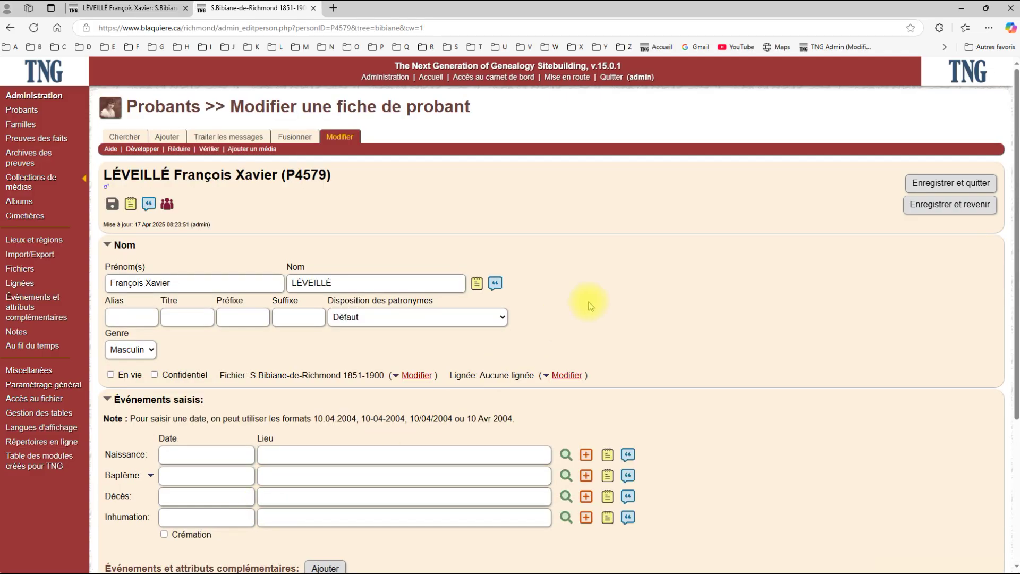
pyautogui.scroll(-4, 588, 301)
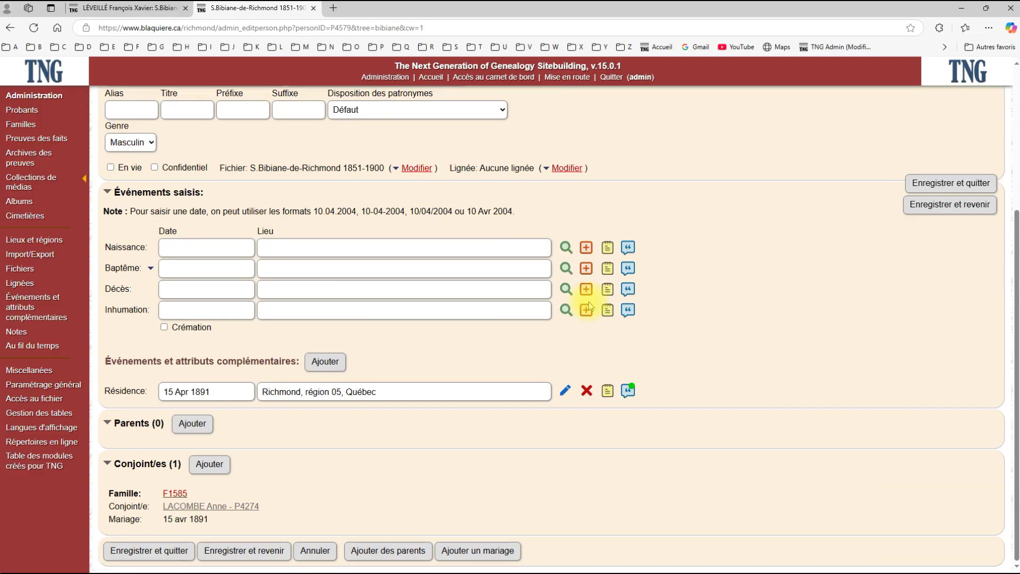
pyautogui.click(385, 552)
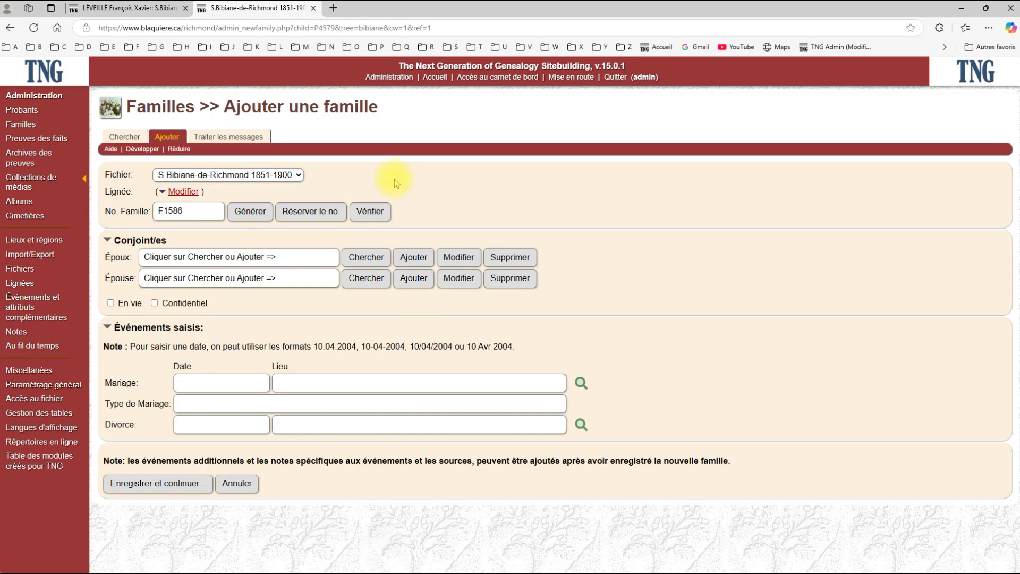
pyautogui.click(372, 211)
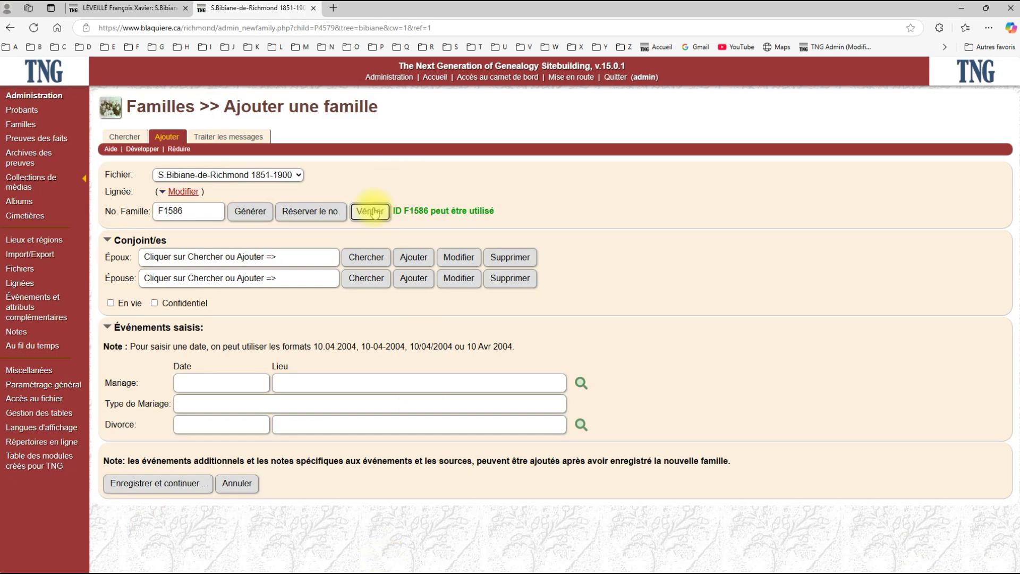
# Step: Create the father's record with his given name and surname, and assign him as the husband in the new family
pyautogui.click(409, 261)
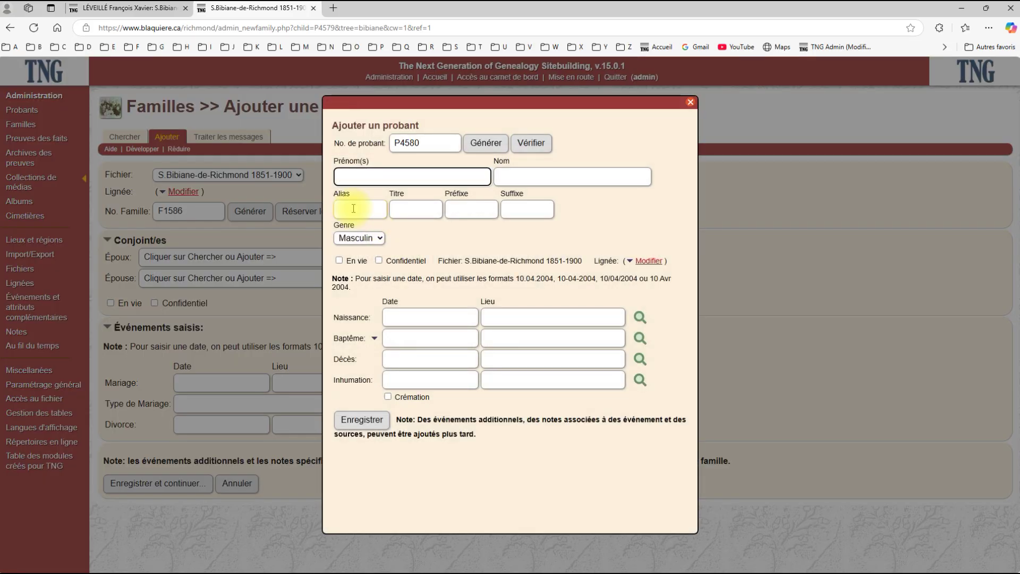
pyautogui.write('Isaac')
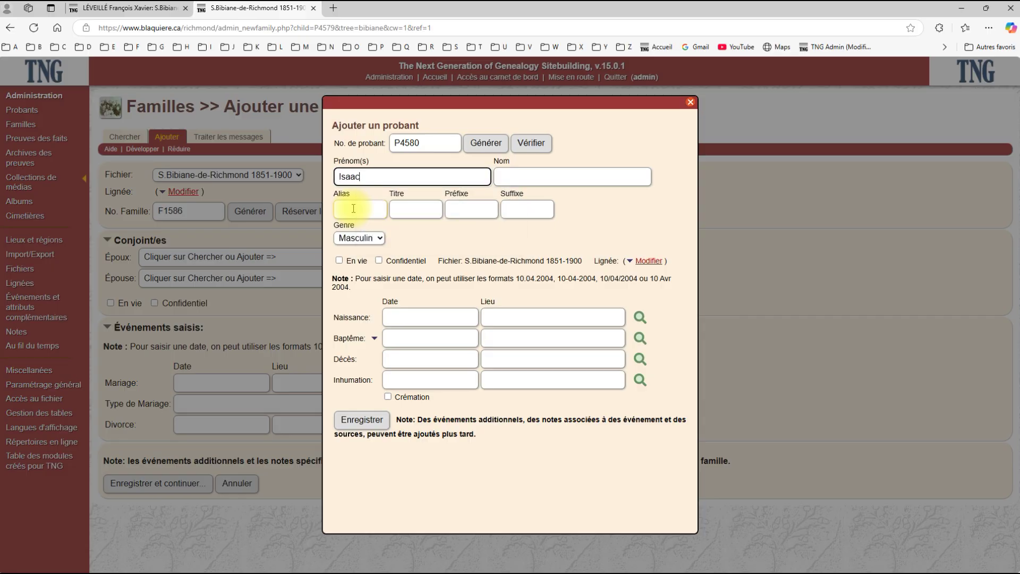
pyautogui.press('Tab')
pyautogui.write('LÉVE')
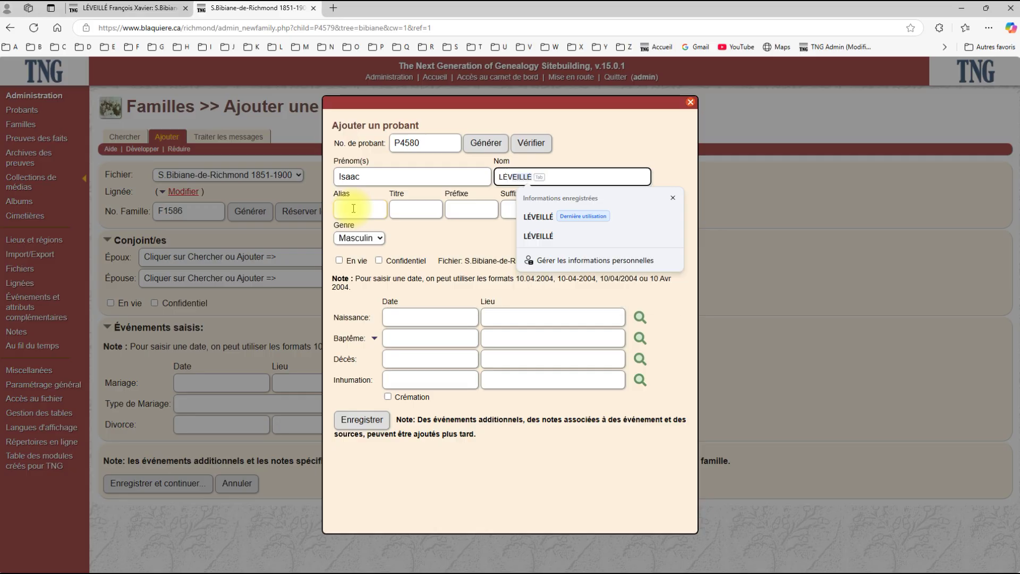
pyautogui.write('ILLÉ')
pyautogui.click(355, 423)
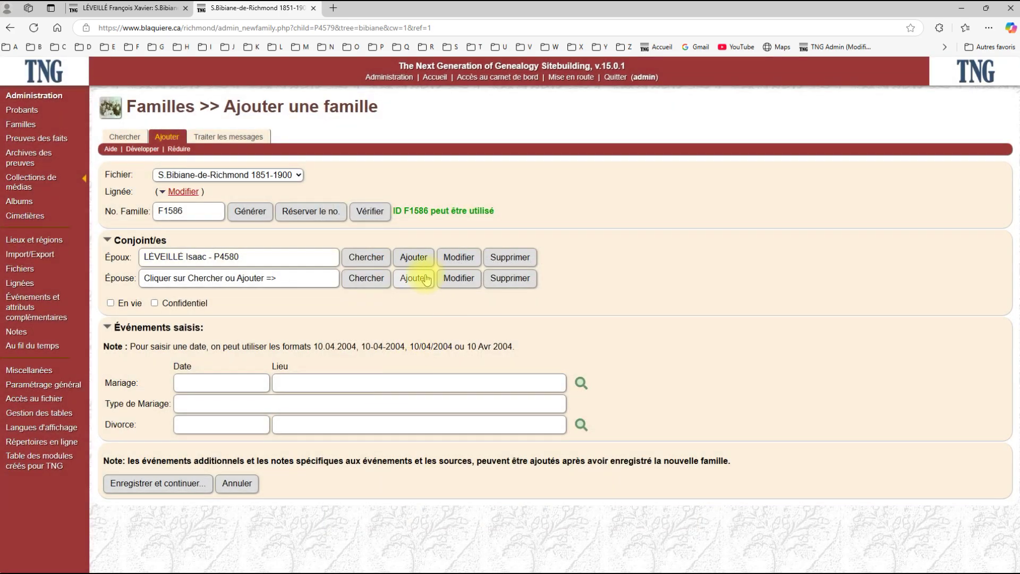
# Step: Create the mother's record with her given name, surname and variant-spelling alias, and save the new family with both parents
pyautogui.click(414, 278)
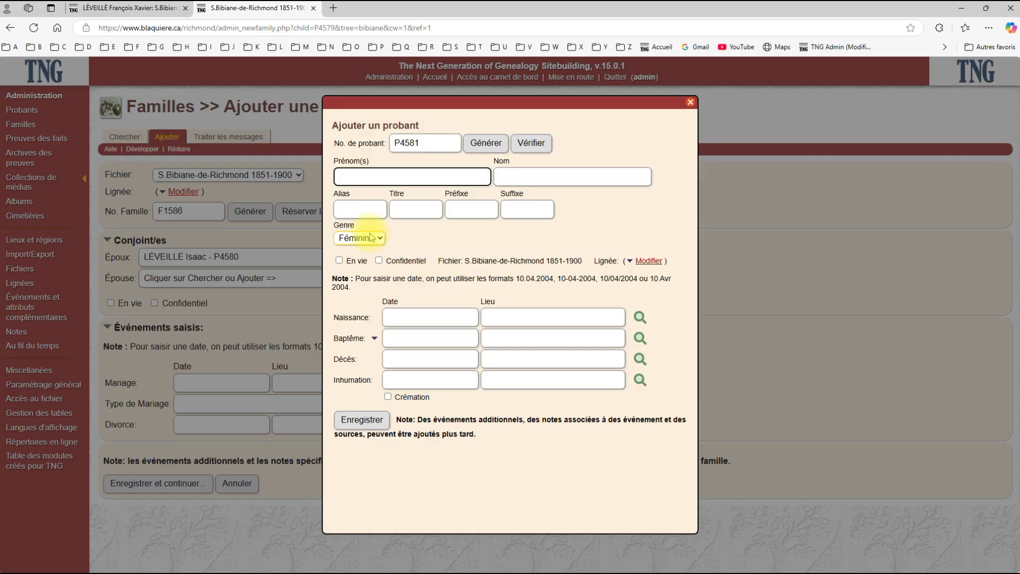
pyautogui.write('Aurélie')
pyautogui.press('Tab')
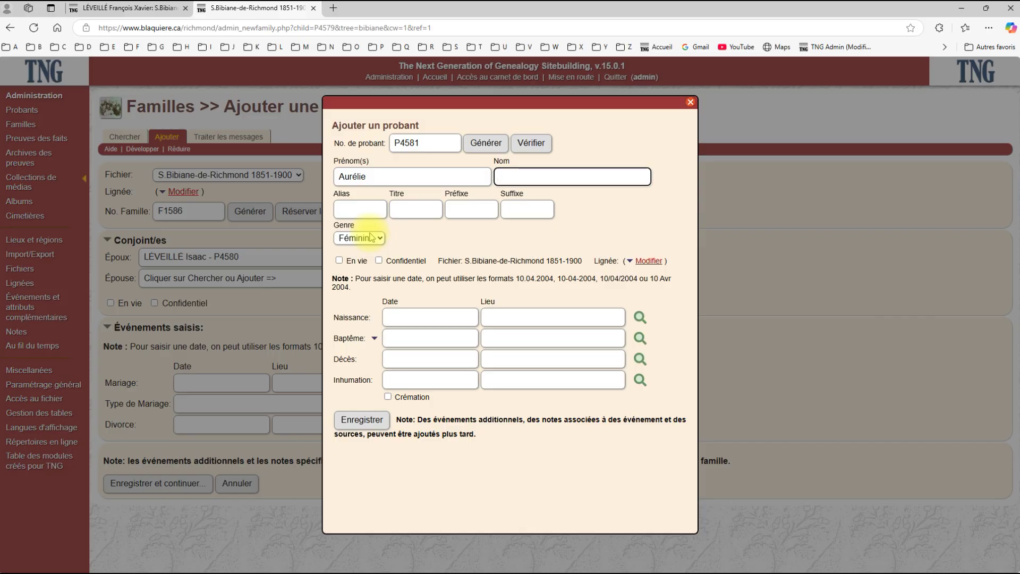
pyautogui.write('PAGÉ')
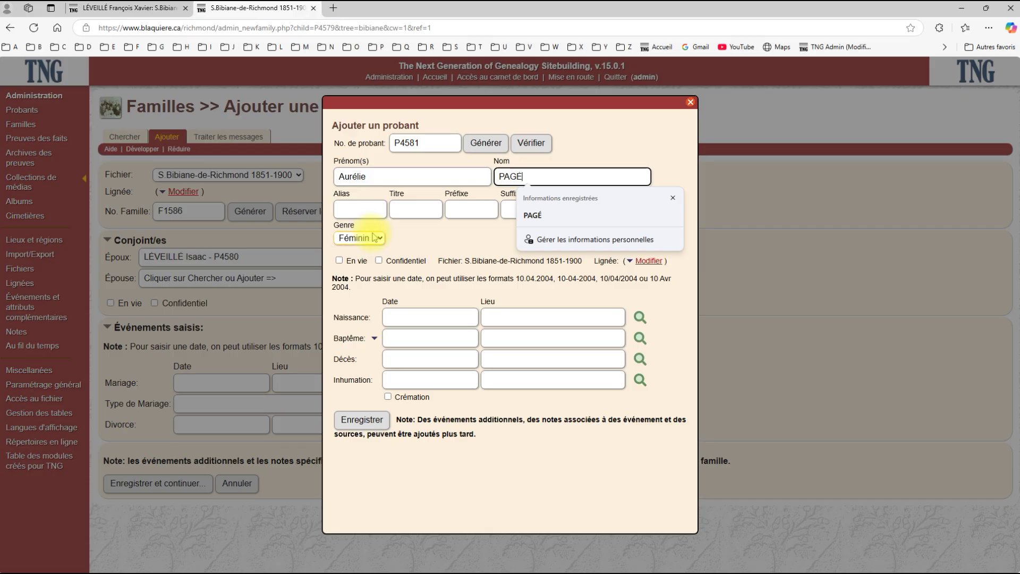
pyautogui.click(351, 209)
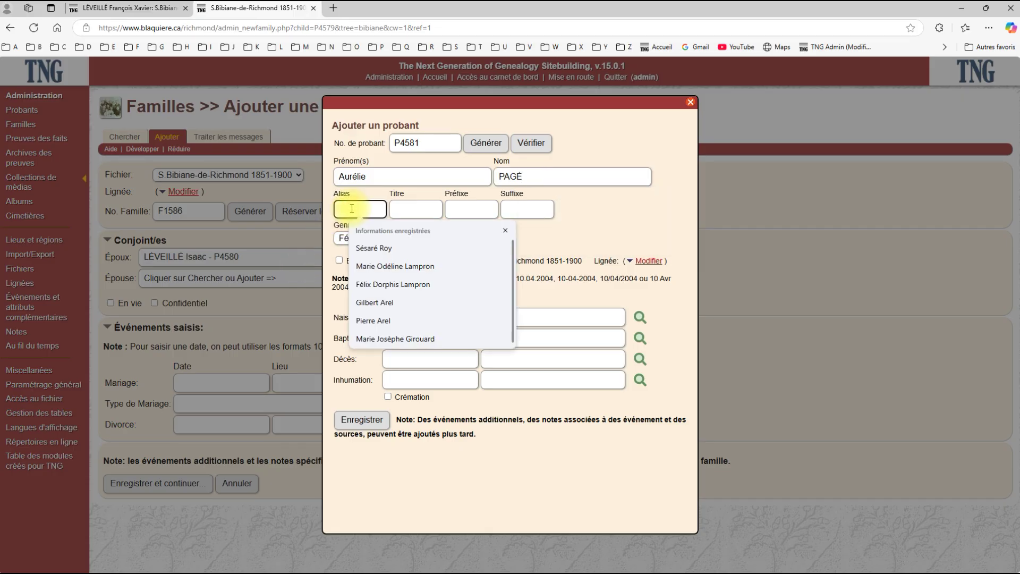
pyautogui.write('Aurélie')
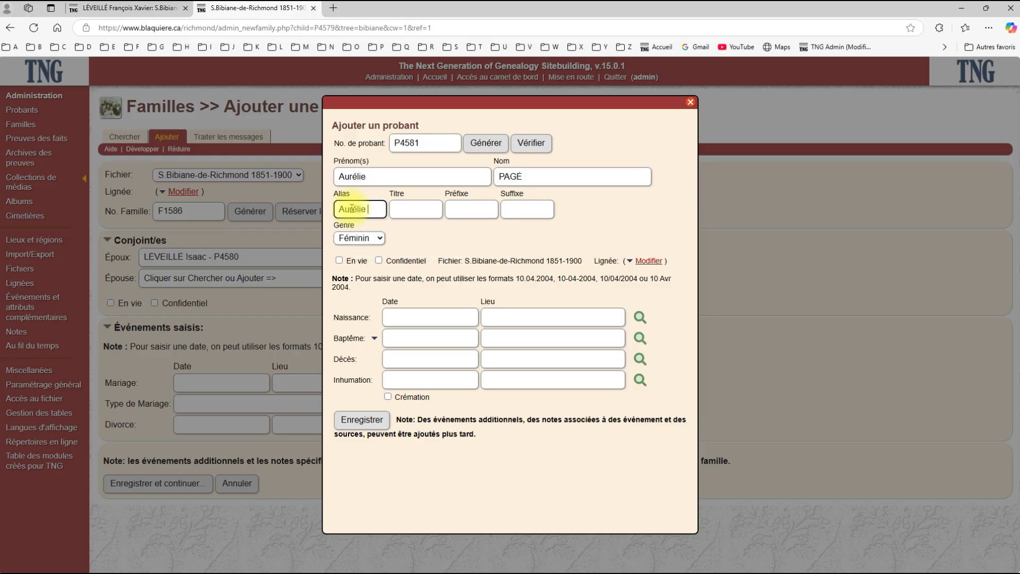
pyautogui.write(' Pagge')
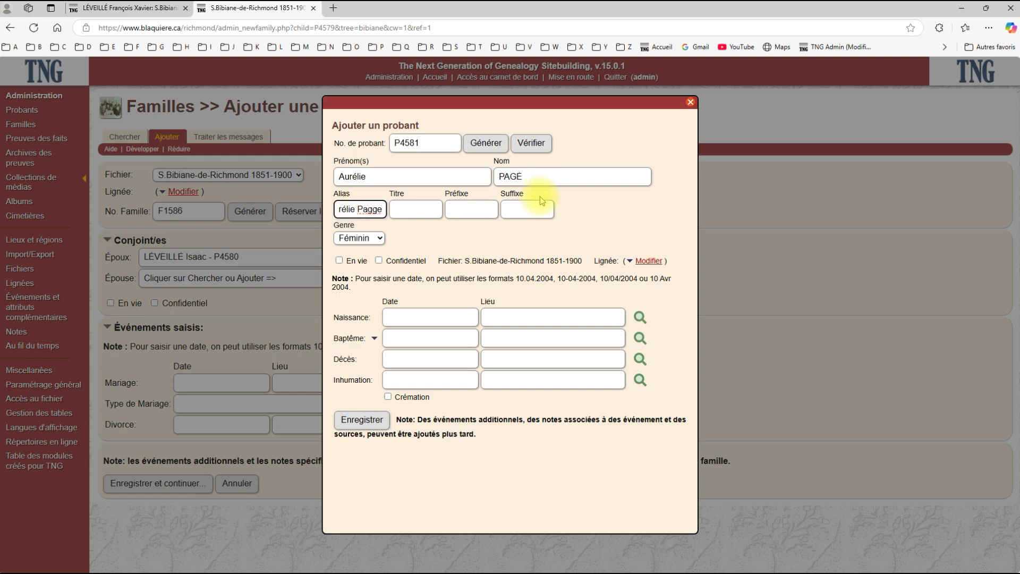
pyautogui.click(523, 174)
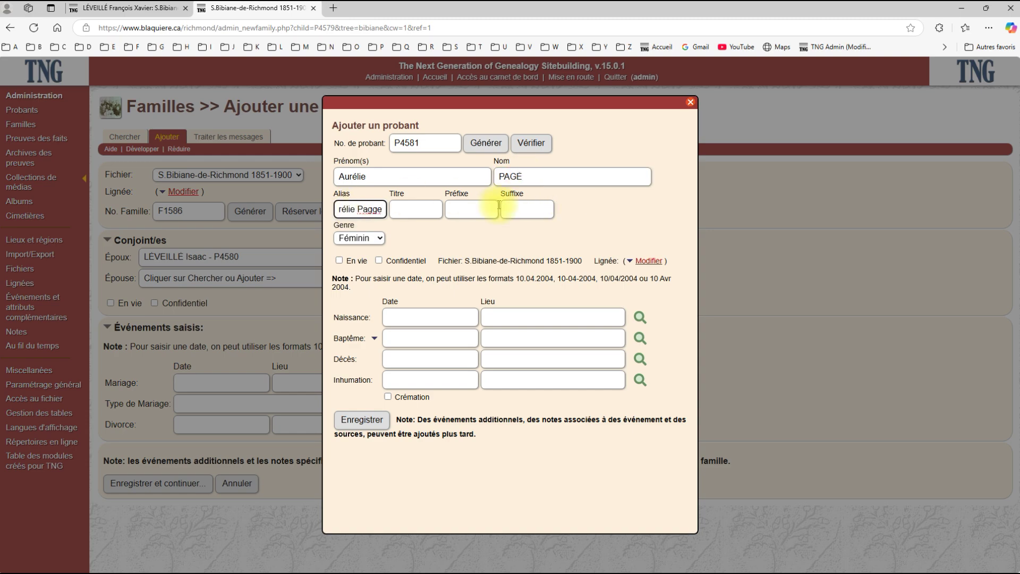
pyautogui.click(359, 419)
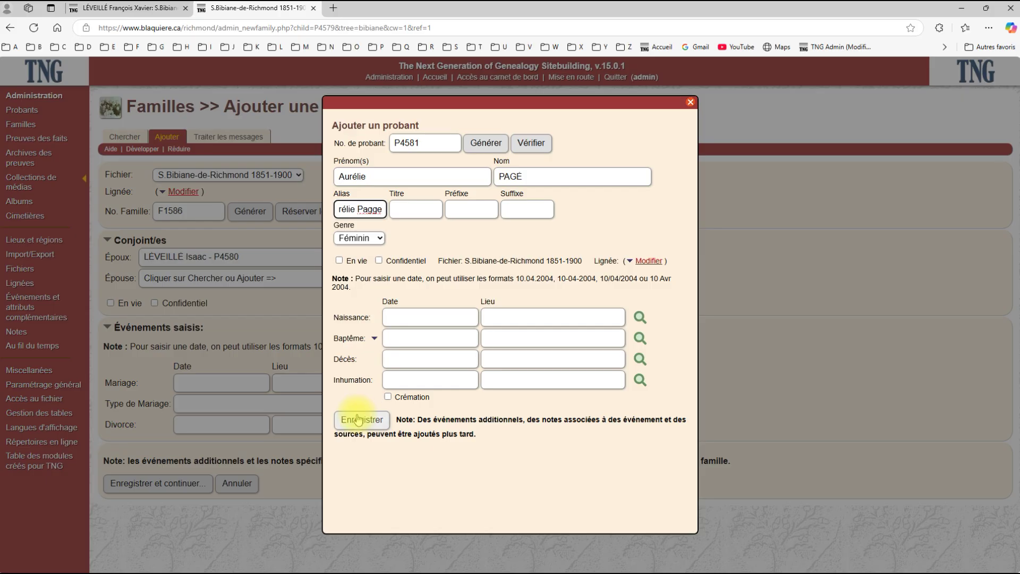
pyautogui.click(359, 419)
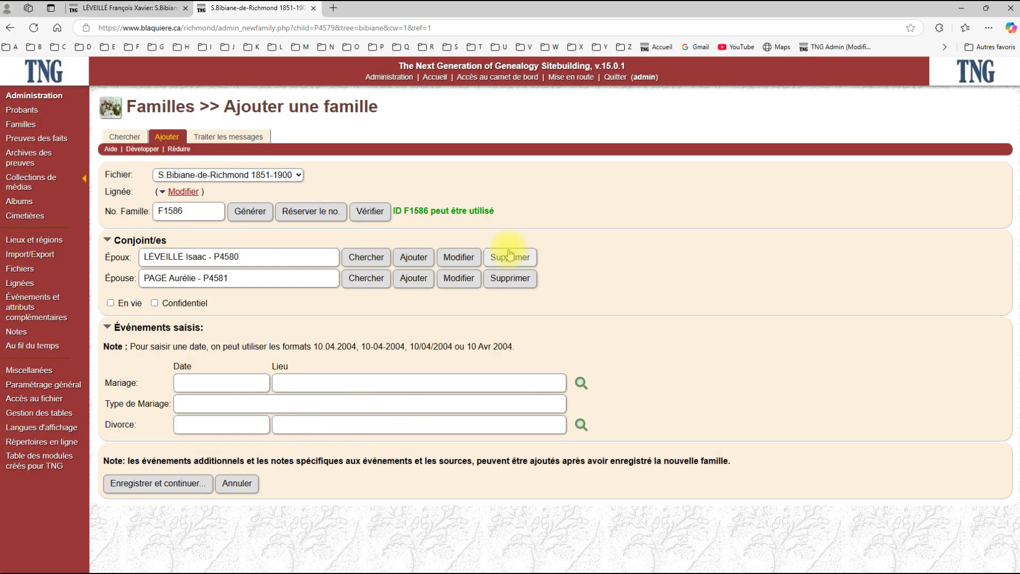
pyautogui.click(132, 484)
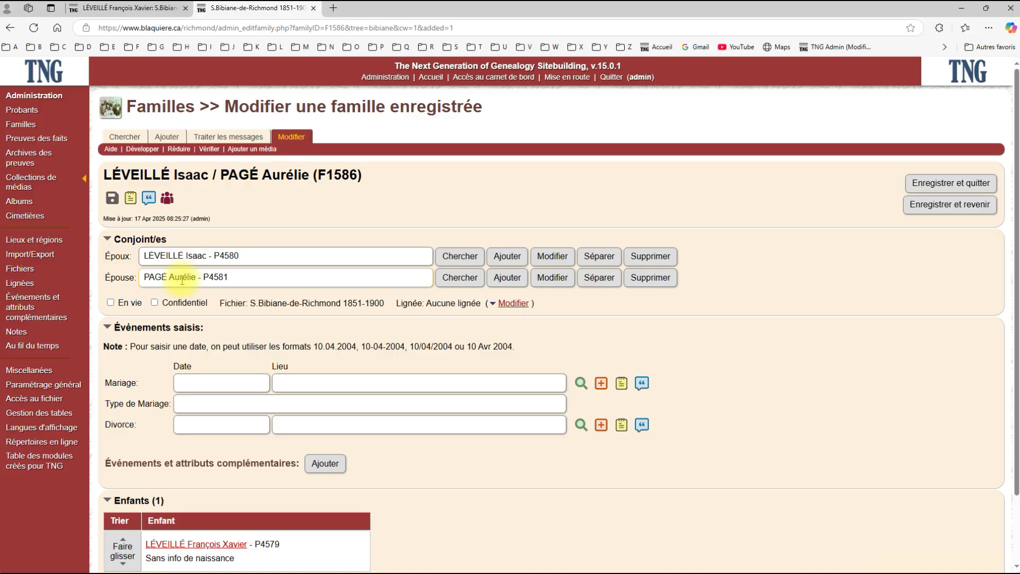
# Step: Start a Résidence (RESI) event in the father's record, dated 15 Apr 1891
pyautogui.click(550, 256)
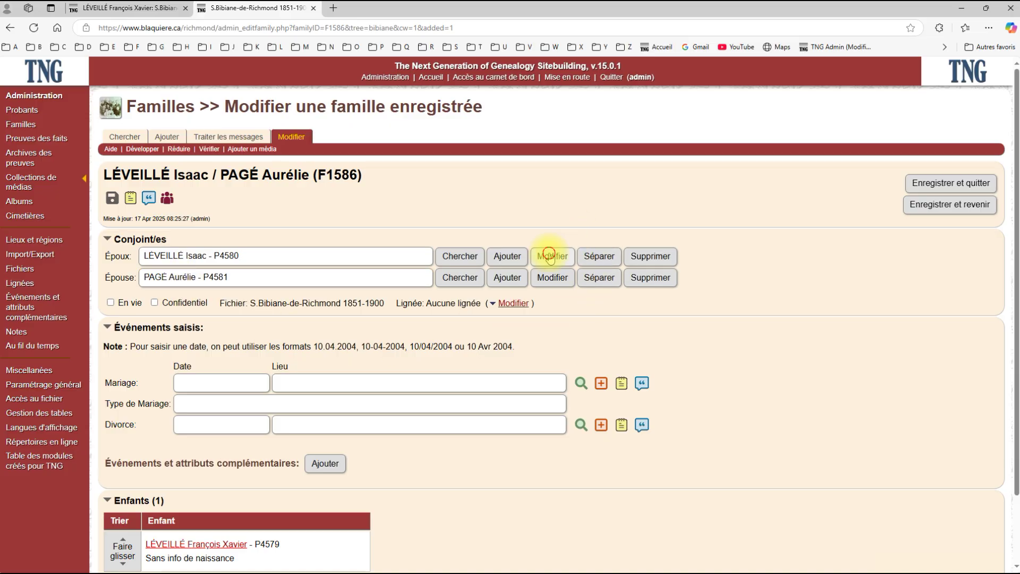
pyautogui.scroll(-3, 576, 257)
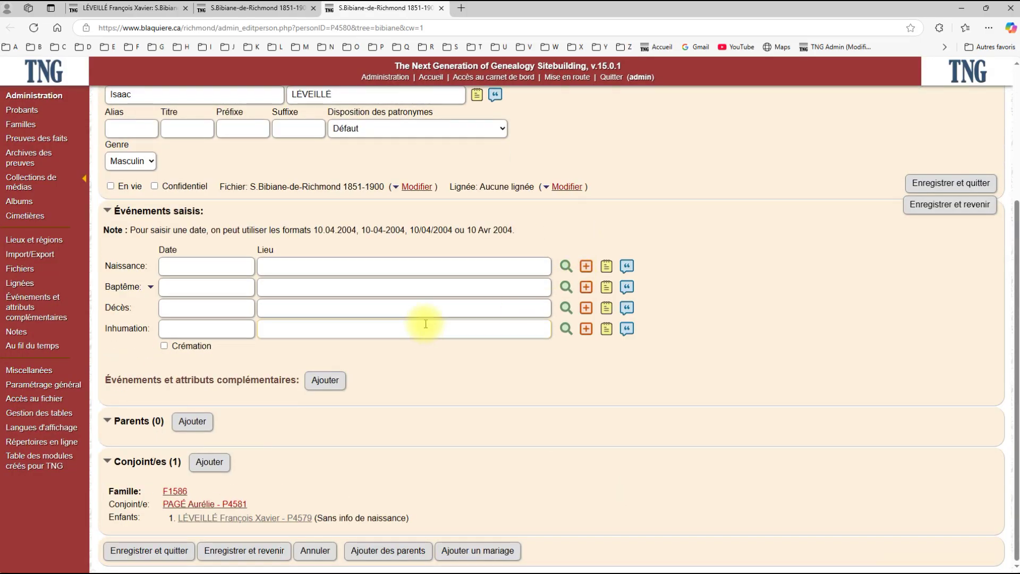
pyautogui.click(325, 379)
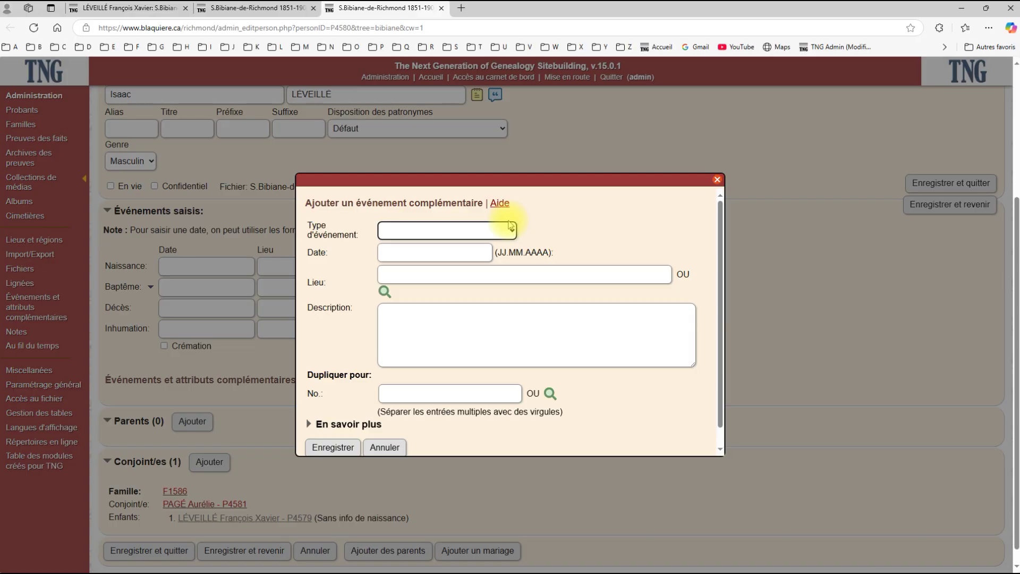
pyautogui.click(466, 228)
pyautogui.scroll(-1, 462, 269)
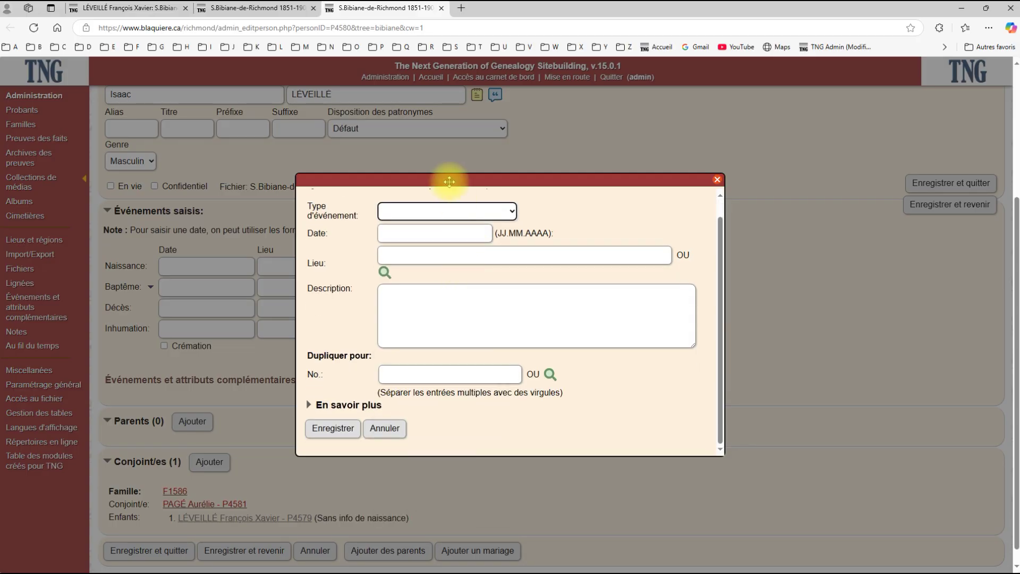
pyautogui.click(440, 211)
pyautogui.scroll(-3, 423, 340)
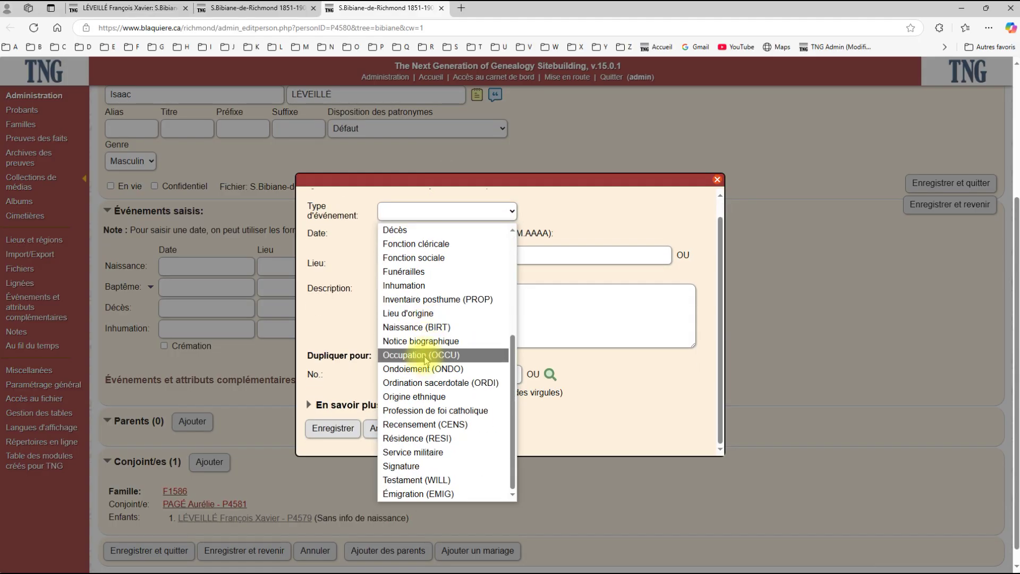
pyautogui.click(399, 438)
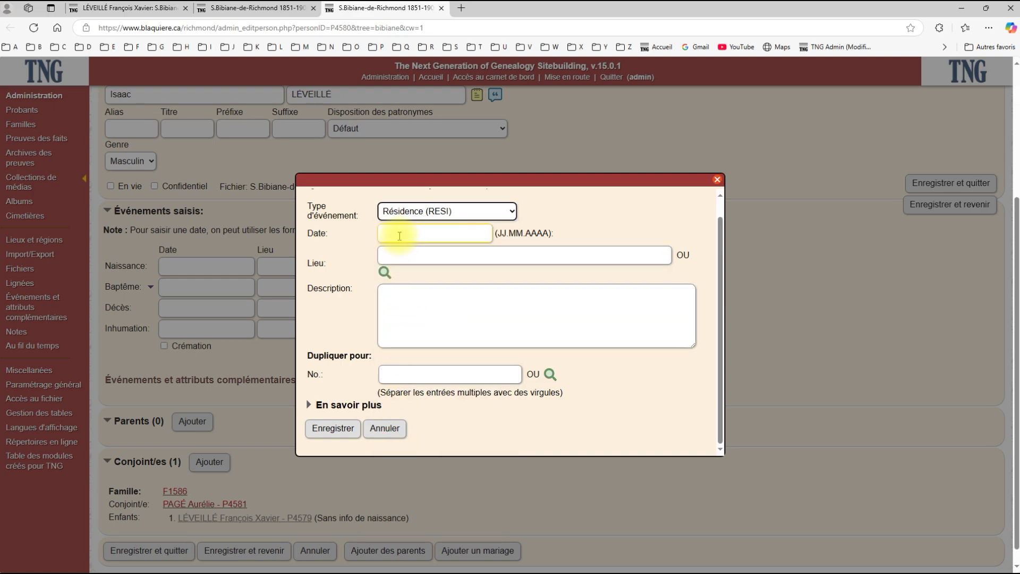
pyautogui.click(400, 236)
pyautogui.click(409, 267)
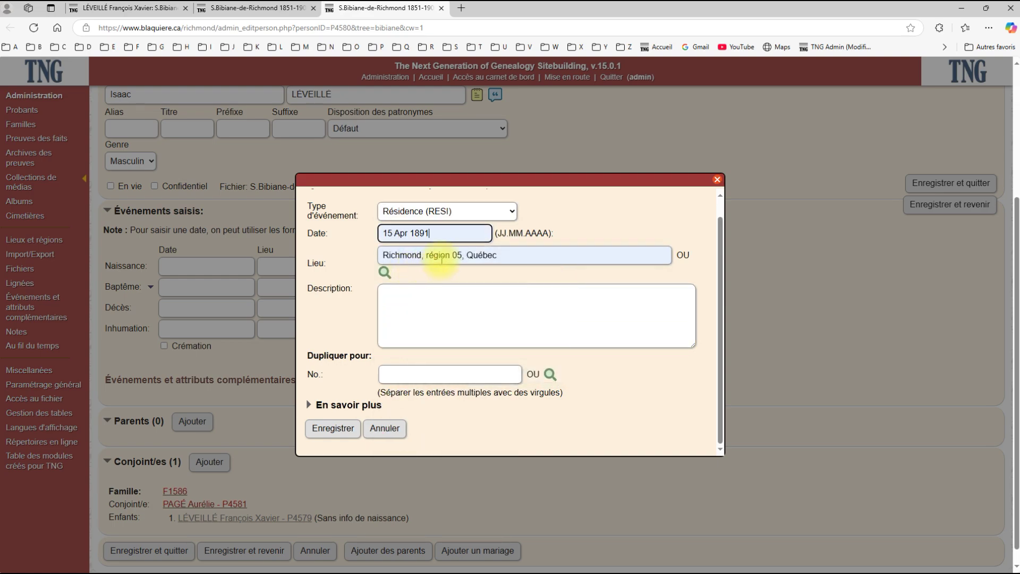
pyautogui.press('Tab')
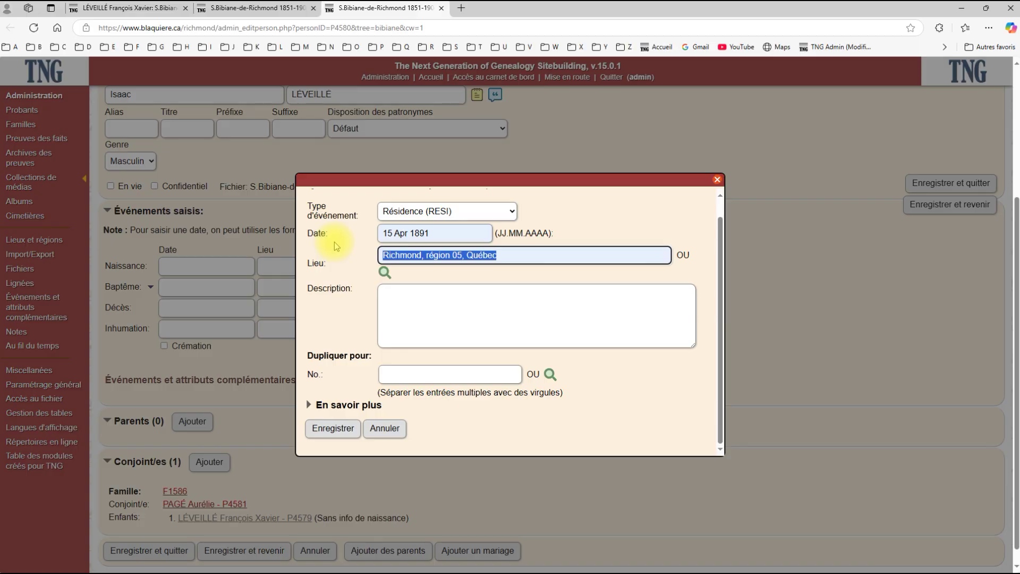
# Step: Look up Stukely, set the residence place to Stukely-Sud, région 05, Québec, and save the father's event
pyautogui.write('St')
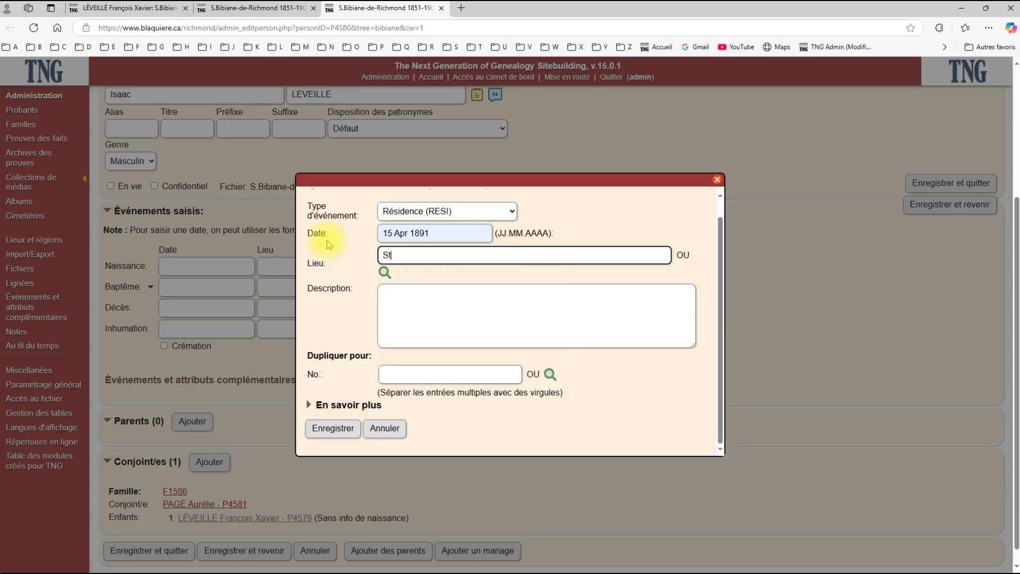
pyautogui.write('ukely')
pyautogui.click(385, 273)
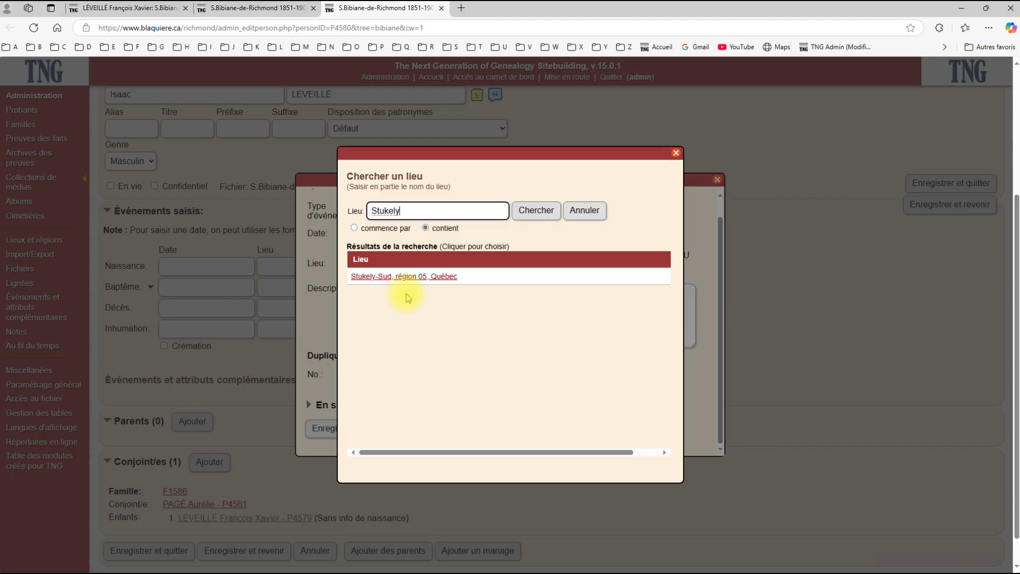
pyautogui.click(399, 276)
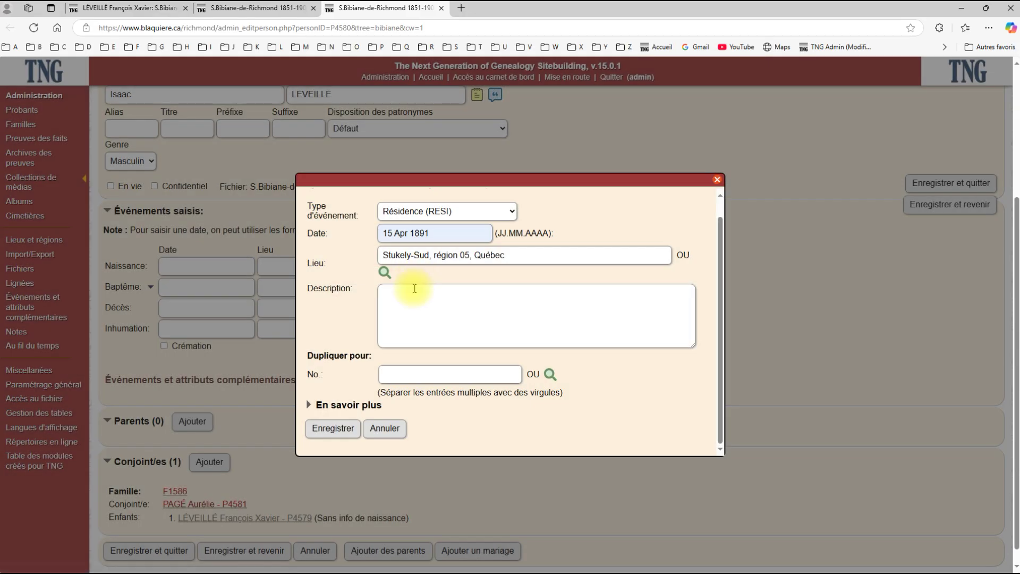
pyautogui.click(336, 430)
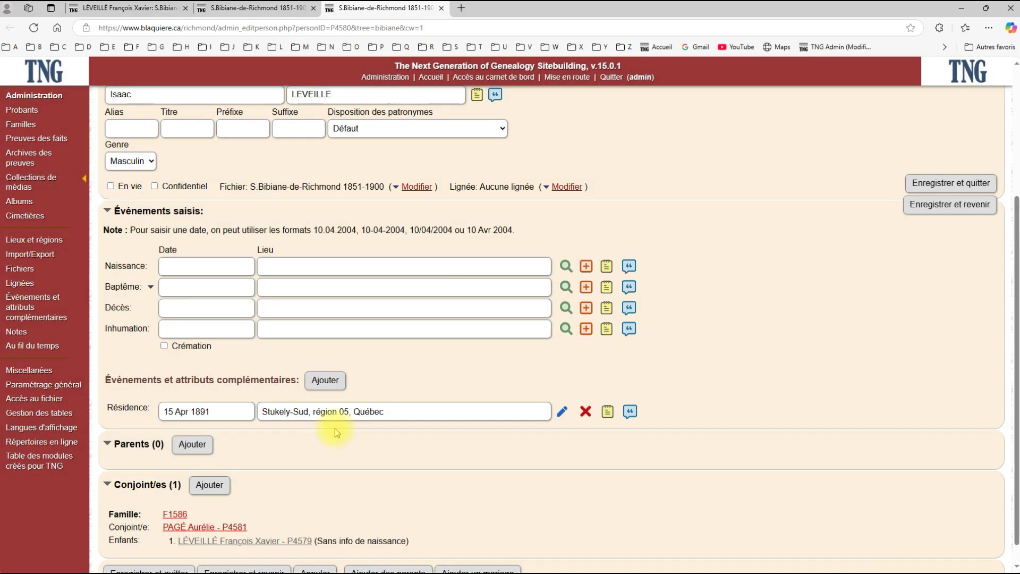
pyautogui.click(630, 412)
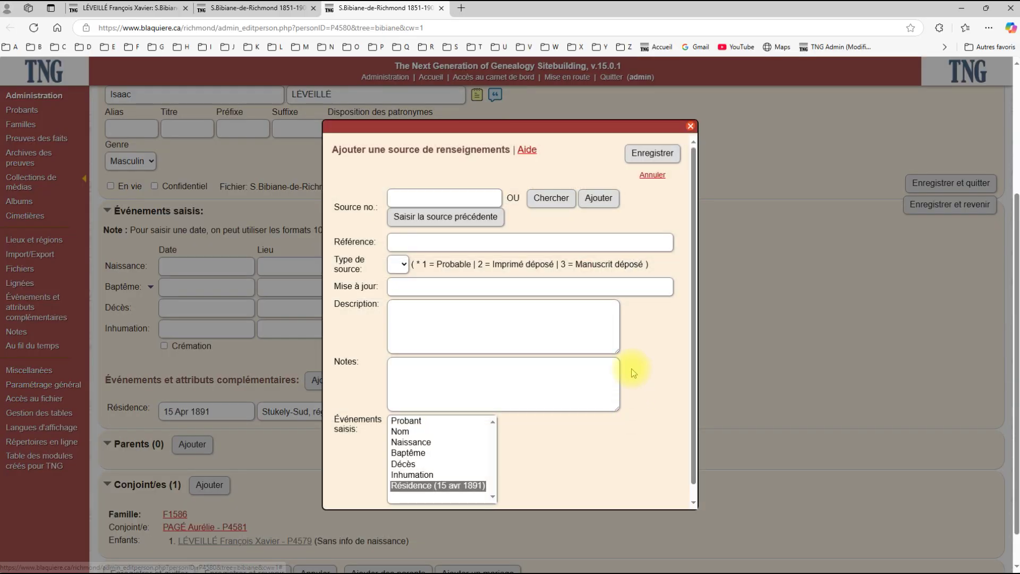
pyautogui.click(423, 216)
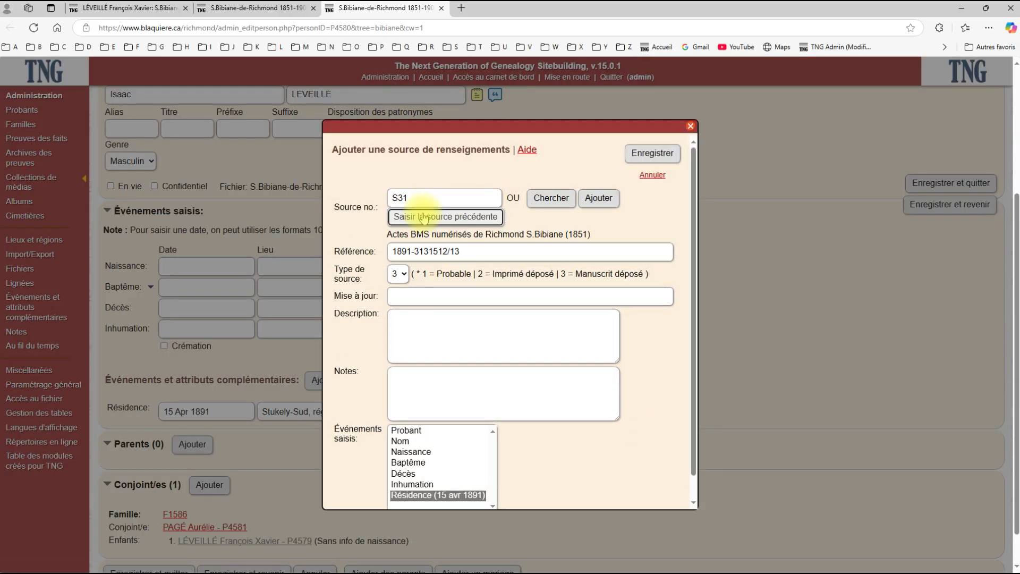
pyautogui.click(652, 154)
pyautogui.click(399, 173)
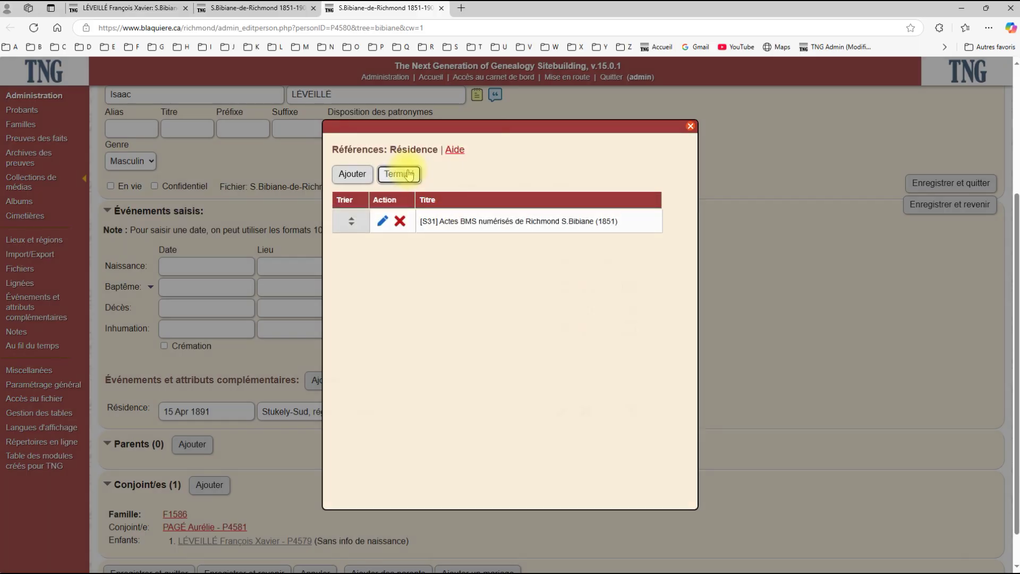
# Step: Duplicate the father's residence event to the mother's record, P4581, and save and close both his record and the family record
pyautogui.scroll(-1, 510, 201)
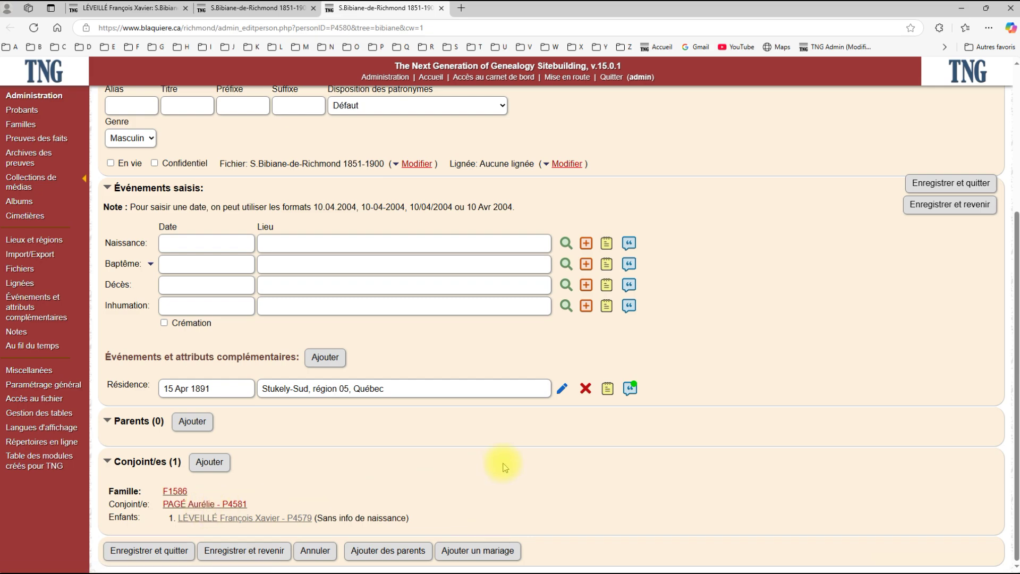
pyautogui.click(563, 388)
pyautogui.click(409, 393)
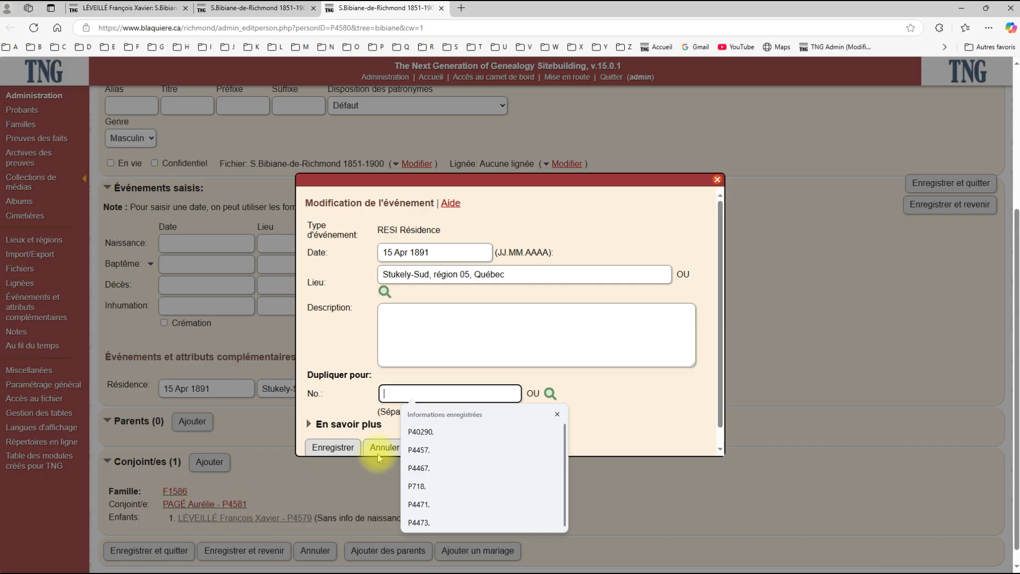
pyautogui.write('P4581,')
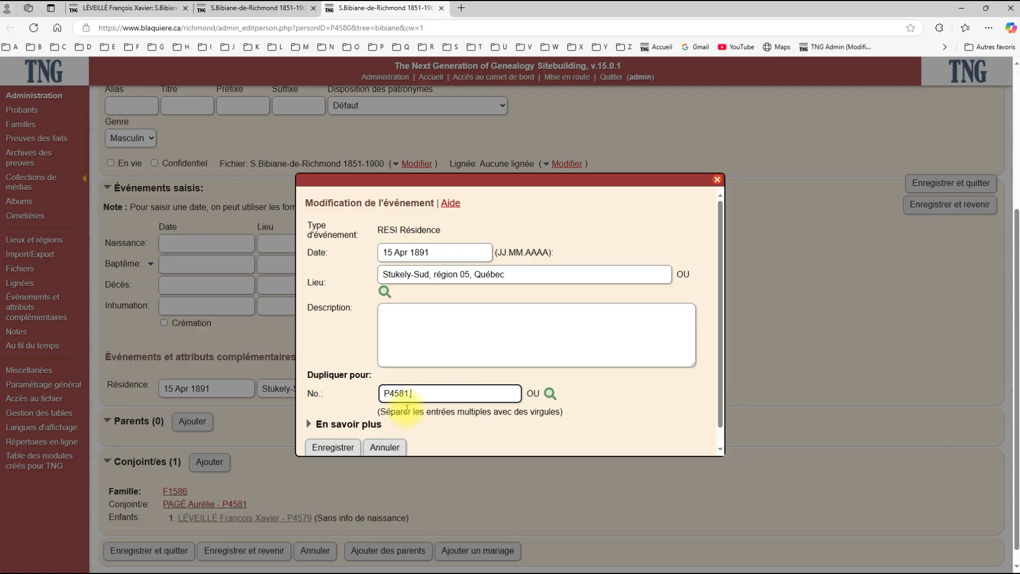
pyautogui.click(342, 447)
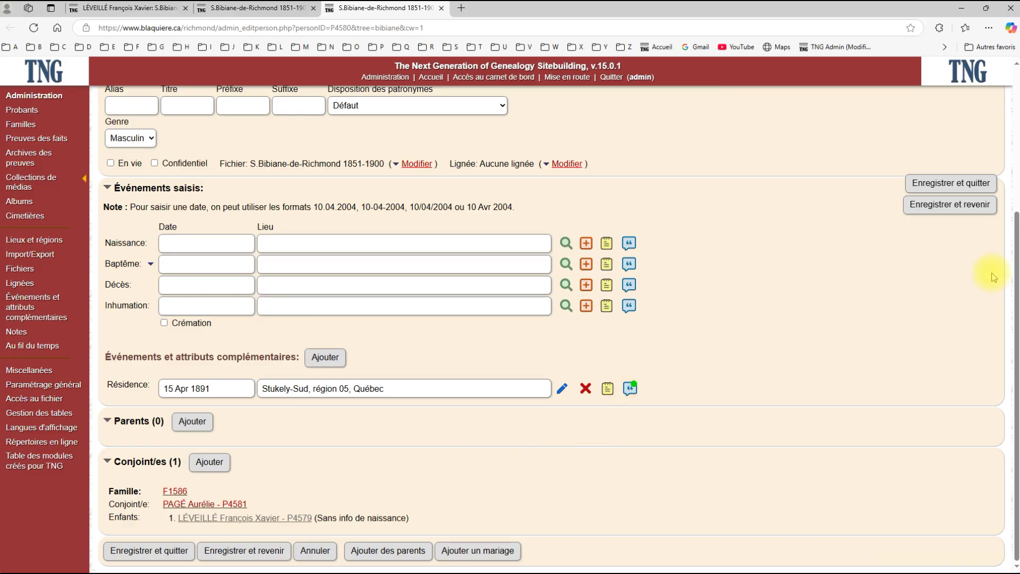
pyautogui.click(939, 183)
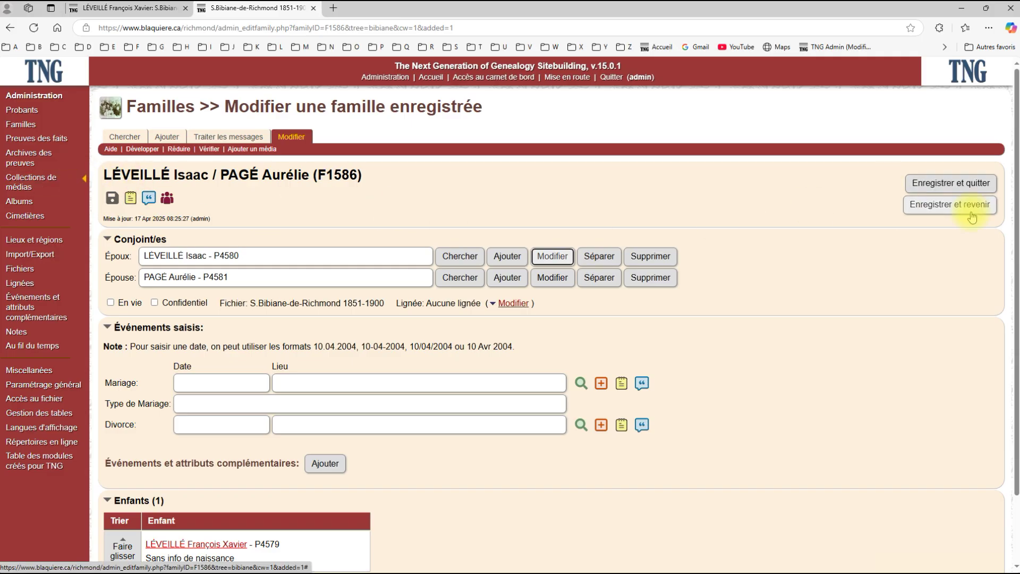
pyautogui.click(960, 184)
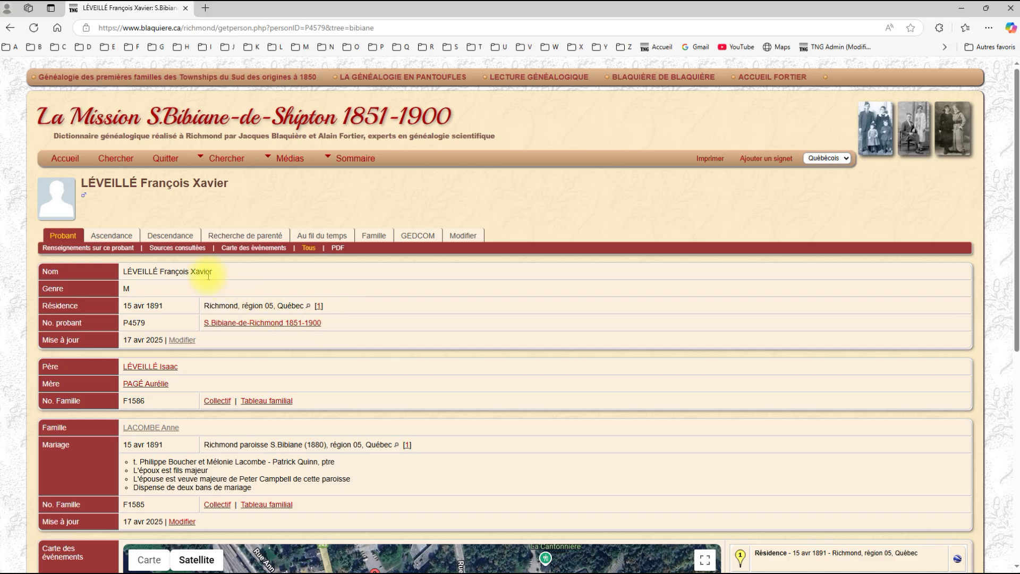
# Step: Check the residence entries on the father's and mother's public pages, and return to the husband's page
pyautogui.click(158, 369)
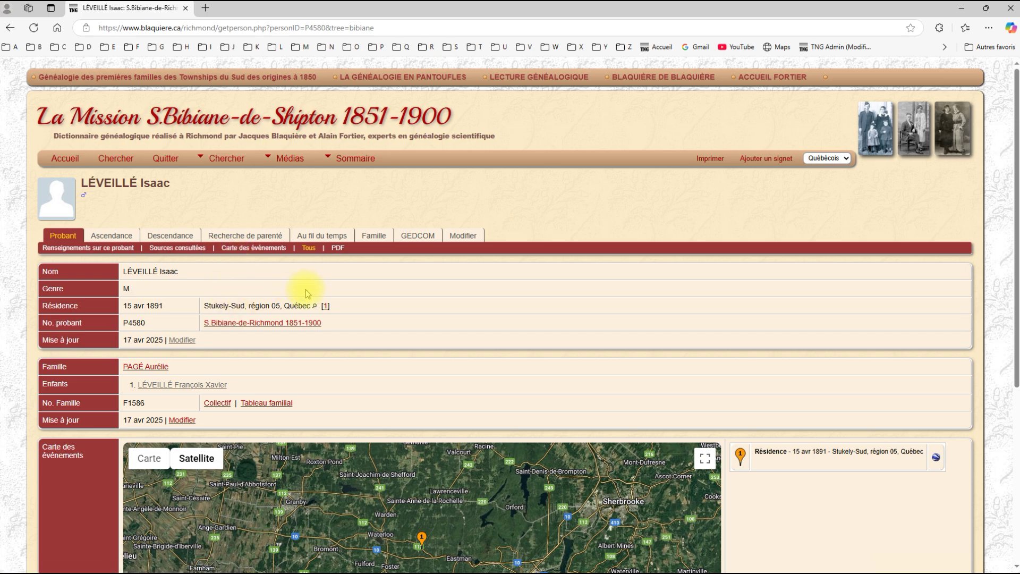
pyautogui.click(149, 367)
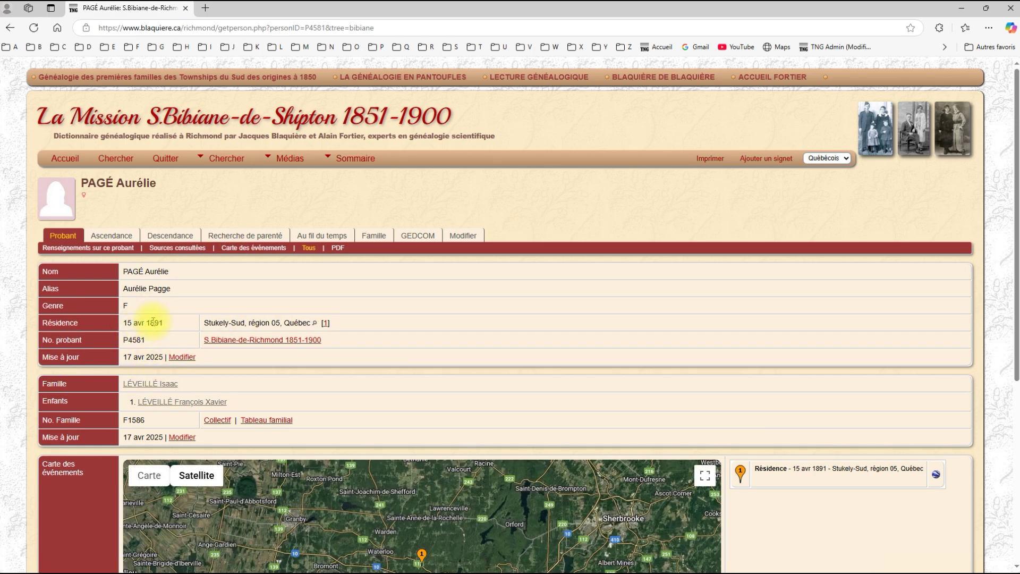
pyautogui.click(184, 403)
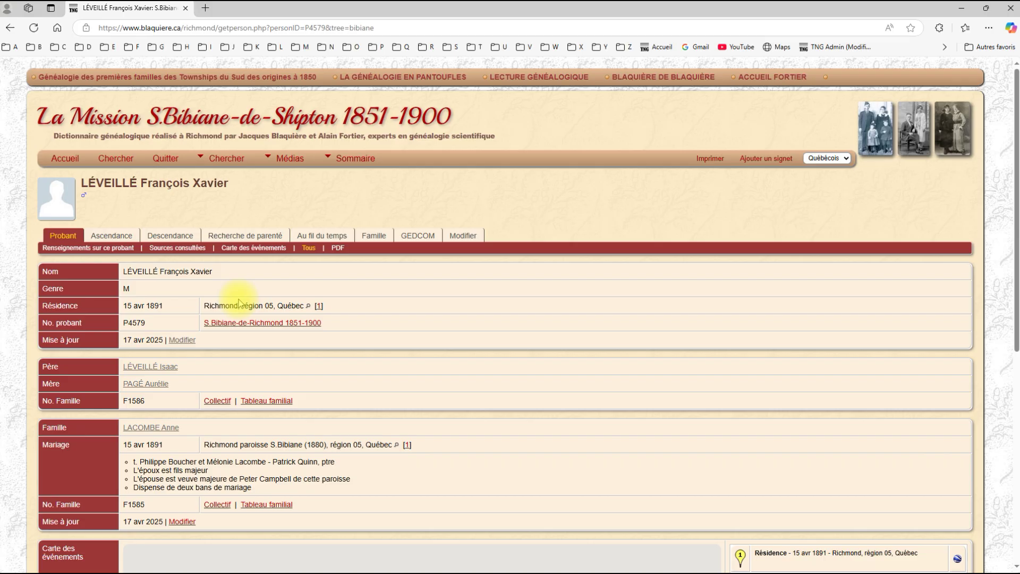
# Step: Start an Occupation (OCCU) event dated 15 Apr 1891 in the husband's record
pyautogui.click(458, 235)
pyautogui.scroll(-5, 457, 238)
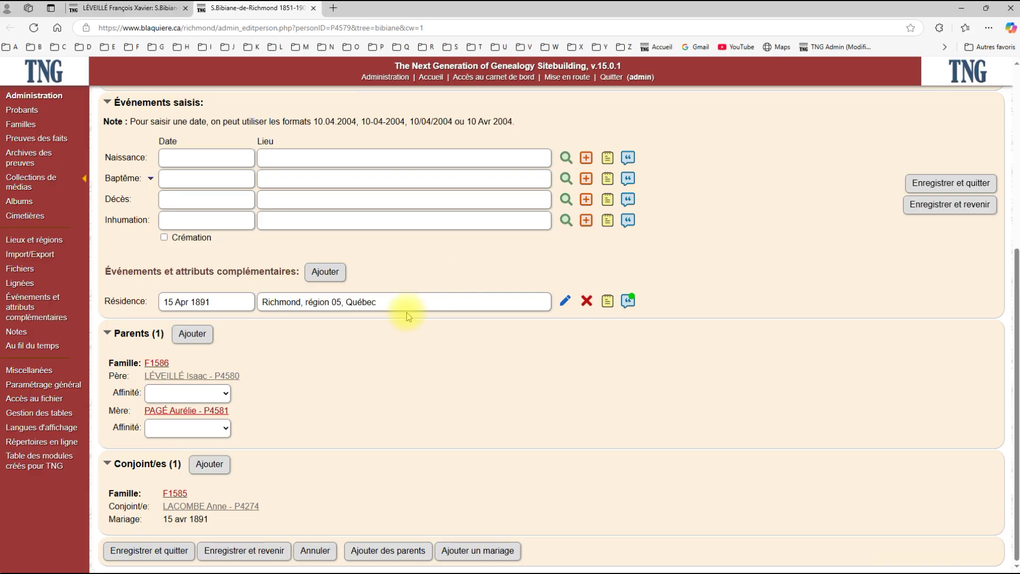
pyautogui.click(326, 271)
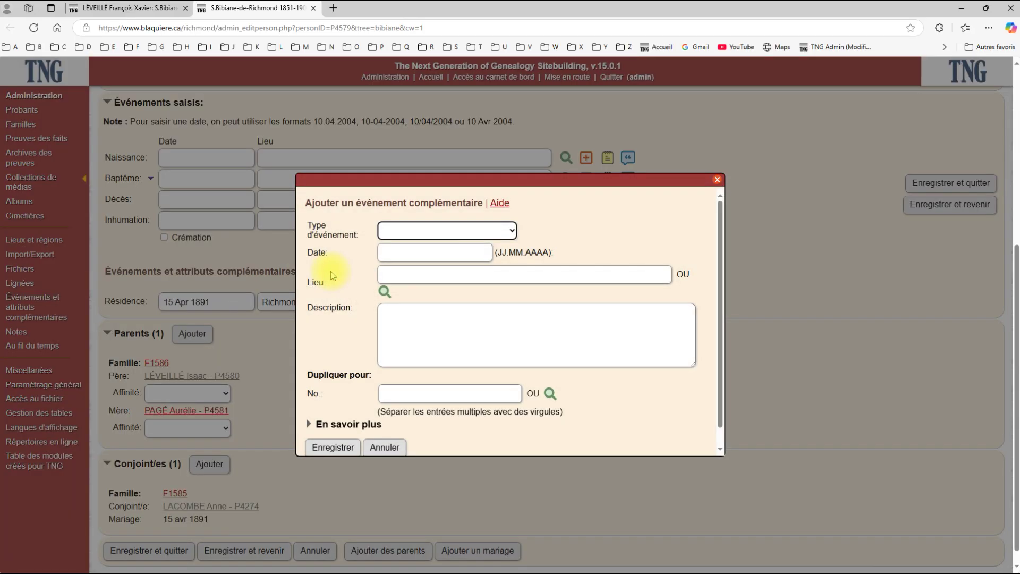
pyautogui.click(457, 230)
pyautogui.scroll(-5, 436, 329)
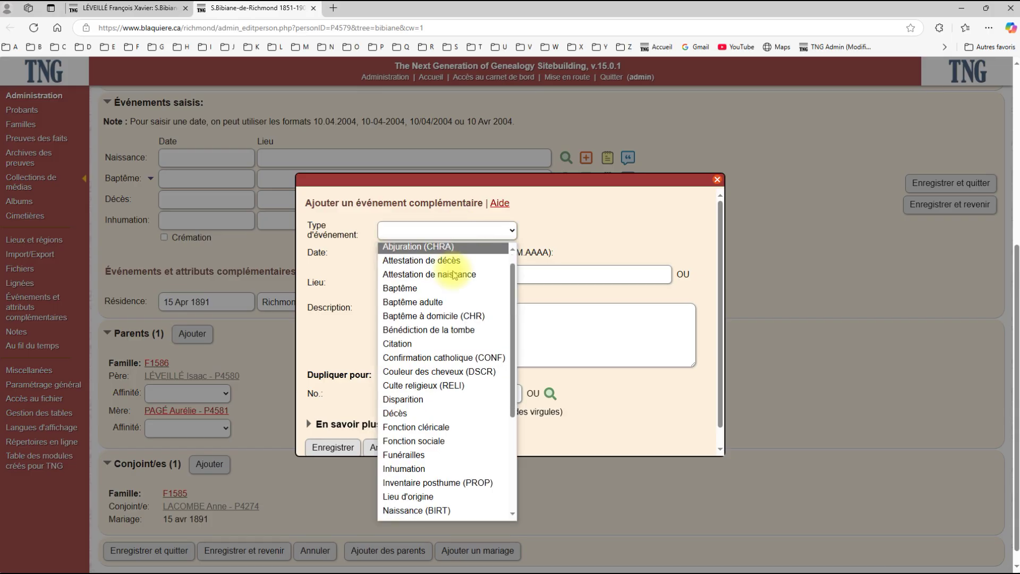
pyautogui.click(420, 374)
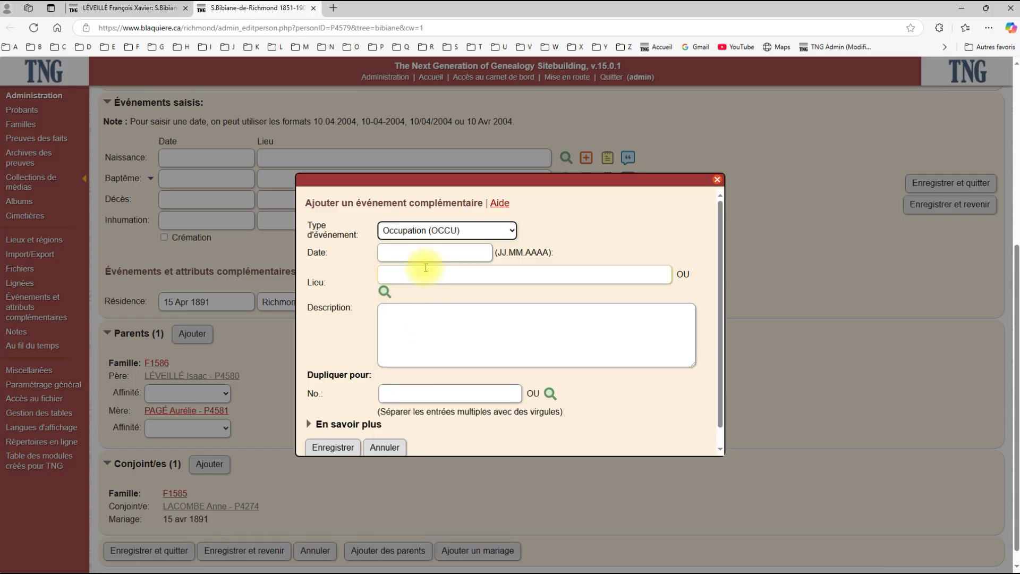
pyautogui.click(430, 250)
pyautogui.click(422, 293)
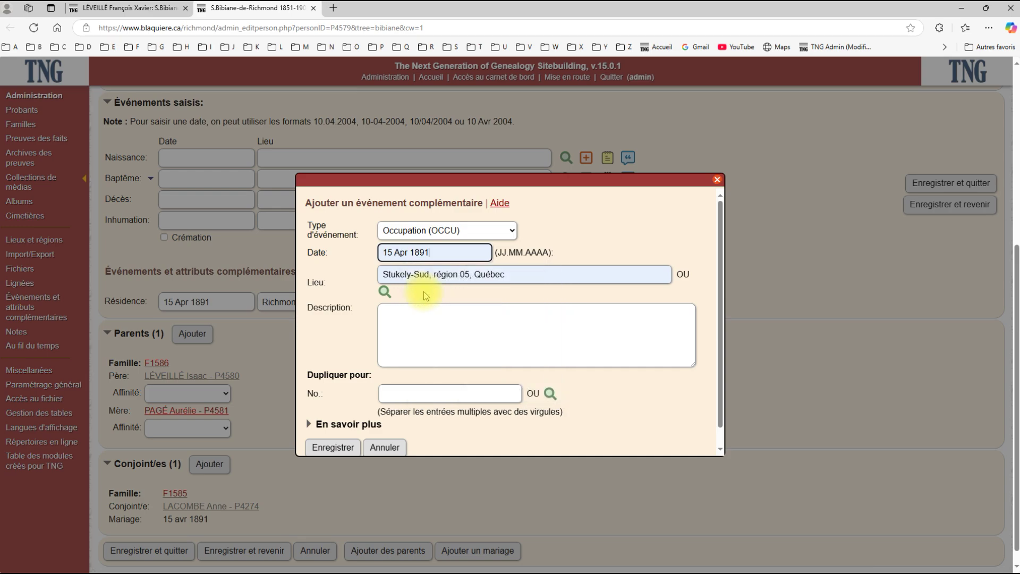
# Step: Set the occupation's place to Richmond, région 05, Québec, describe it as Journalier, and save the event
pyautogui.moveTo(506, 274); pyautogui.dragTo(337, 275)
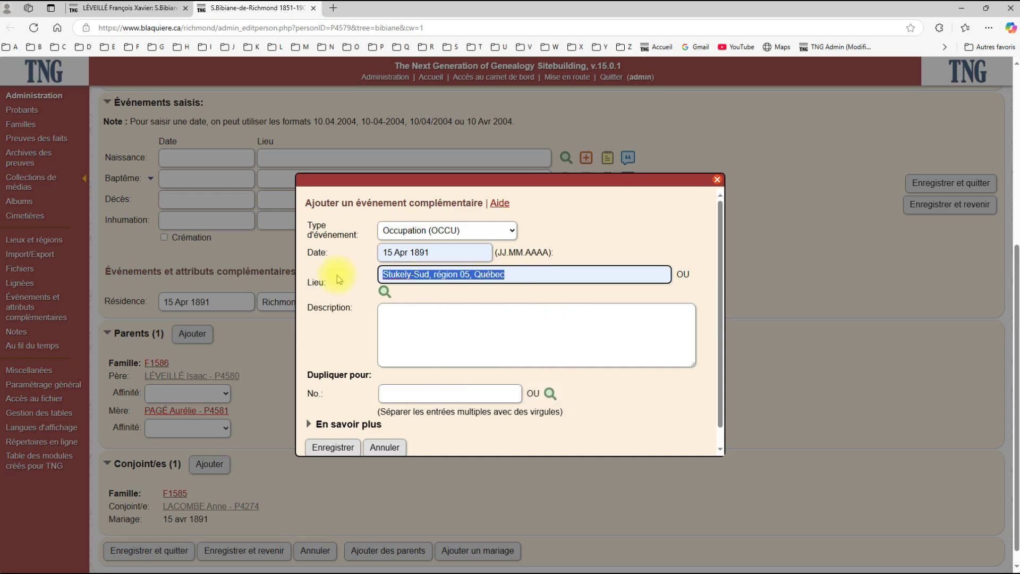
pyautogui.press('BackSpace')
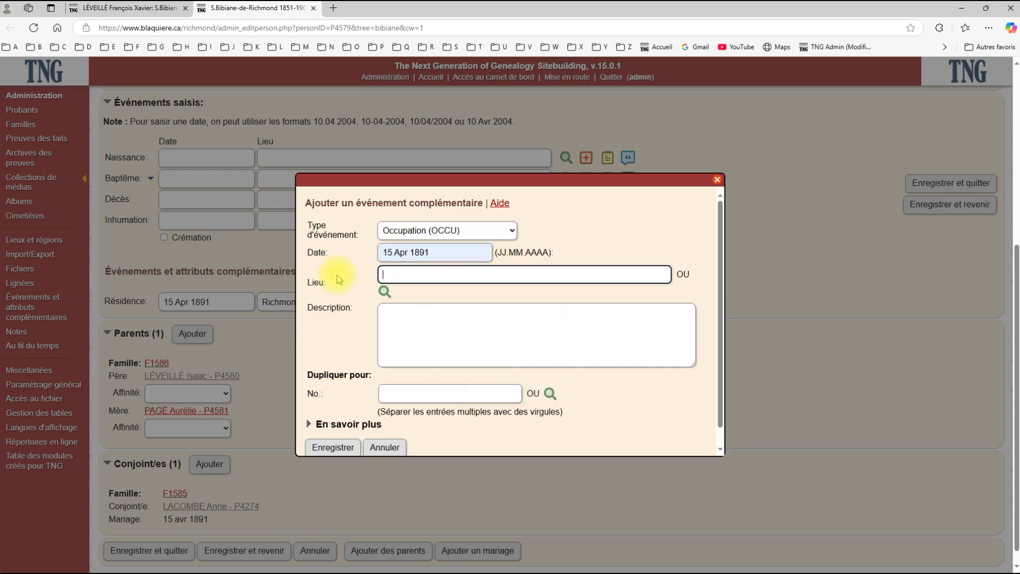
pyautogui.click(404, 278)
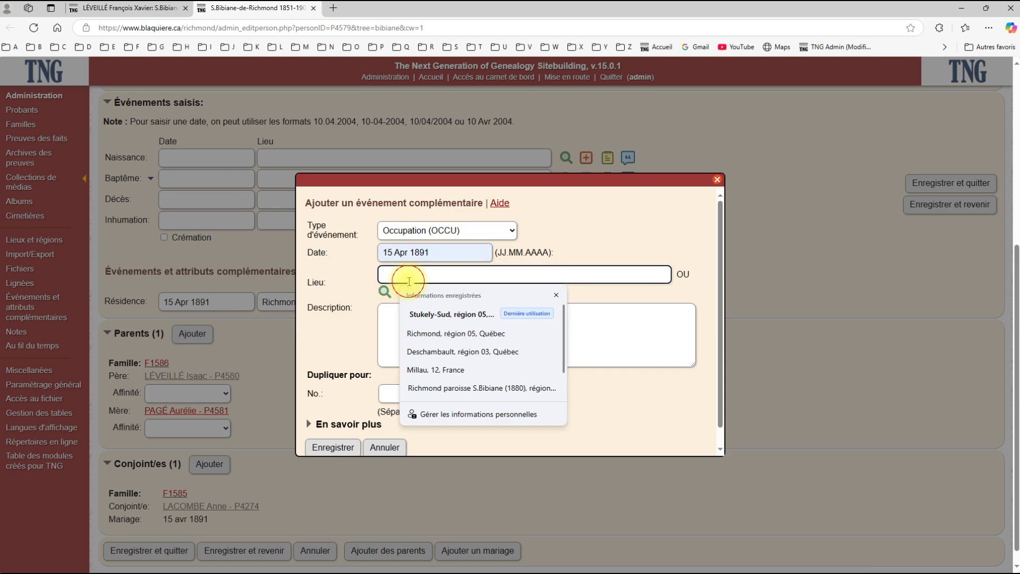
pyautogui.click(419, 333)
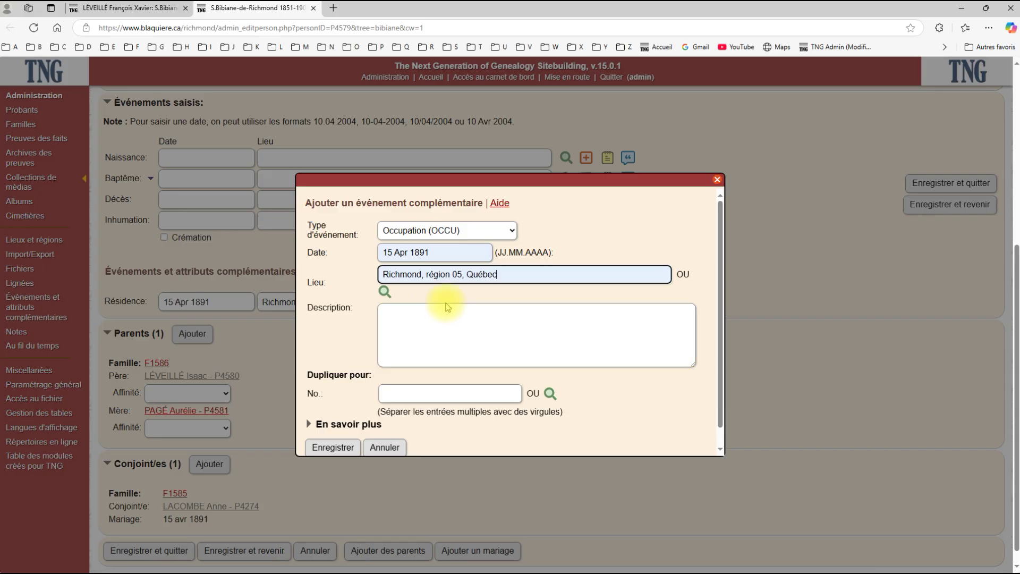
pyautogui.click(394, 316)
pyautogui.write('Journal')
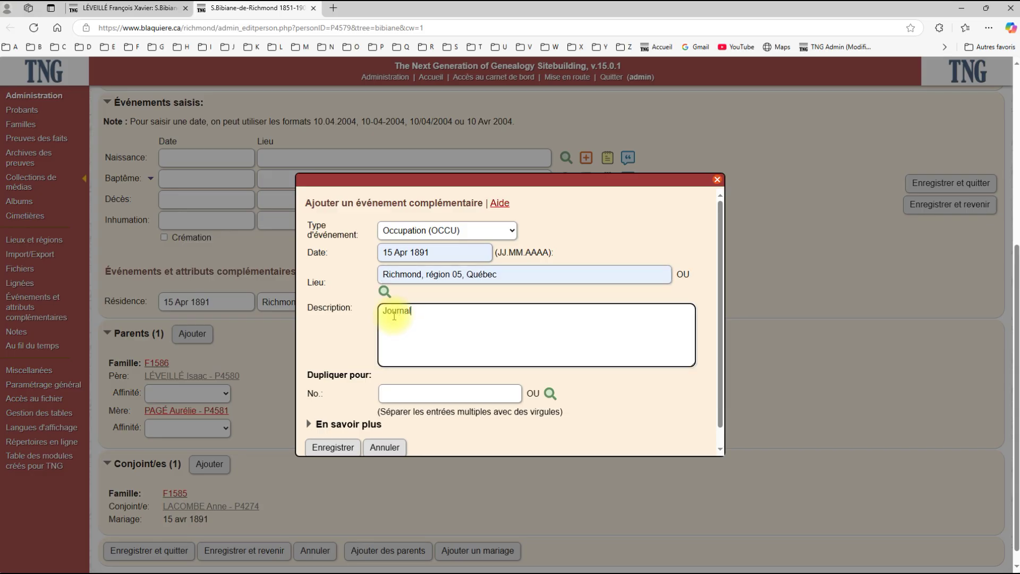
pyautogui.write('ier')
pyautogui.click(326, 451)
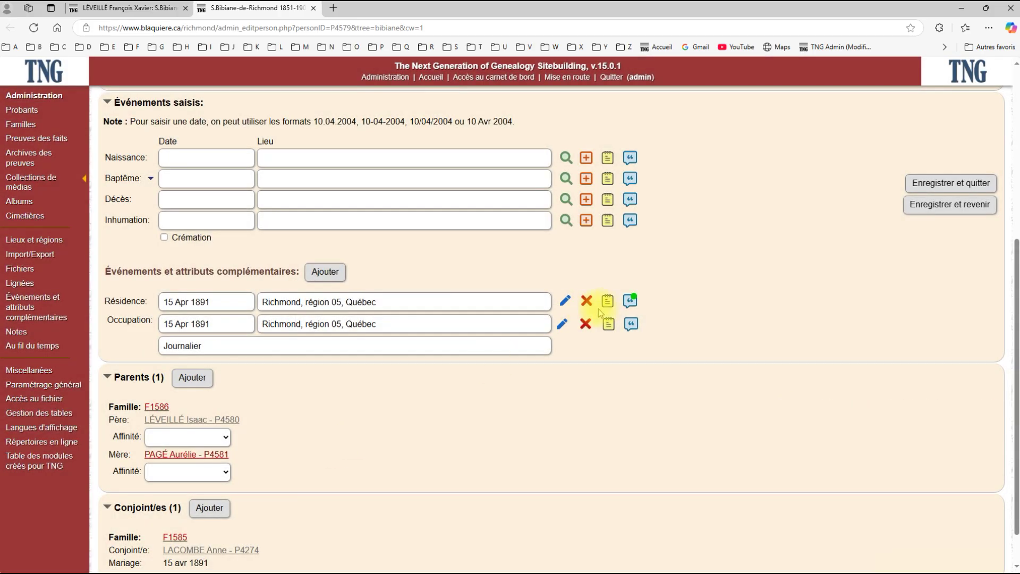
pyautogui.click(633, 325)
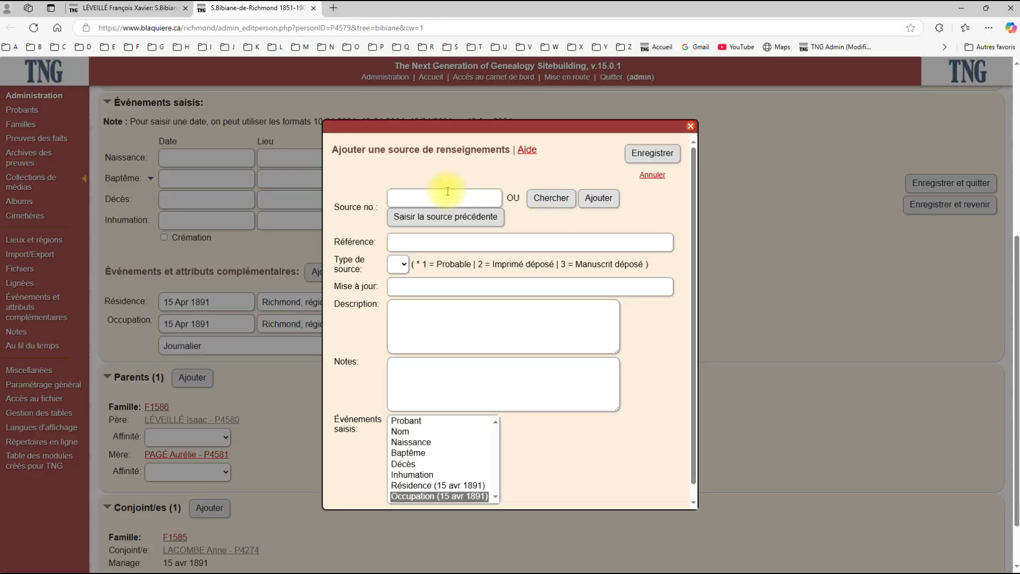
pyautogui.click(429, 217)
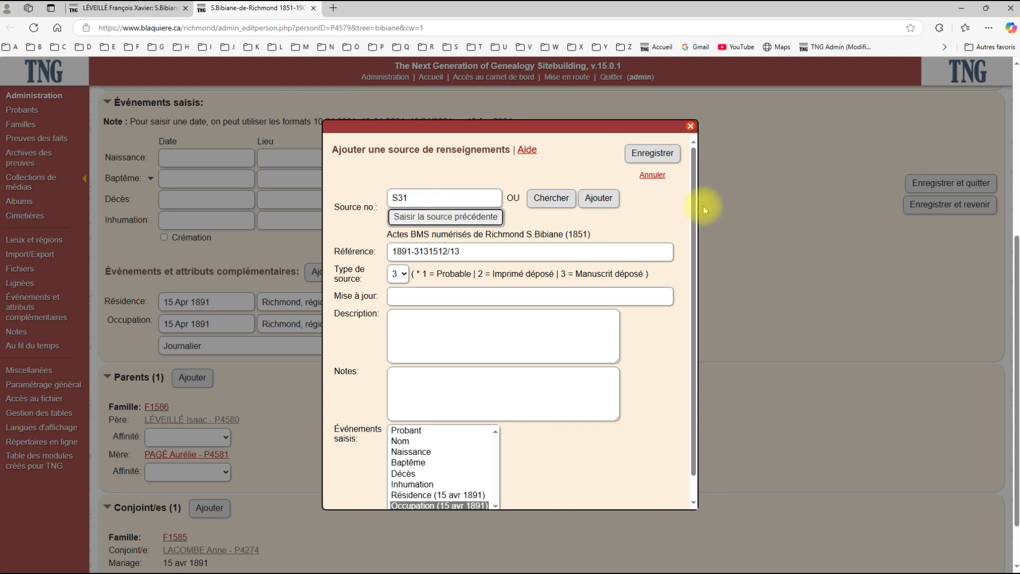
pyautogui.click(643, 155)
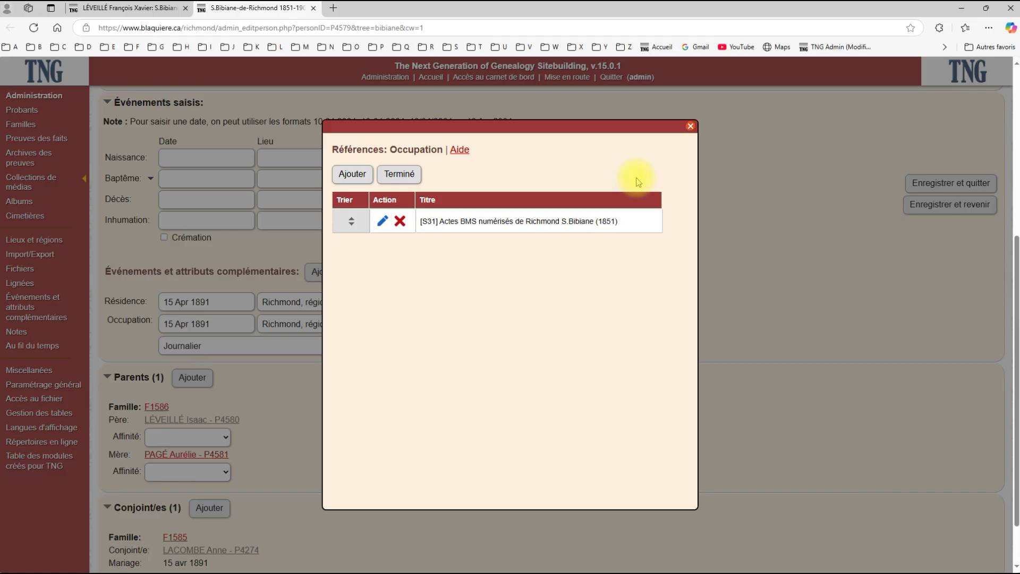
pyautogui.click(397, 174)
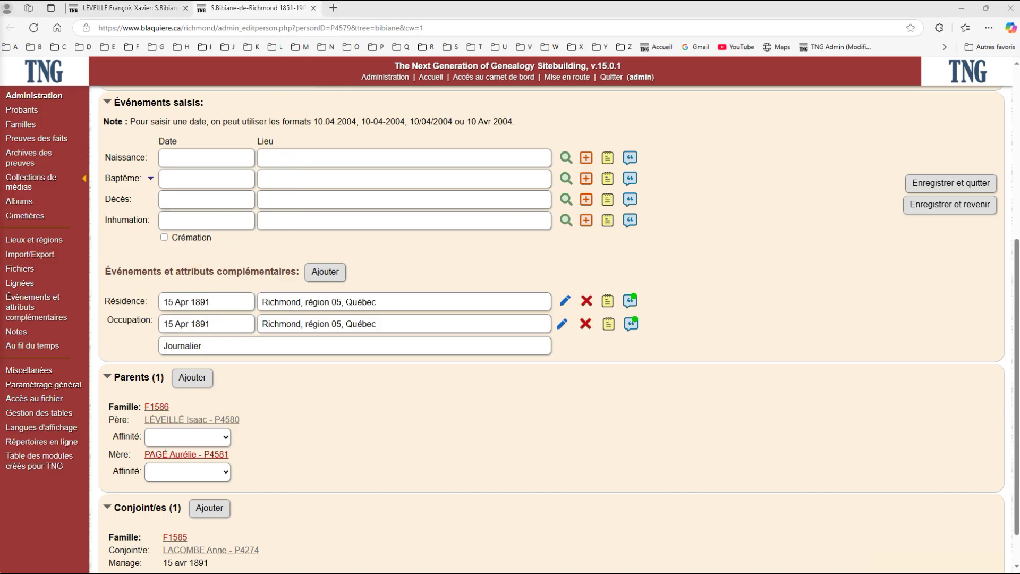
pyautogui.click(963, 184)
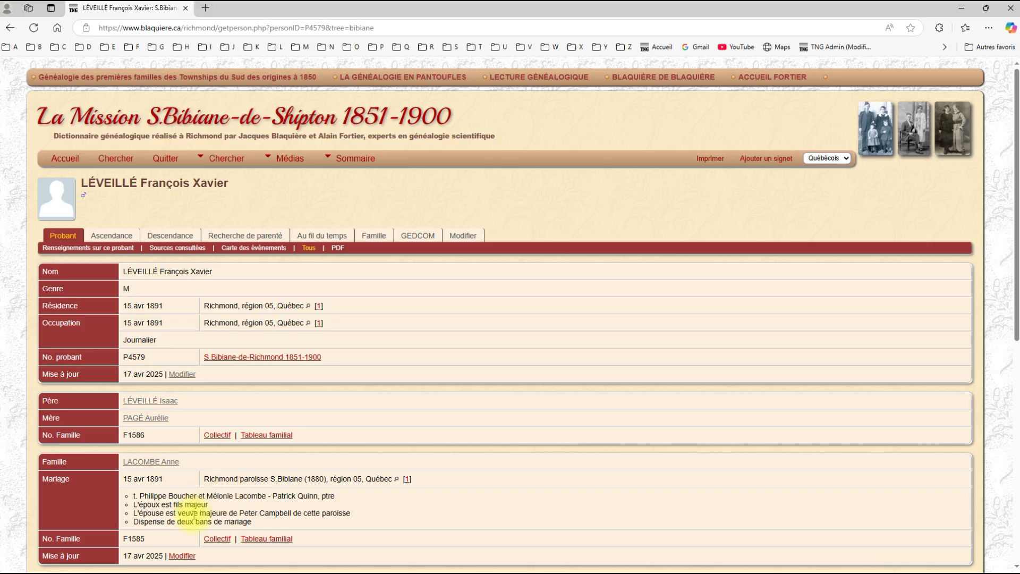
# Step: Search the database for the first marriage witness by given name, and return to the husband's page
pyautogui.click(116, 161)
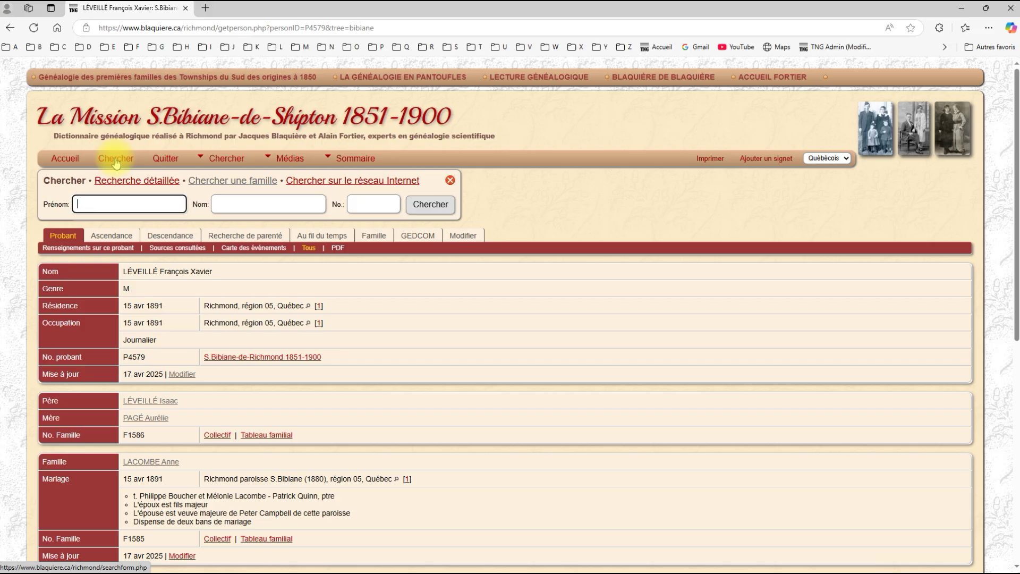
pyautogui.write('Philippe')
pyautogui.click(430, 207)
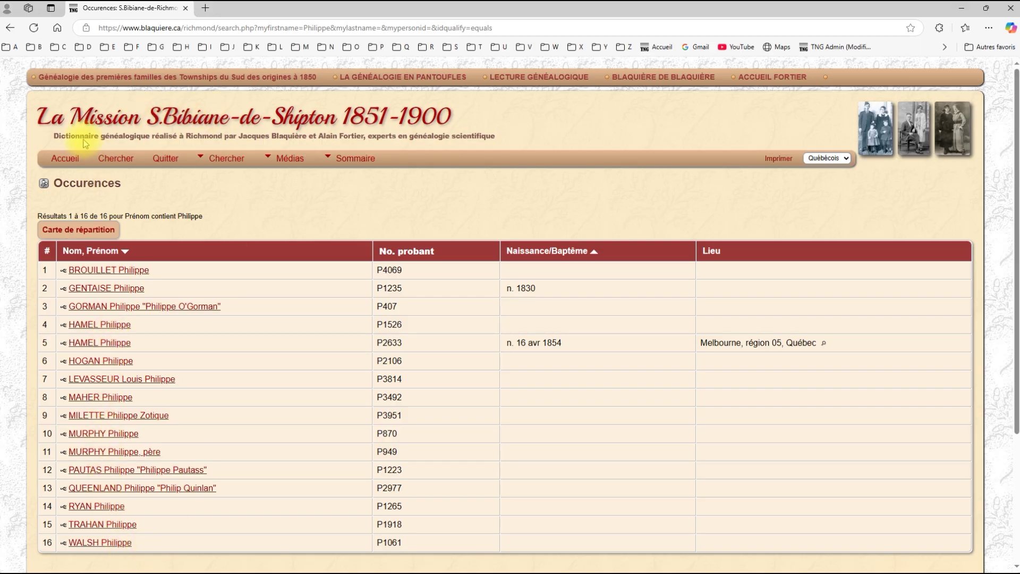
pyautogui.click(10, 28)
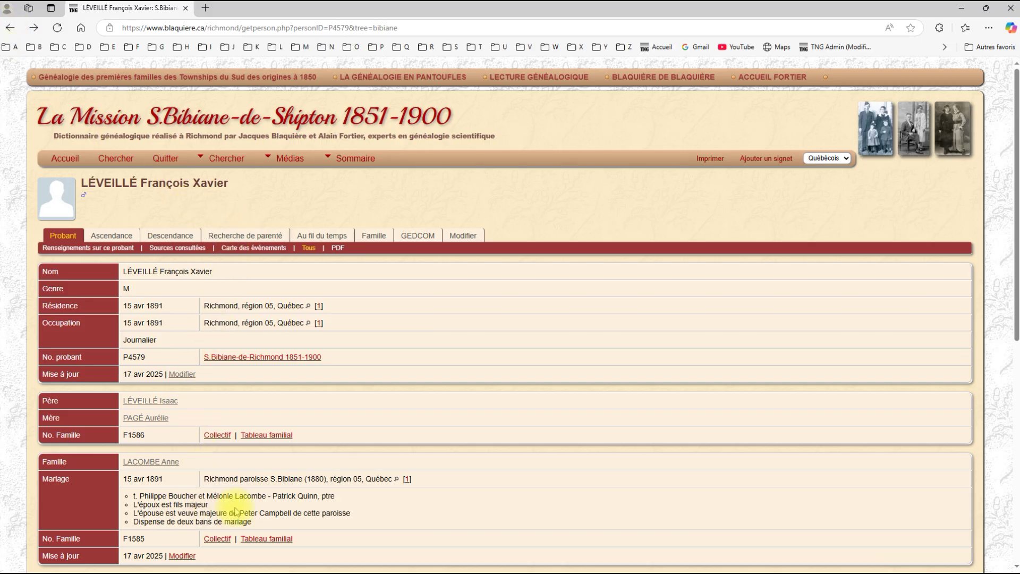
# Step: Search the database for everyone bearing the second marriage witness's surname, leaving the given name blank
pyautogui.click(114, 159)
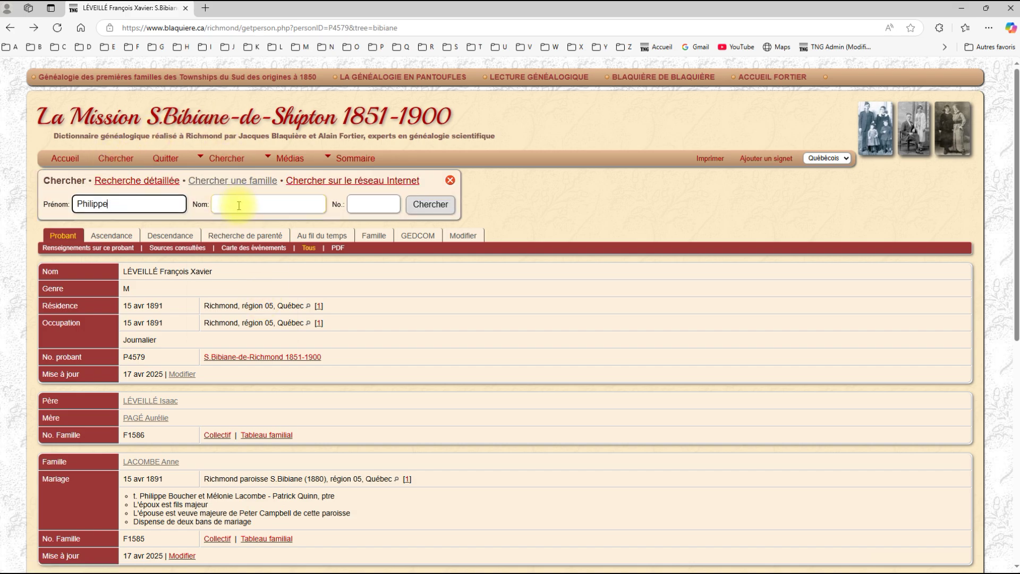
pyautogui.moveTo(160, 203); pyautogui.dragTo(59, 201)
pyautogui.press('BackSpace')
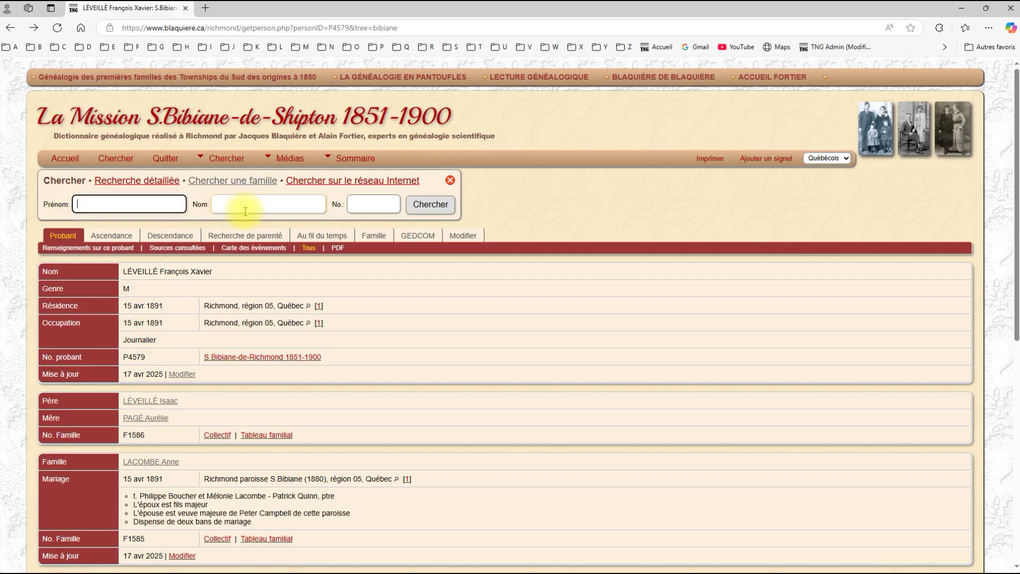
pyautogui.click(225, 204)
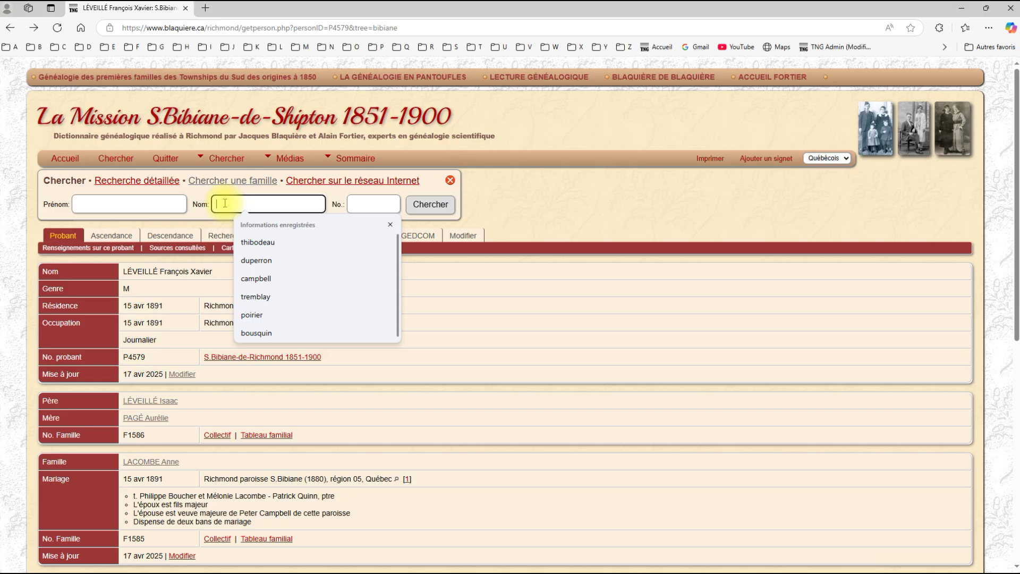
pyautogui.write('Lacombe')
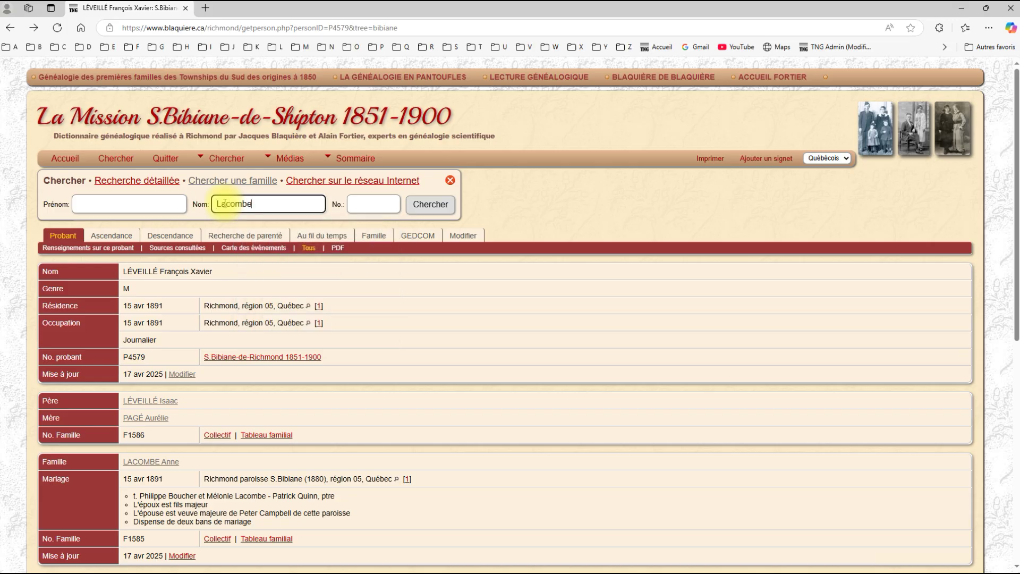
pyautogui.click(435, 205)
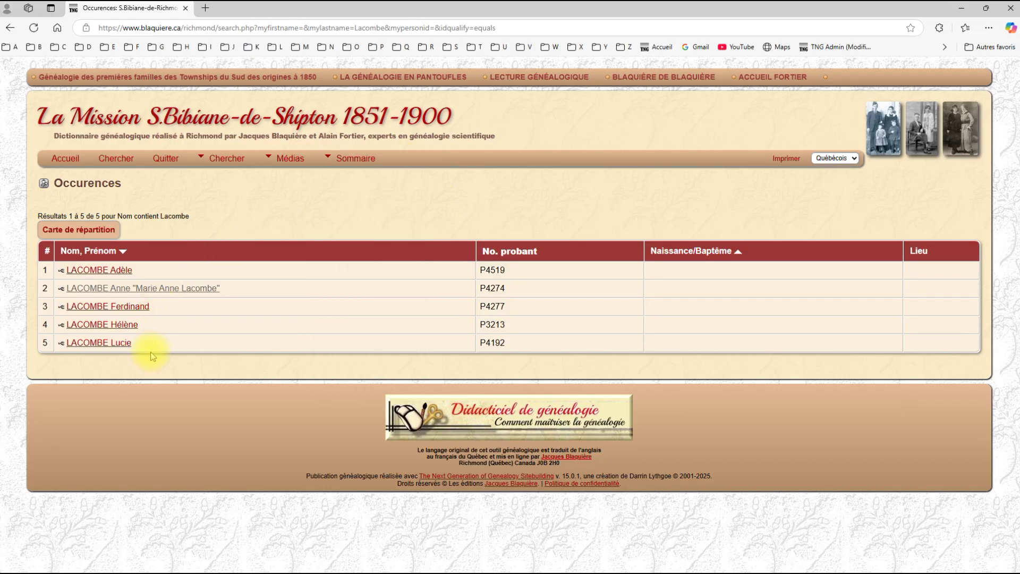
# Step: Preview the bride's details in the surname results and open her father's page
pyautogui.moveTo(125, 314)
pyautogui.moveTo(133, 293)
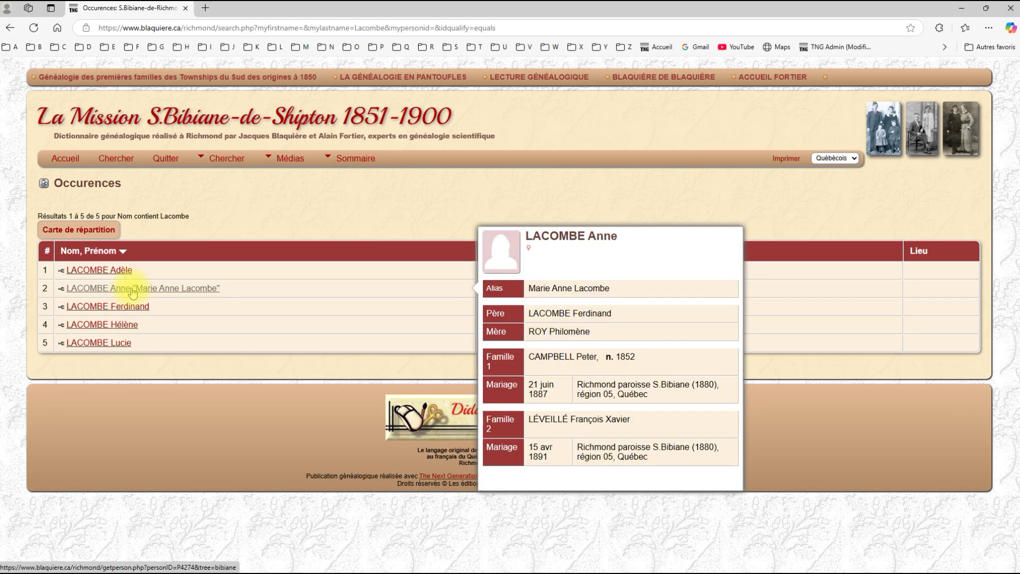
pyautogui.click(123, 306)
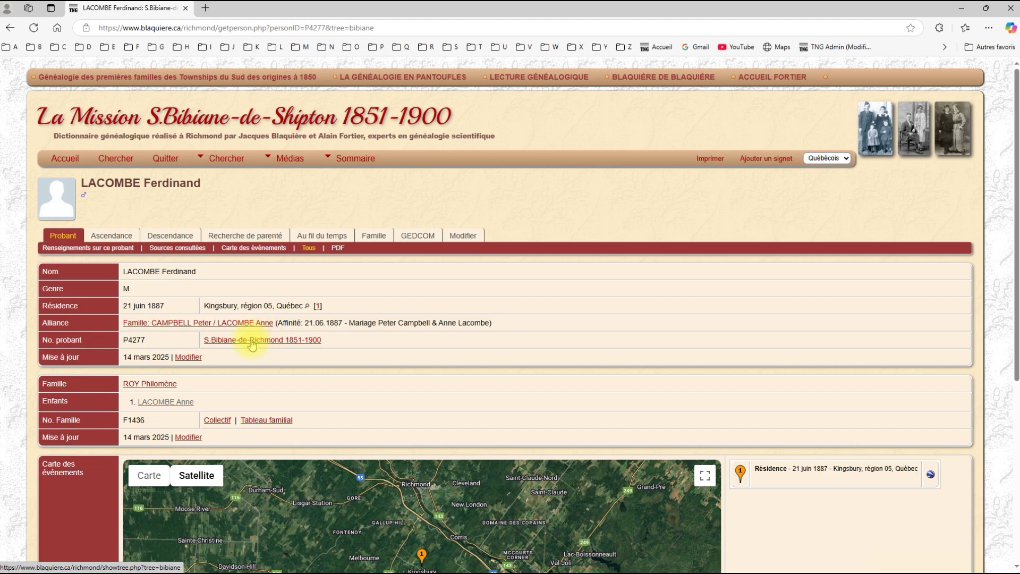
# Step: Open the bride's page from her father's record and go to the site's administration area
pyautogui.click(164, 405)
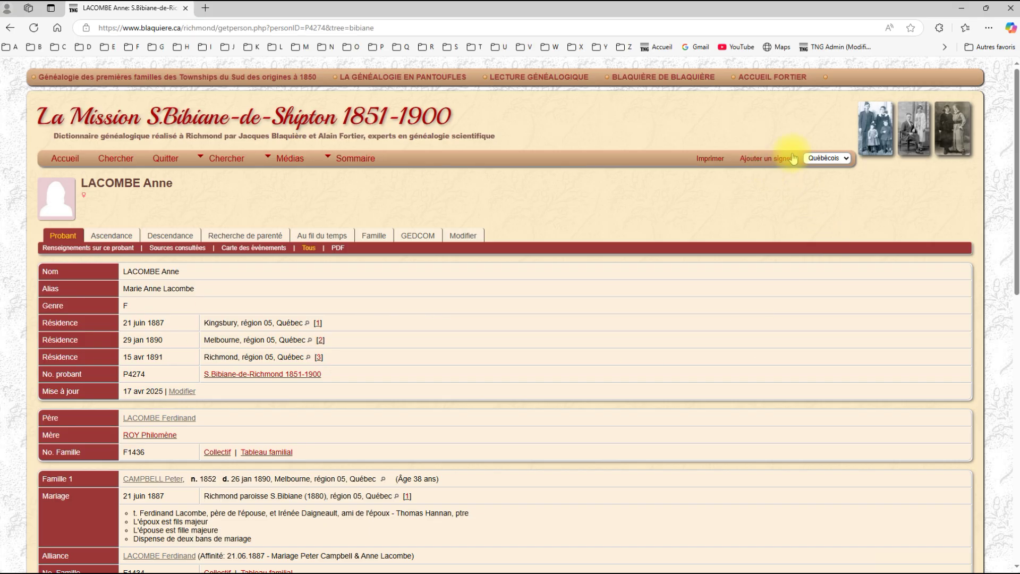
pyautogui.moveTo(356, 162)
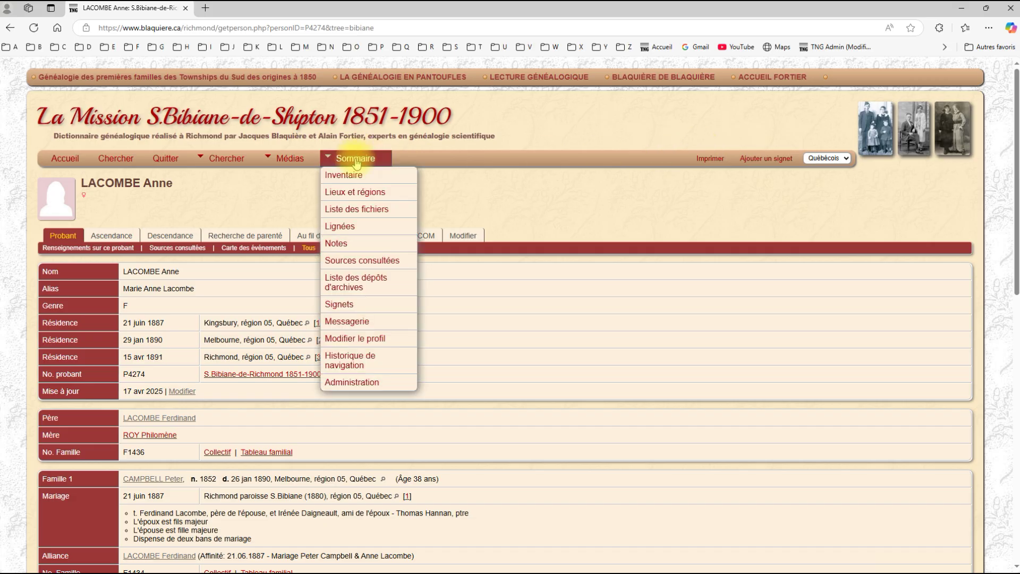
pyautogui.click(360, 383)
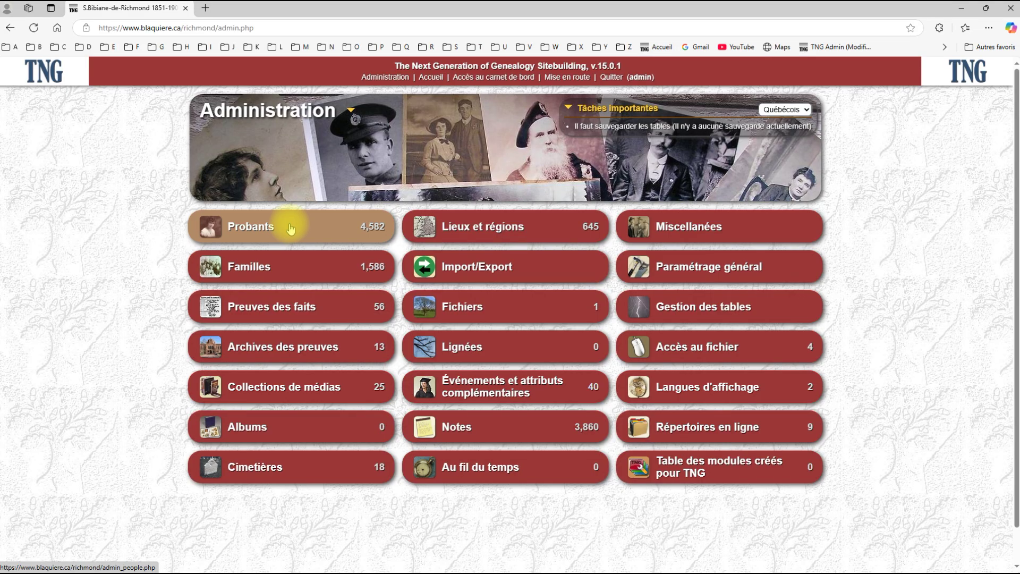
# Step: Open the administrative list of families and look through the couples and marriage entries
pyautogui.click(258, 267)
pyautogui.scroll(-8, 428, 393)
pyautogui.scroll(8, 427, 393)
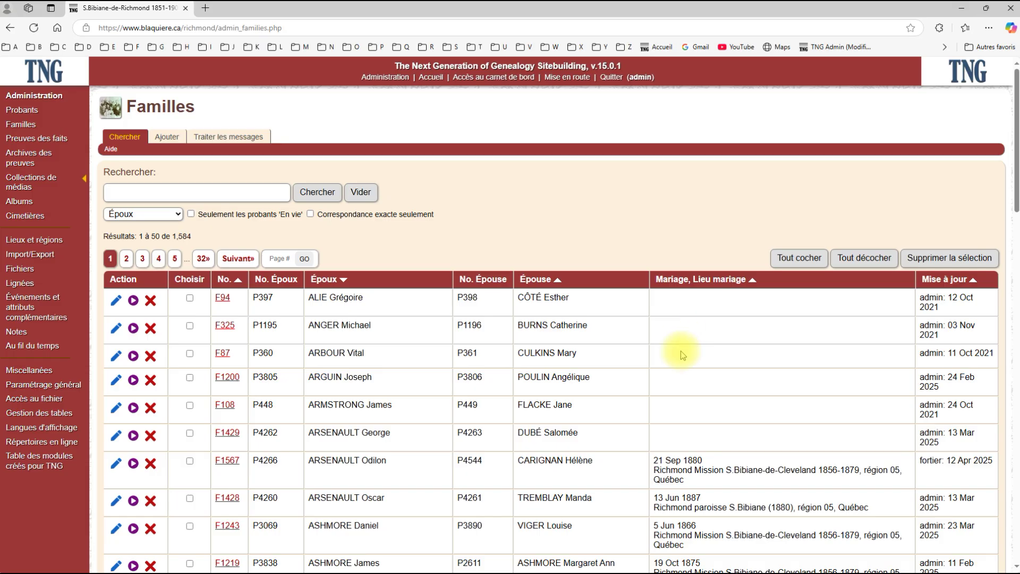
pyautogui.scroll(-8, 685, 318)
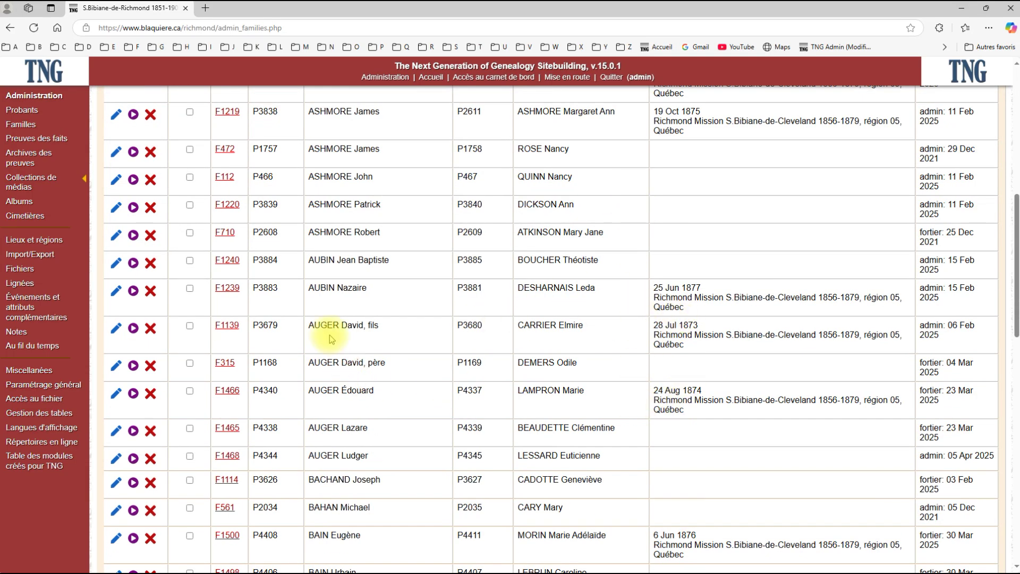
pyautogui.scroll(8, 330, 339)
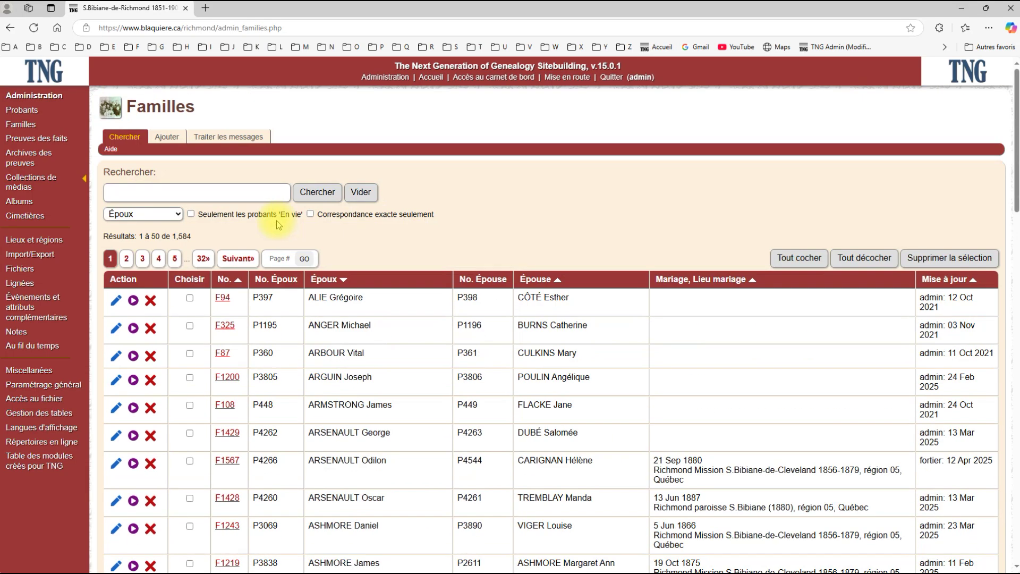
# Step: Return to the administration overview, open the list of individuals (Probants), and look through its entries
pyautogui.click(388, 77)
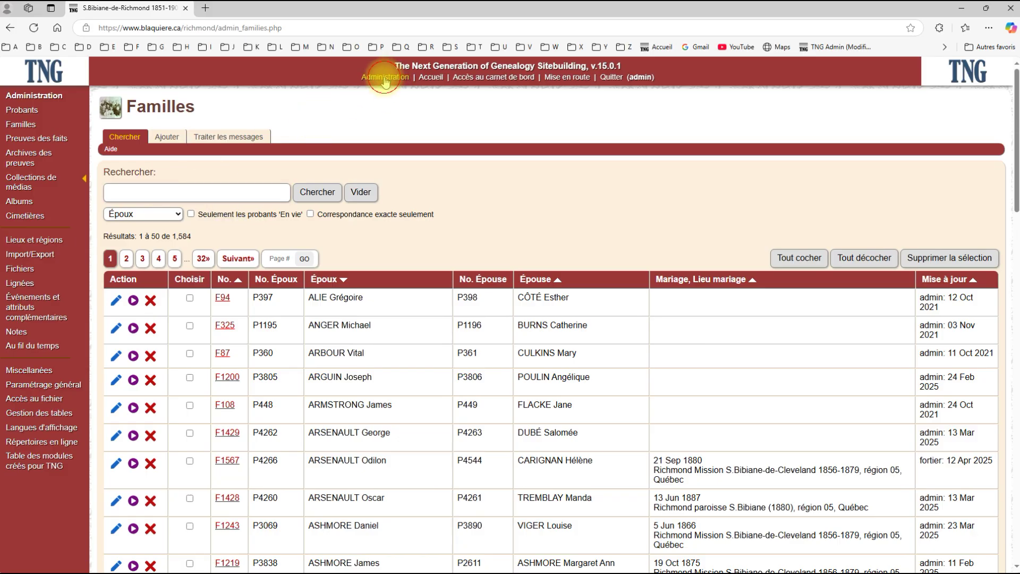
pyautogui.click(256, 228)
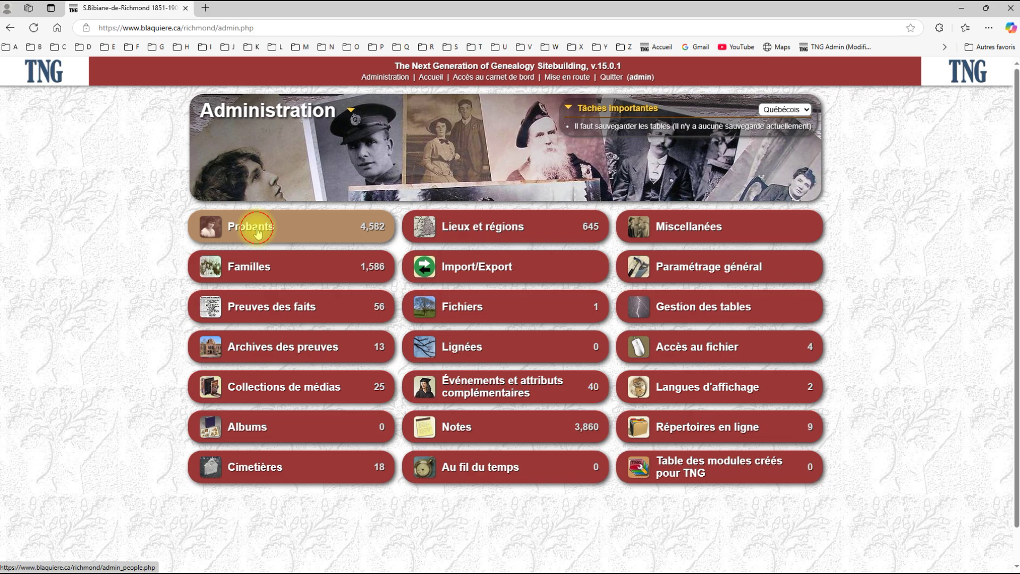
pyautogui.scroll(-9, 433, 285)
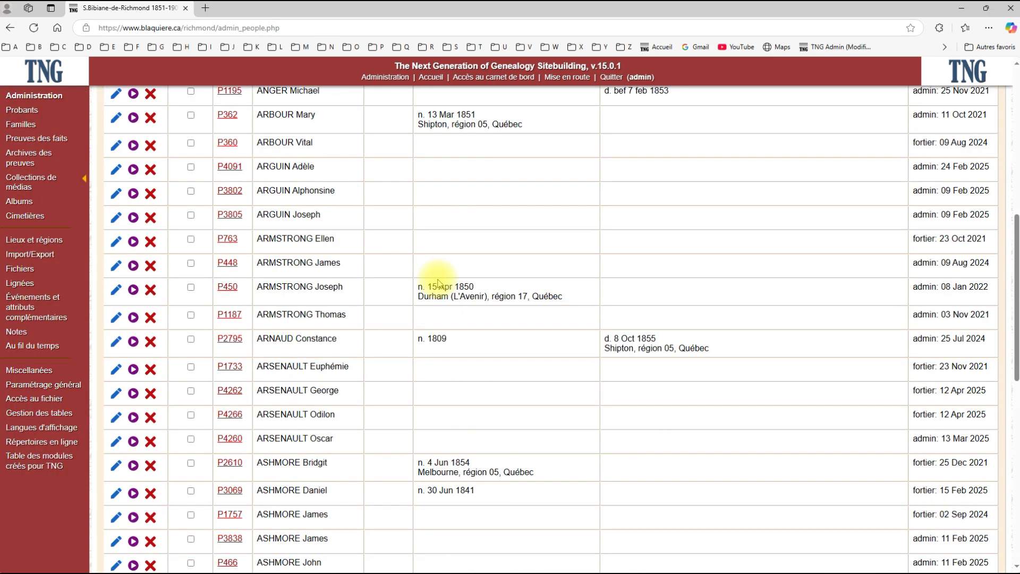
pyautogui.scroll(9, 433, 285)
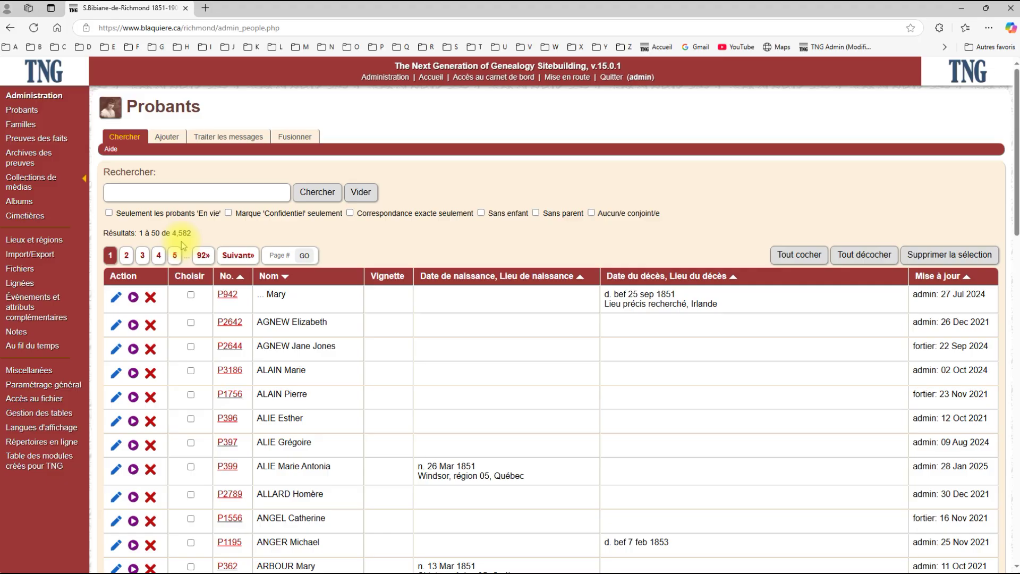
# Step: Open the list of complementary events and attributes and examine its tags, descriptions, sort order, person or family association and usage counts
pyautogui.click(388, 78)
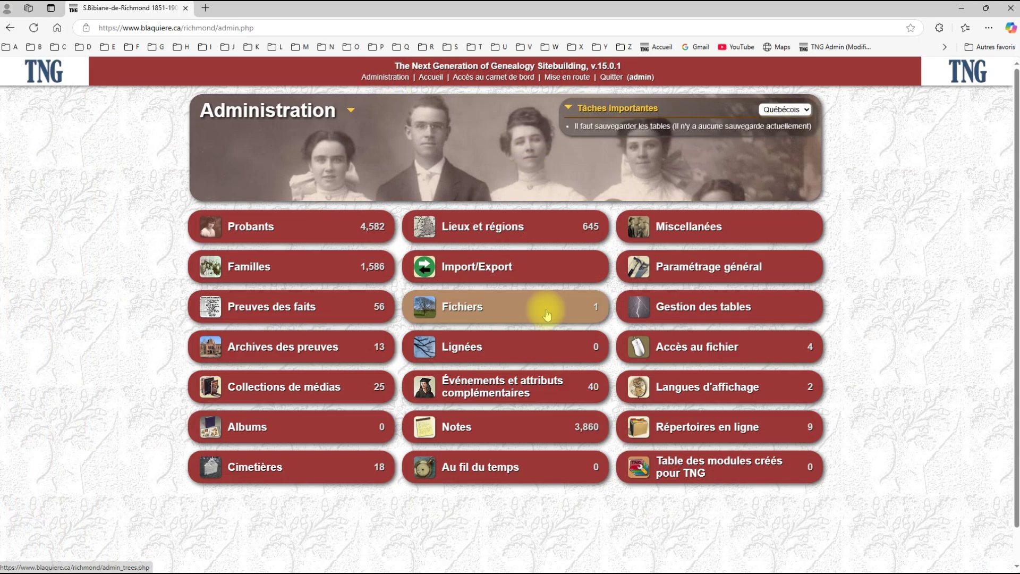
pyautogui.click(481, 395)
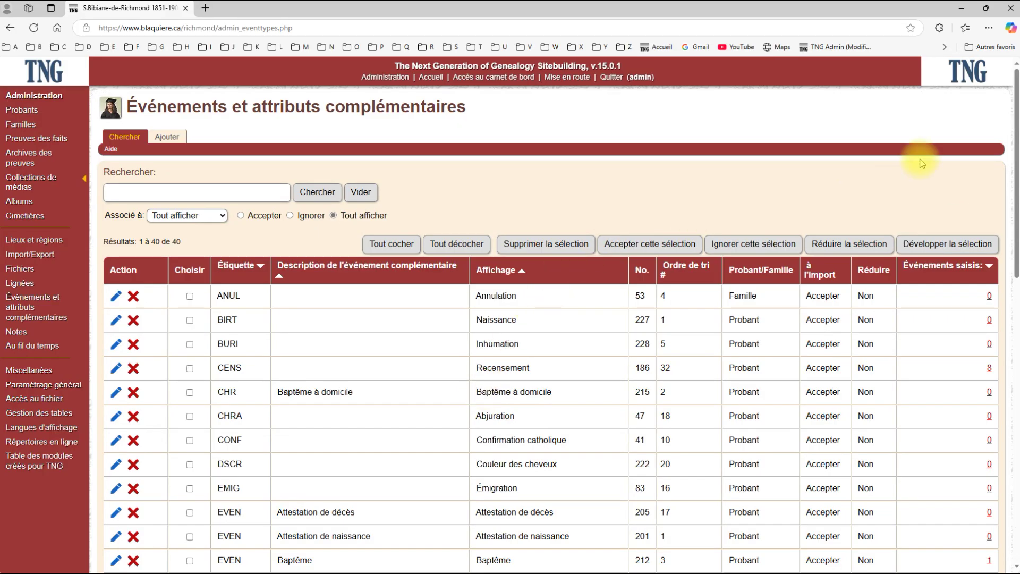
pyautogui.moveTo(1014, 107); pyautogui.dragTo(1011, 239)
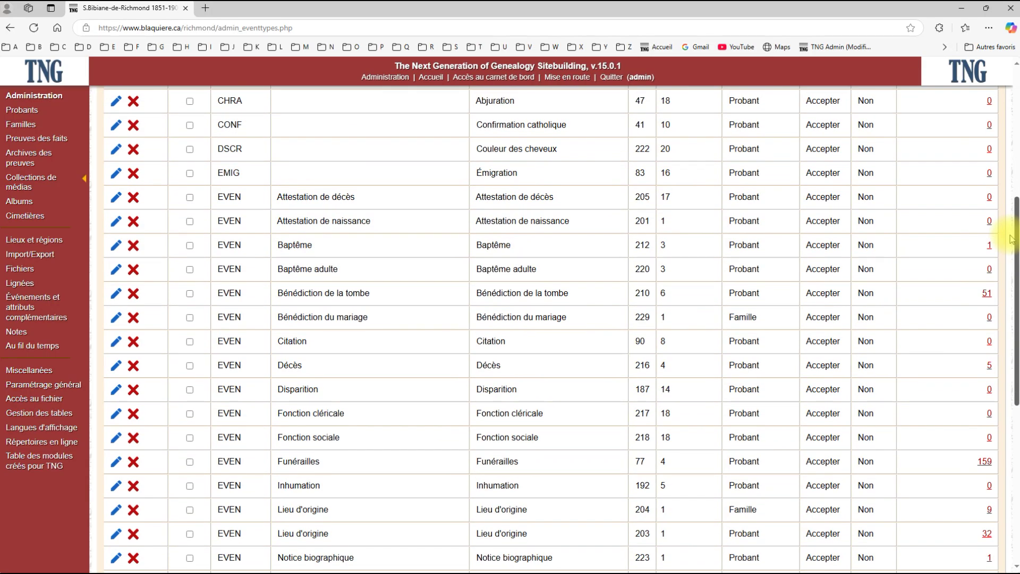
pyautogui.moveTo(1011, 239); pyautogui.dragTo(952, 375)
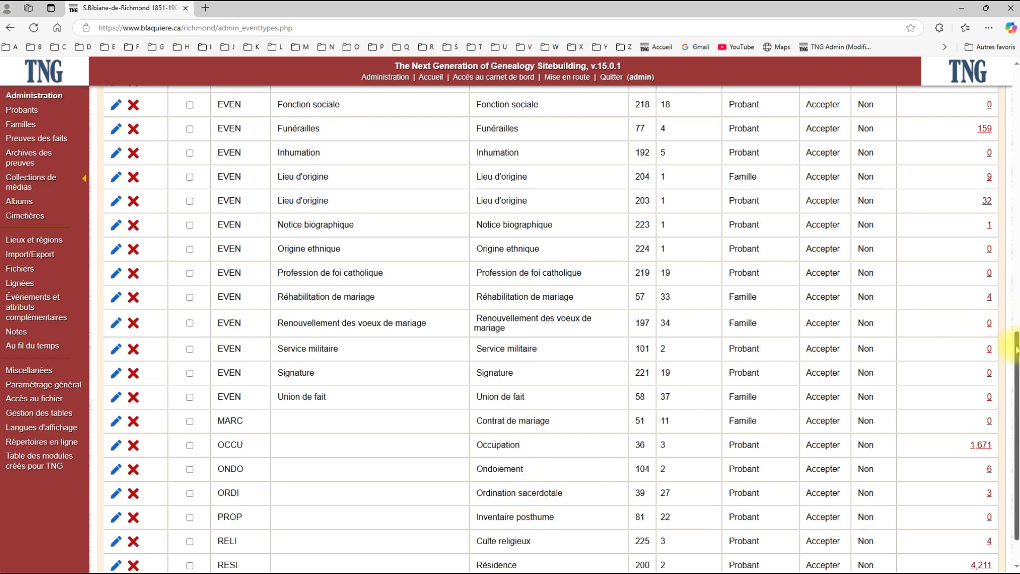
pyautogui.moveTo(1015, 346); pyautogui.dragTo(1015, 382)
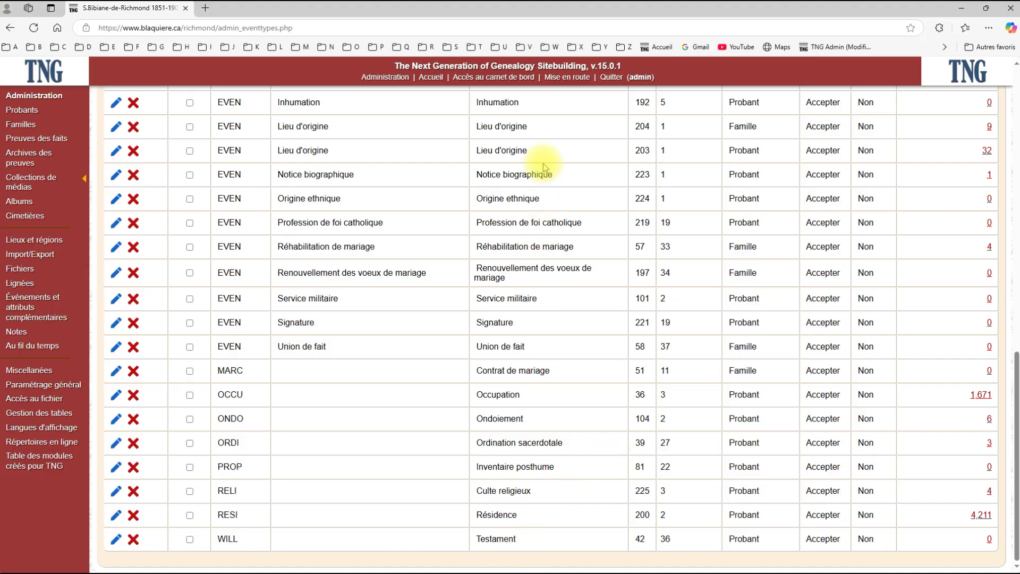
pyautogui.scroll(12, 540, 164)
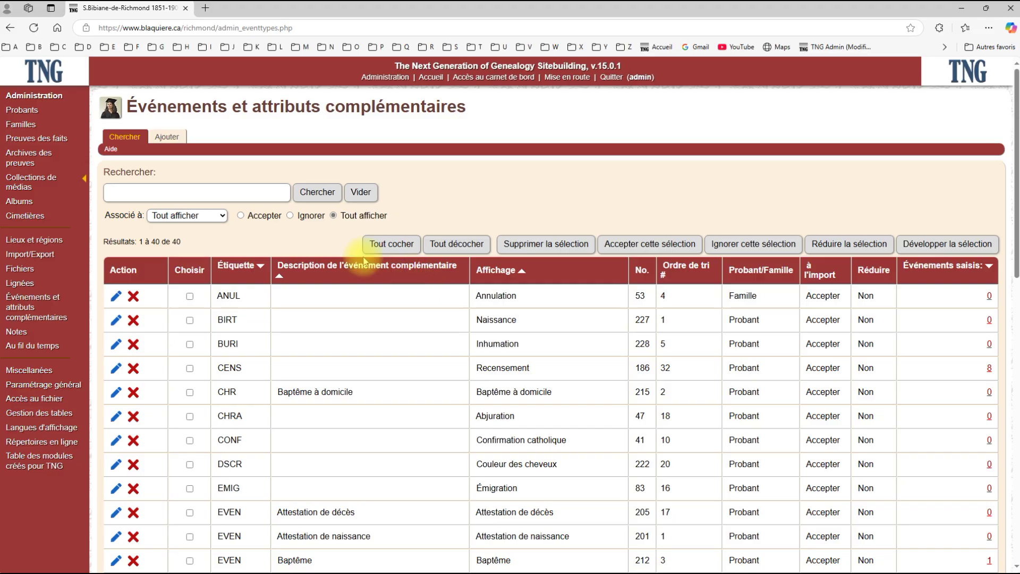
pyautogui.scroll(-8, 578, 297)
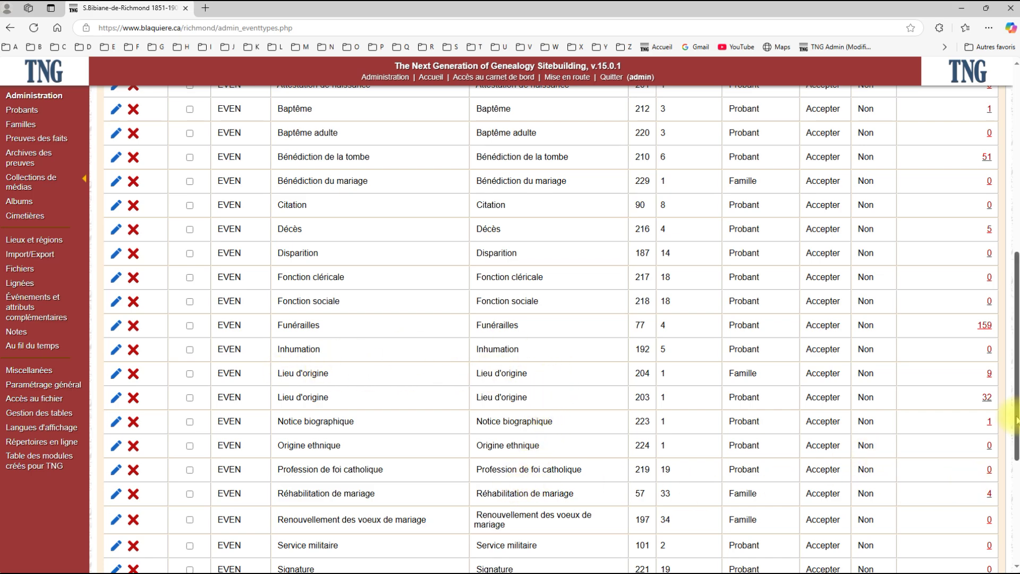
pyautogui.moveTo(1016, 387); pyautogui.dragTo(1015, 321)
pyautogui.moveTo(1012, 314); pyautogui.dragTo(1012, 497)
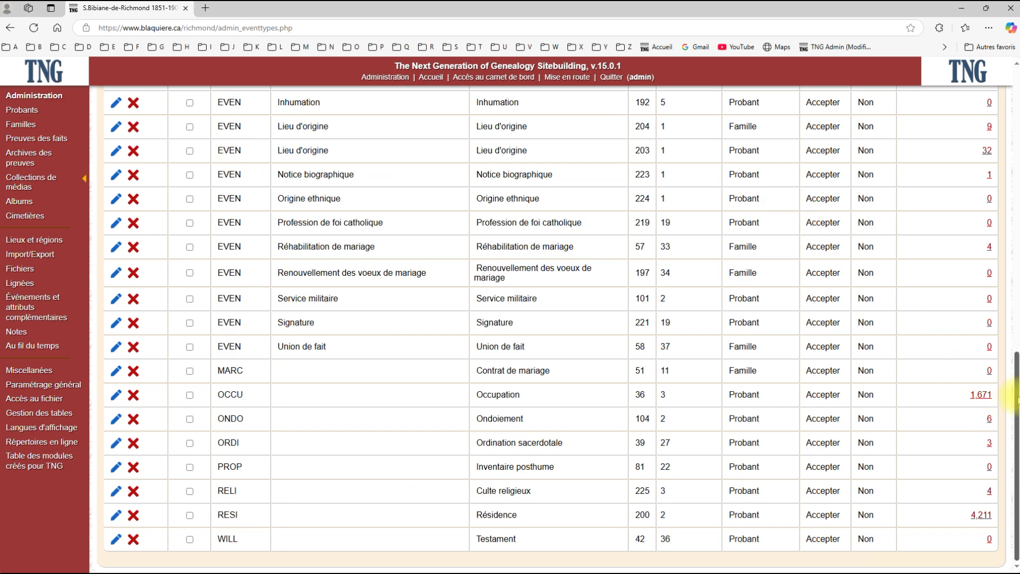
pyautogui.scroll(3, 1009, 317)
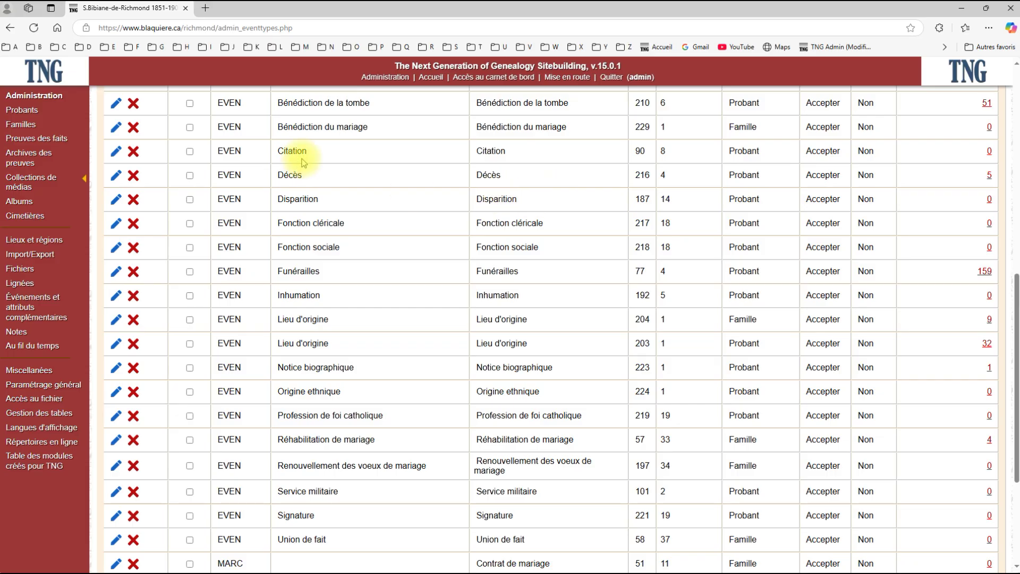
pyautogui.scroll(8, 303, 162)
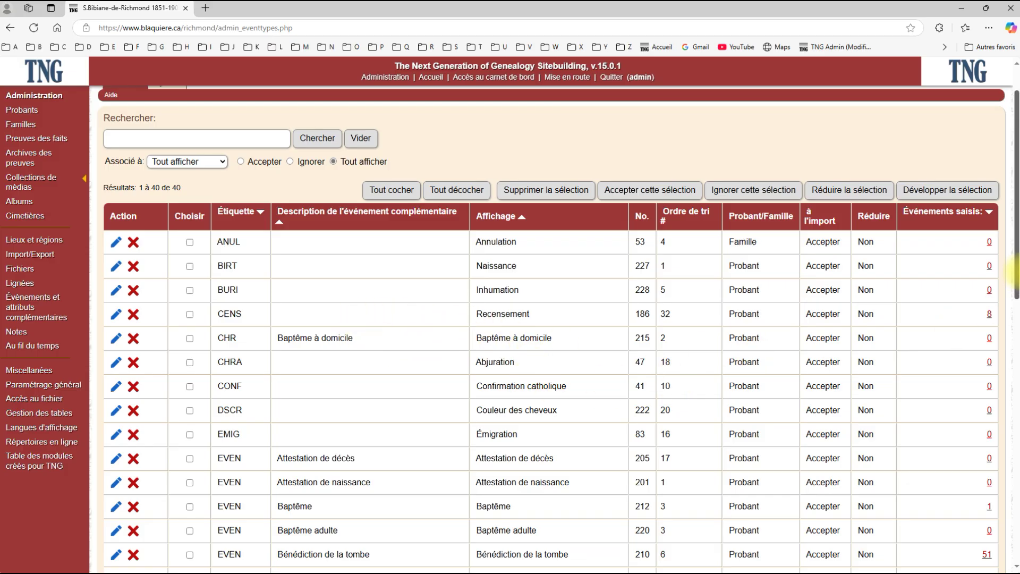
pyautogui.moveTo(1012, 274); pyautogui.dragTo(1010, 417)
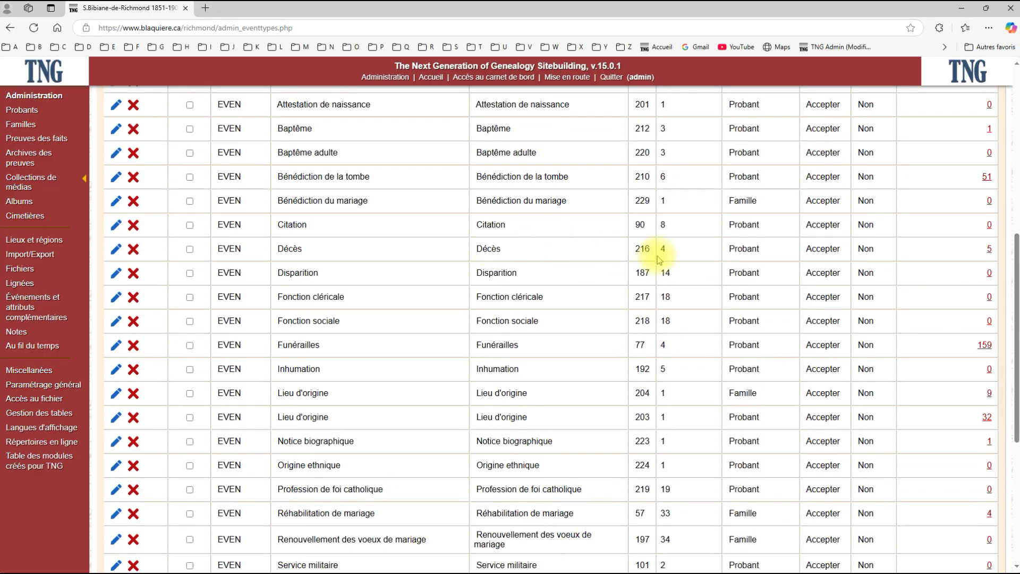
pyautogui.scroll(10, 659, 259)
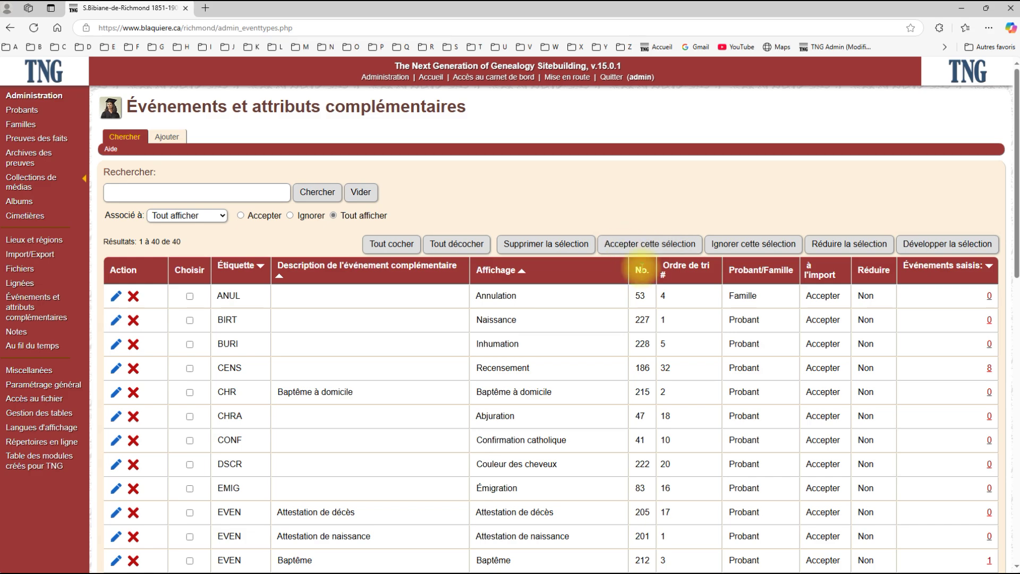
pyautogui.scroll(-8, 673, 343)
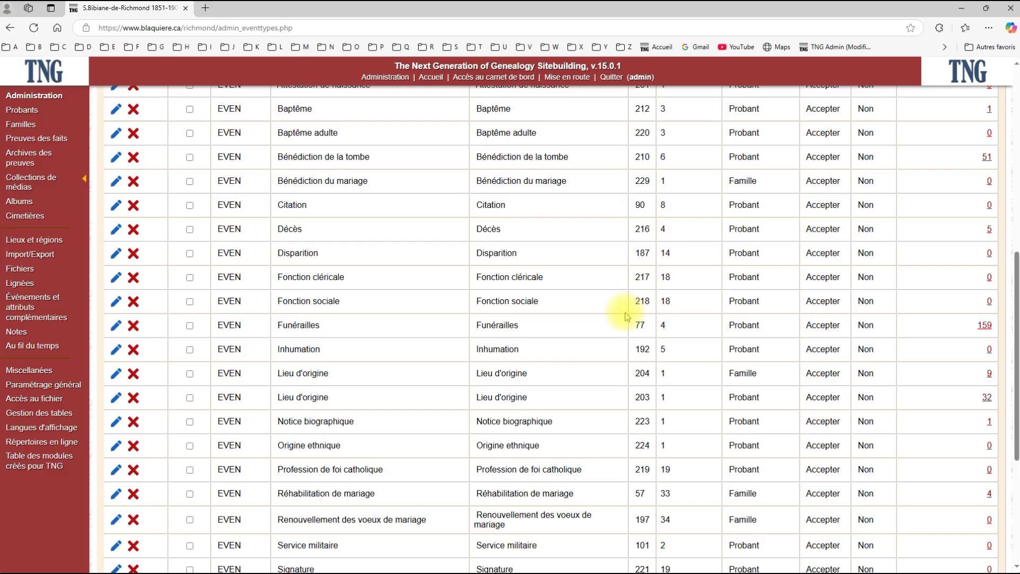
pyautogui.scroll(-5, 611, 319)
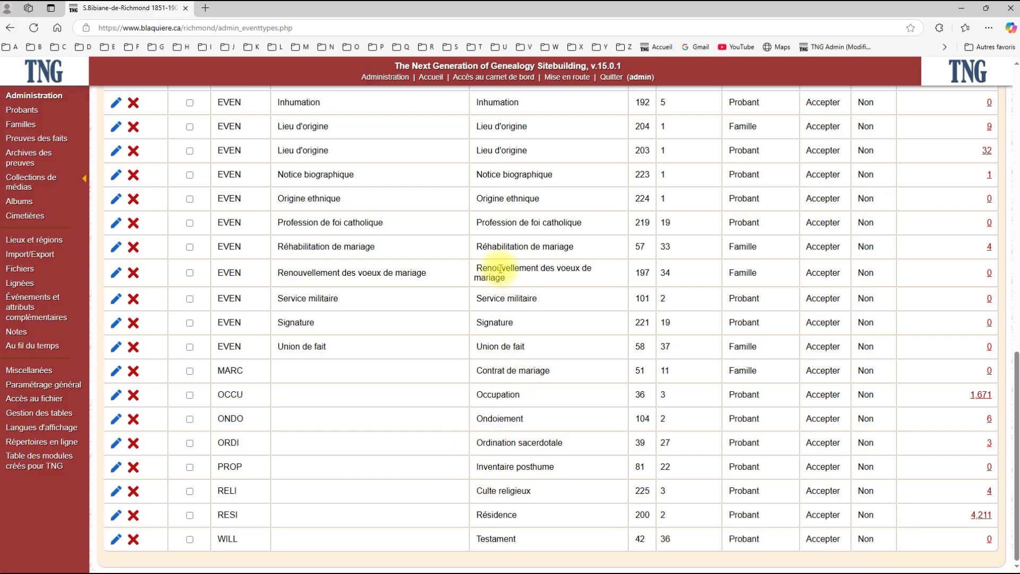
pyautogui.scroll(9, 500, 270)
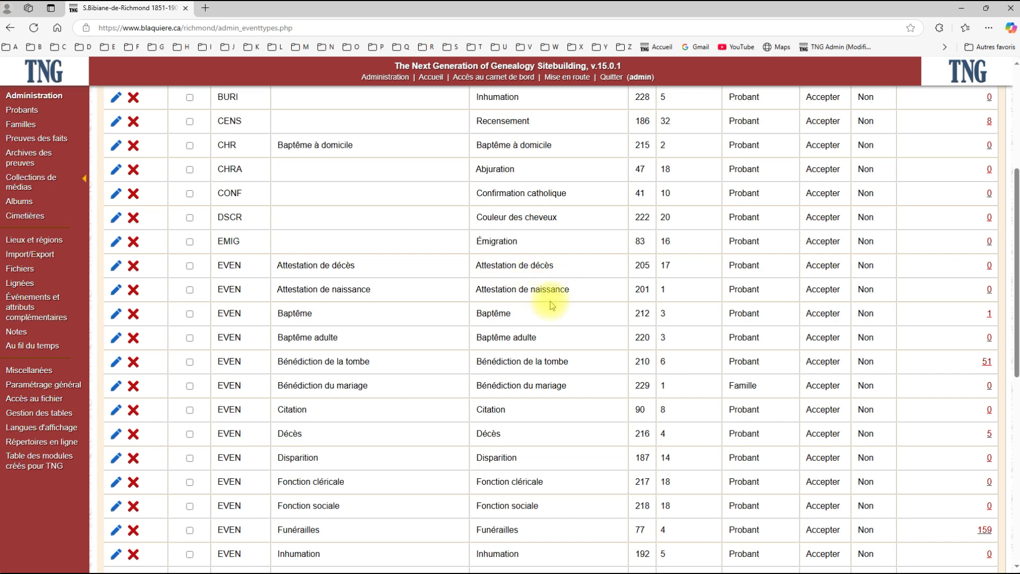
pyautogui.scroll(5, 497, 255)
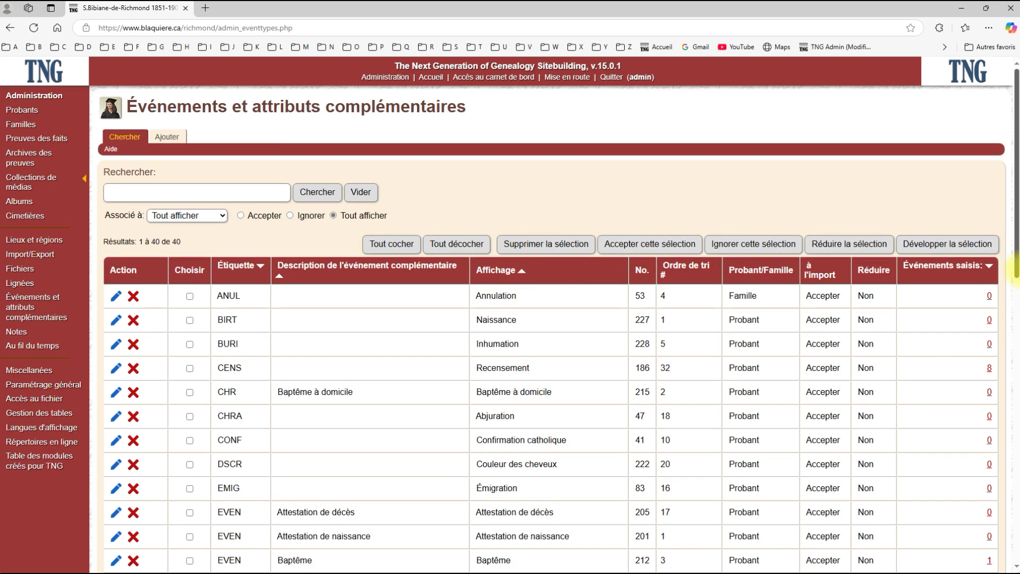
pyautogui.moveTo(1011, 240); pyautogui.dragTo(972, 485)
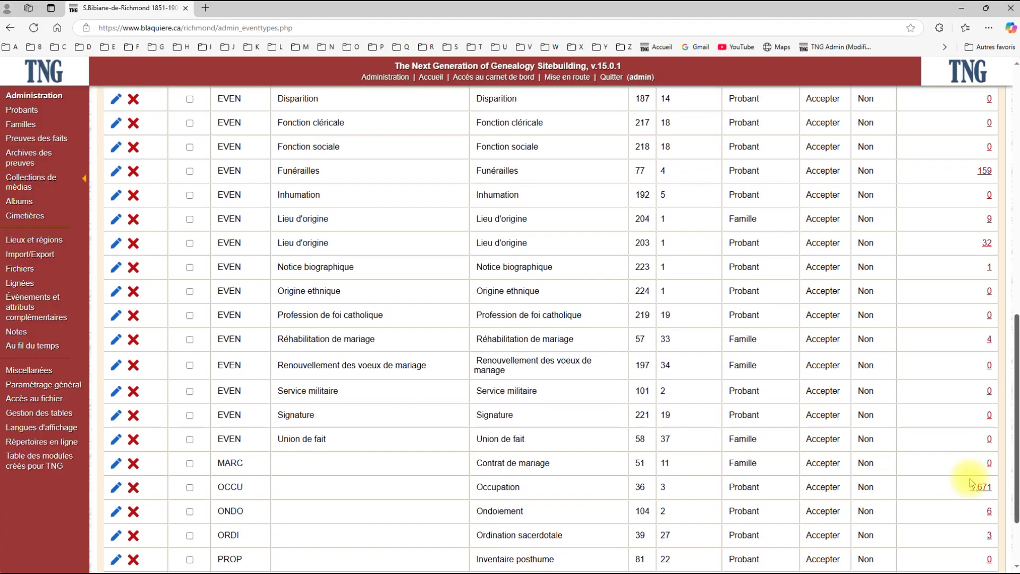
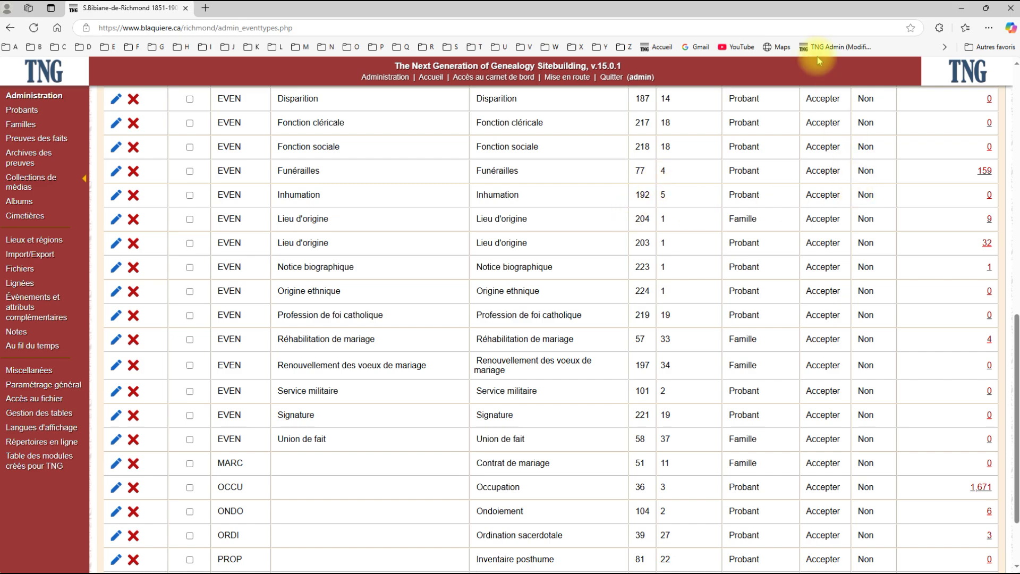
# Step: Review the available collection types in the media collections administration, and return to the site's home page
pyautogui.click(386, 78)
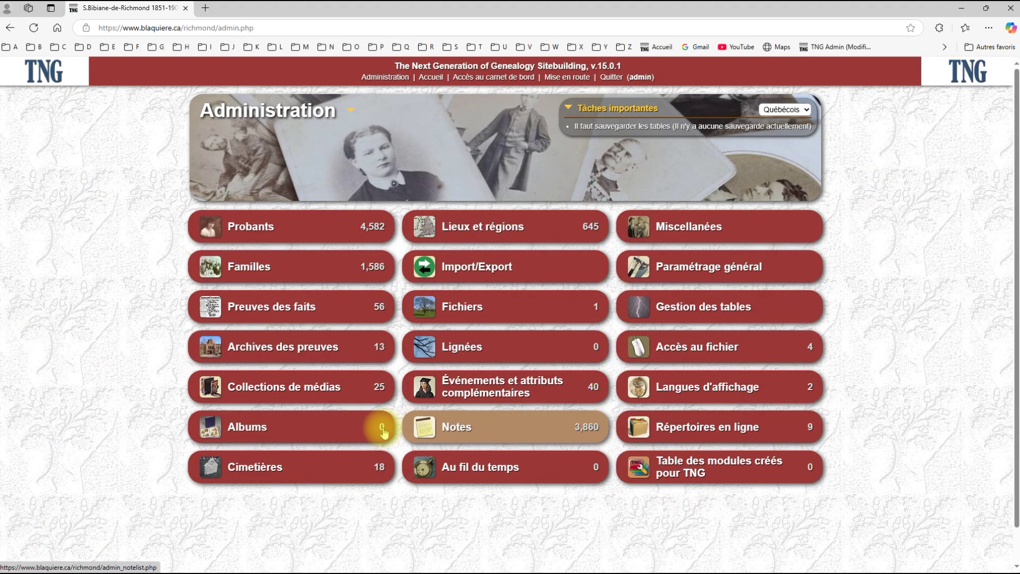
pyautogui.click(294, 391)
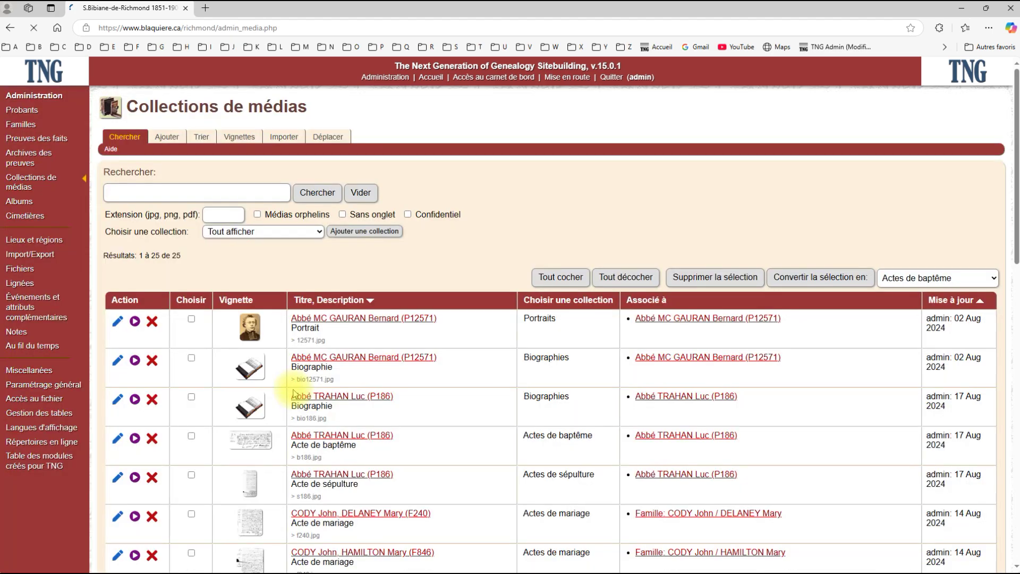
pyautogui.click(319, 232)
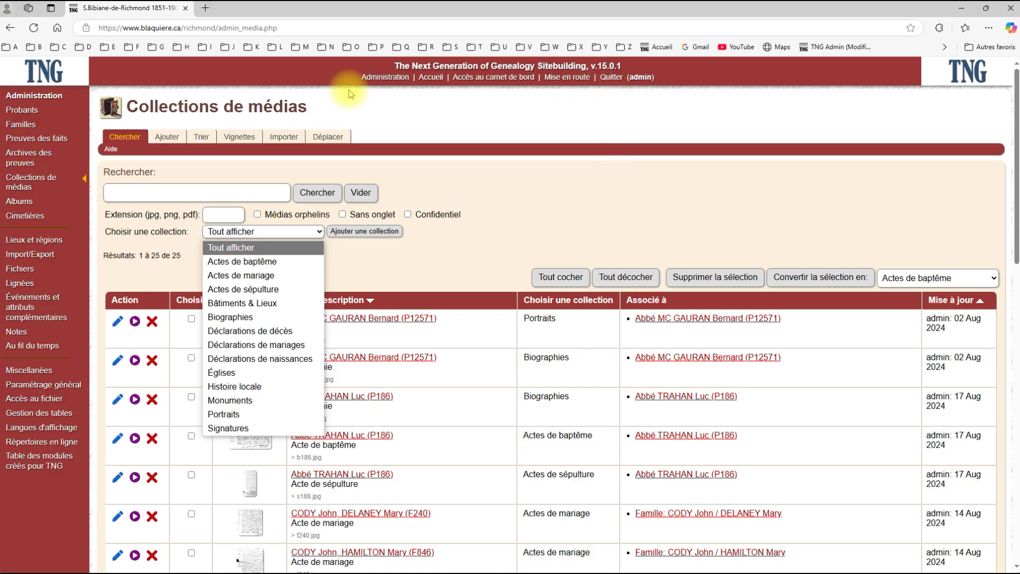
pyautogui.click(434, 77)
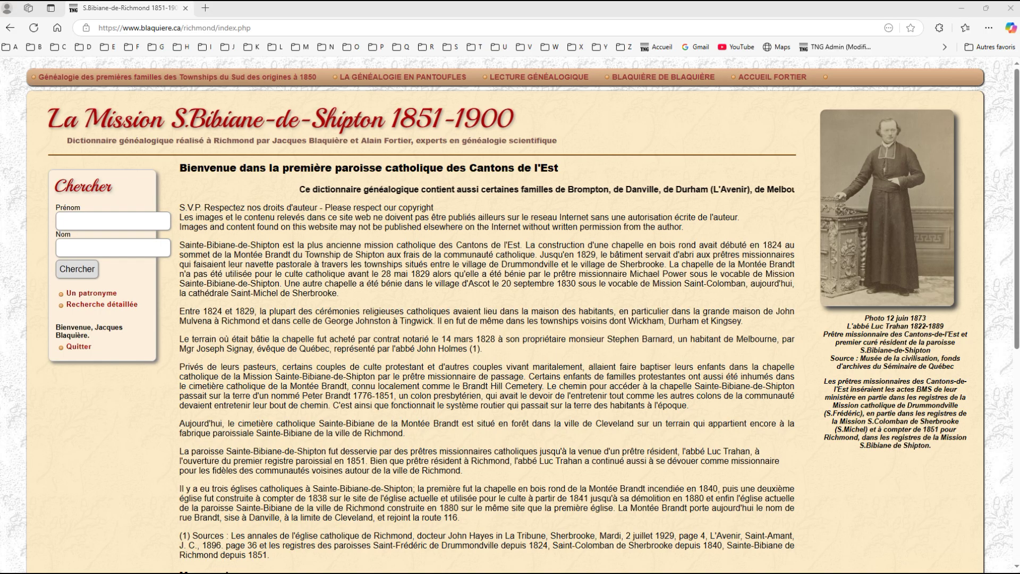
# Step: View the 1891 register image 3131513.jpg in the browser and open it in PhotoImpact
pyautogui.moveTo(0, 215); pyautogui.dragTo(453, 281)
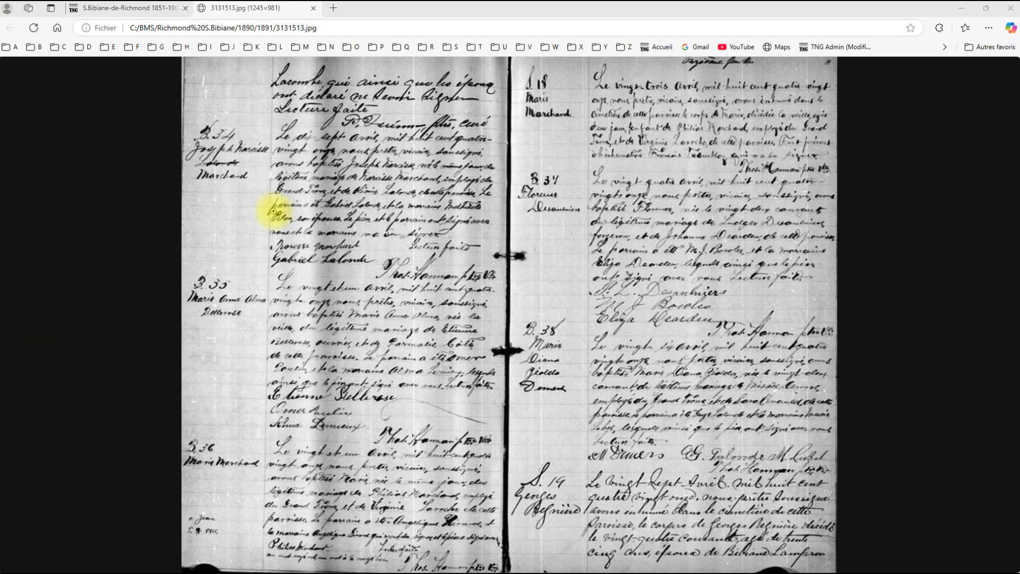
pyautogui.click(396, 13)
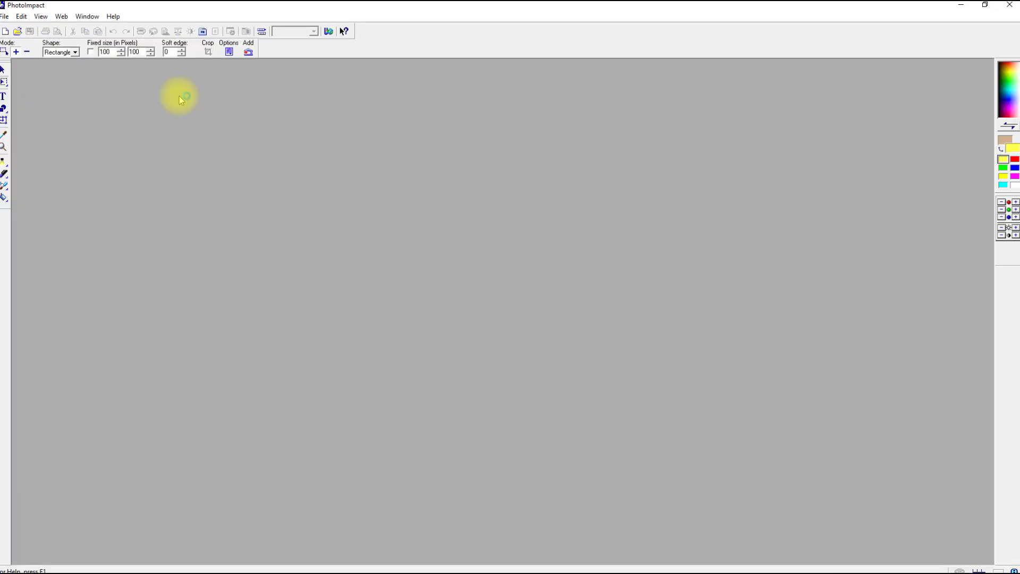
pyautogui.click(596, 363)
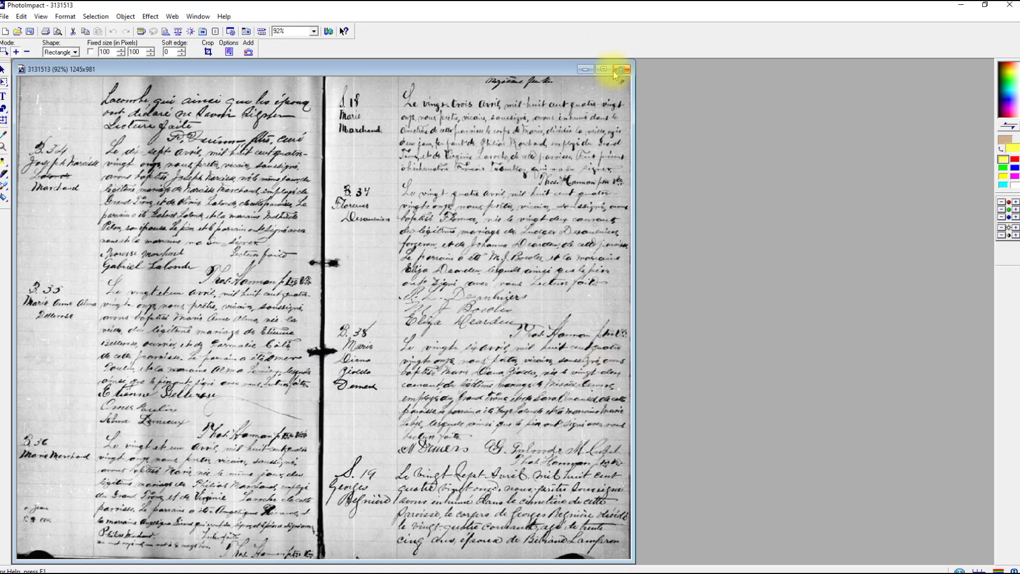
# Step: Copy the continuation of the marriage record above entry B. 34, about 621 × 143 pixels, from image 3131513 and close that image
pyautogui.click(604, 69)
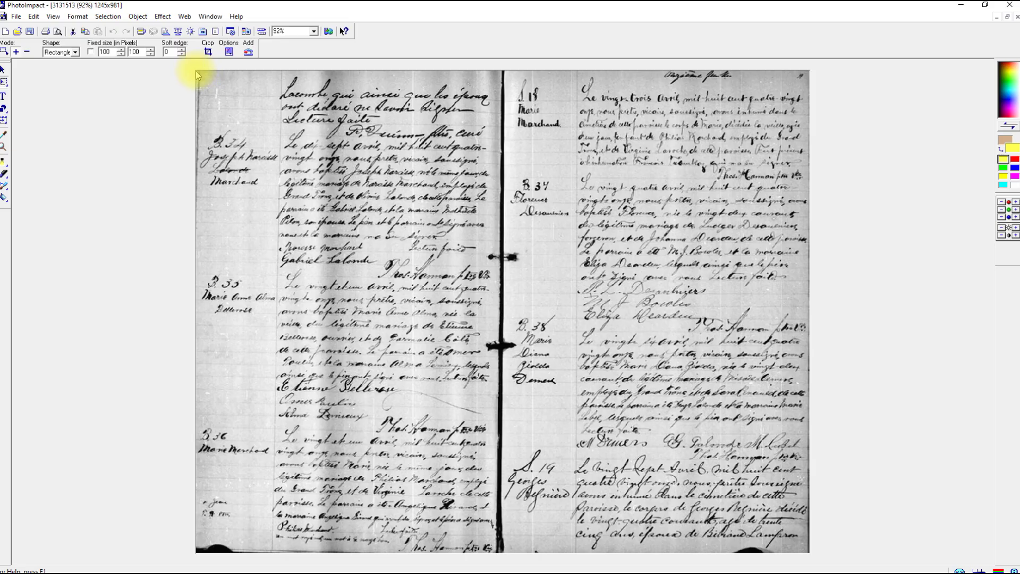
pyautogui.moveTo(196, 71); pyautogui.dragTo(502, 142)
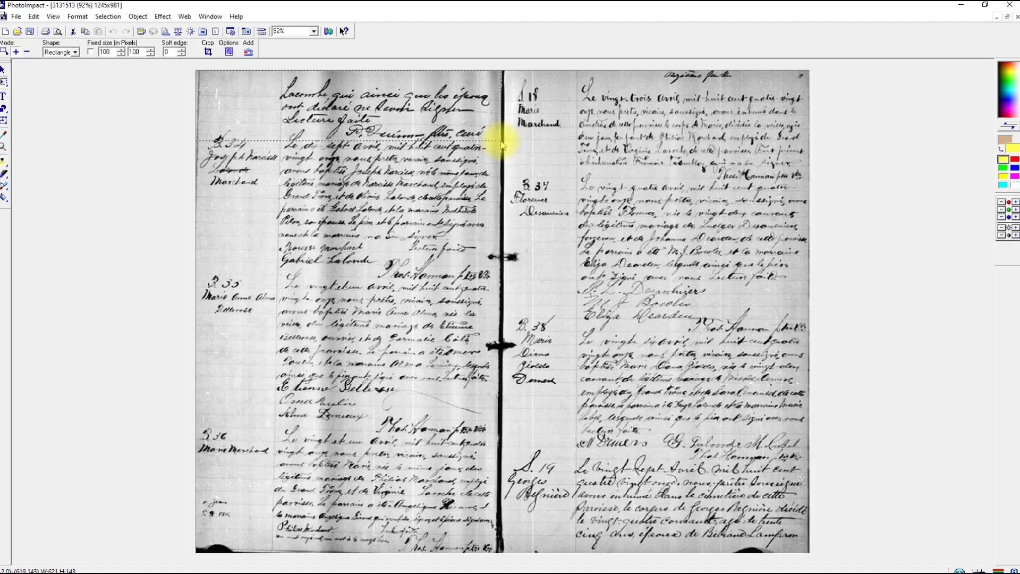
pyautogui.moveTo(502, 142); pyautogui.dragTo(502, 142)
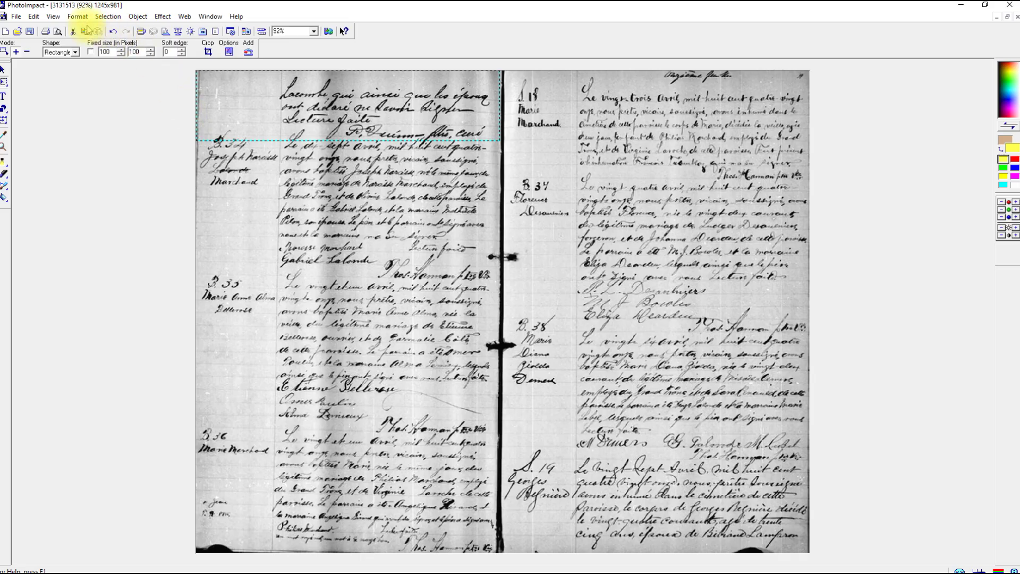
pyautogui.click(34, 18)
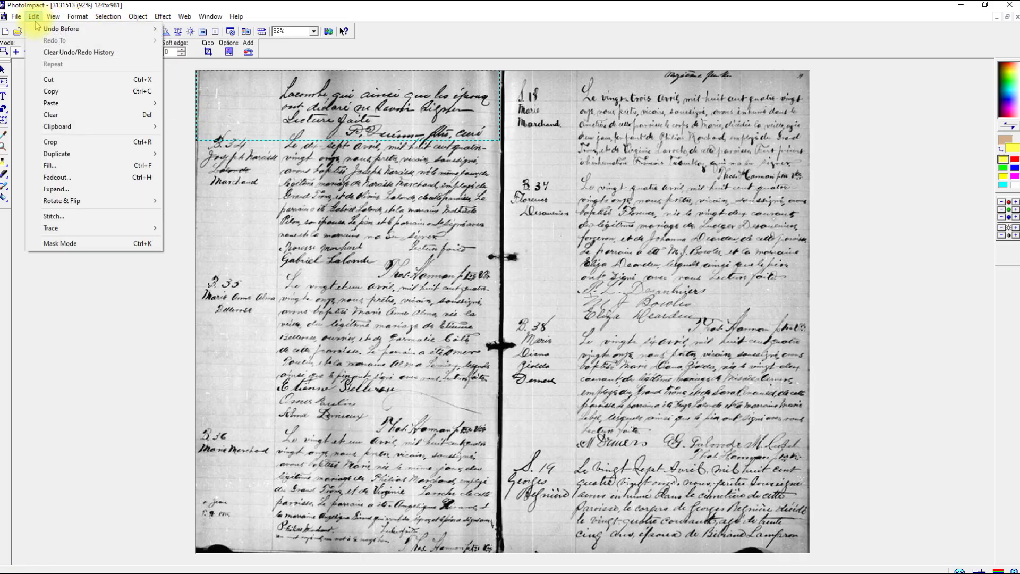
pyautogui.click(52, 93)
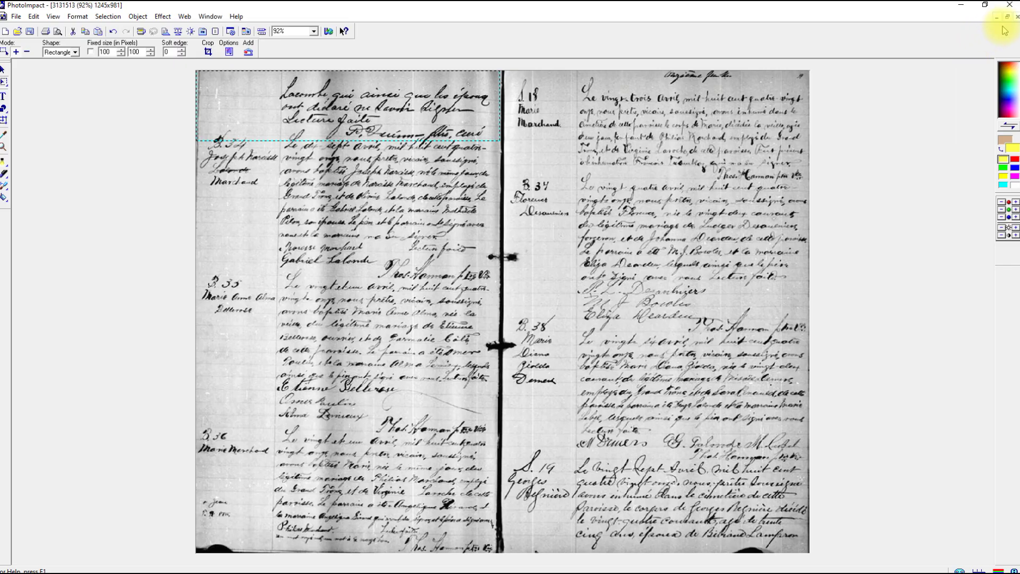
pyautogui.click(1017, 16)
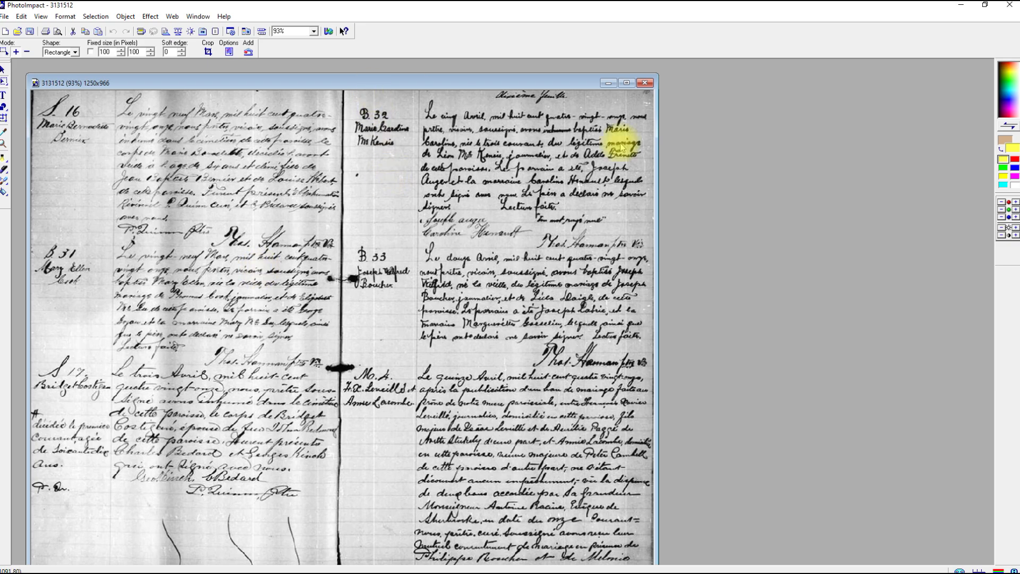
# Step: Crop image 3131512 to the M. 4 marriage entry on the lower part of the second page, about 630 × 414 pixels
pyautogui.click(626, 83)
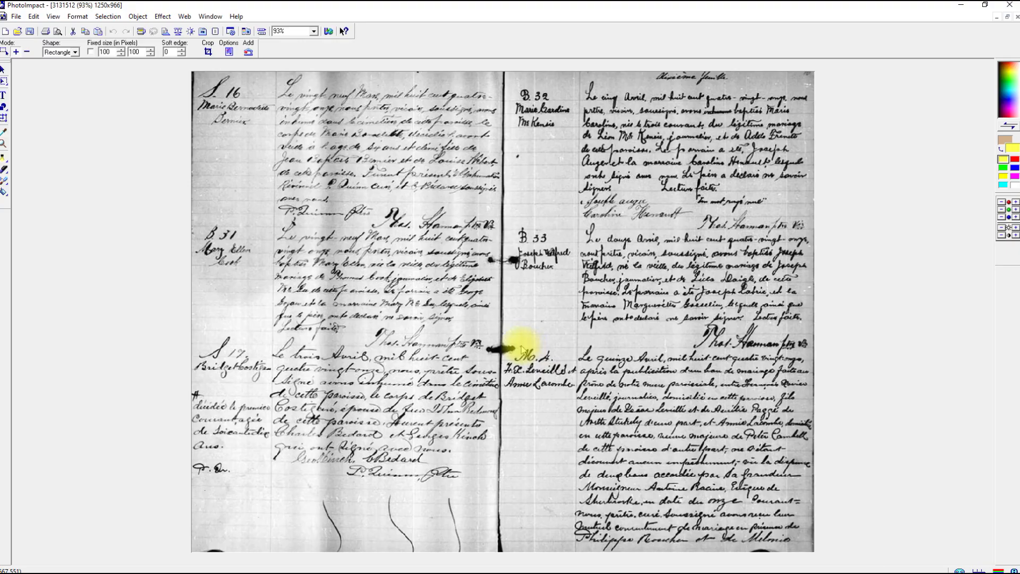
pyautogui.click(500, 348)
pyautogui.moveTo(500, 348); pyautogui.dragTo(816, 555)
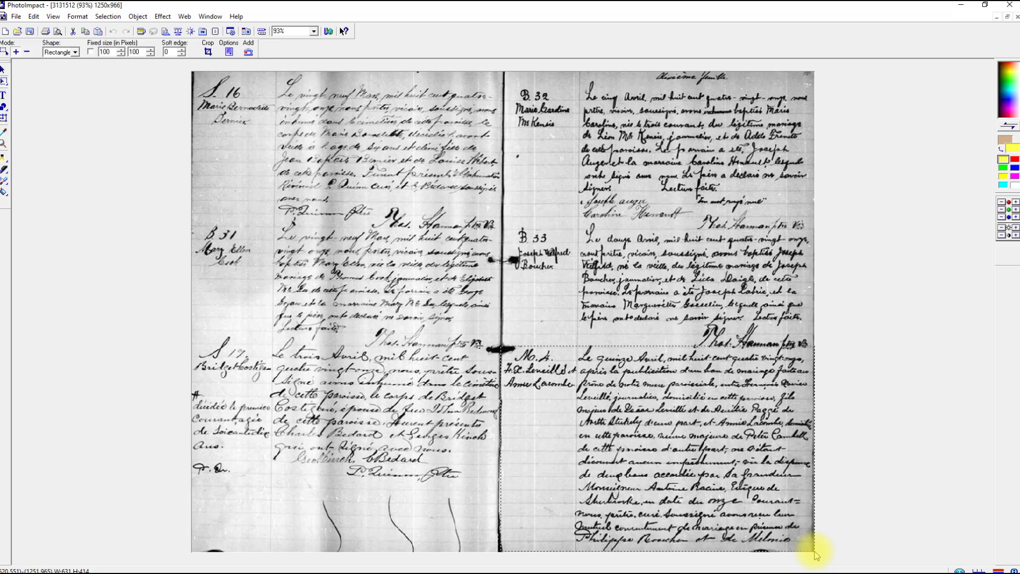
pyautogui.moveTo(815, 555); pyautogui.dragTo(816, 555)
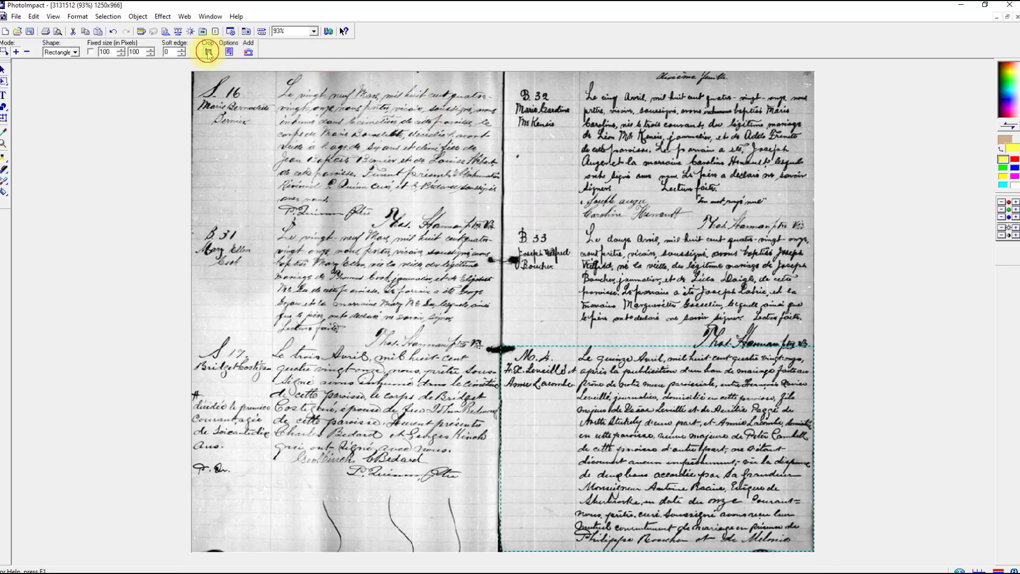
pyautogui.click(208, 52)
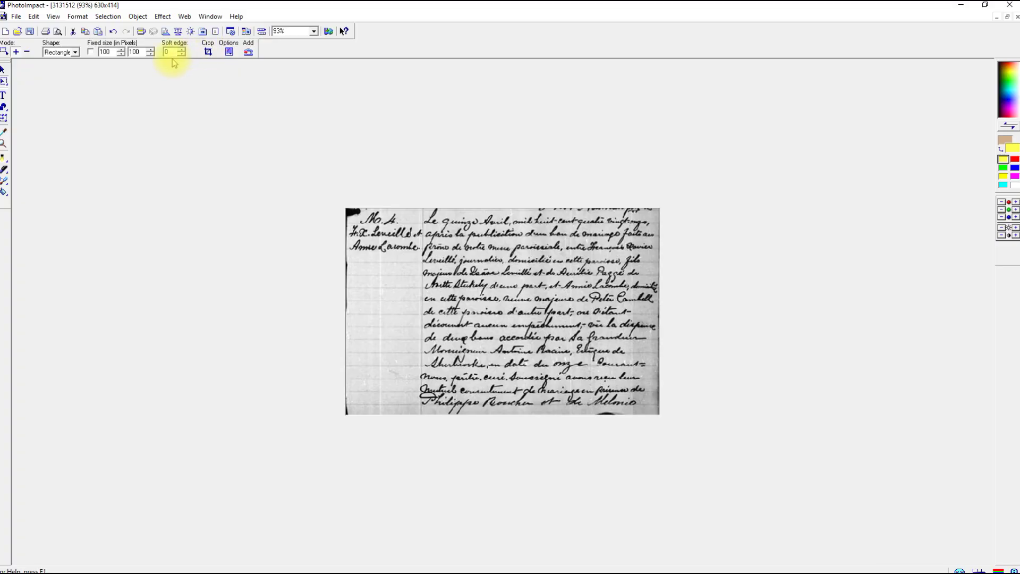
# Step: Open the Expand settings for the canvas of the cropped marriage record
pyautogui.click(50, 17)
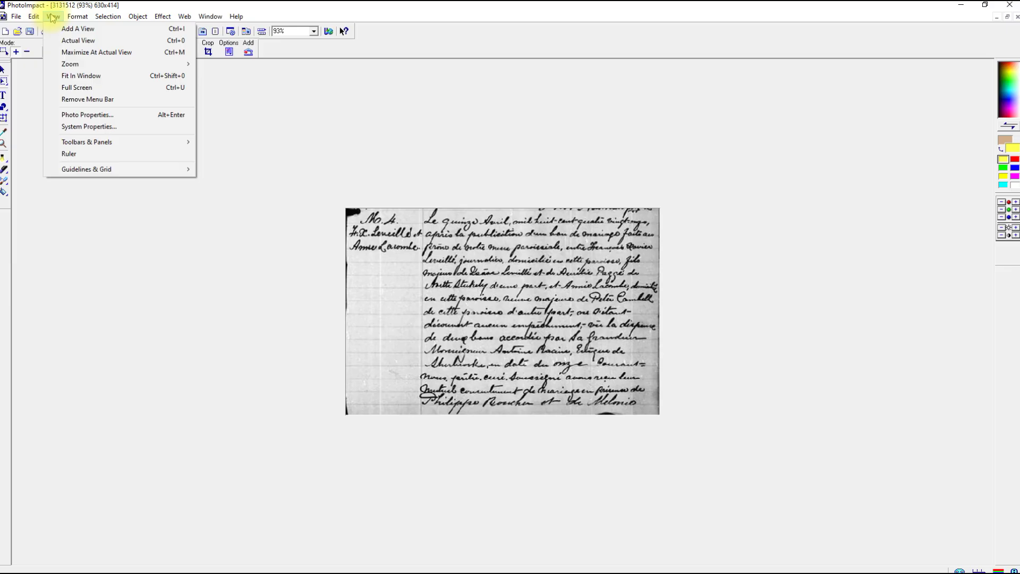
pyautogui.moveTo(34, 16)
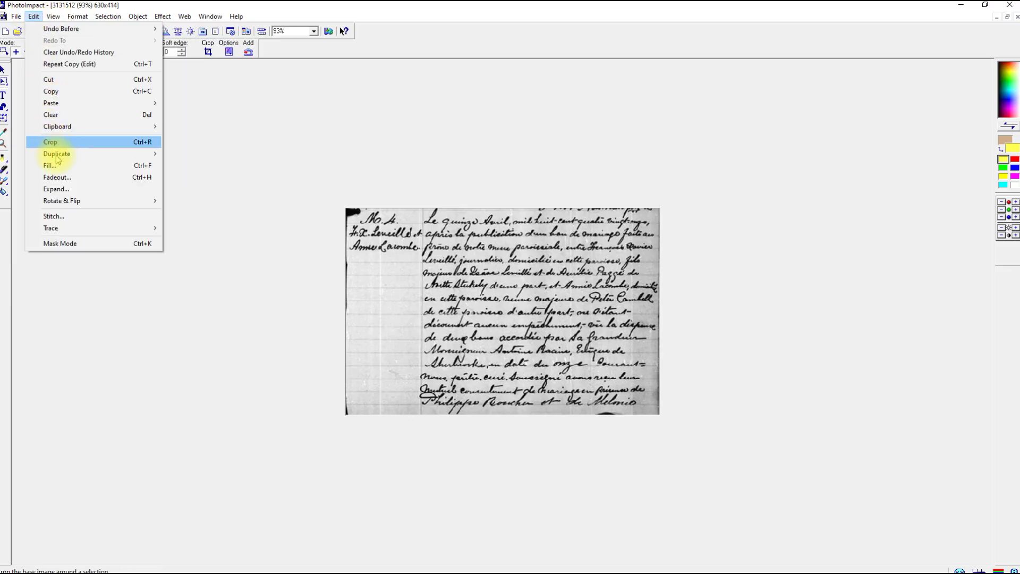
pyautogui.click(58, 189)
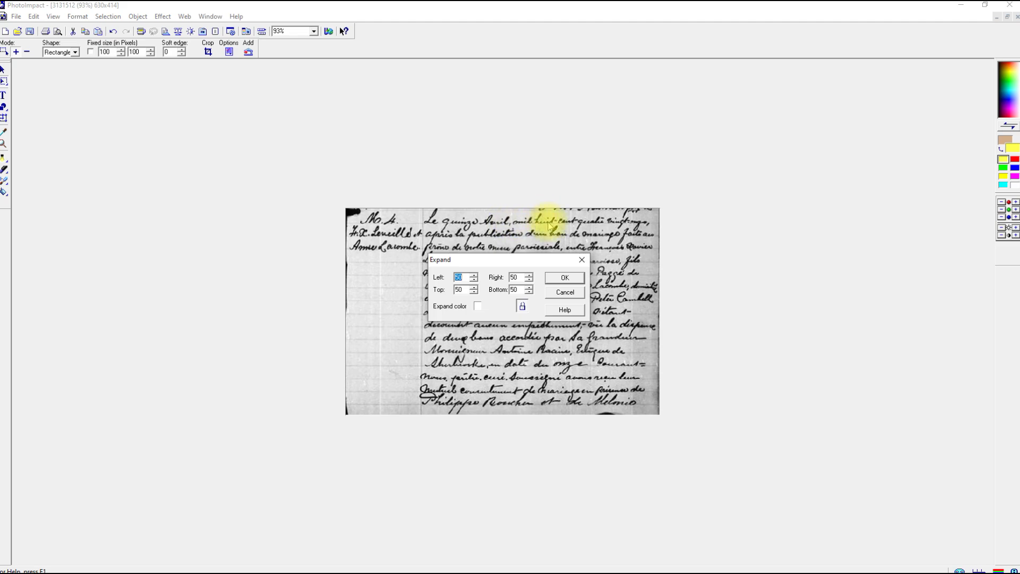
# Step: Expand the canvas by 400 pixels at the bottom only, with the left, right and top margins at 0
pyautogui.write('0')
pyautogui.click(523, 306)
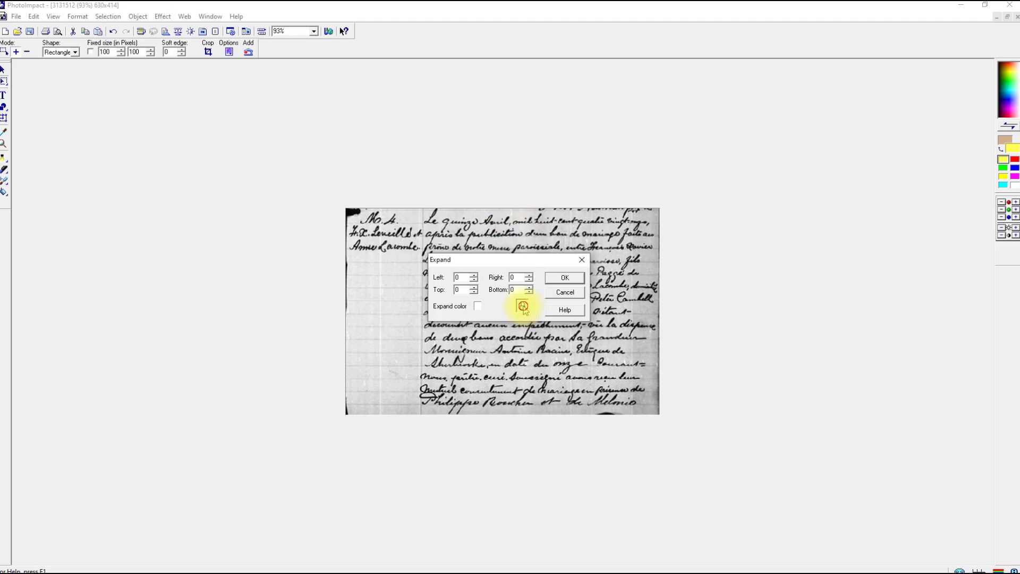
pyautogui.click(523, 289)
pyautogui.doubleClick(515, 290)
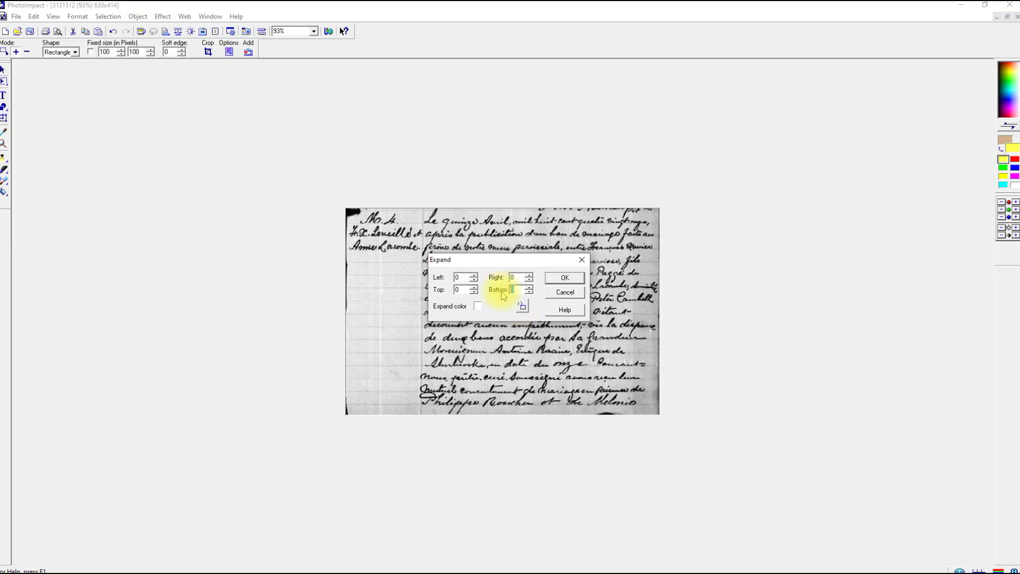
pyautogui.write('400')
pyautogui.click(565, 281)
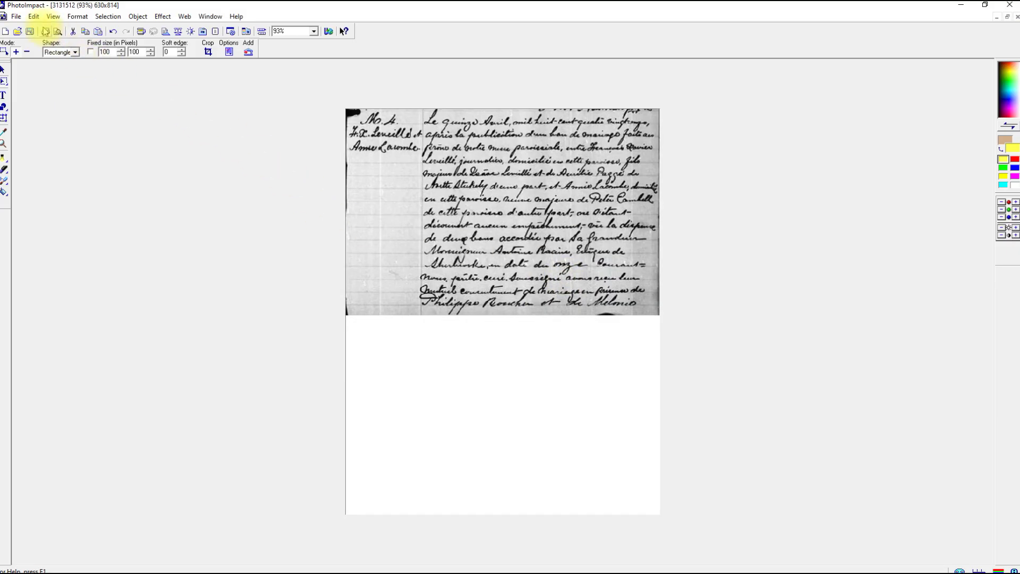
# Step: Paste the copied end of the record directly beneath the first part and crop the image to the two joined pieces
pyautogui.click(30, 16)
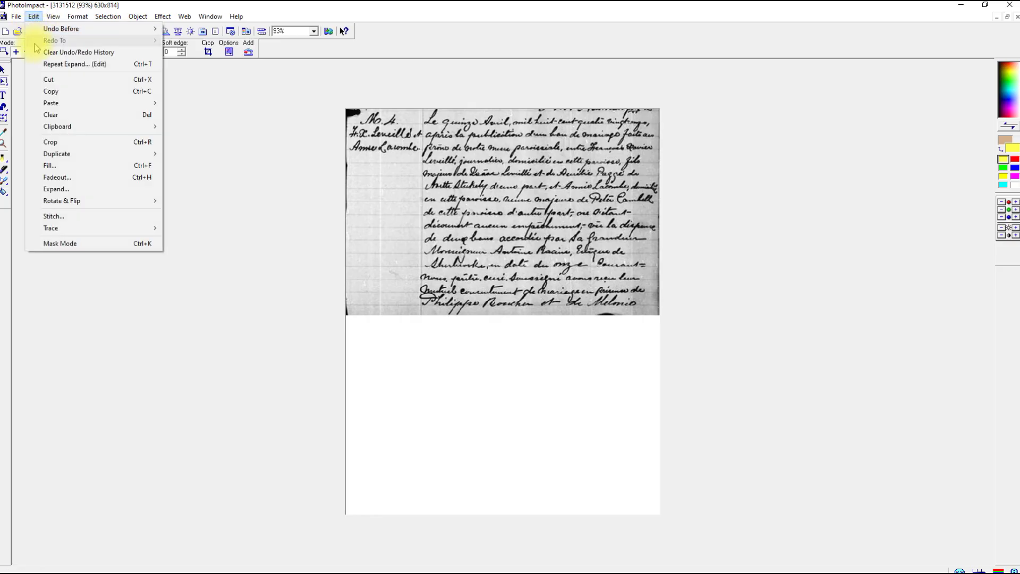
pyautogui.moveTo(135, 106)
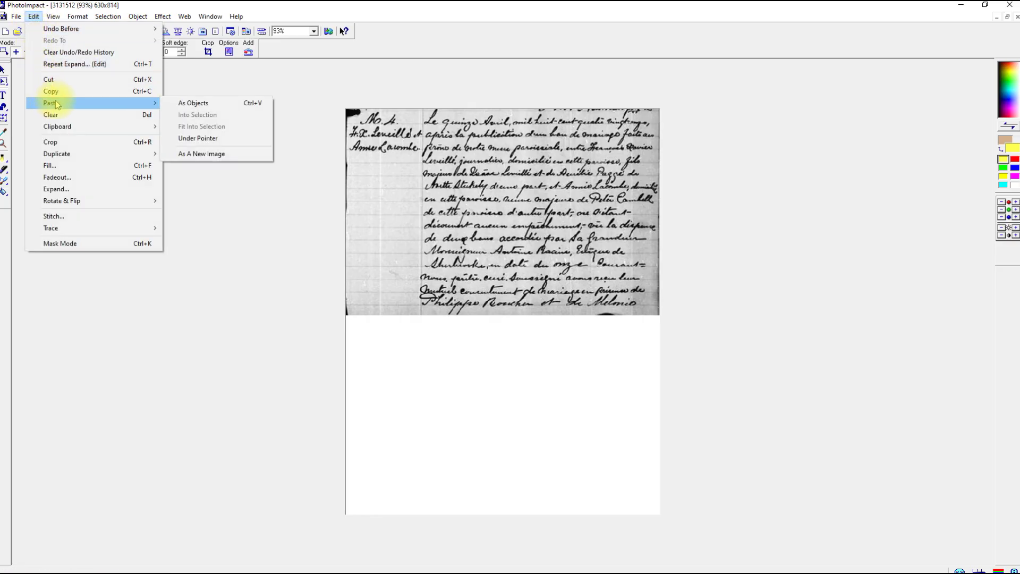
pyautogui.click(202, 139)
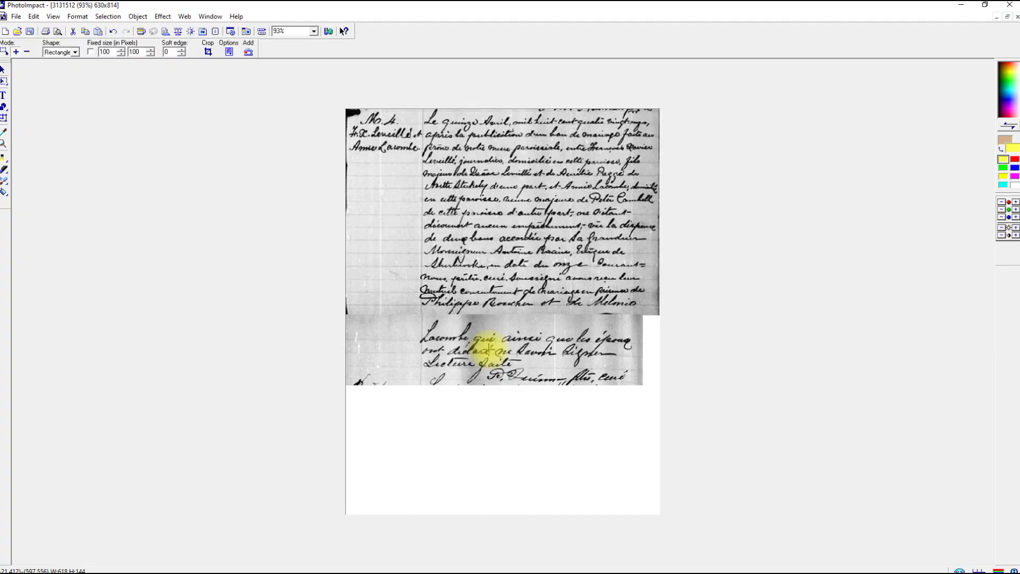
pyautogui.click(488, 348)
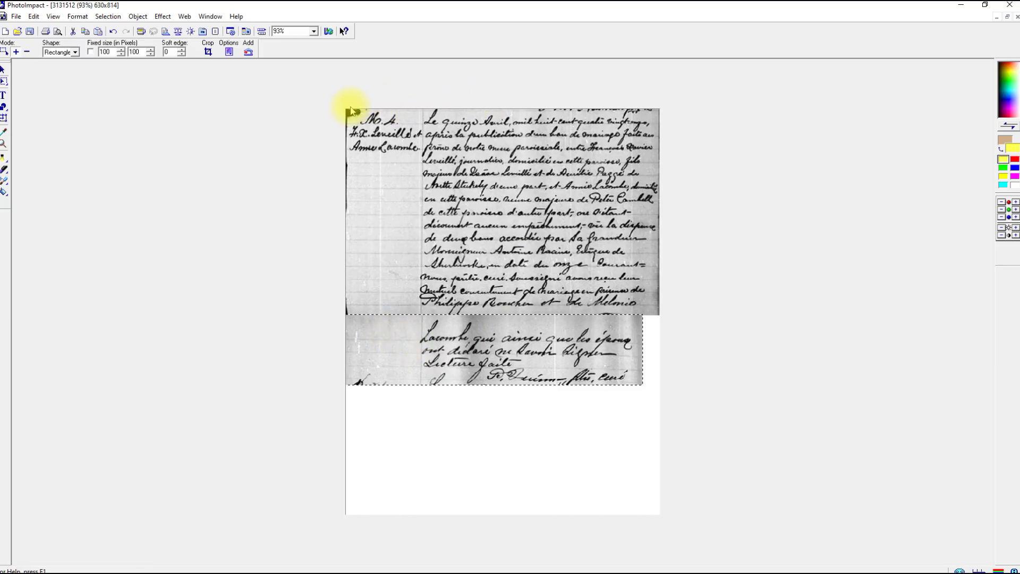
pyautogui.moveTo(347, 108); pyautogui.dragTo(660, 388)
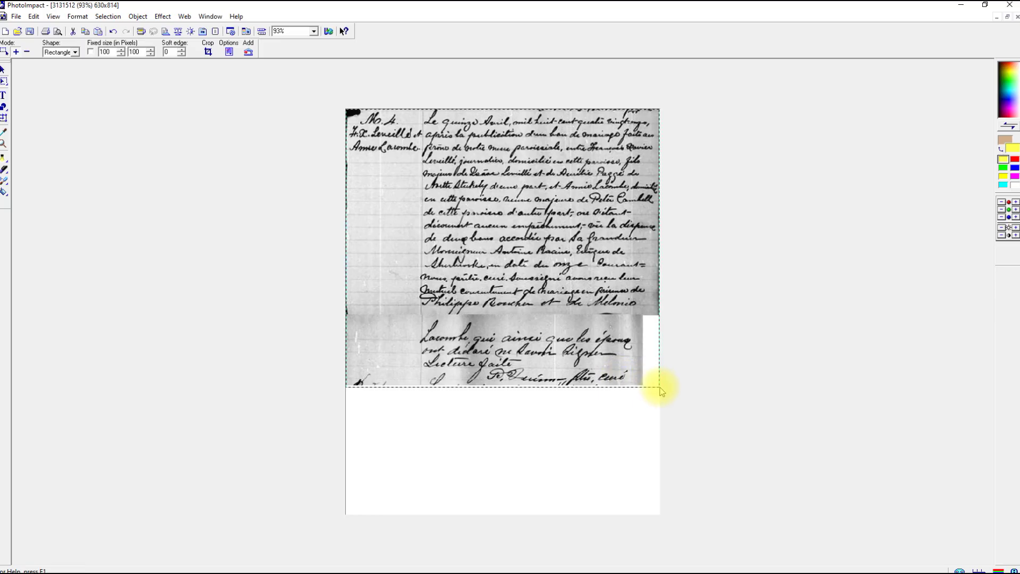
pyautogui.click(209, 54)
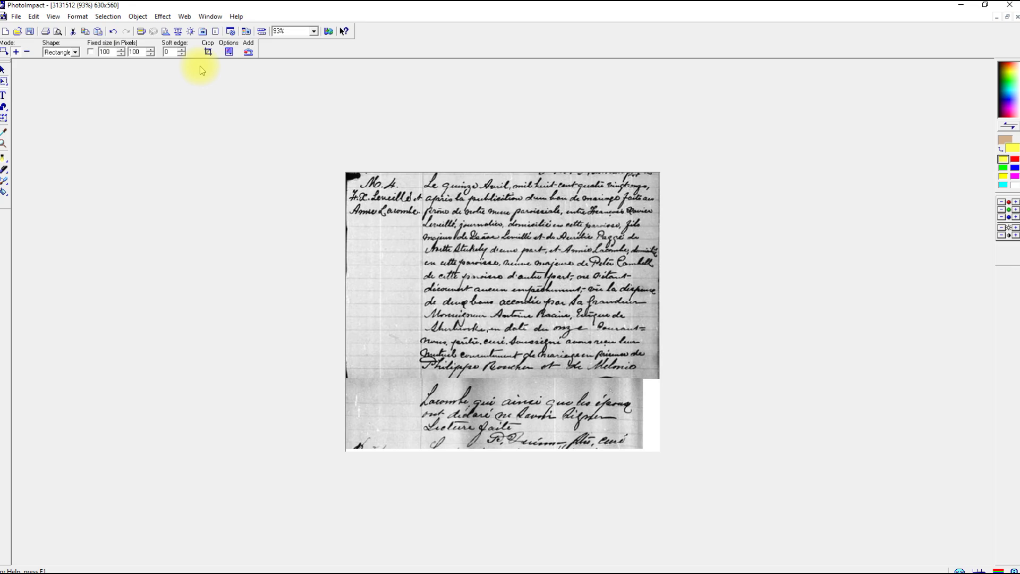
# Step: Start saving the joined image under a new name and browse up to the root of drive C:
pyautogui.click(16, 16)
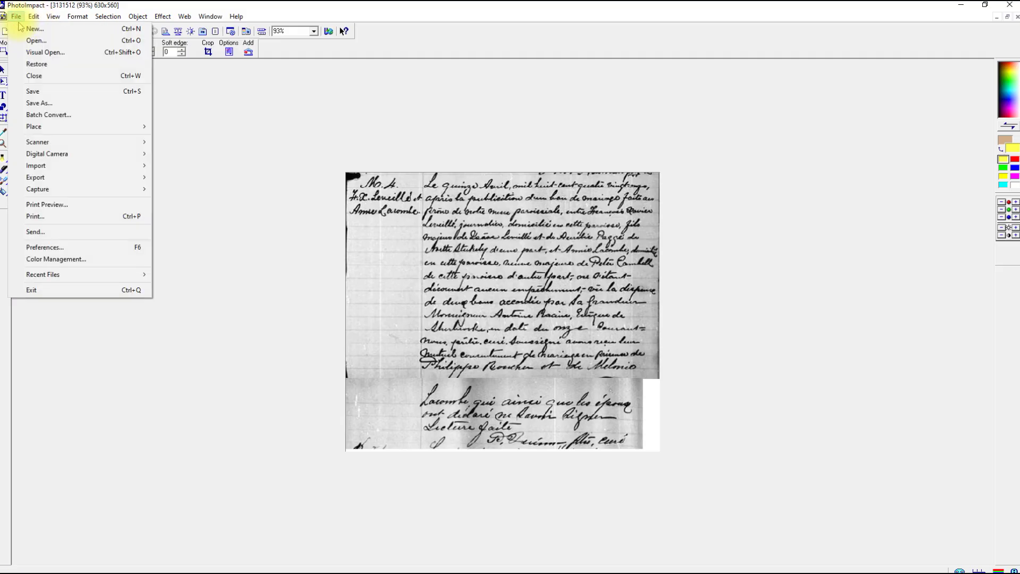
pyautogui.click(35, 102)
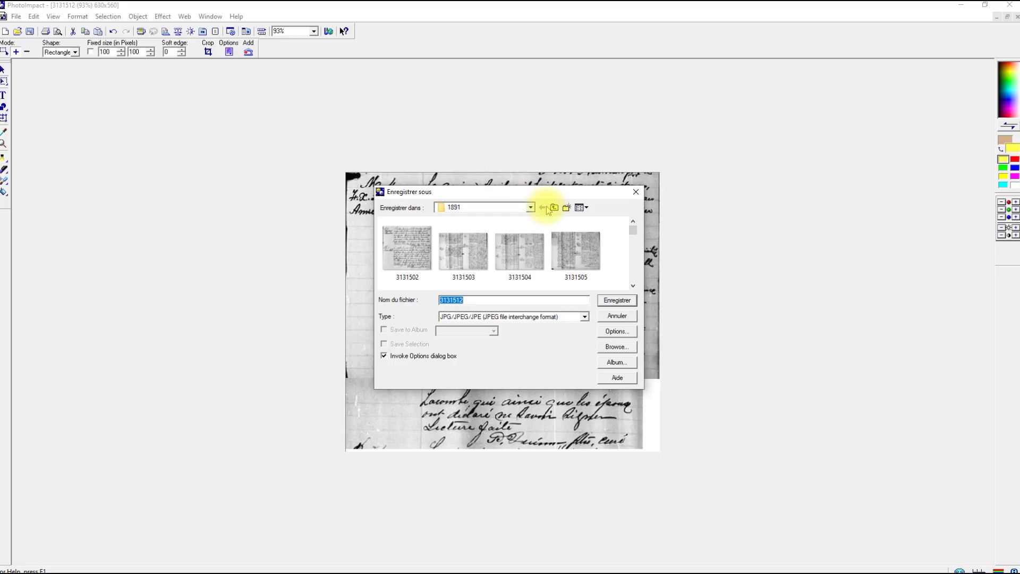
pyautogui.click(554, 209)
pyautogui.click(554, 209)
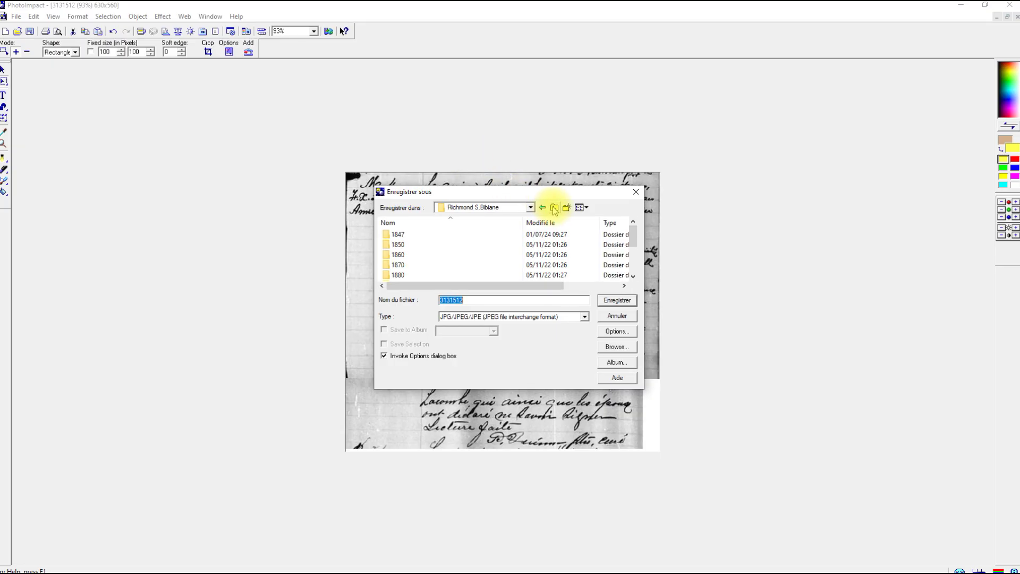
pyautogui.click(554, 208)
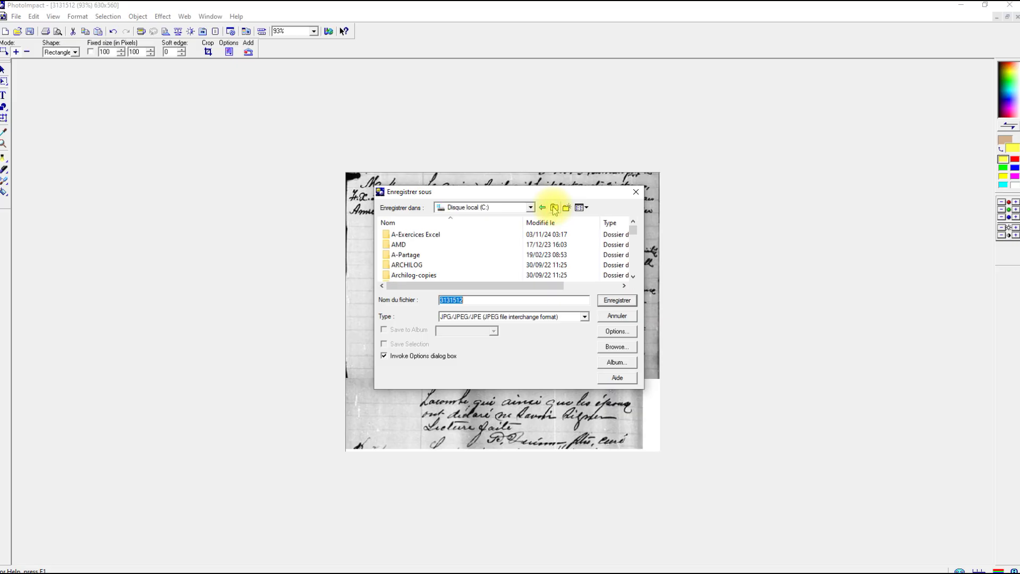
# Step: Choose the tng\actes\mariages folder on drive C: as the save location
pyautogui.scroll(-3, 473, 248)
pyautogui.scroll(-5, 472, 246)
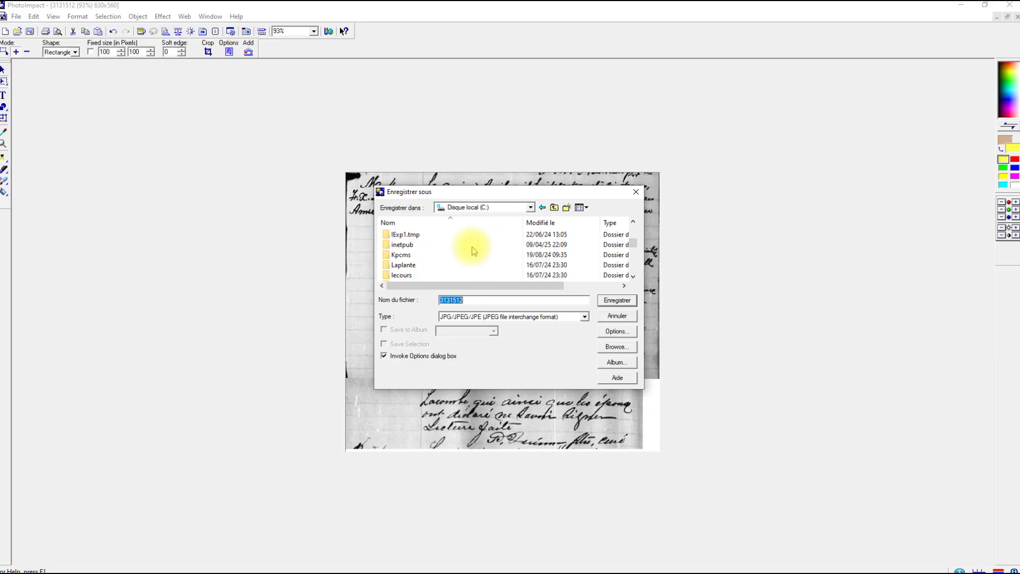
pyautogui.scroll(-8, 471, 247)
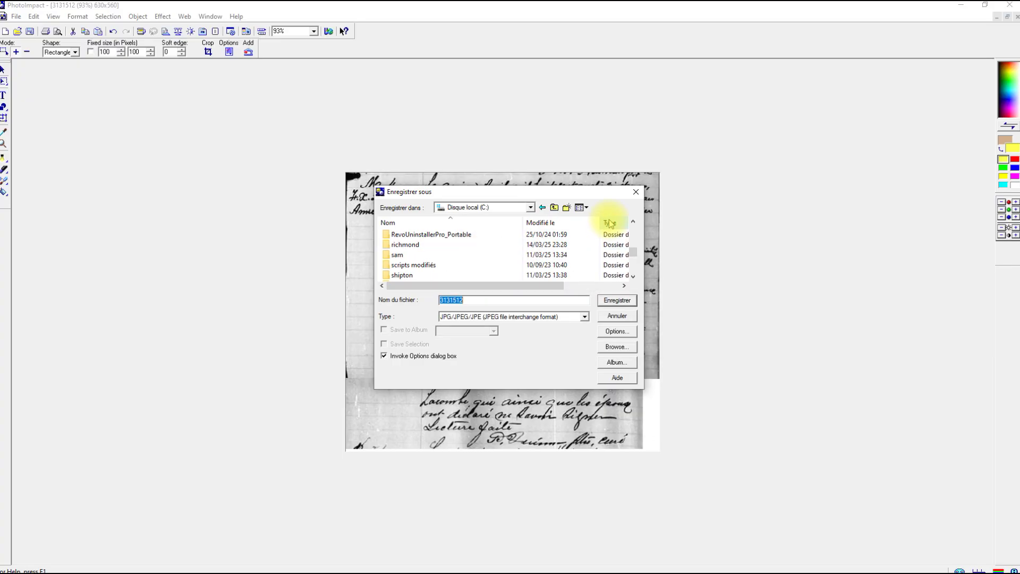
pyautogui.moveTo(632, 251); pyautogui.dragTo(633, 259)
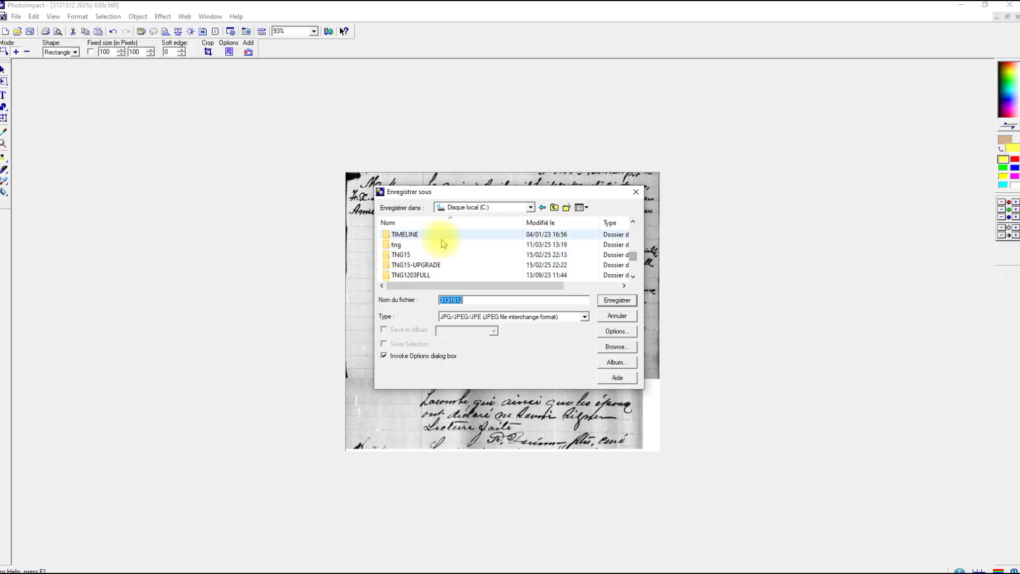
pyautogui.click(408, 247)
pyautogui.doubleClick(408, 247)
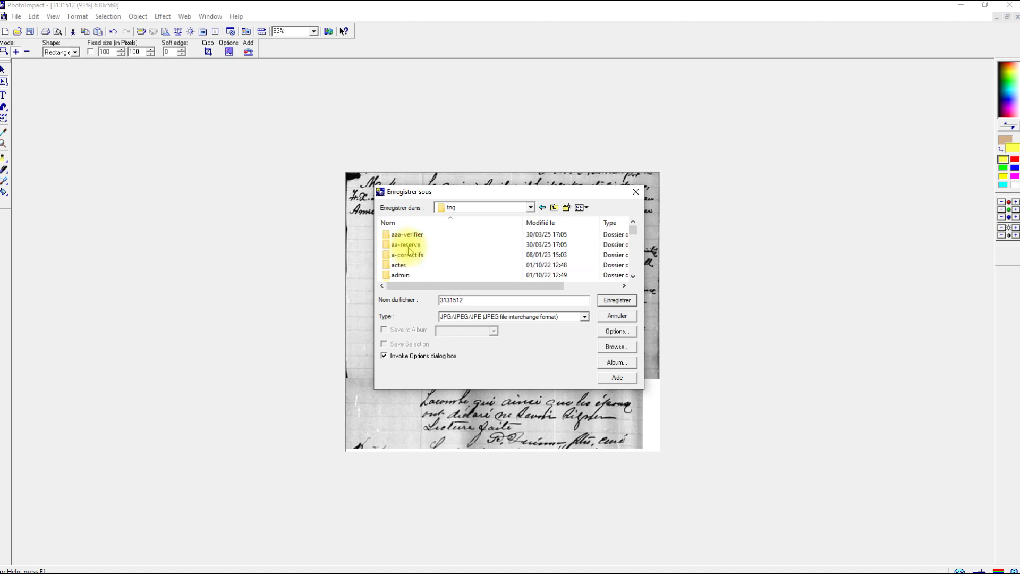
pyautogui.click(407, 266)
pyautogui.doubleClick(407, 265)
pyautogui.click(409, 246)
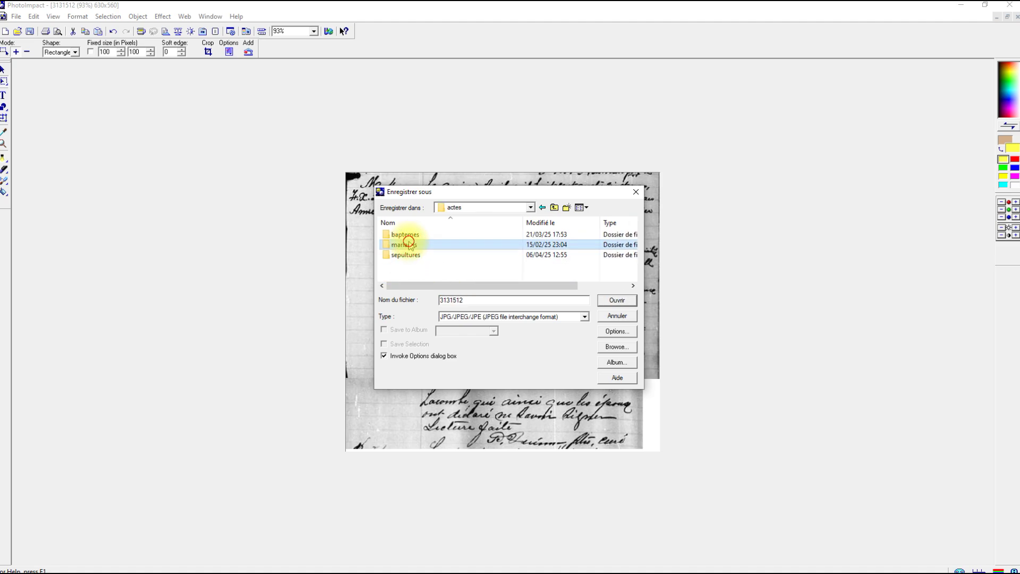
pyautogui.doubleClick(409, 245)
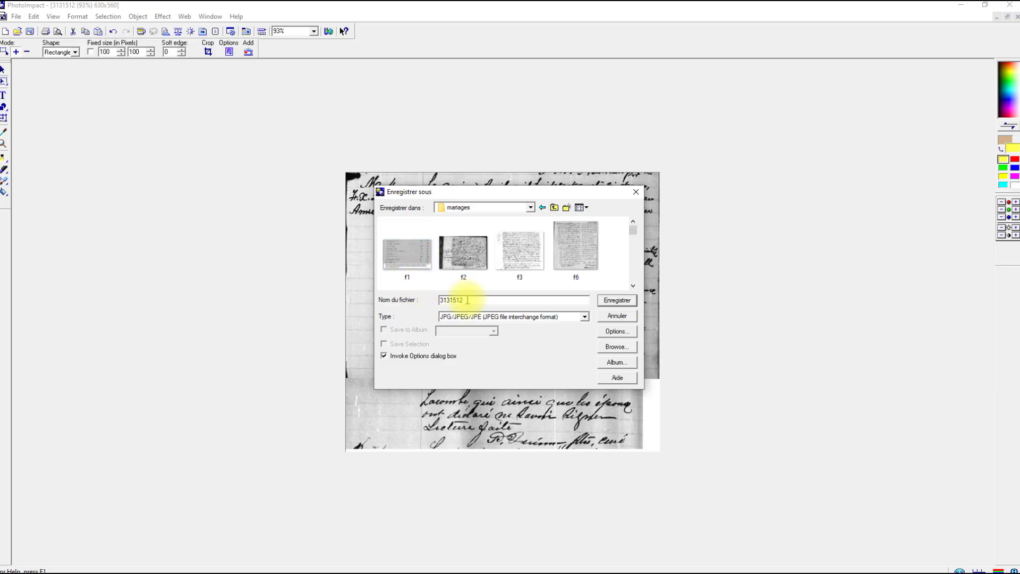
# Step: Save the image as f1895.jpg with the JPEG Q75 Progressive preset and close it
pyautogui.moveTo(467, 300); pyautogui.dragTo(390, 299)
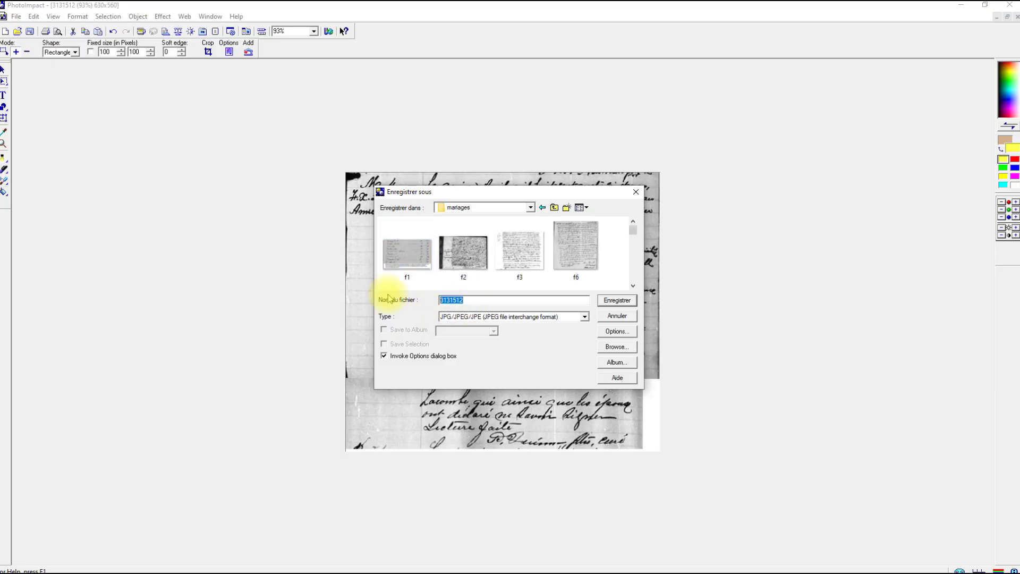
pyautogui.write('f')
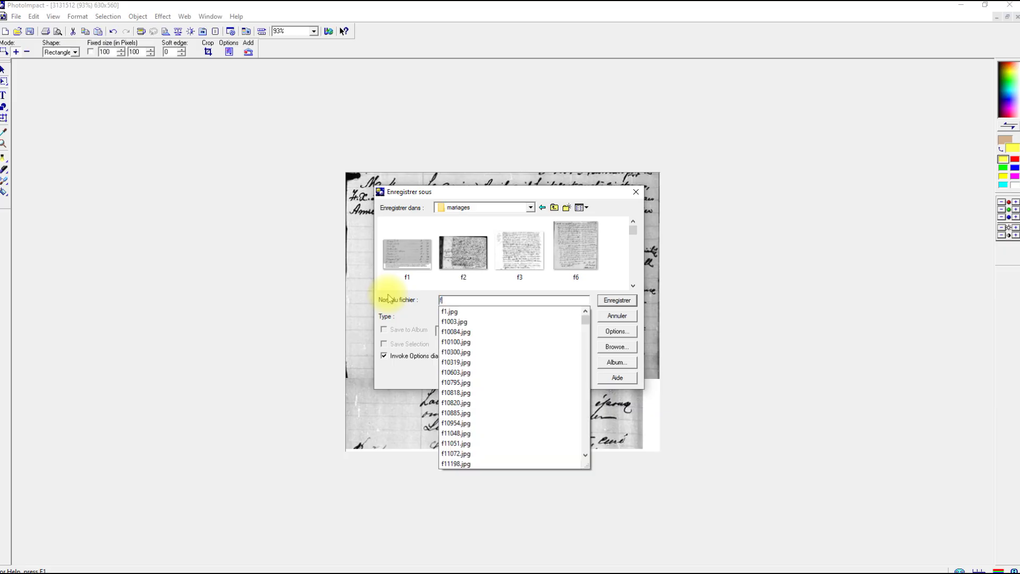
pyautogui.write('189')
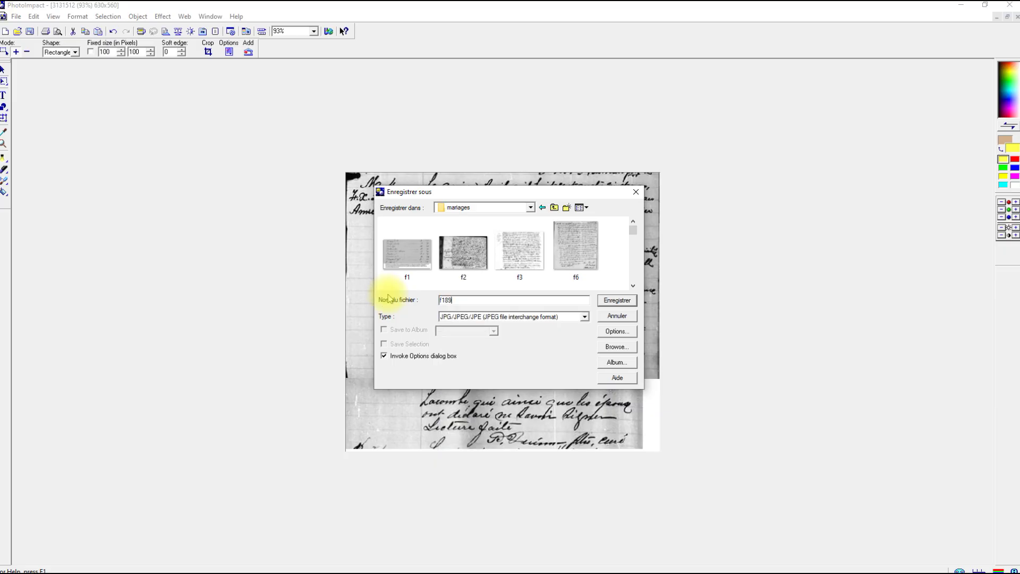
pyautogui.write('5.jpg')
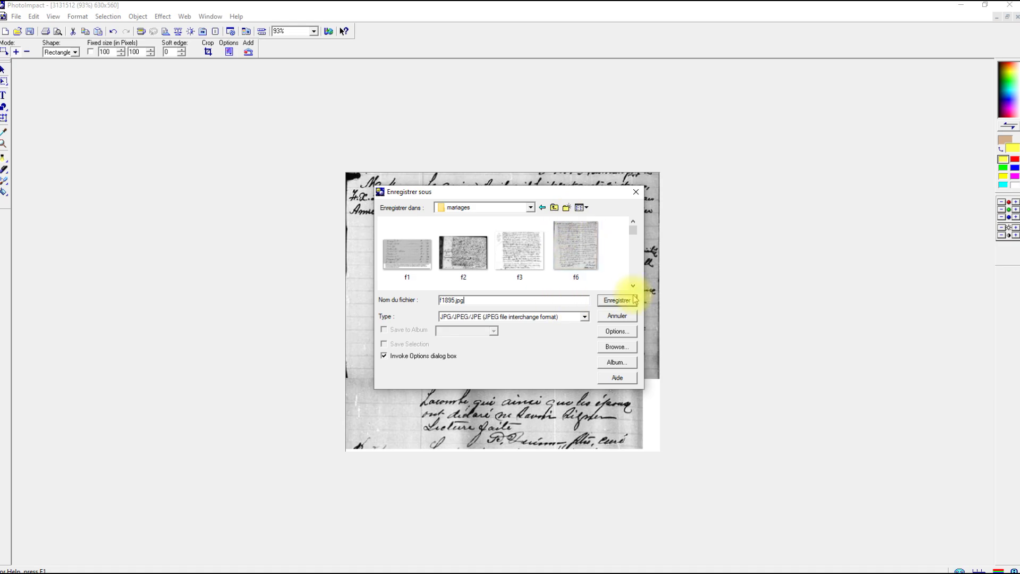
pyautogui.click(616, 305)
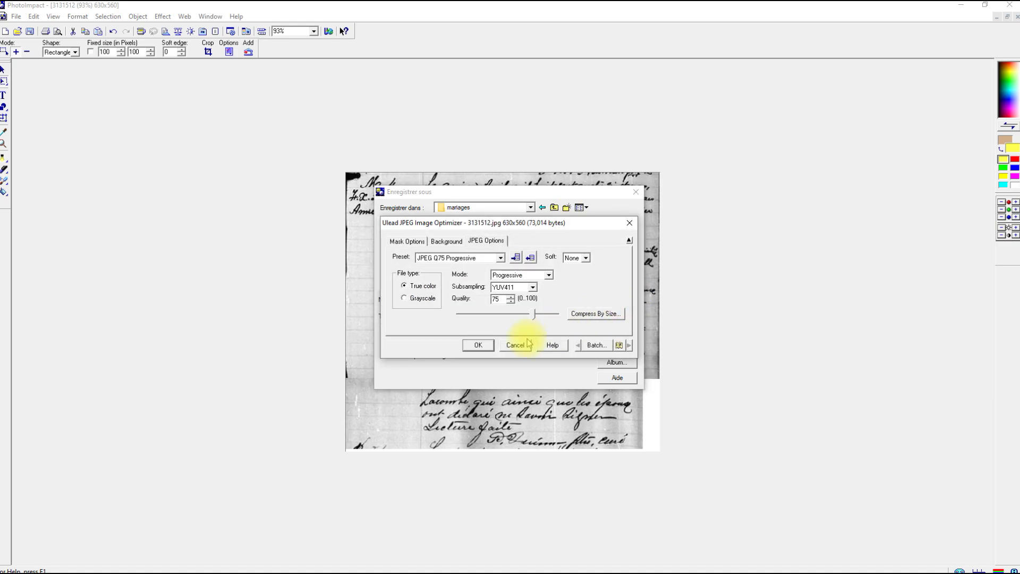
pyautogui.click(478, 345)
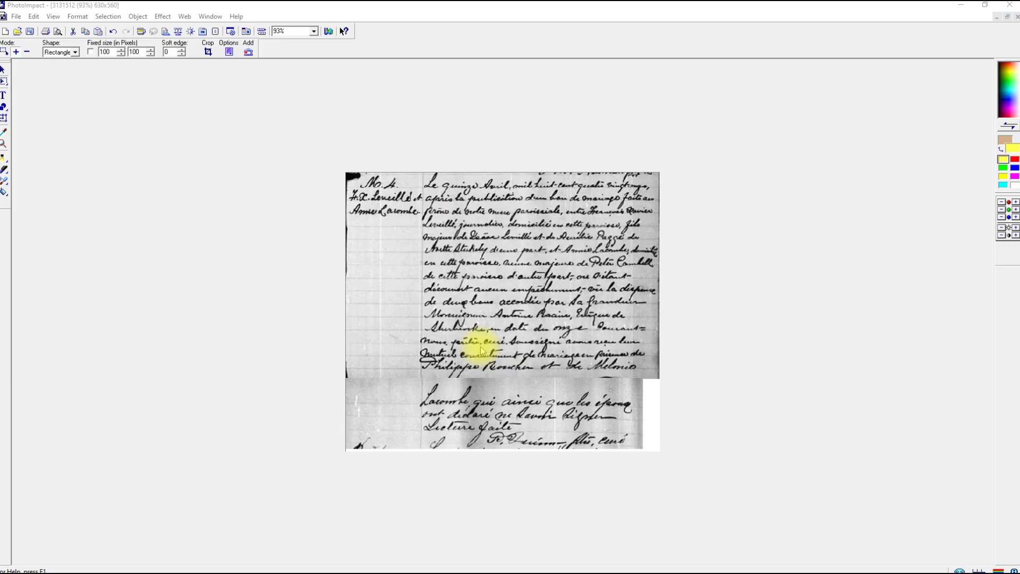
pyautogui.click(522, 319)
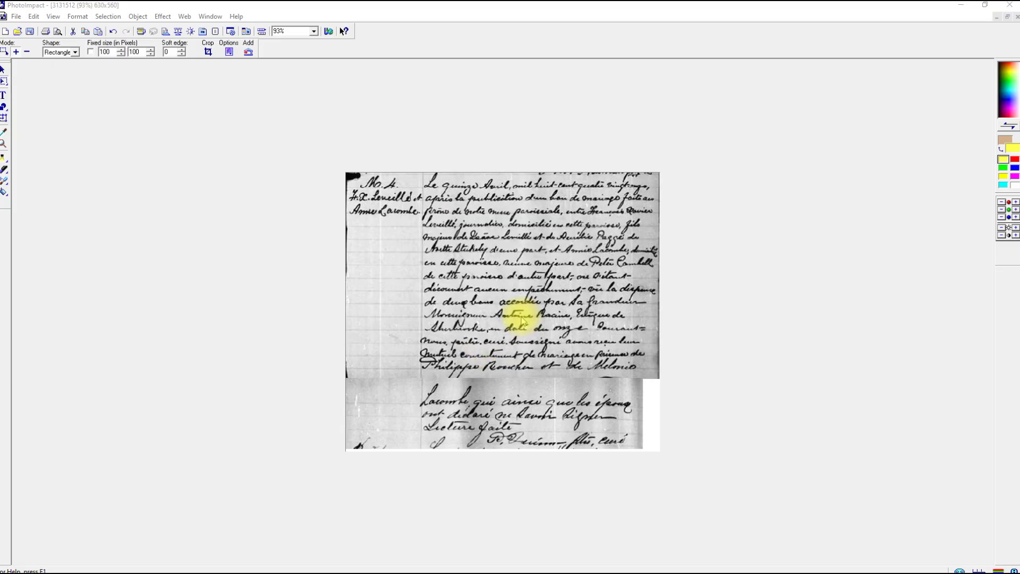
pyautogui.click(588, 315)
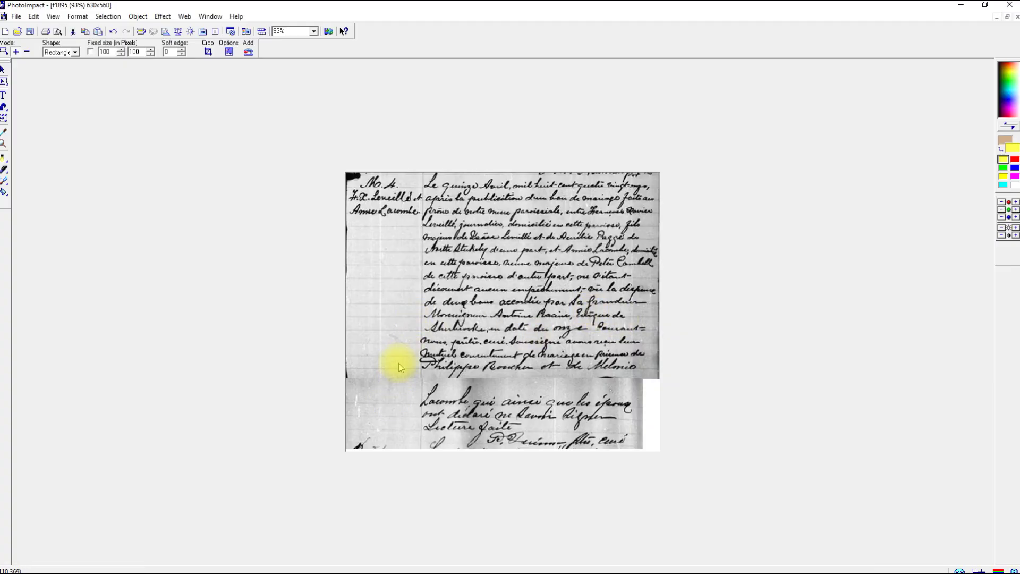
pyautogui.click(1016, 18)
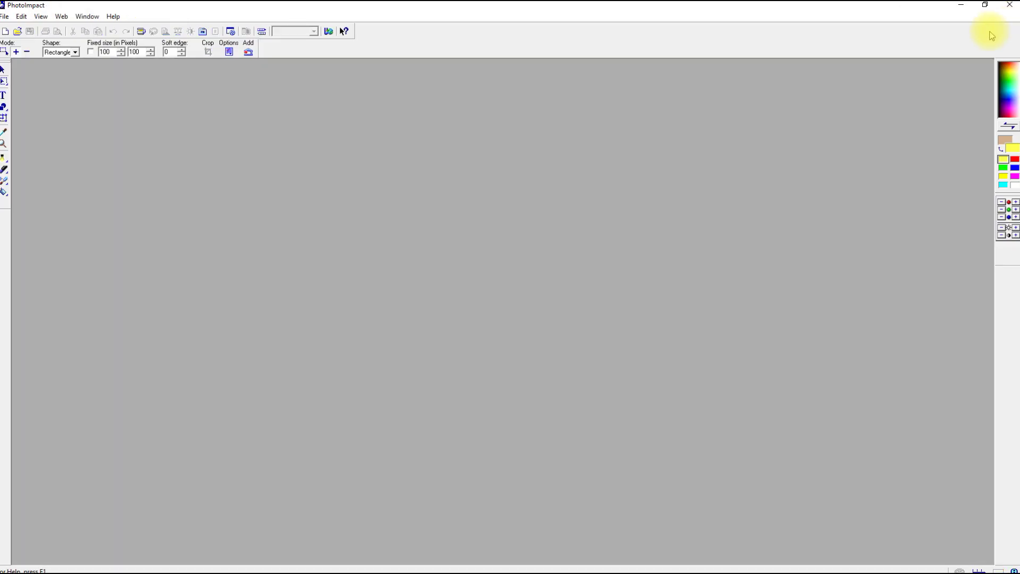
# Step: Start opening an image and browse up from the 1891 folder to the root of drive C:
pyautogui.click(18, 30)
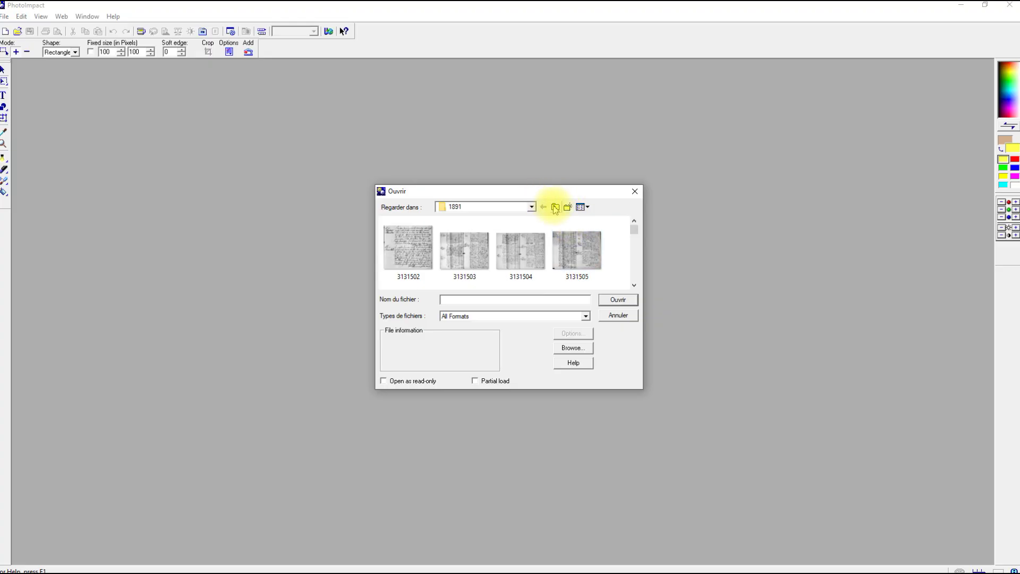
pyautogui.click(555, 208)
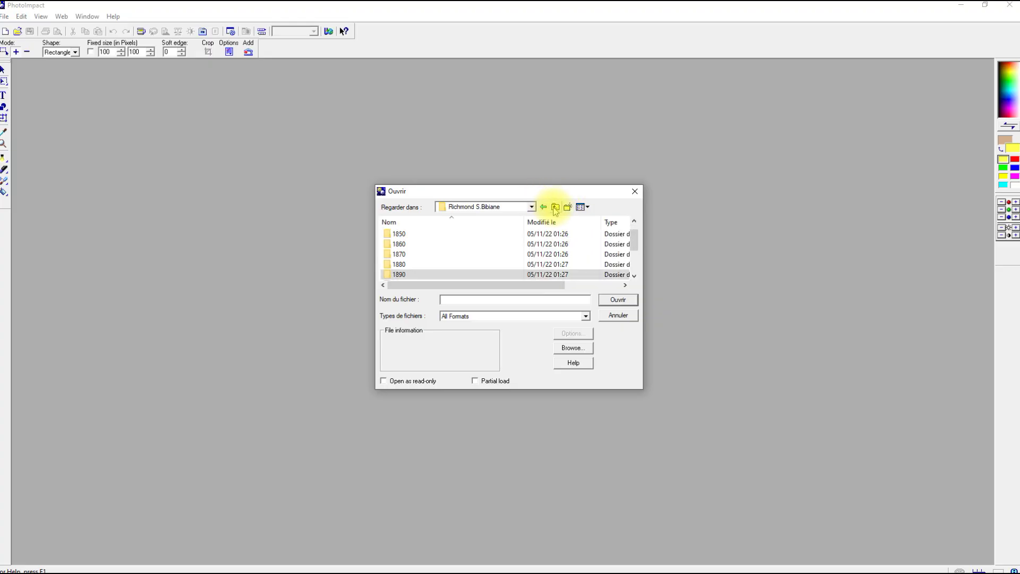
pyautogui.click(555, 208)
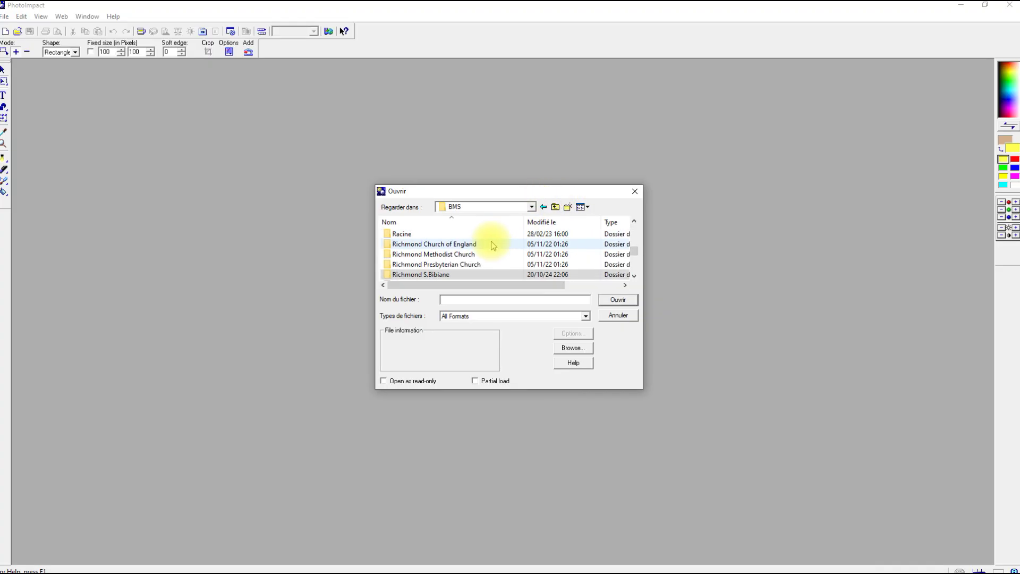
pyautogui.click(555, 207)
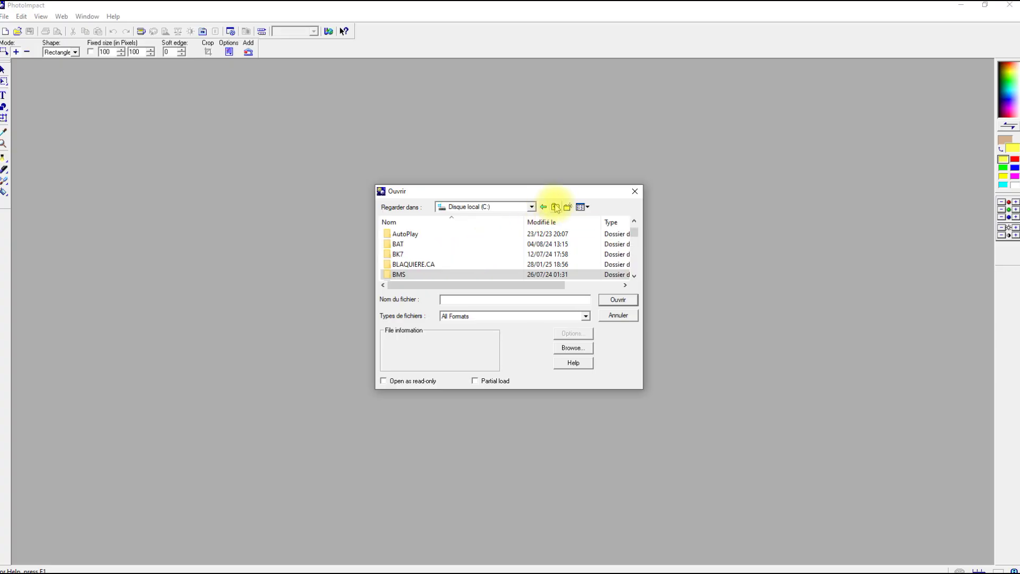
# Step: Browse into the tng\actes\mariages folder on drive C: to find the saved record
pyautogui.scroll(-7, 483, 239)
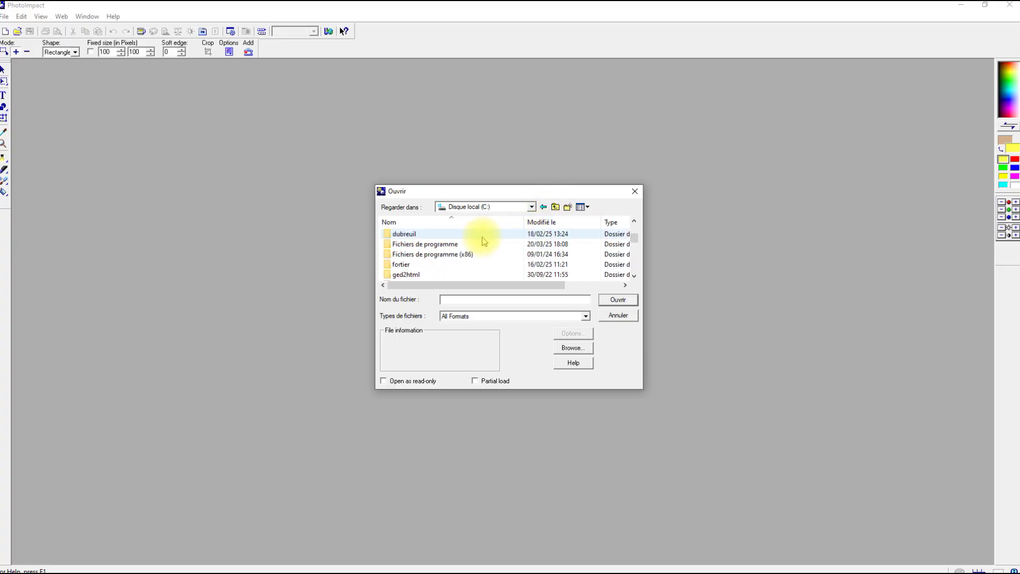
pyautogui.scroll(-3, 447, 261)
pyautogui.scroll(-2, 456, 254)
pyautogui.scroll(-7, 456, 255)
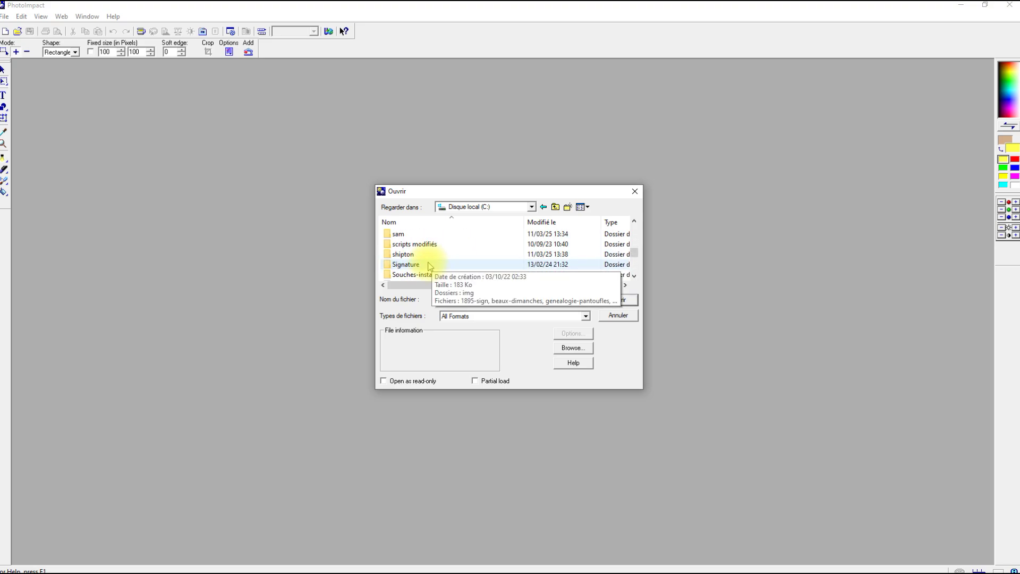
pyautogui.scroll(-2, 425, 265)
pyautogui.doubleClick(399, 275)
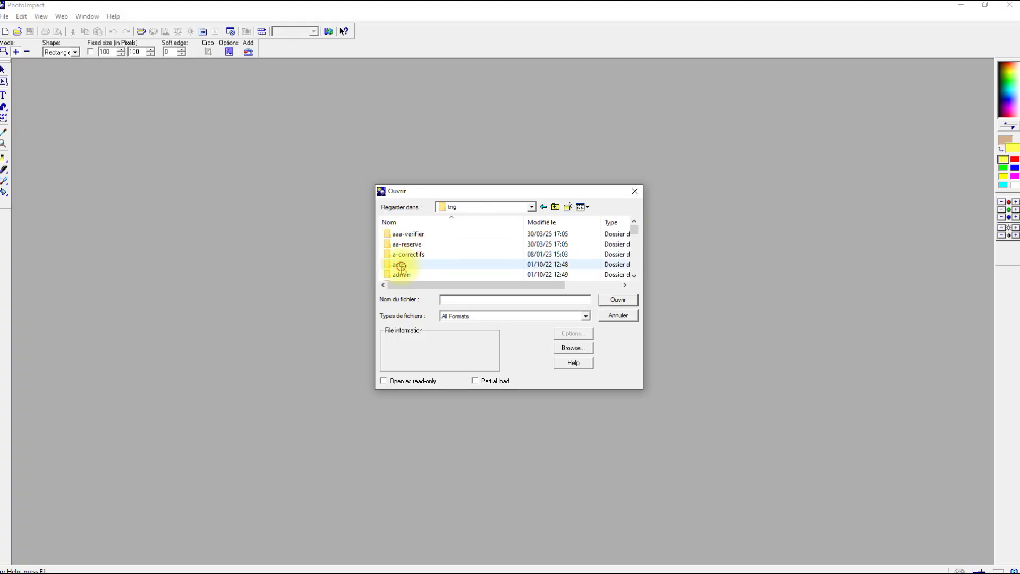
pyautogui.doubleClick(402, 267)
pyautogui.doubleClick(405, 244)
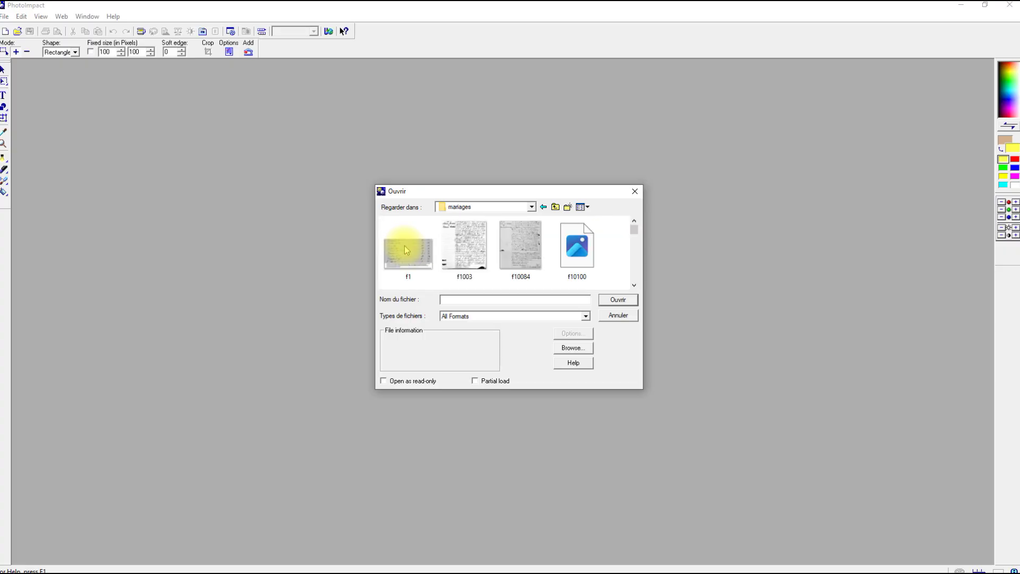
# Step: Open f1895.jpg from the mariages folder and maximize its image window
pyautogui.click(455, 298)
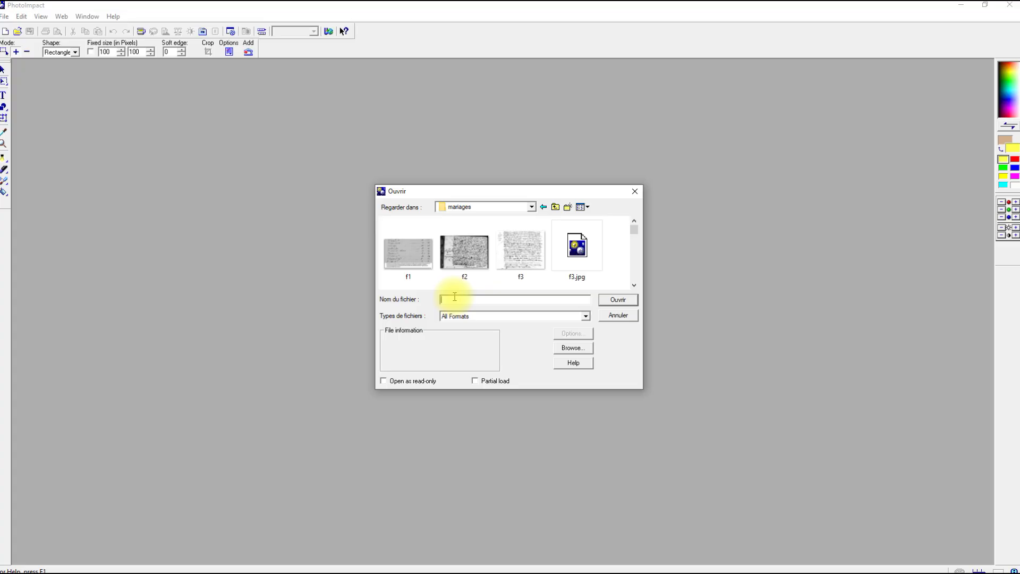
pyautogui.write('f')
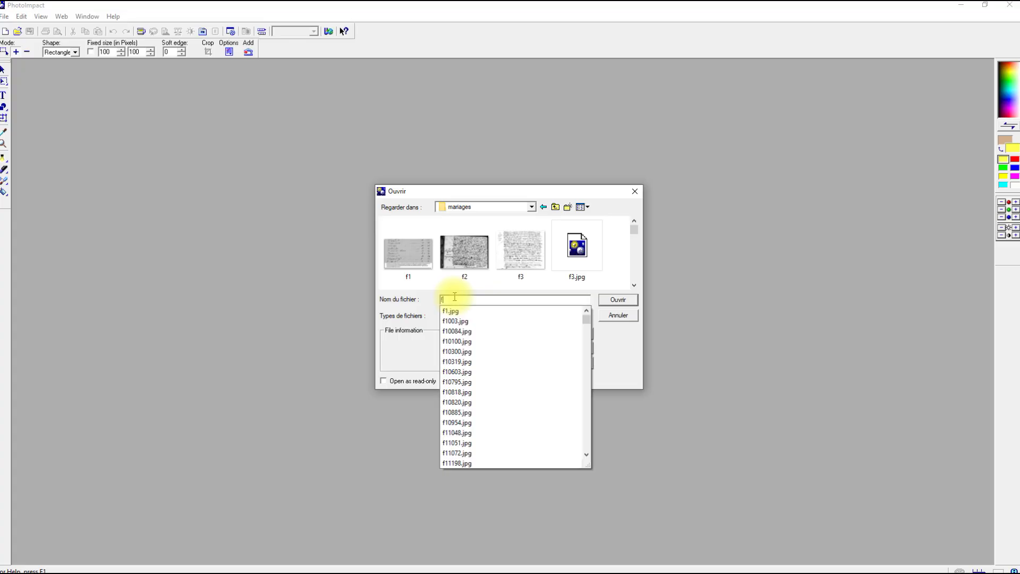
pyautogui.write('1895')
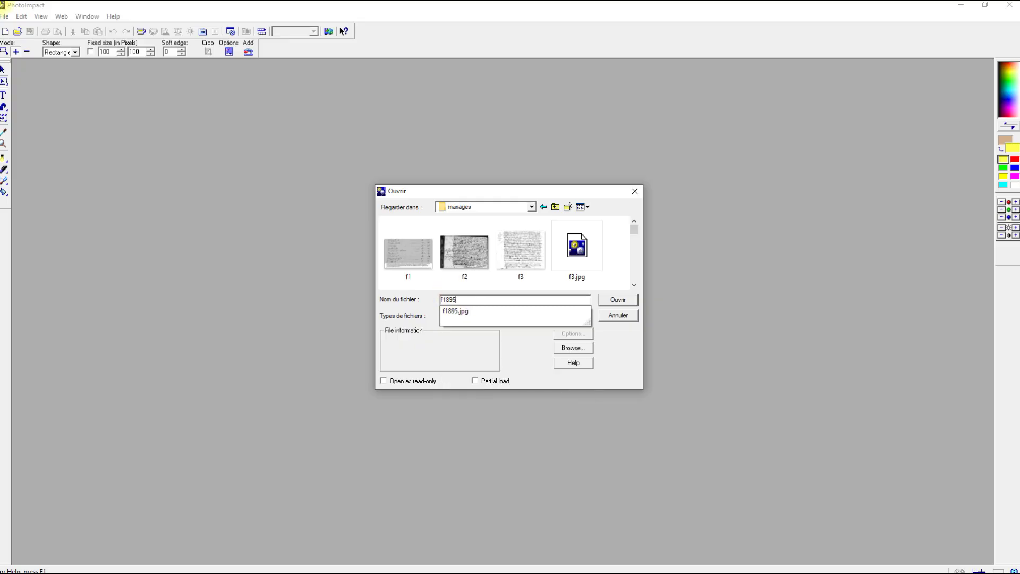
pyautogui.click(456, 313)
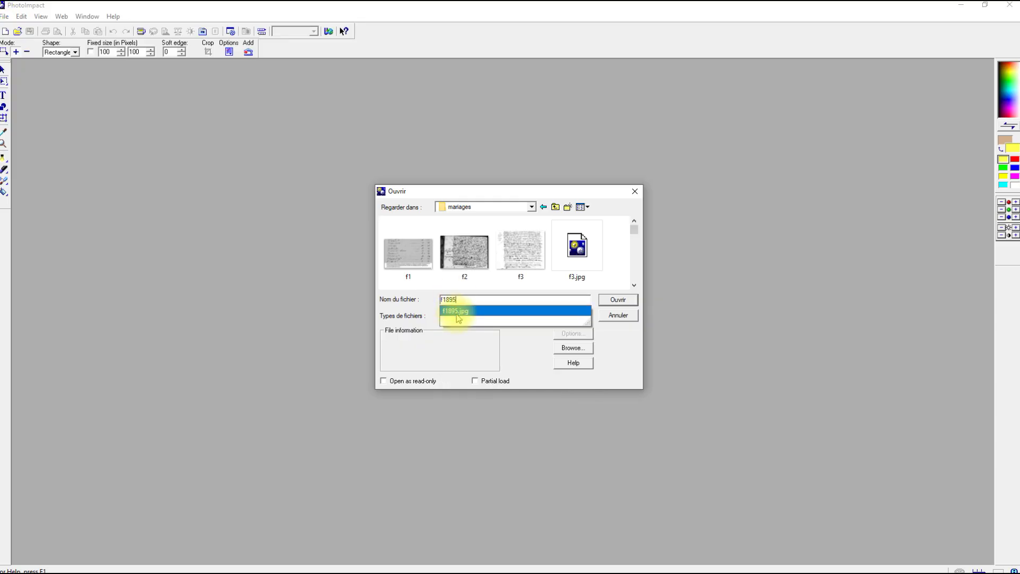
pyautogui.click(619, 299)
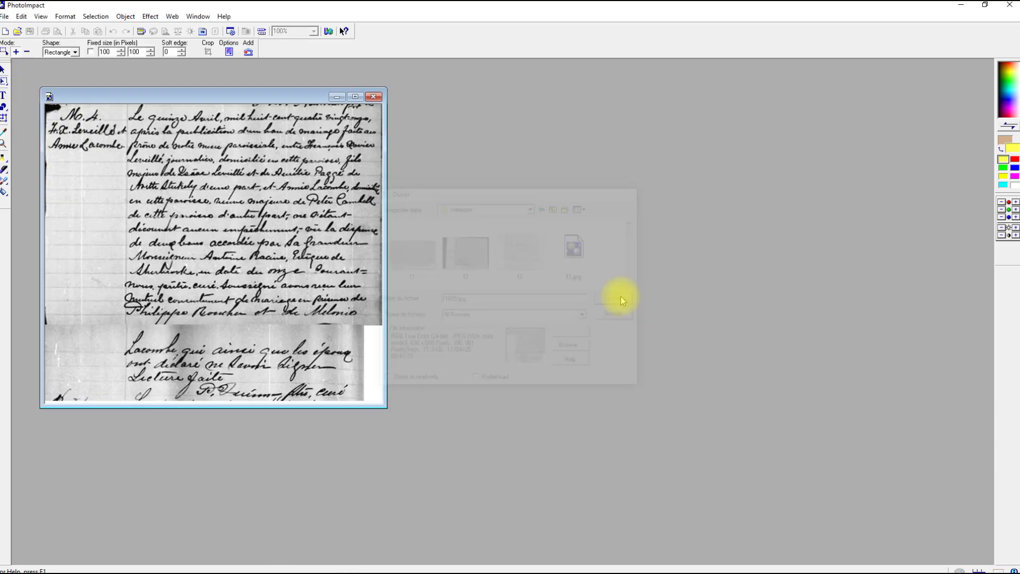
pyautogui.click(355, 97)
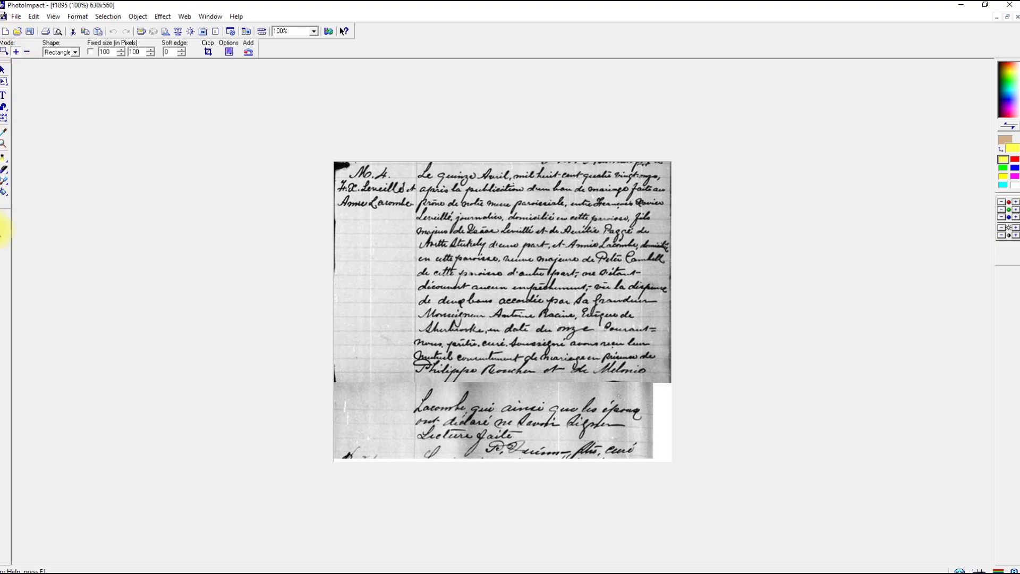
# Step: Sample a light grey from the scan and try the Bucket Fill Tool on the white strip beside the lower part of the record
pyautogui.click(5, 132)
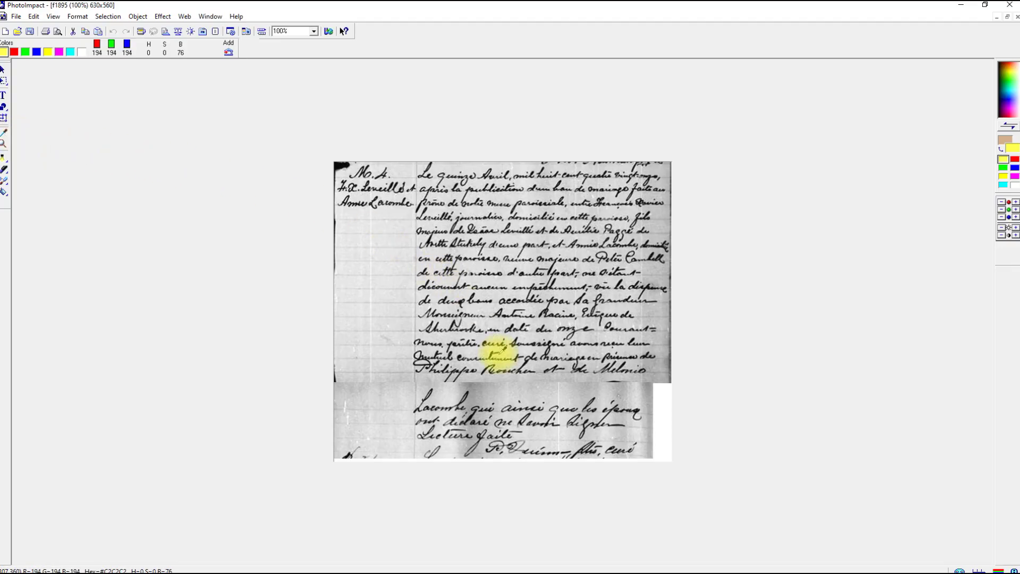
pyautogui.click(391, 389)
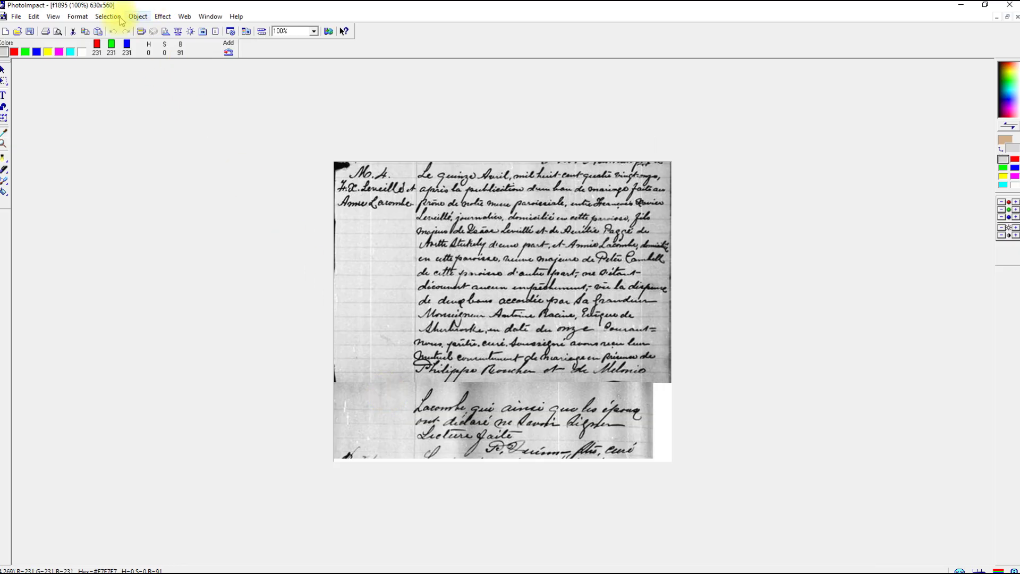
pyautogui.click(5, 192)
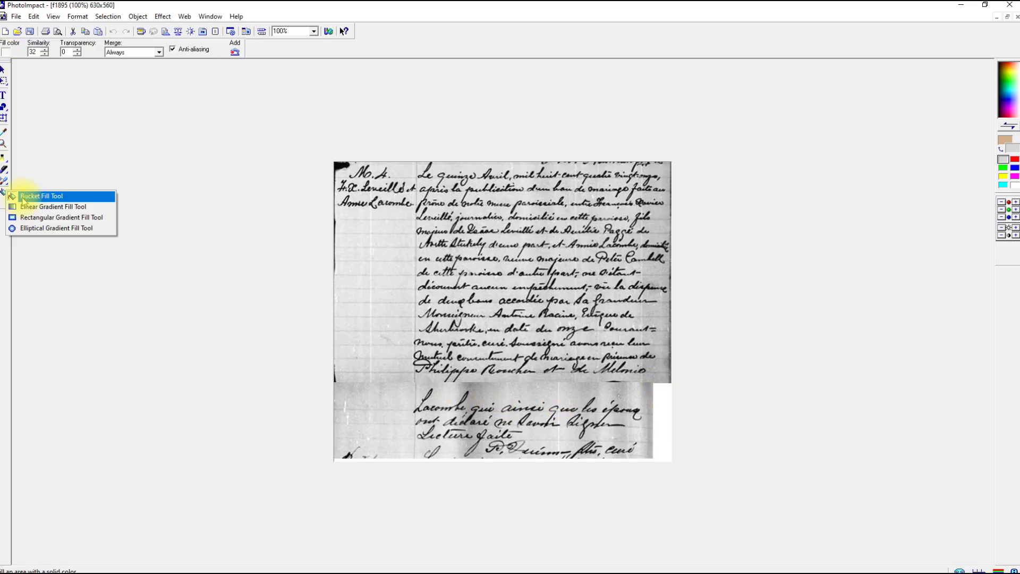
pyautogui.click(40, 195)
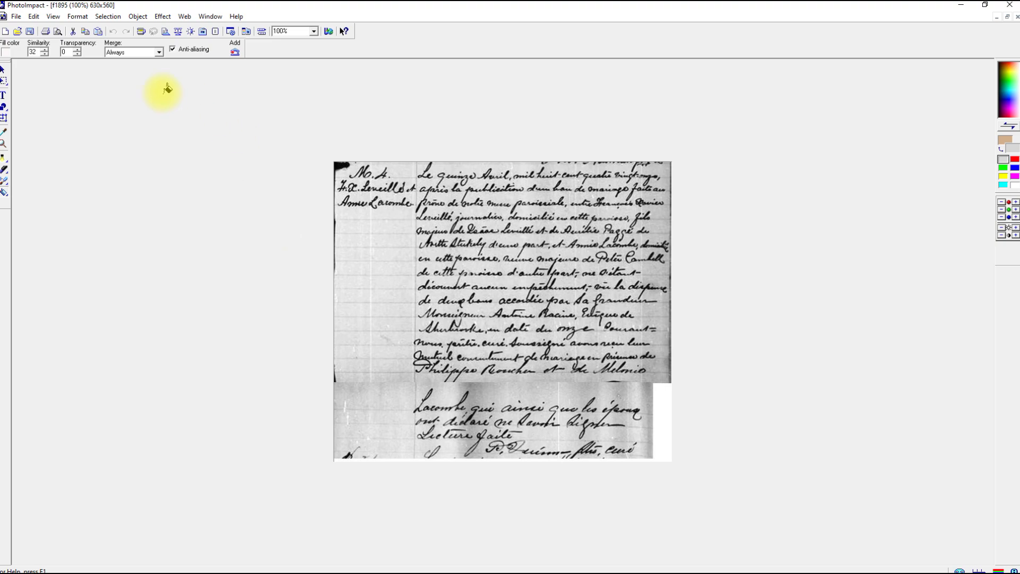
pyautogui.click(667, 393)
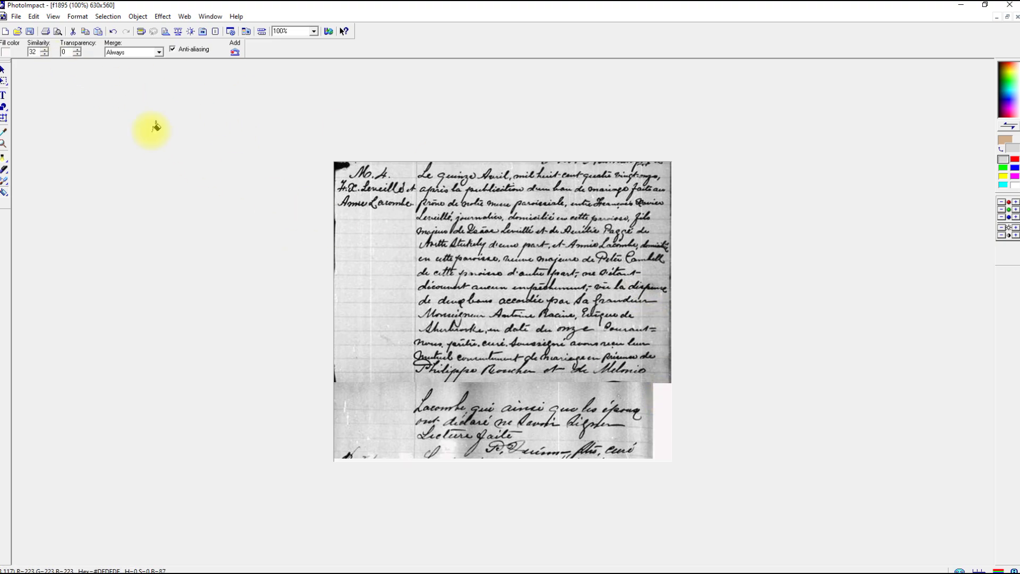
# Step: Set the bucket fill colour to hue 0, saturation 0, brightness 80 and fill the record's paper background with it
pyautogui.click(8, 52)
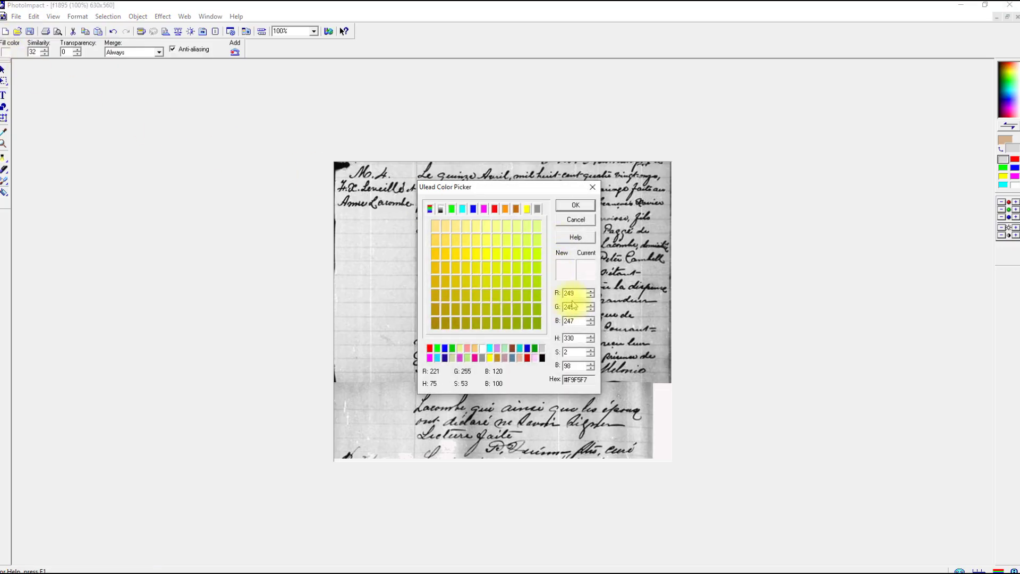
pyautogui.doubleClick(578, 338)
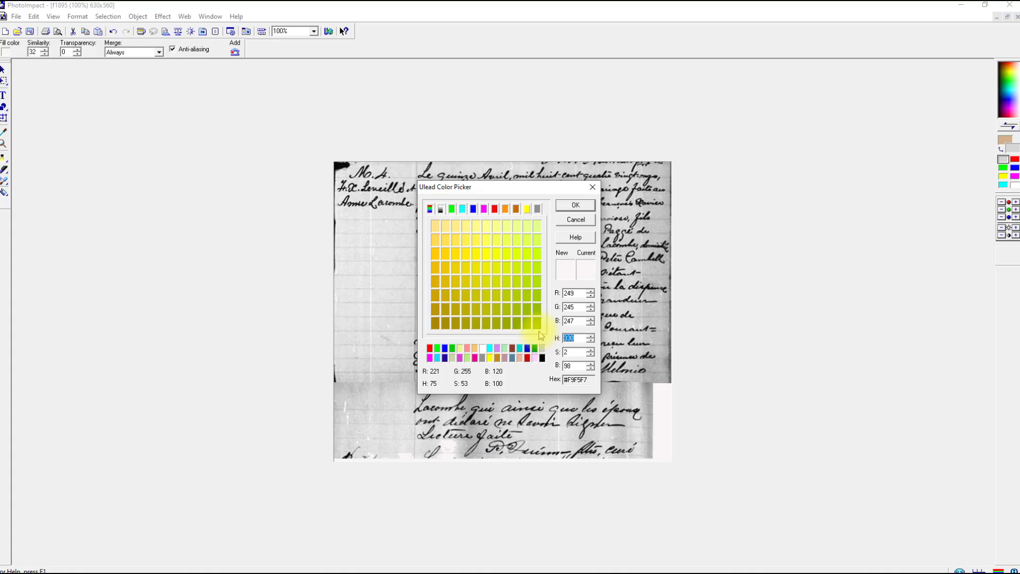
pyautogui.write('0')
pyautogui.doubleClick(576, 352)
pyautogui.write('0')
pyautogui.click(578, 366)
pyautogui.doubleClick(578, 366)
pyautogui.write('80')
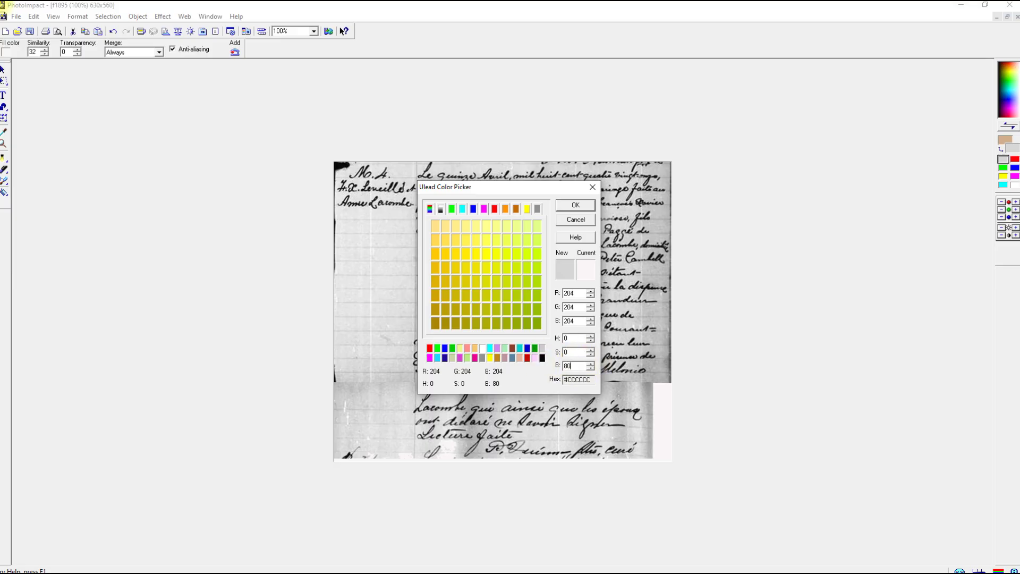
pyautogui.click(573, 207)
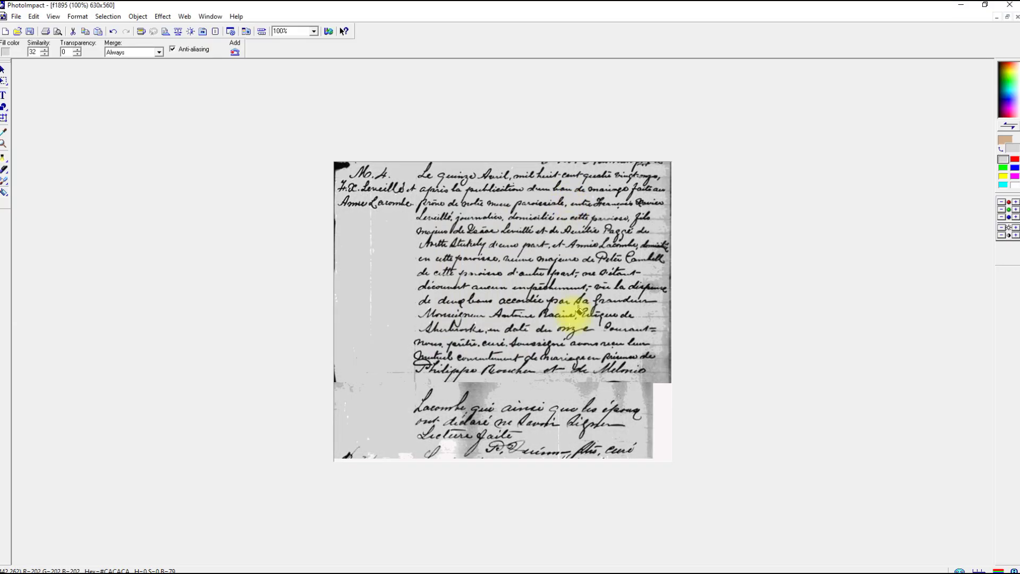
# Step: Fill the white strip beside the lower part of the record with the same grey and save the image
pyautogui.click(671, 405)
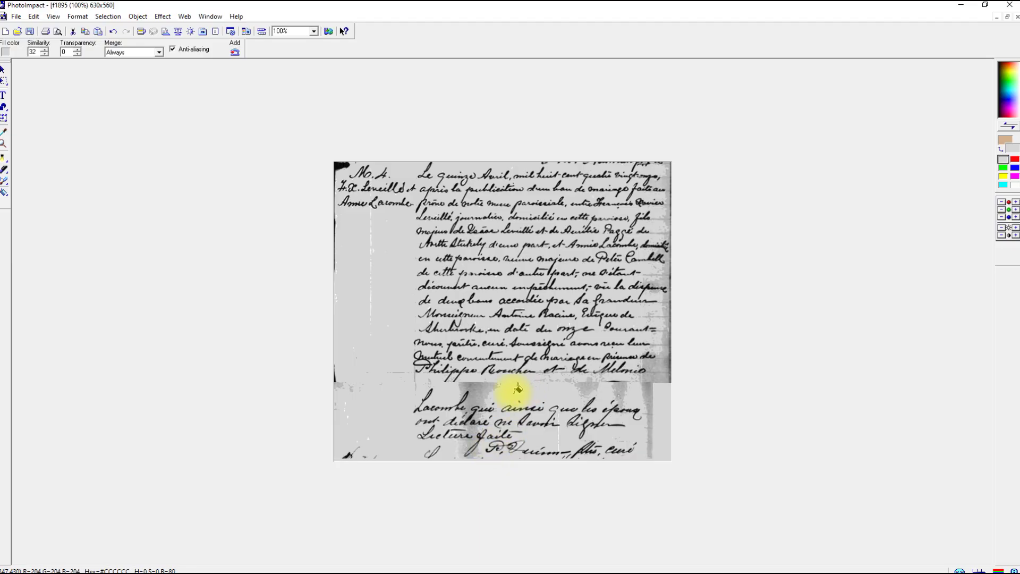
pyautogui.click(30, 32)
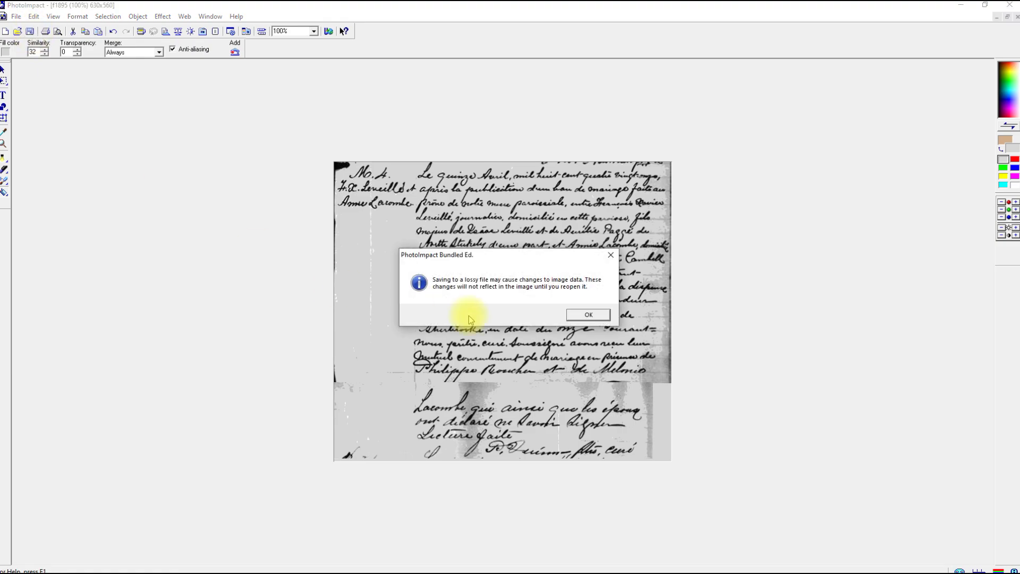
pyautogui.click(588, 315)
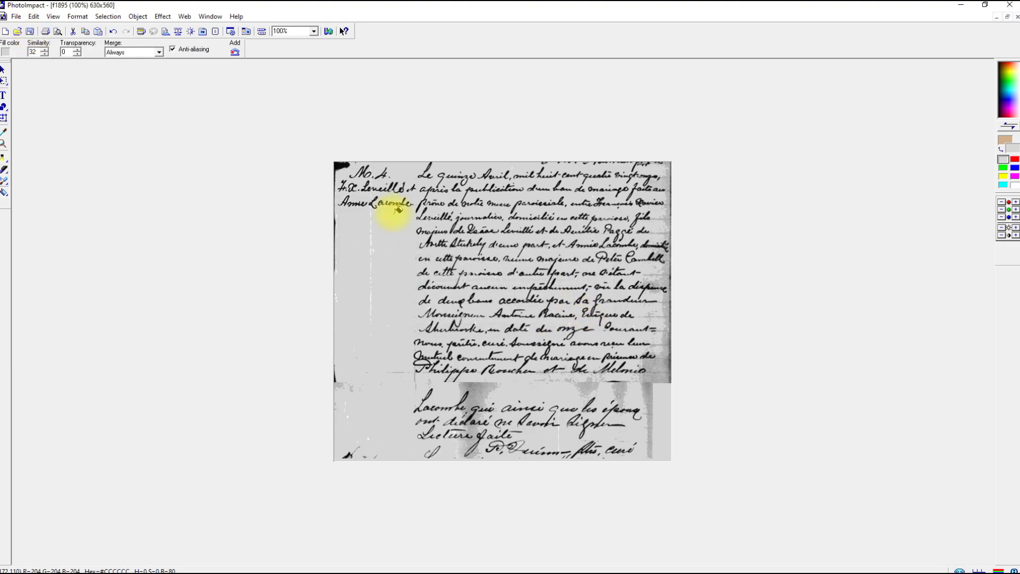
# Step: Apply a Brightness & Contrast adjustment to the whole image with brightness 24 and contrast 24
pyautogui.click(34, 19)
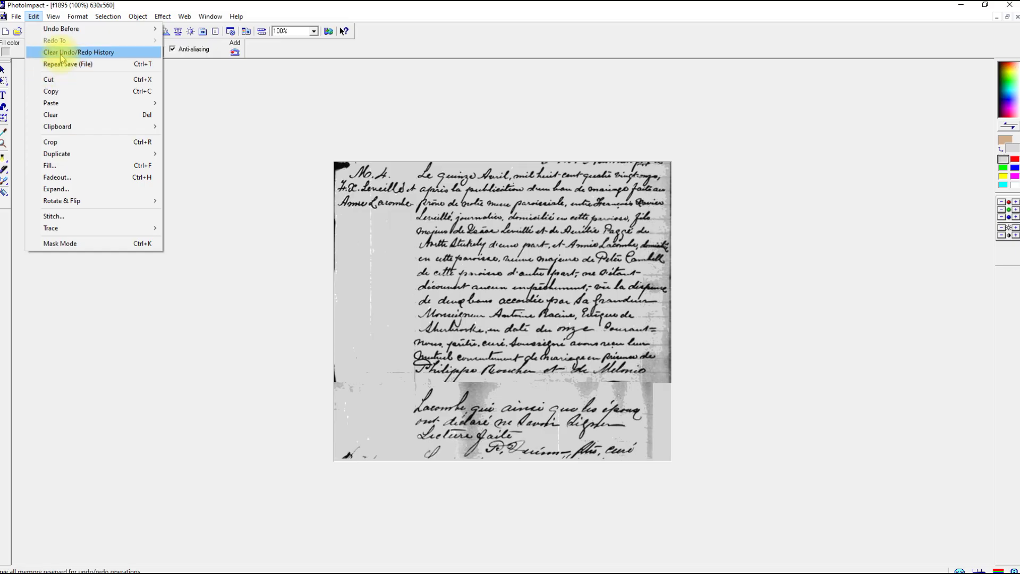
pyautogui.moveTo(77, 19)
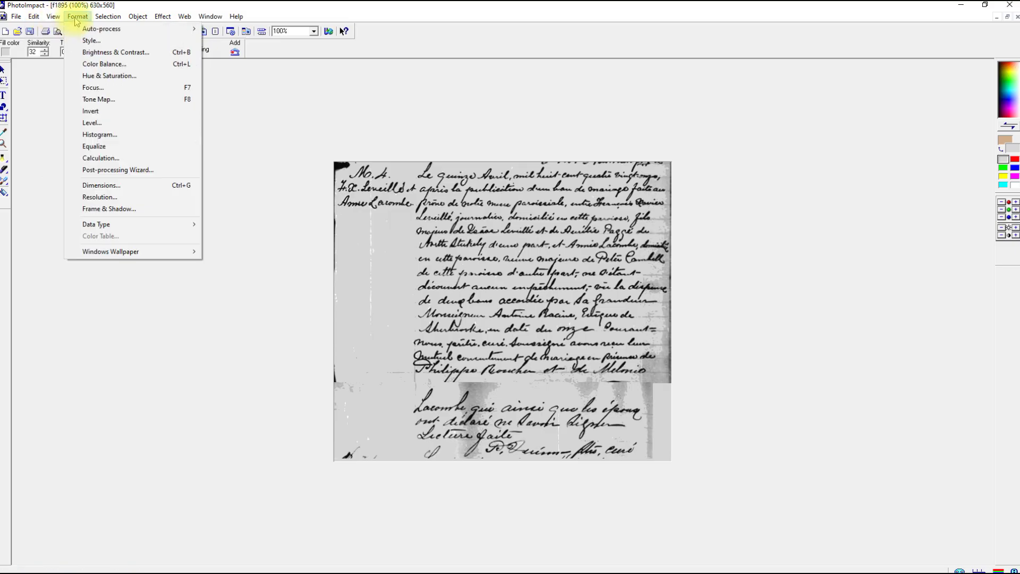
pyautogui.click(109, 57)
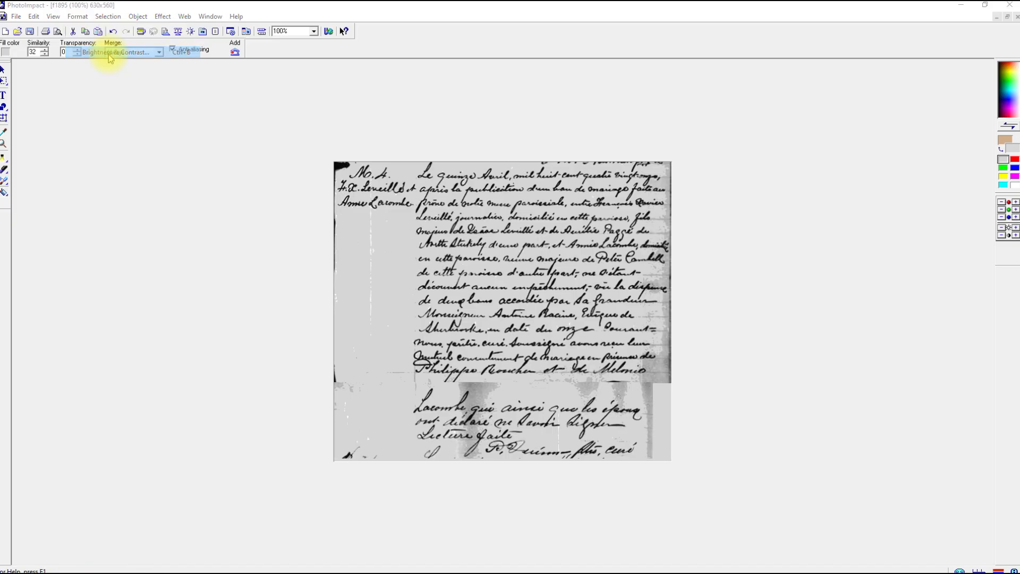
pyautogui.moveTo(539, 178); pyautogui.dragTo(839, 94)
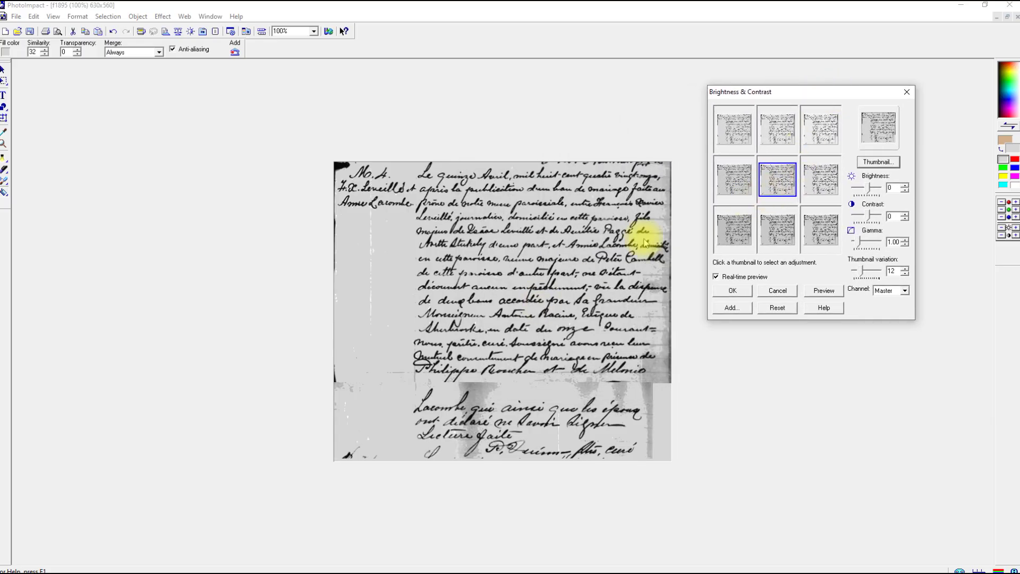
pyautogui.click(819, 140)
pyautogui.click(818, 139)
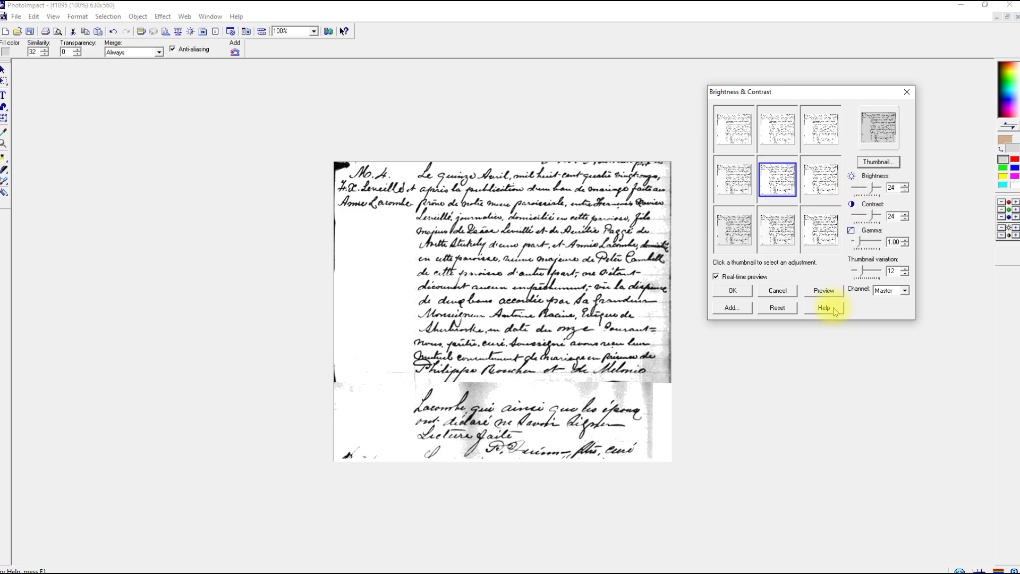
pyautogui.click(732, 292)
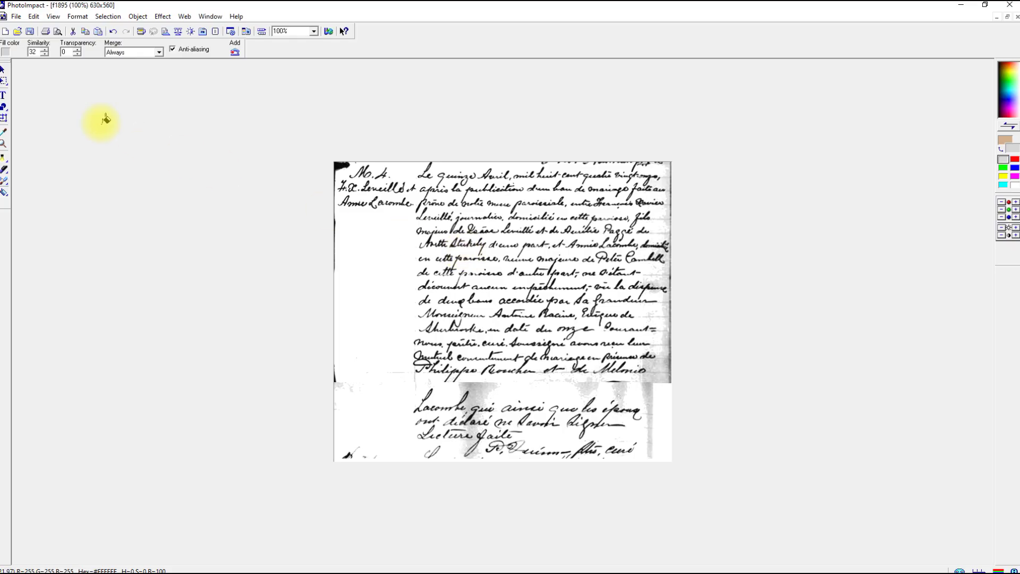
# Step: Apply the Focus adjustment to the whole image using the third sample in the upper row
pyautogui.click(3, 81)
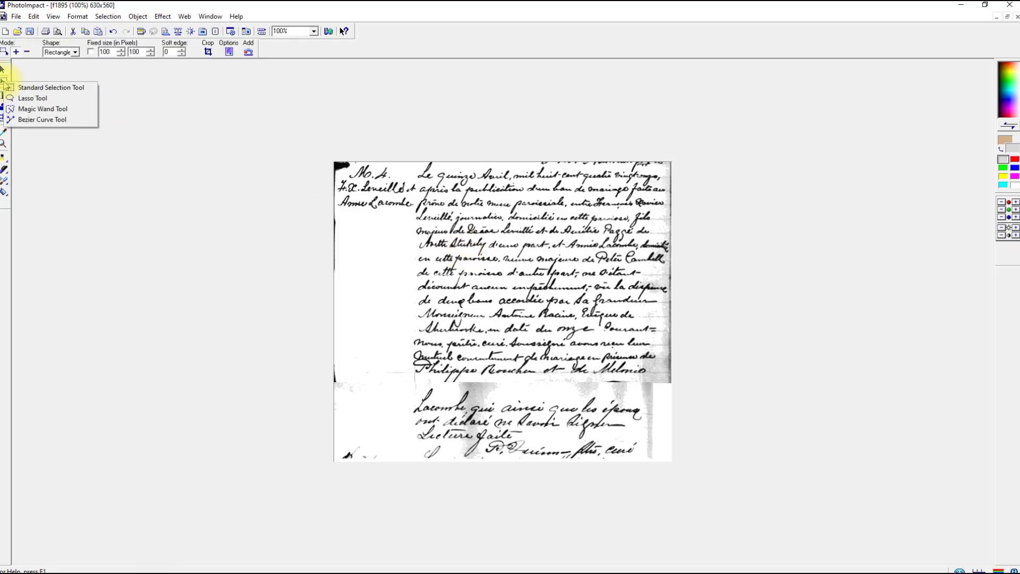
pyautogui.click(32, 16)
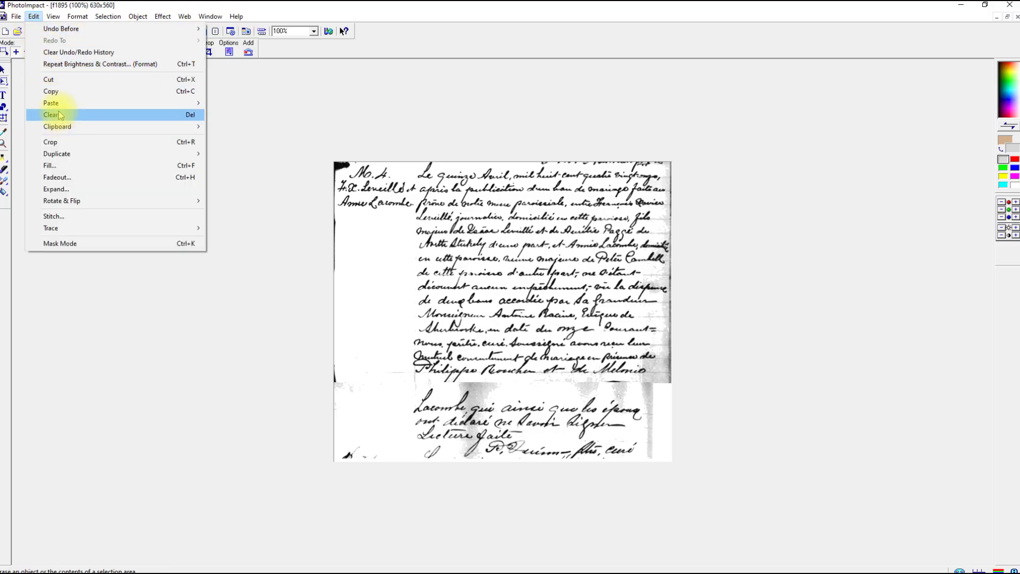
pyautogui.moveTo(77, 21)
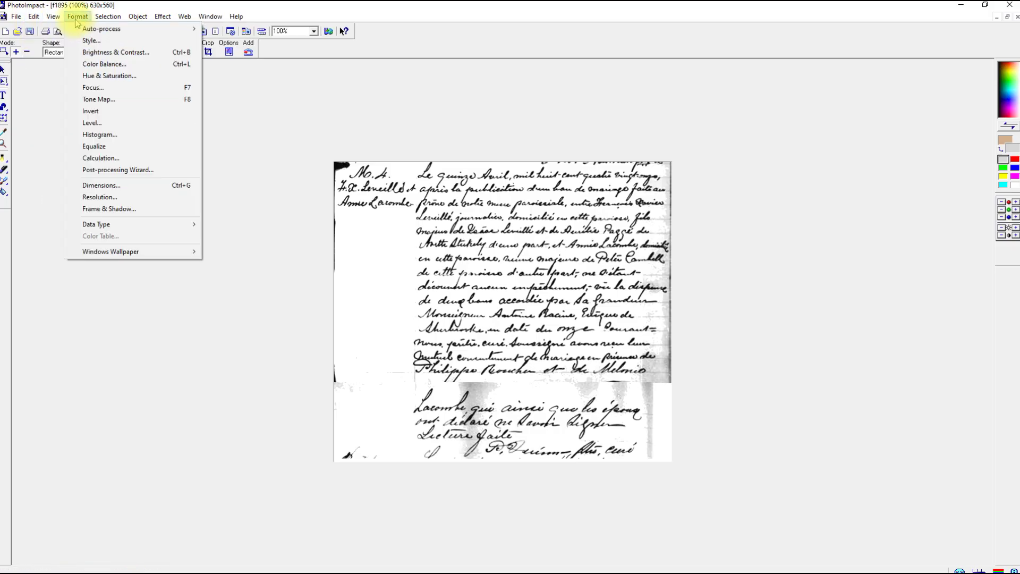
pyautogui.click(96, 89)
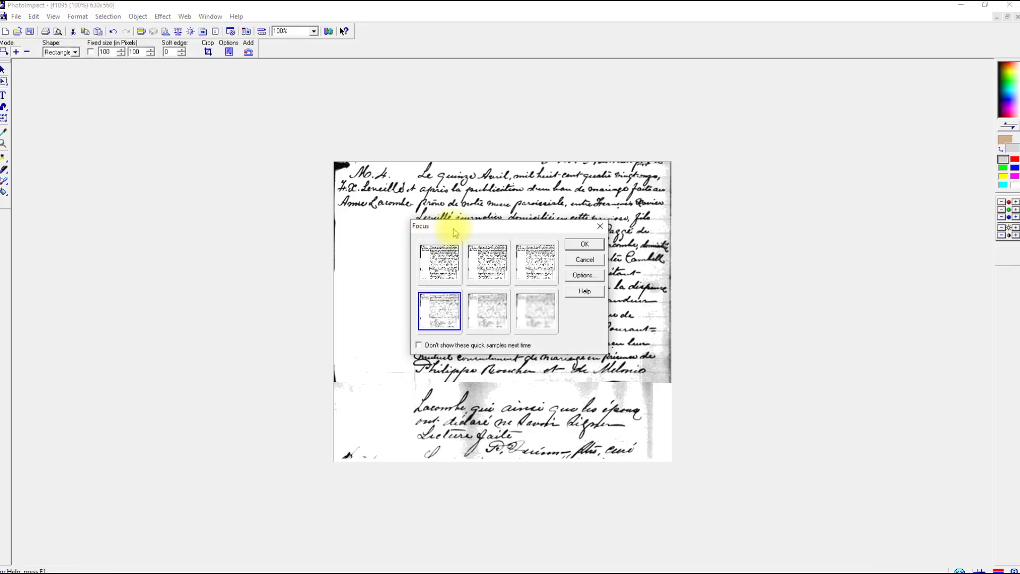
pyautogui.moveTo(467, 223); pyautogui.dragTo(794, 168)
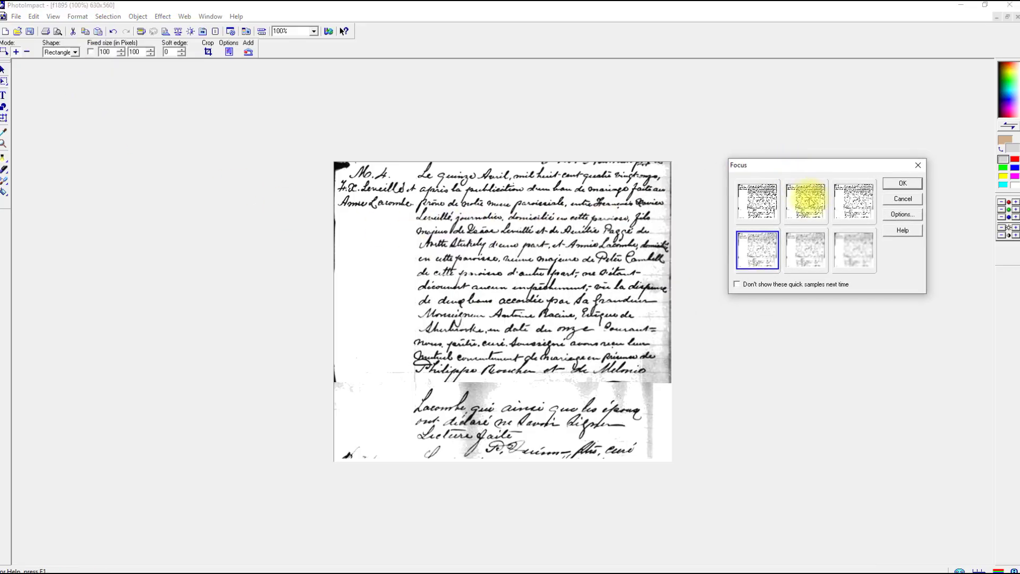
pyautogui.click(838, 197)
pyautogui.doubleClick(837, 198)
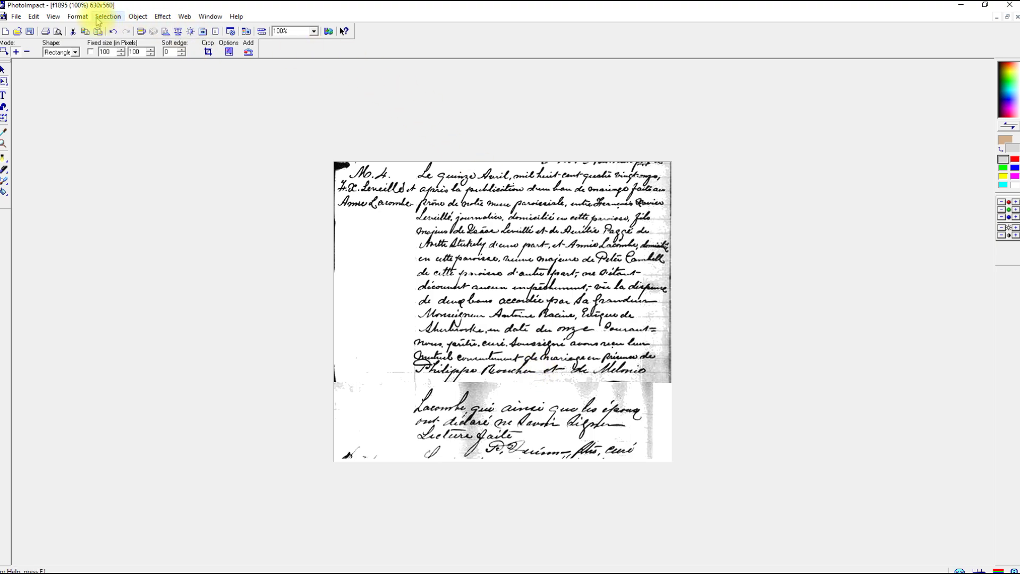
# Step: Accept the image dimensions at 100 percent with the aspect ratio kept, and save the image
pyautogui.click(77, 16)
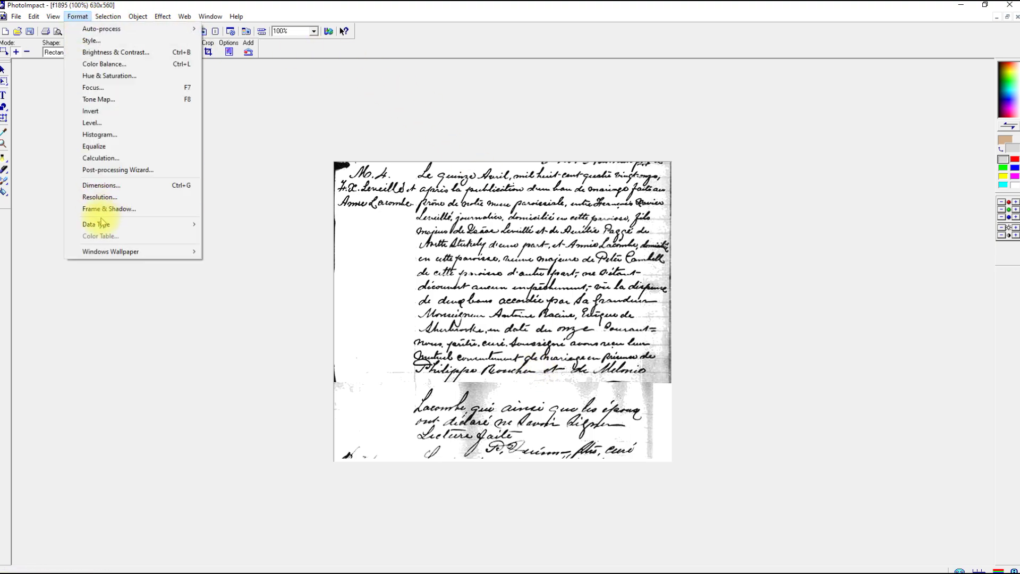
pyautogui.click(102, 185)
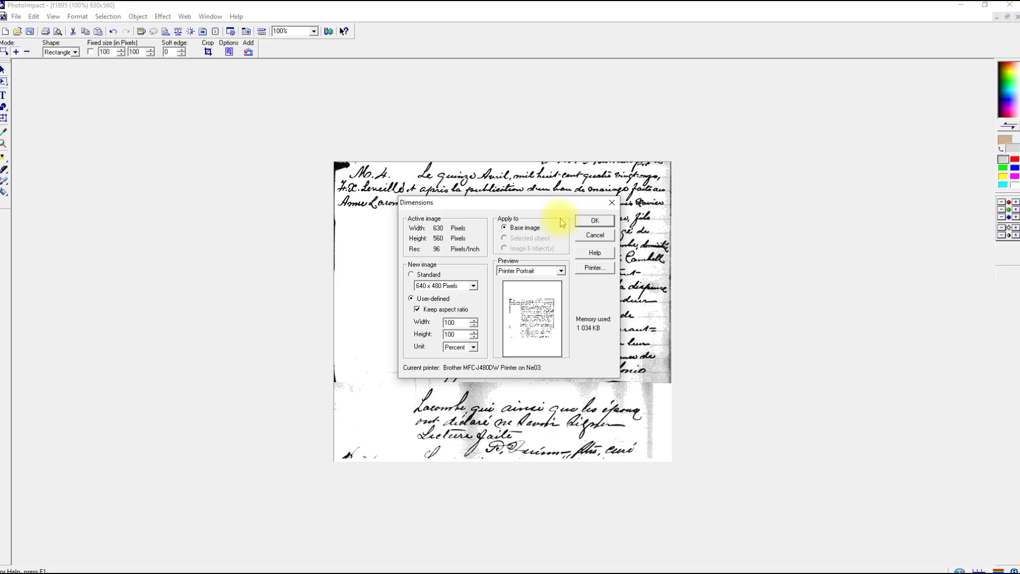
pyautogui.click(594, 222)
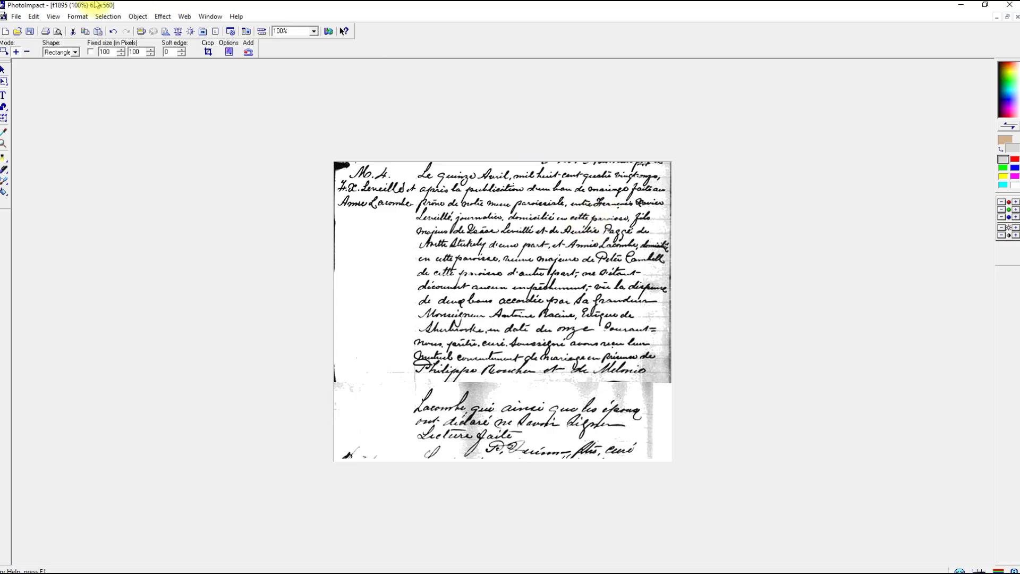
pyautogui.click(30, 33)
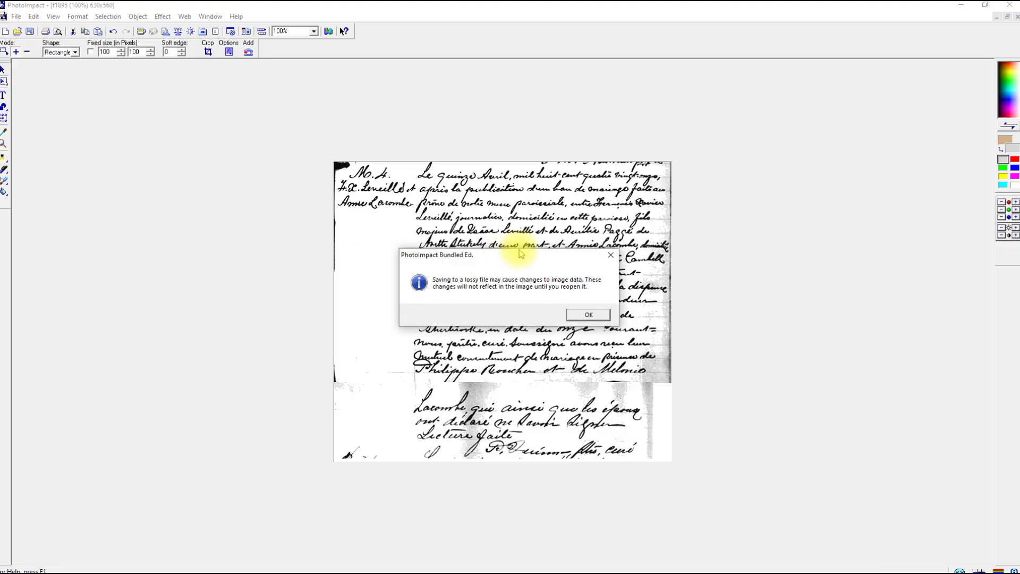
pyautogui.click(602, 317)
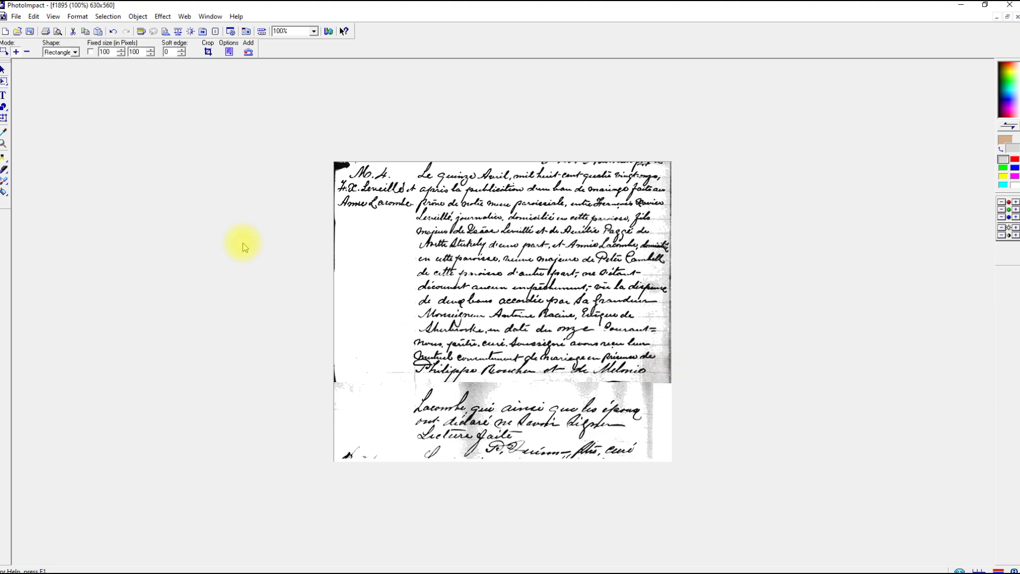
# Step: Sample the white paper background and set the bucket fill colour to hue 0, saturation 0, brightness 100
pyautogui.click(4, 132)
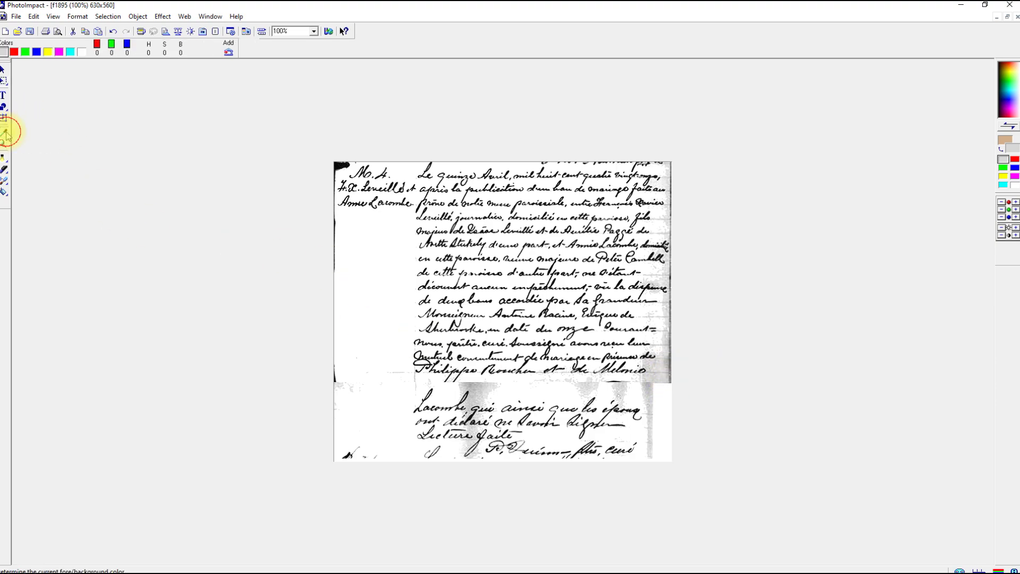
pyautogui.click(392, 274)
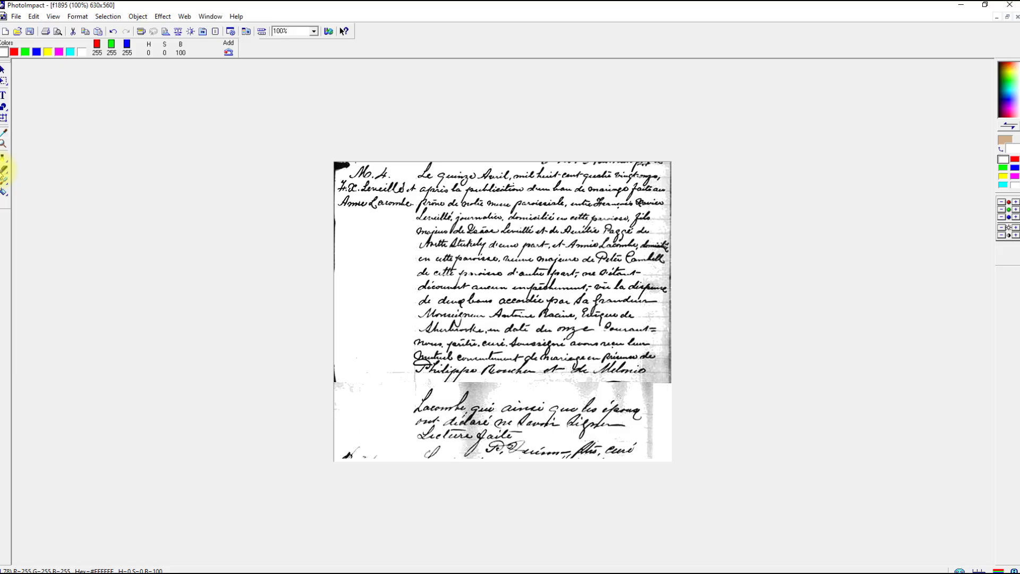
pyautogui.click(5, 193)
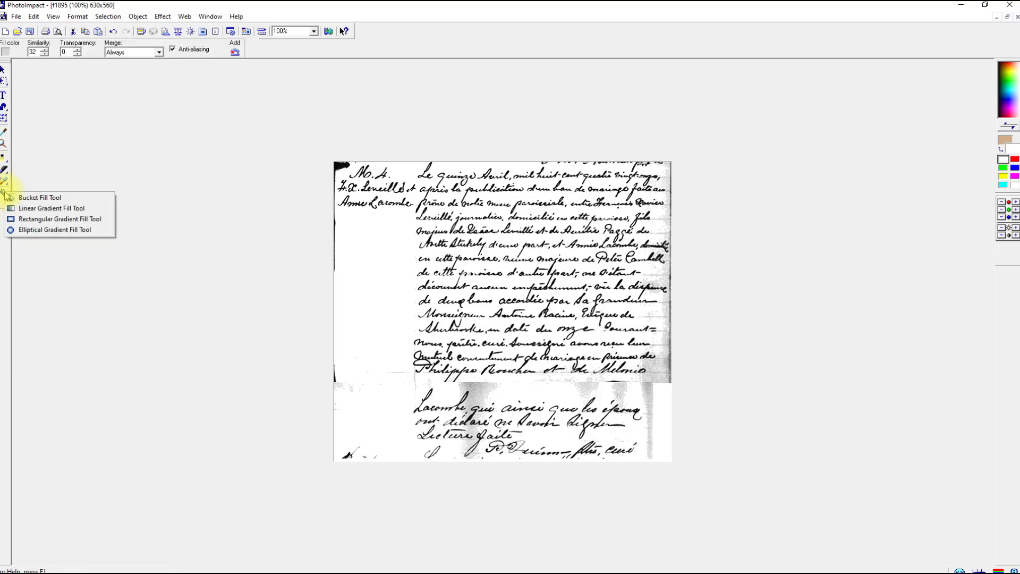
pyautogui.click(26, 199)
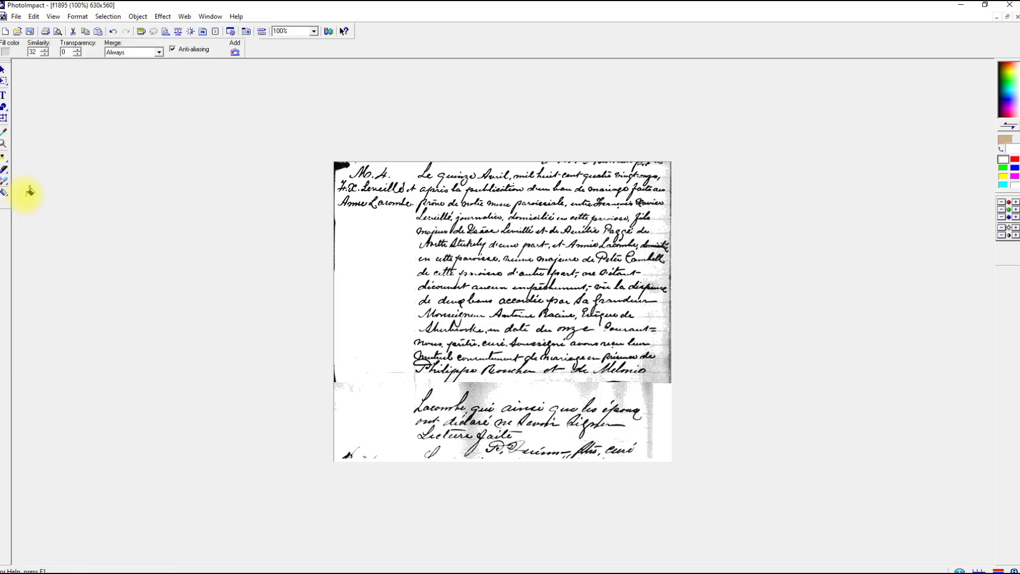
pyautogui.click(5, 52)
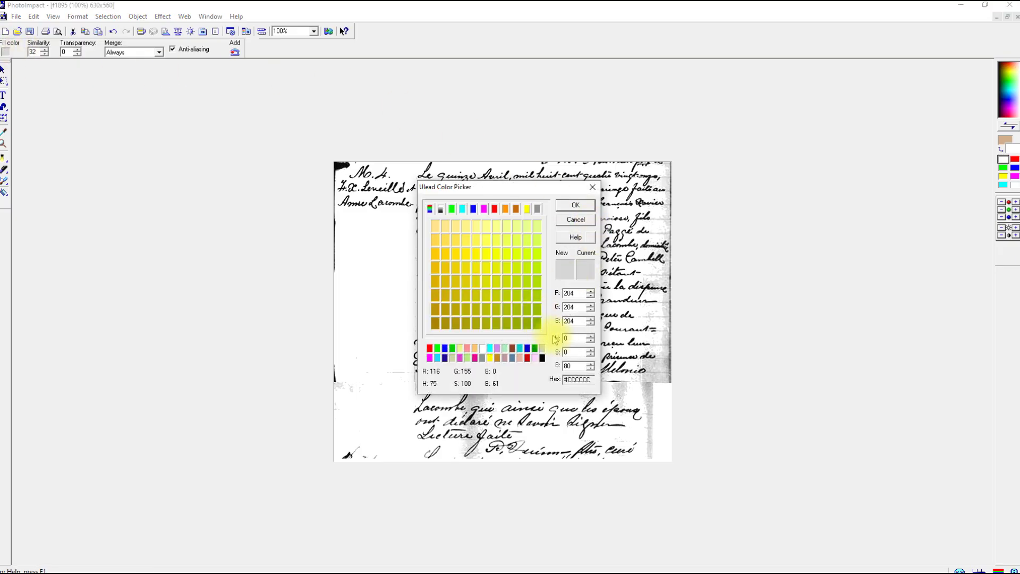
pyautogui.doubleClick(572, 365)
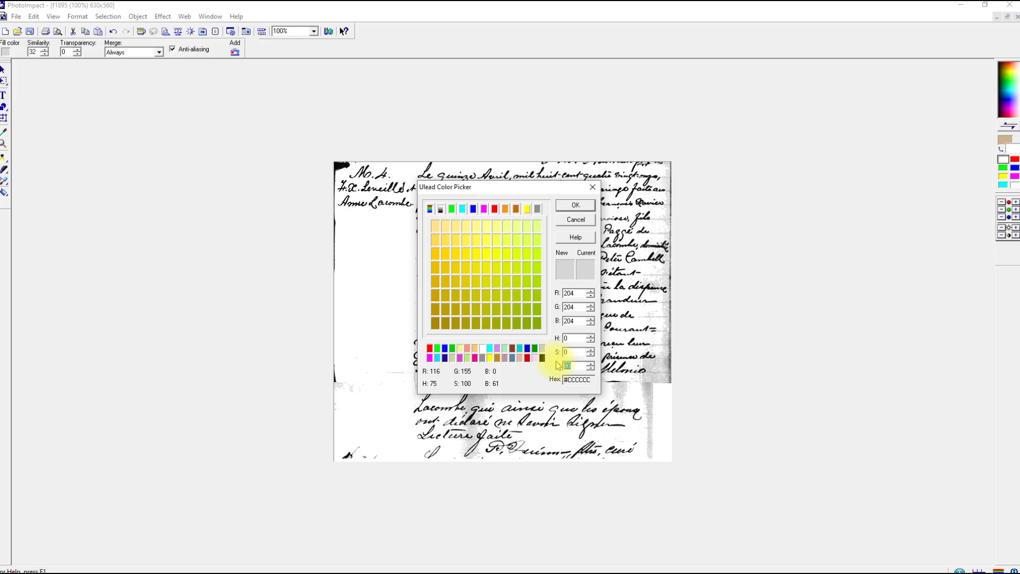
pyautogui.write('100')
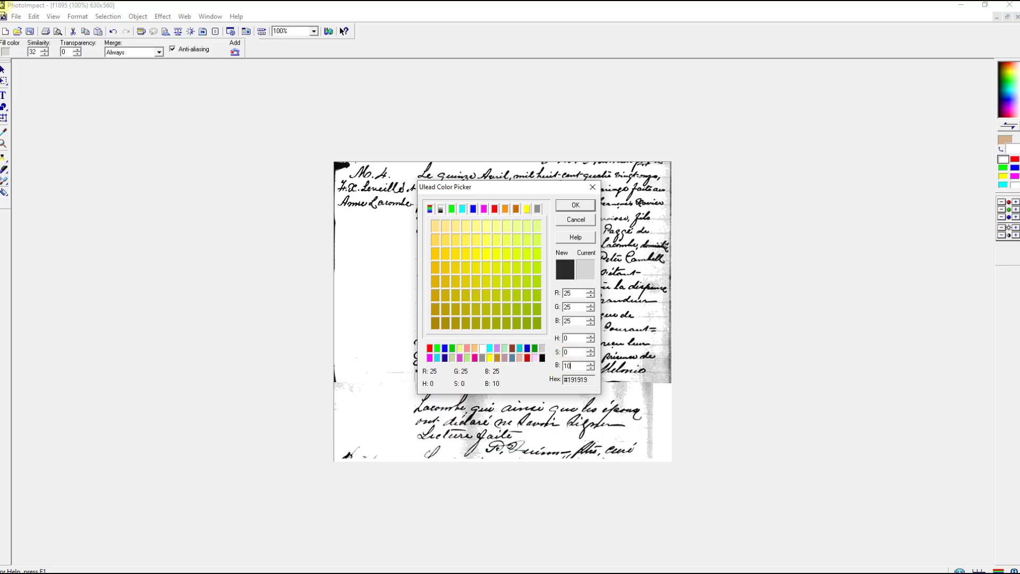
pyautogui.click(575, 204)
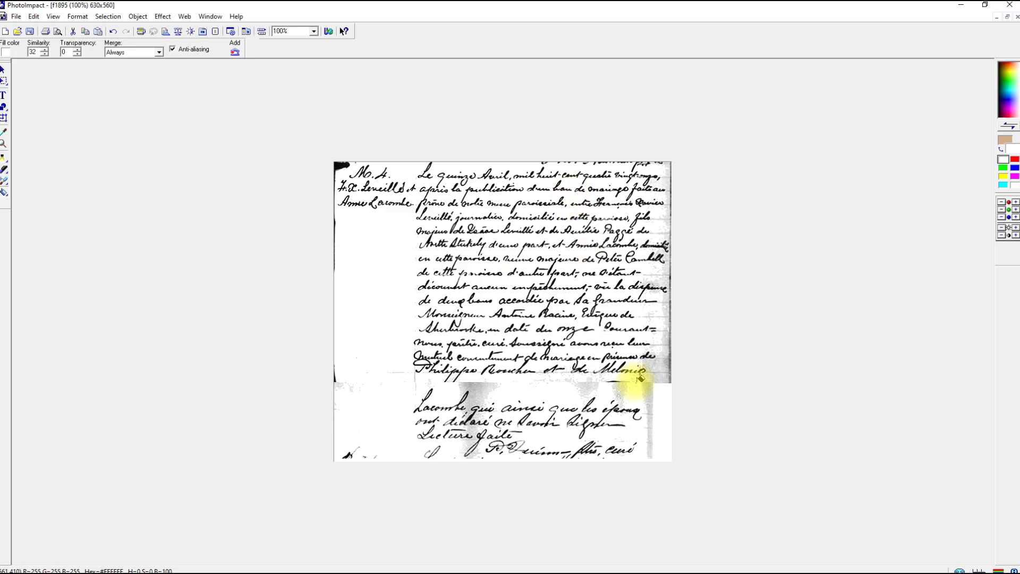
# Step: Fill the grey shading along the record's right edge and in its lower part with white
pyautogui.click(666, 363)
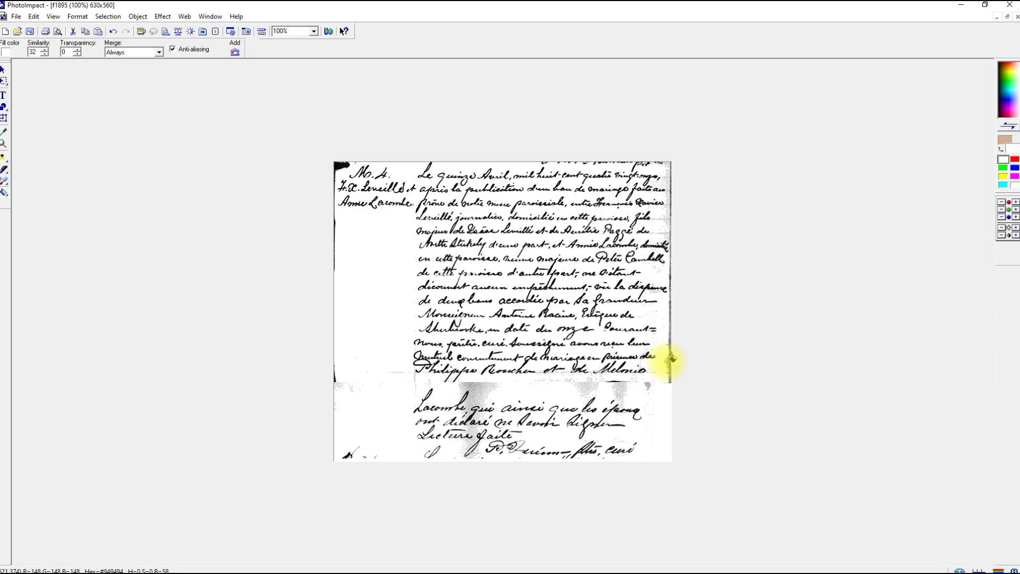
pyautogui.click(667, 360)
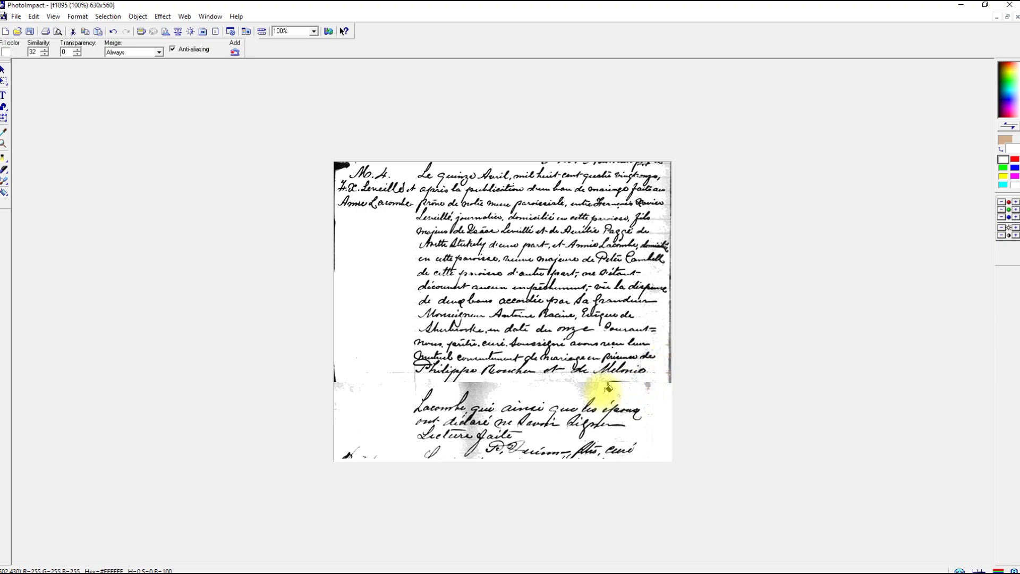
pyautogui.click(483, 384)
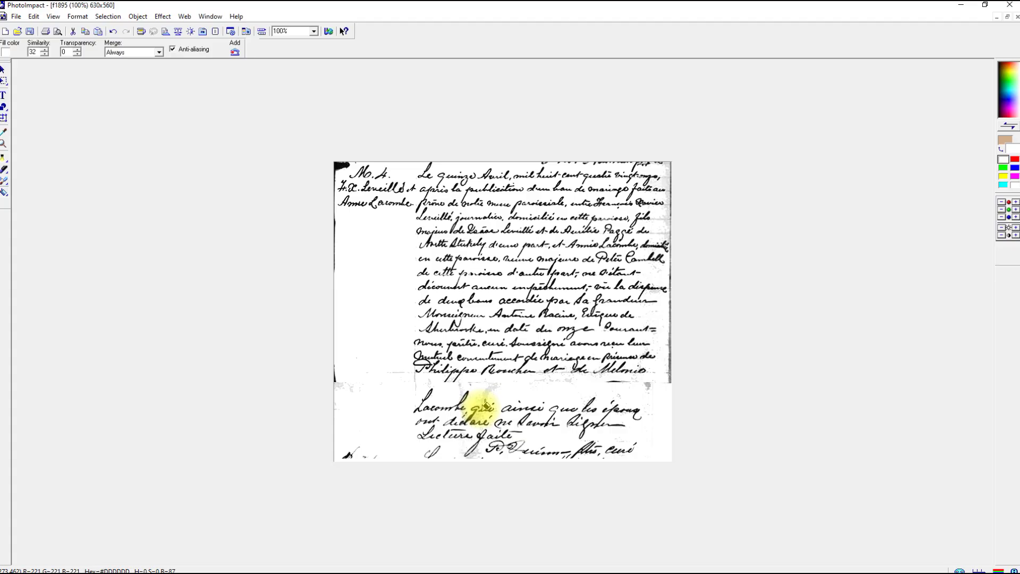
pyautogui.click(476, 416)
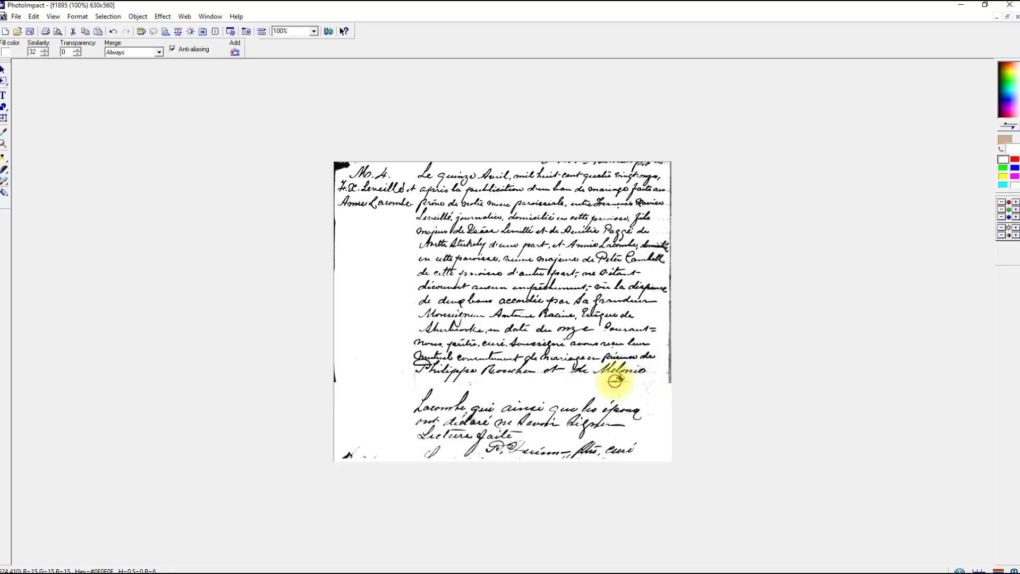
# Step: Try to fill the dark right edge, the black upper-left corner and the lower-left ink mark of the record with white
pyautogui.click(674, 364)
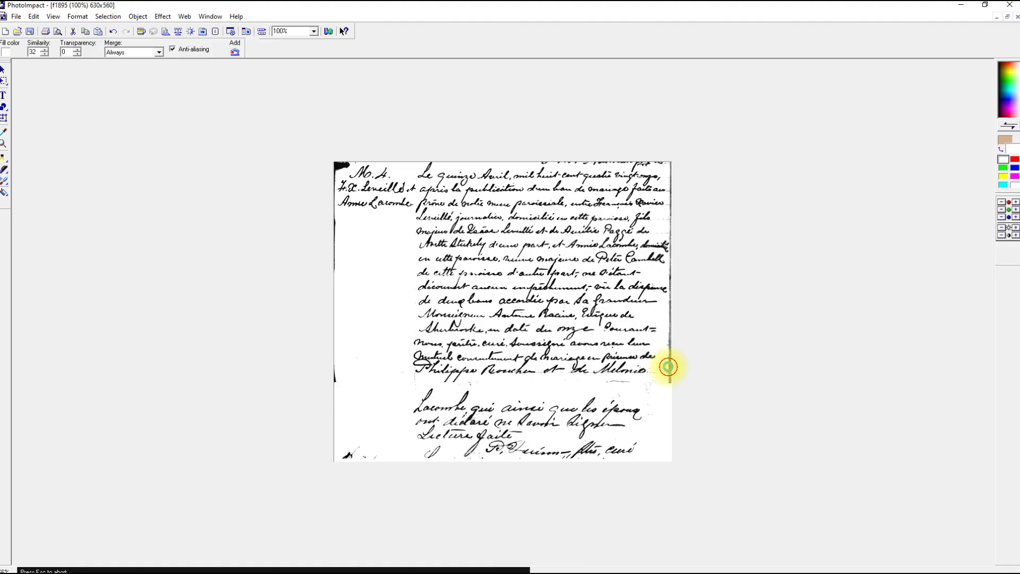
pyautogui.click(668, 360)
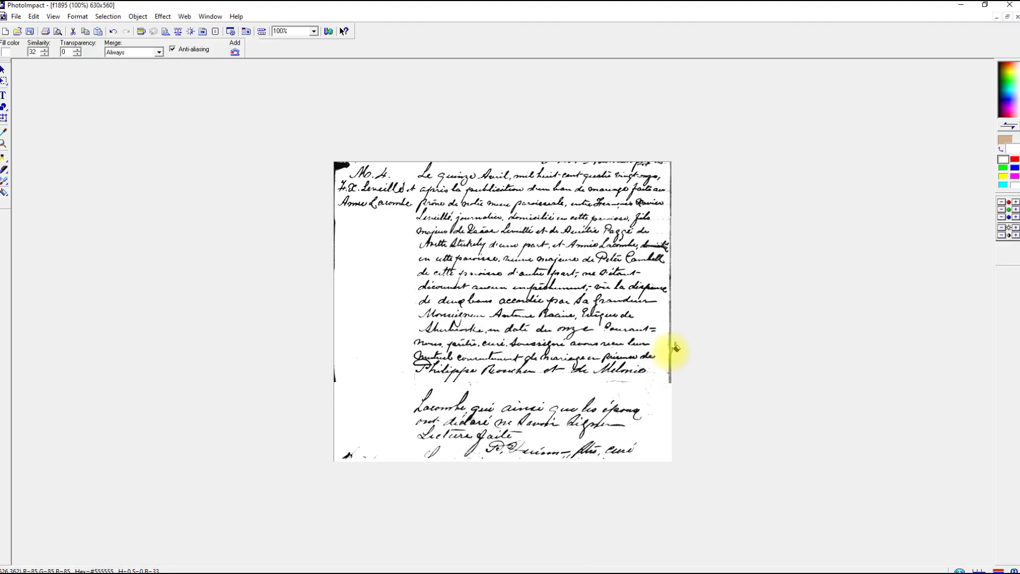
pyautogui.click(674, 161)
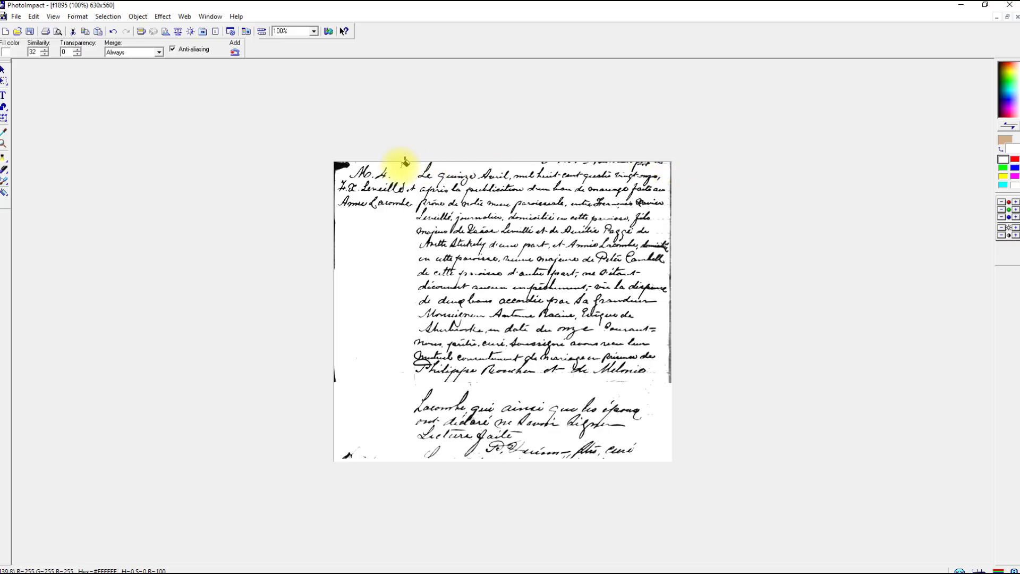
pyautogui.click(341, 164)
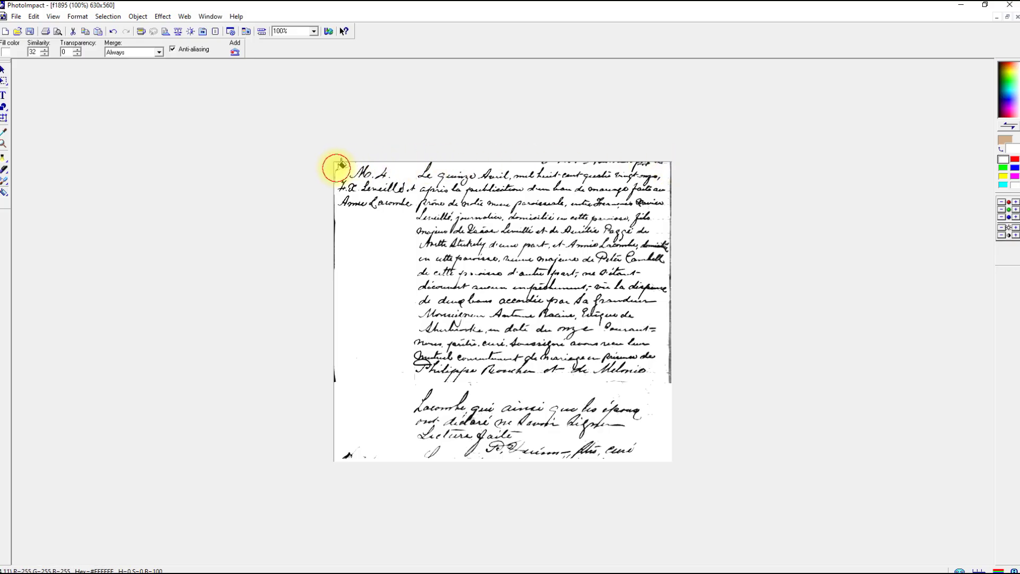
pyautogui.click(350, 451)
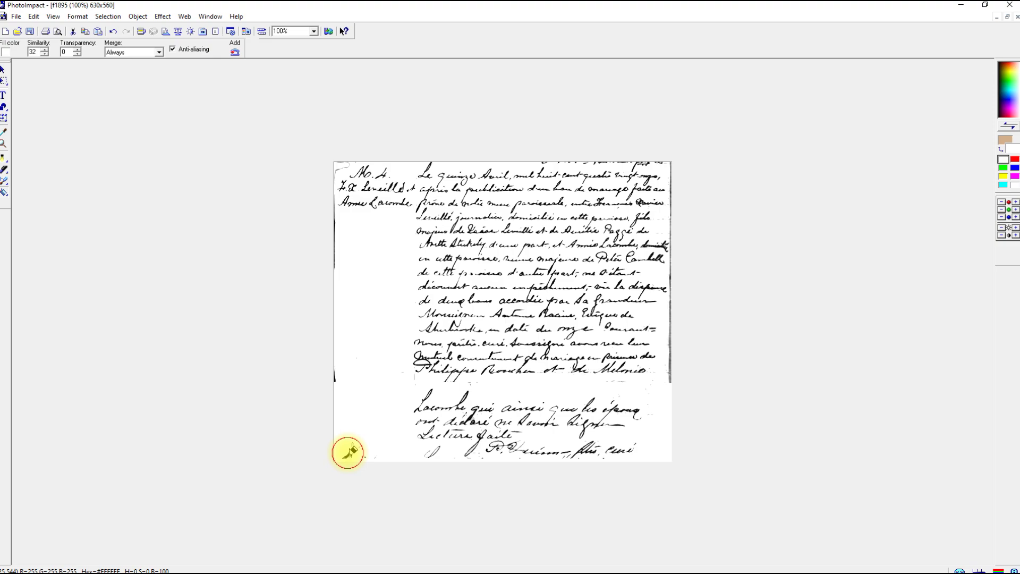
pyautogui.click(349, 452)
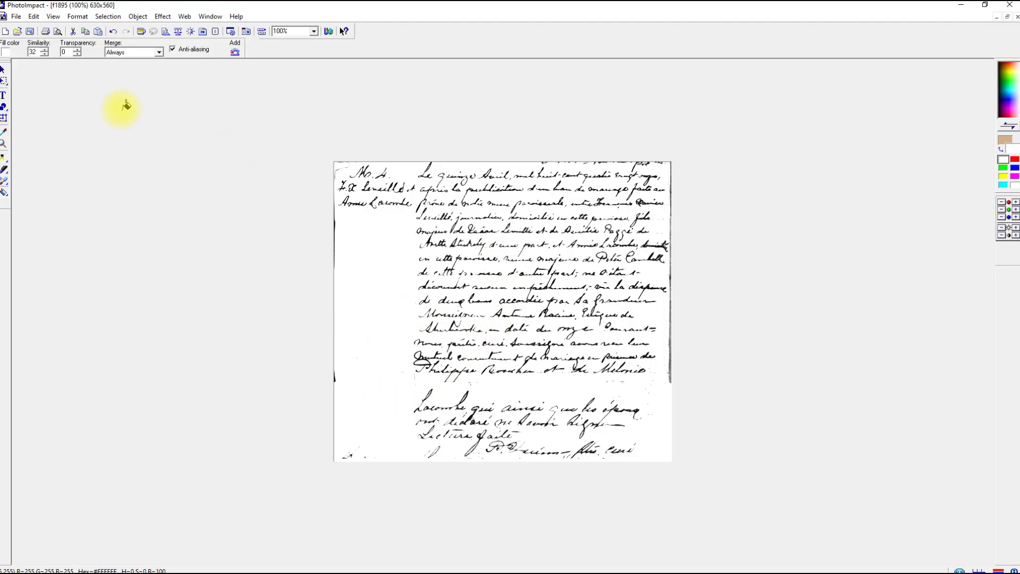
# Step: Switch to the Standard Selection Tool and save the cleaned record image, accepting the lossy file format
pyautogui.click(4, 82)
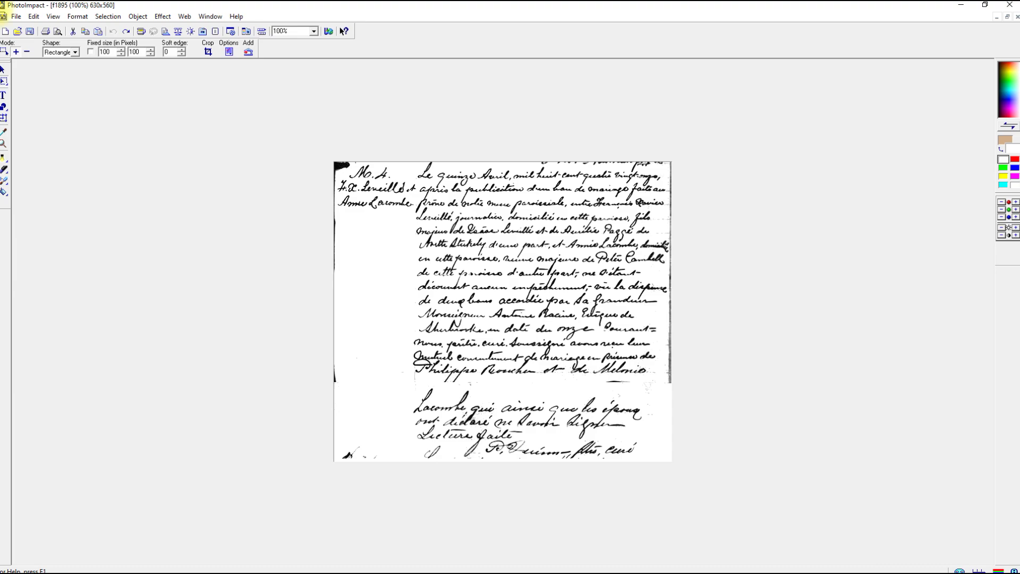
pyautogui.click(31, 32)
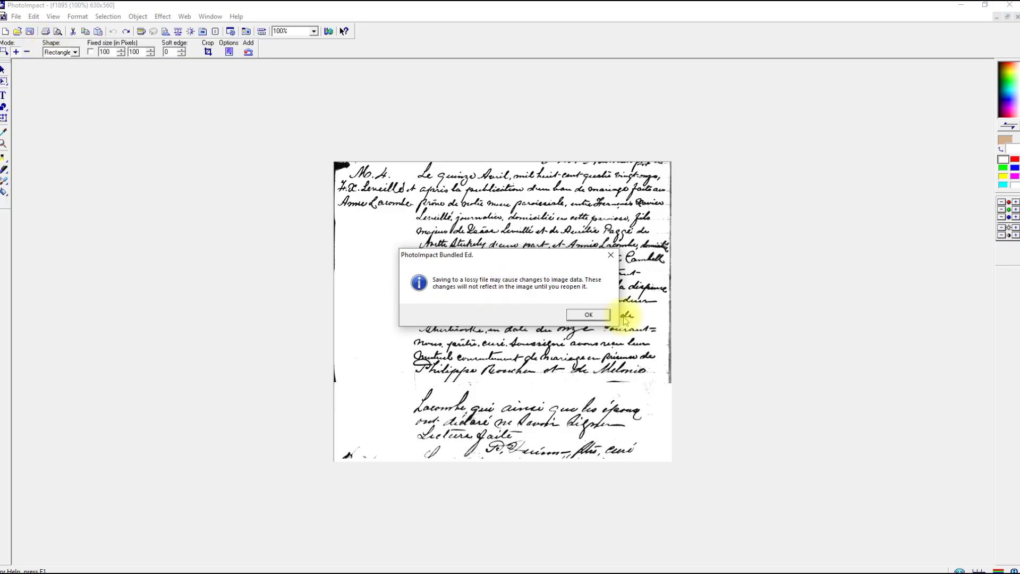
pyautogui.click(588, 313)
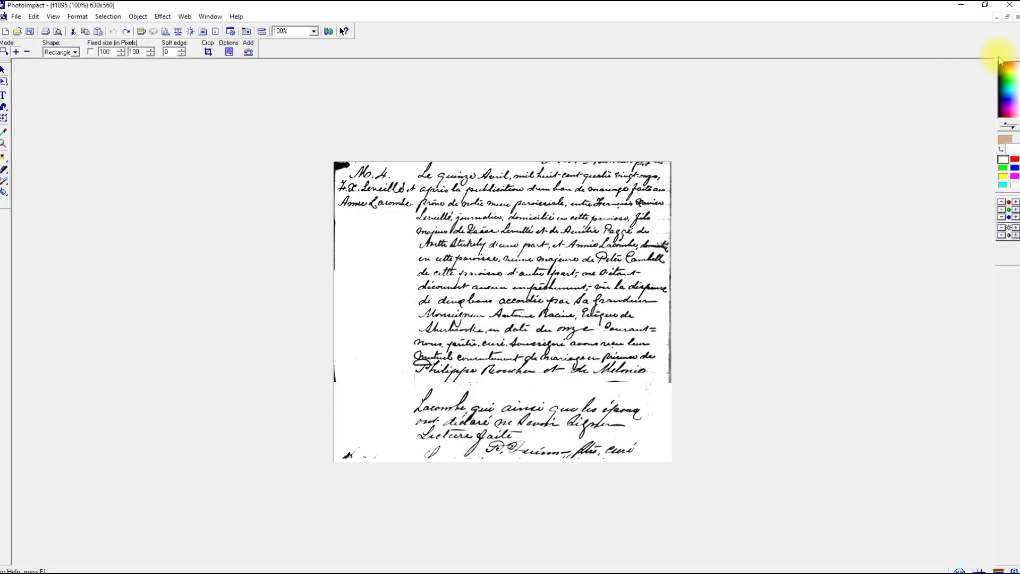
# Step: Close the image and exit the editor without making the clipboard image available to other programs
pyautogui.click(1016, 17)
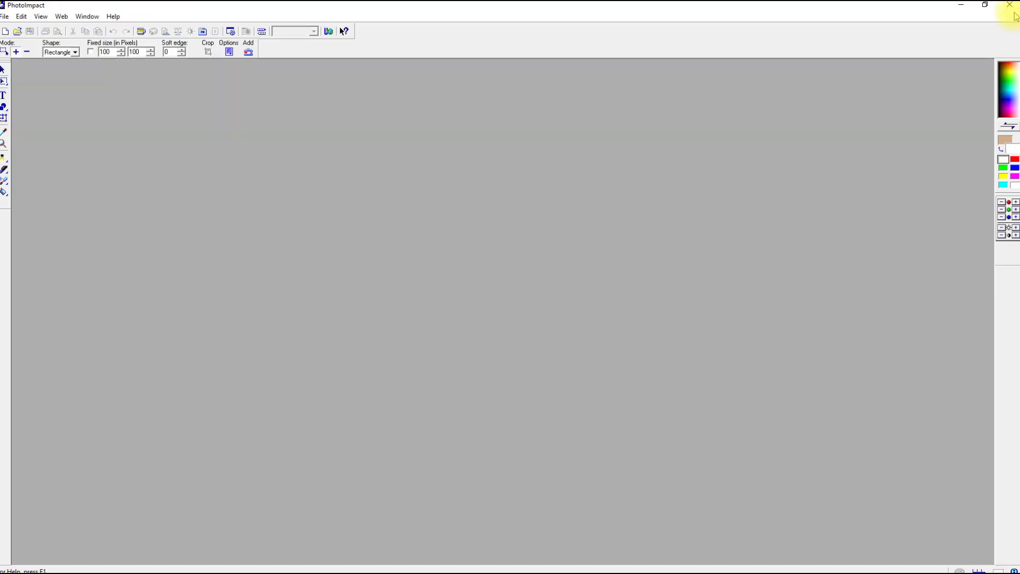
pyautogui.click(1009, 5)
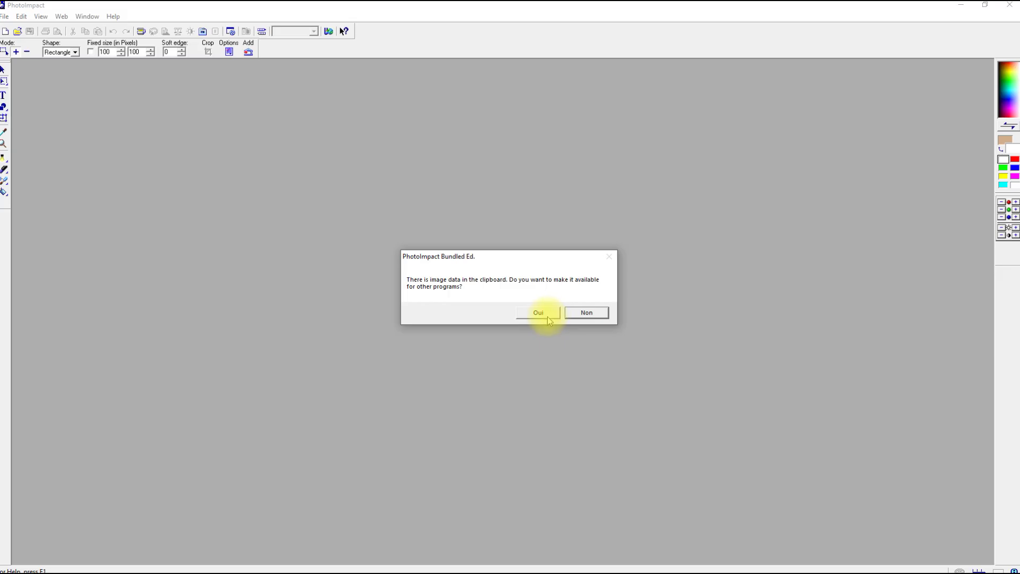
pyautogui.click(591, 314)
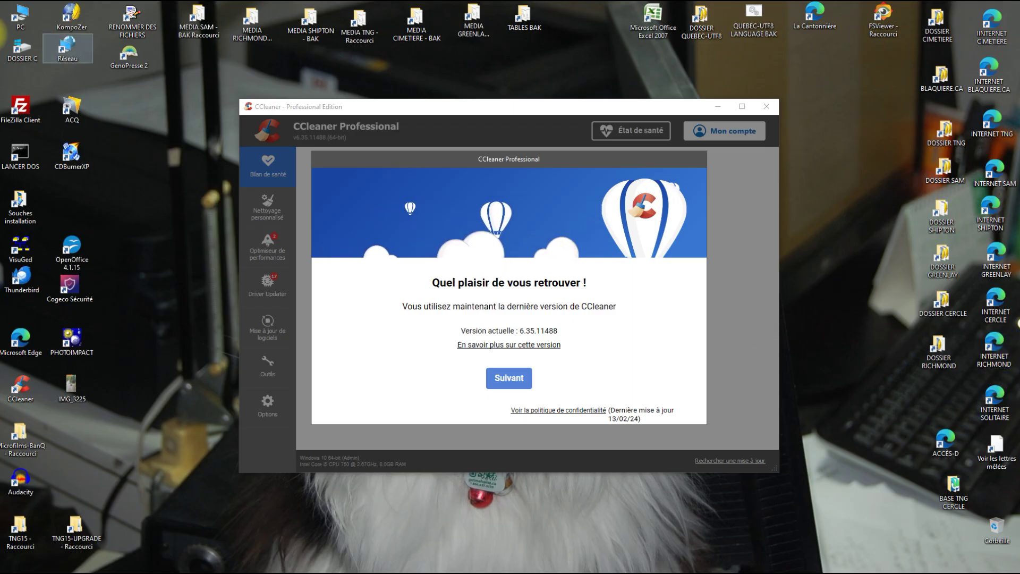
pyautogui.moveTo(0, 50); pyautogui.dragTo(458, 67)
pyautogui.moveTo(251, 85); pyautogui.dragTo(682, 29)
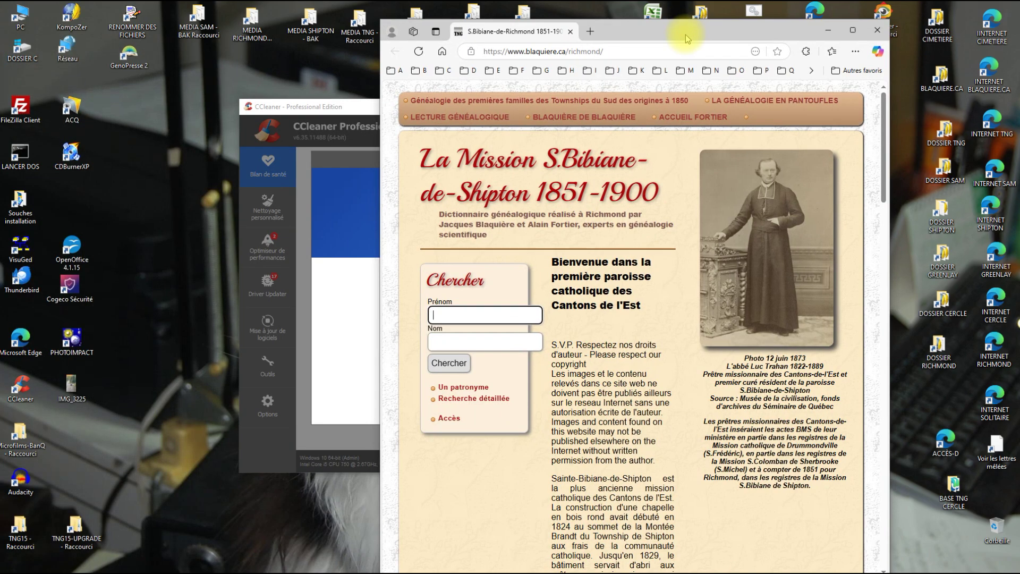
pyautogui.click(853, 30)
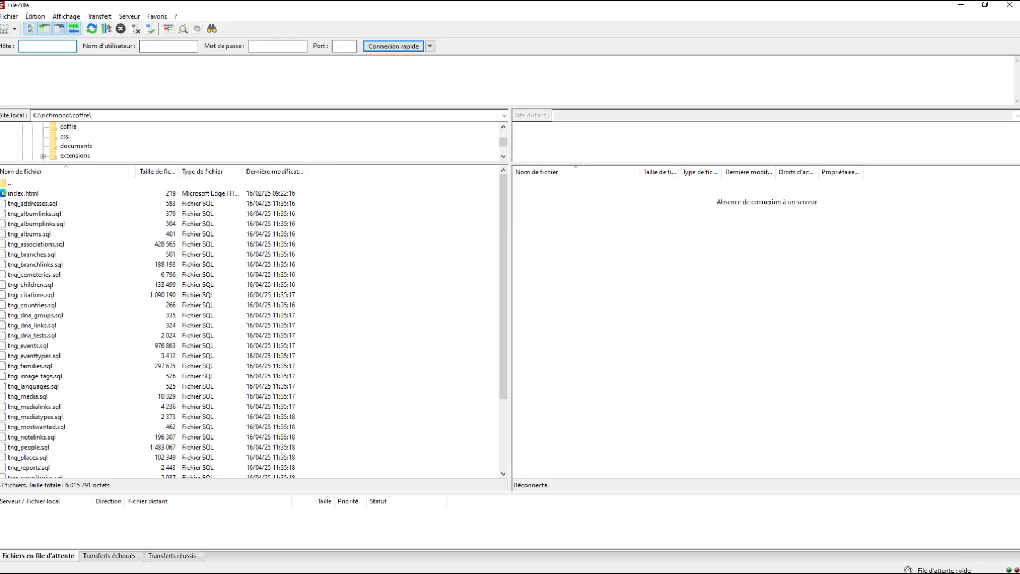
# Step: Switch to FileZilla and connect to the saved site hosted at ftp.blaquiere.ca
pyautogui.click(9, 16)
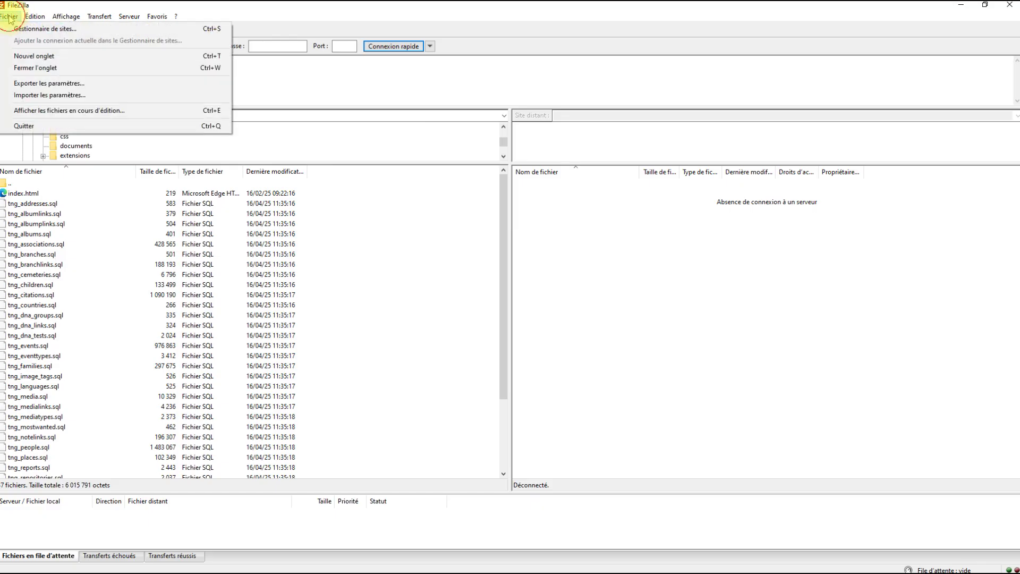
pyautogui.click(33, 28)
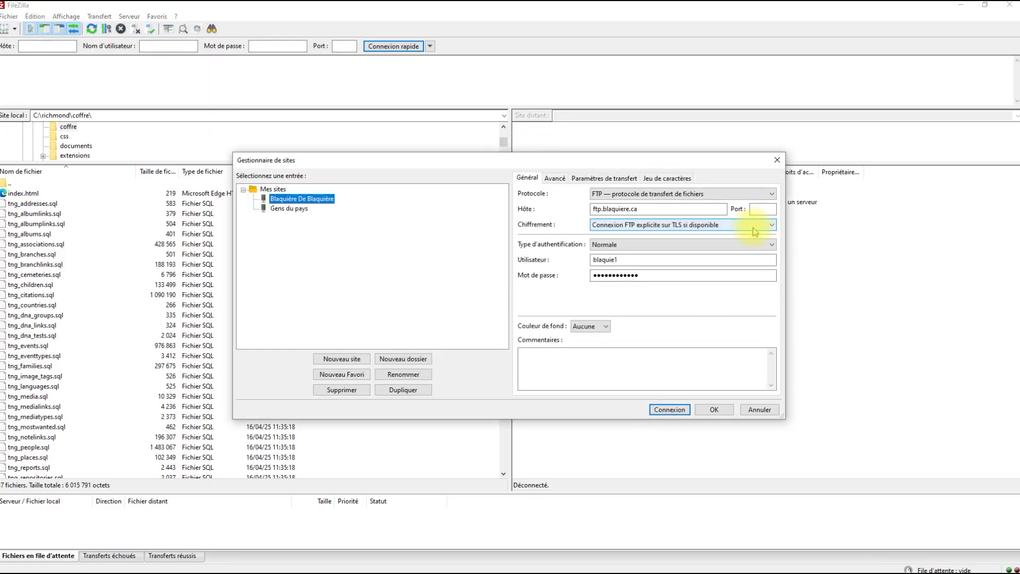
pyautogui.click(671, 409)
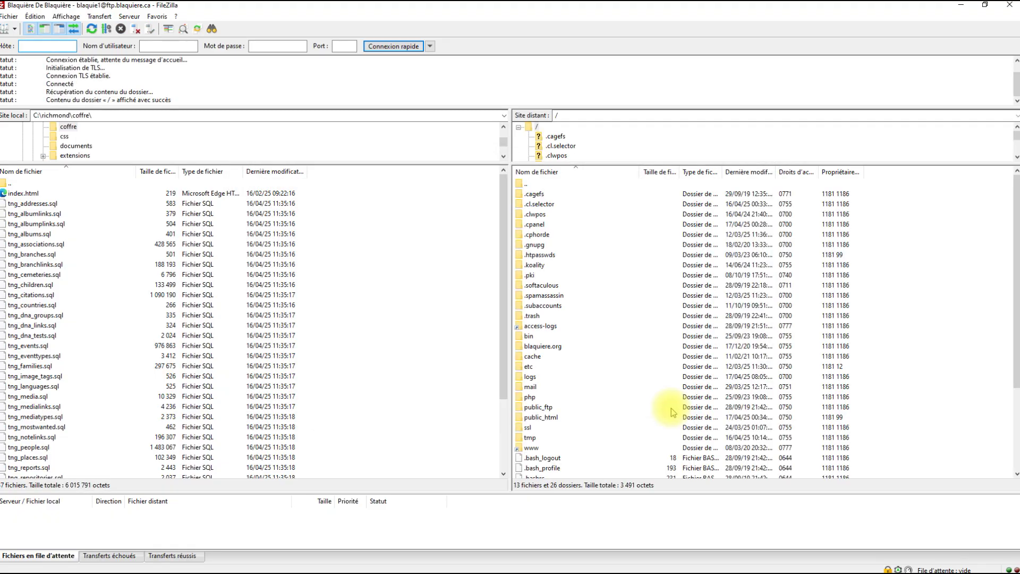
# Step: Open the remote folder /public_html/tng/actes
pyautogui.click(552, 417)
pyautogui.doubleClick(552, 417)
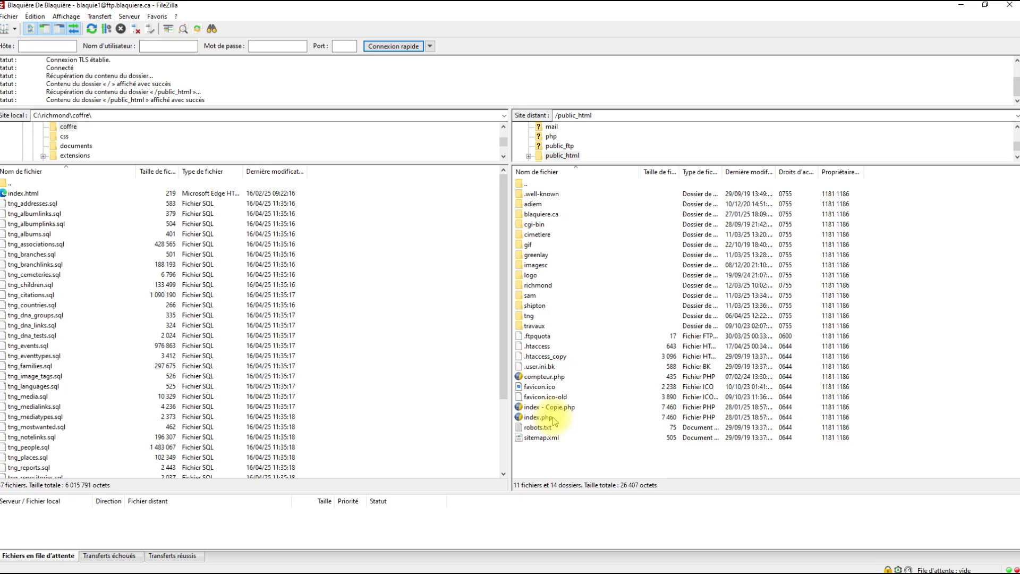
pyautogui.doubleClick(528, 316)
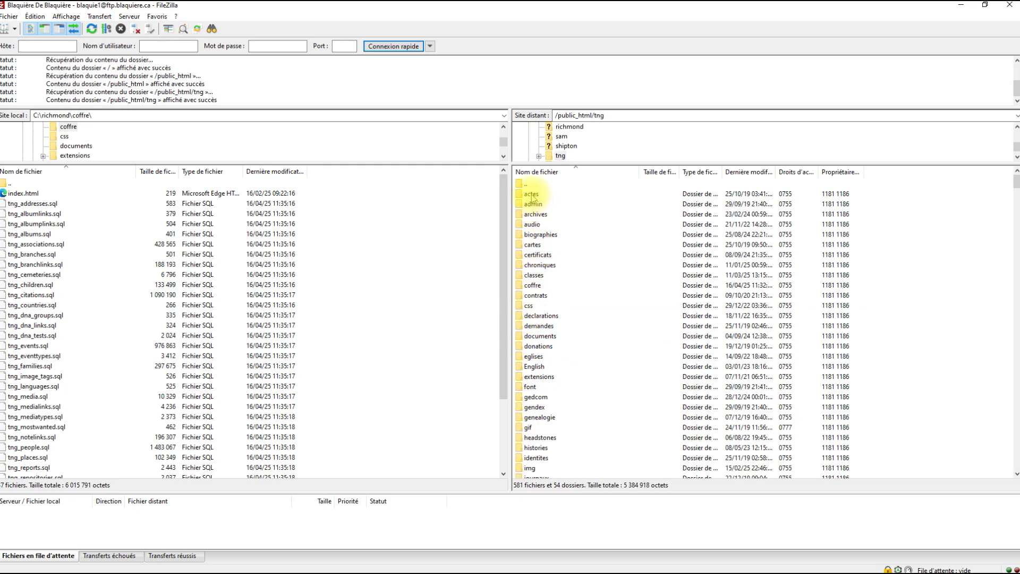
pyautogui.doubleClick(532, 195)
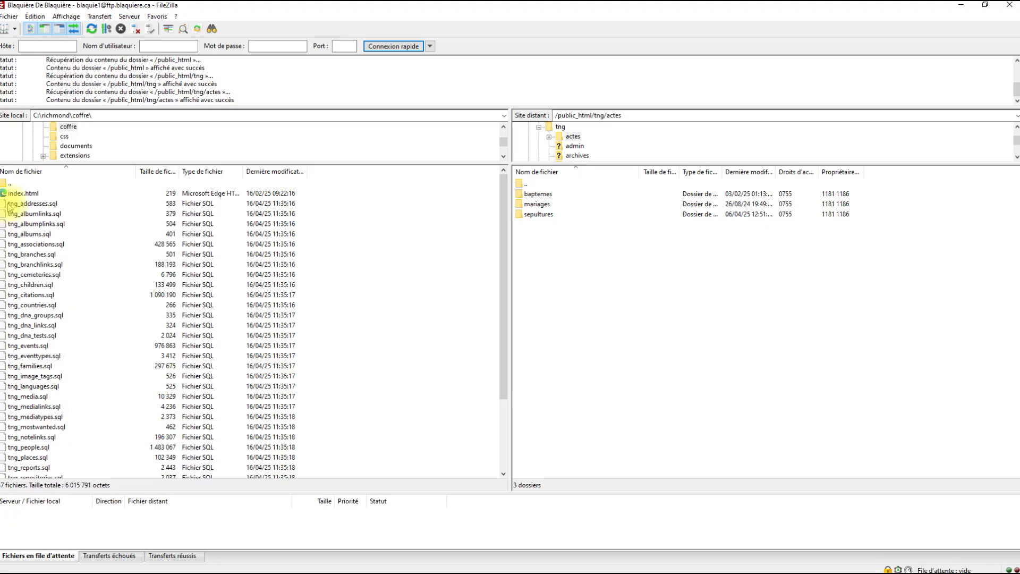
# Step: Go up from the local coffre folder to the root of C:\ and look through its folders
pyautogui.click(4, 184)
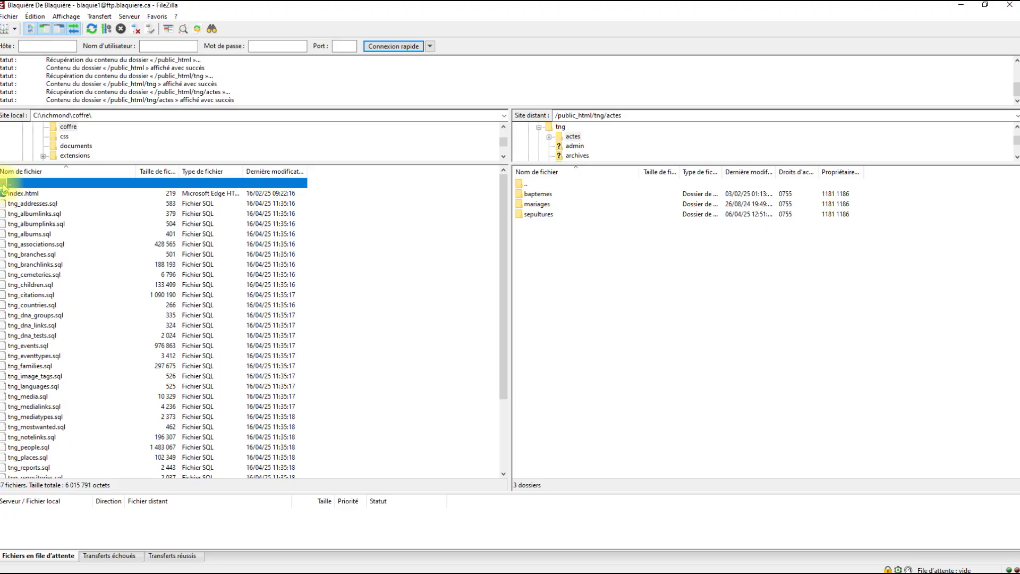
pyautogui.doubleClick(4, 185)
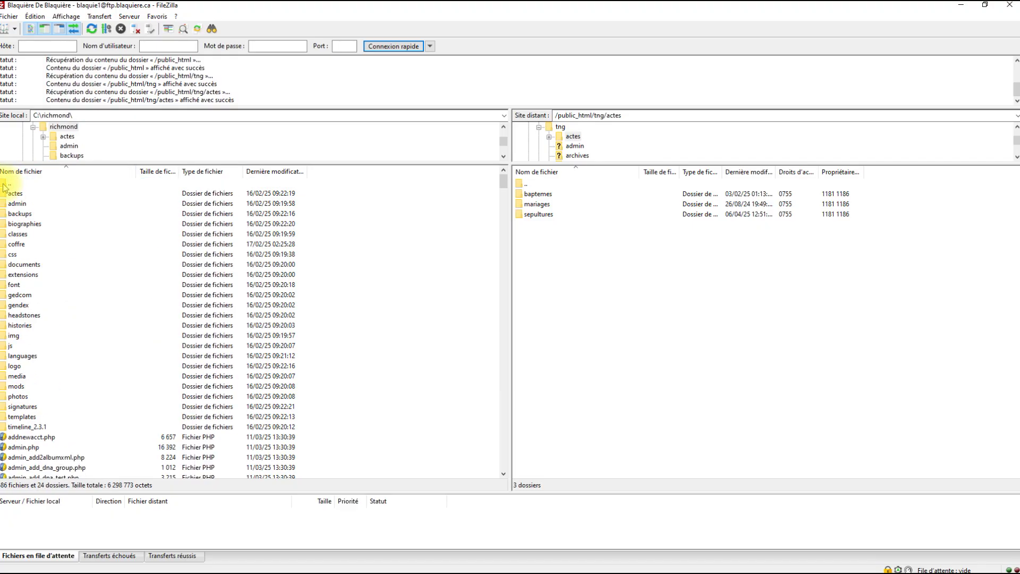
pyautogui.doubleClick(4, 183)
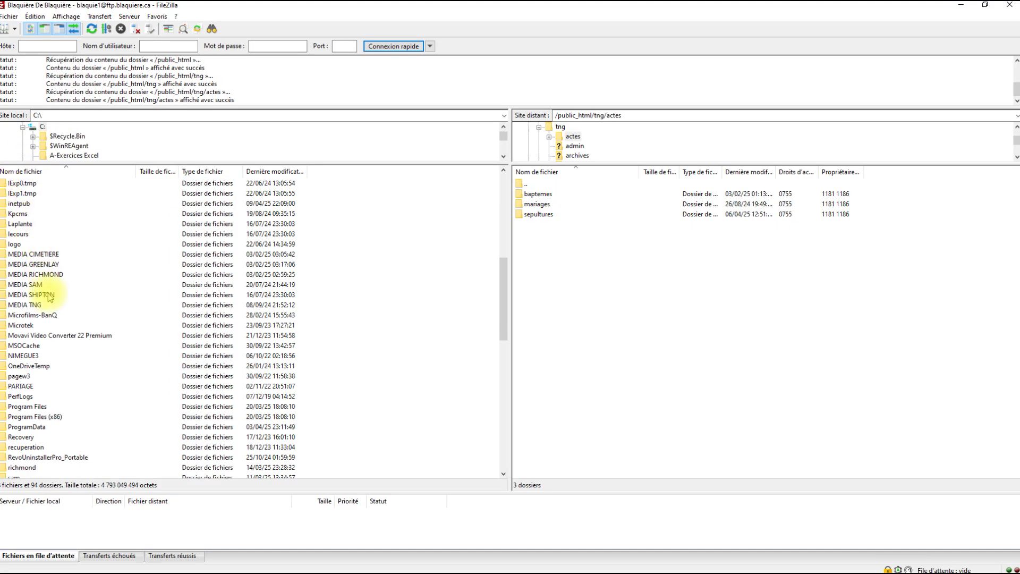
pyautogui.scroll(-9, 32, 319)
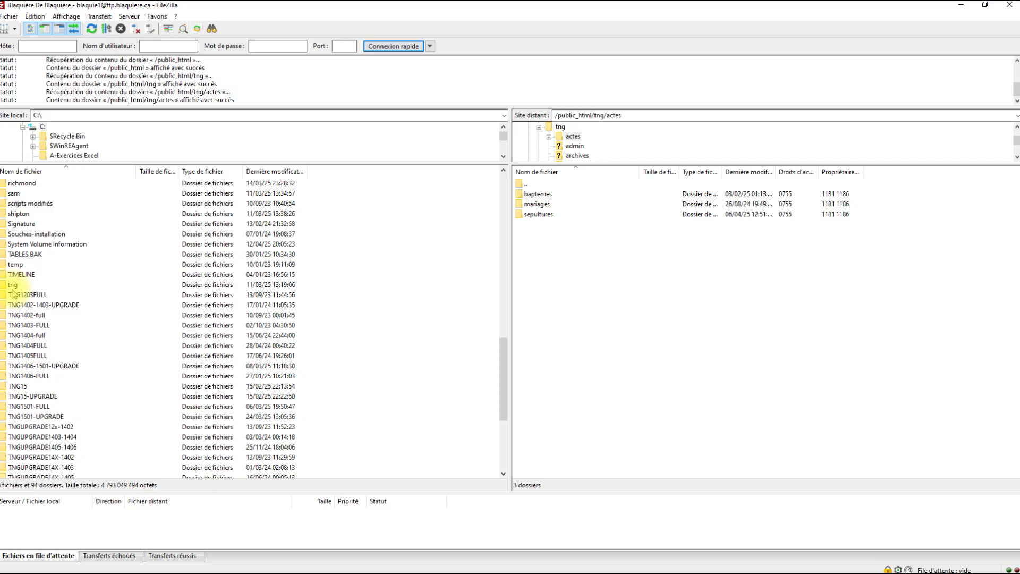
pyautogui.scroll(9, 21, 274)
pyautogui.scroll(1, 29, 255)
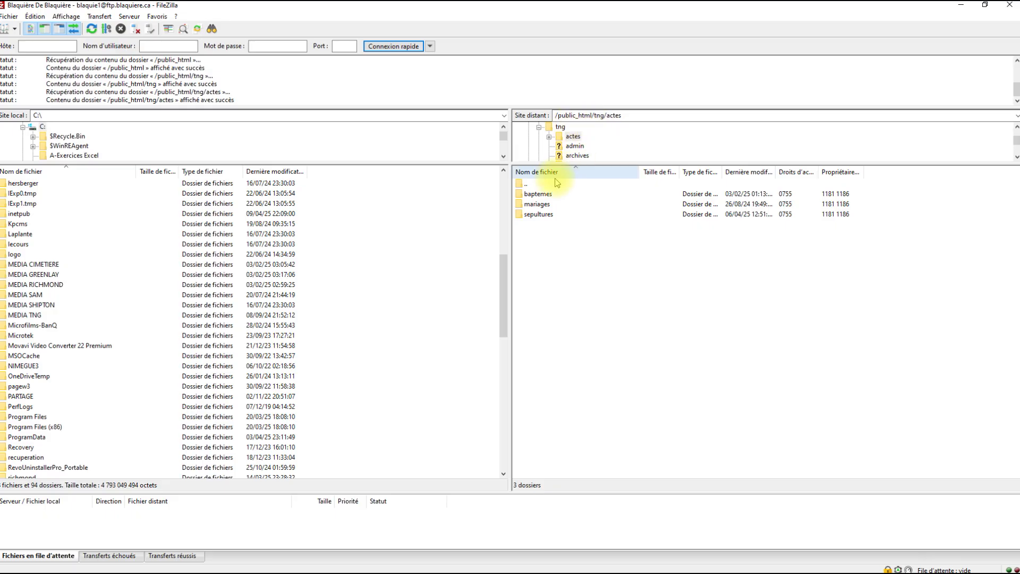
# Step: Return to the remote public_html folder and open richmond/actes instead
pyautogui.doubleClick(521, 185)
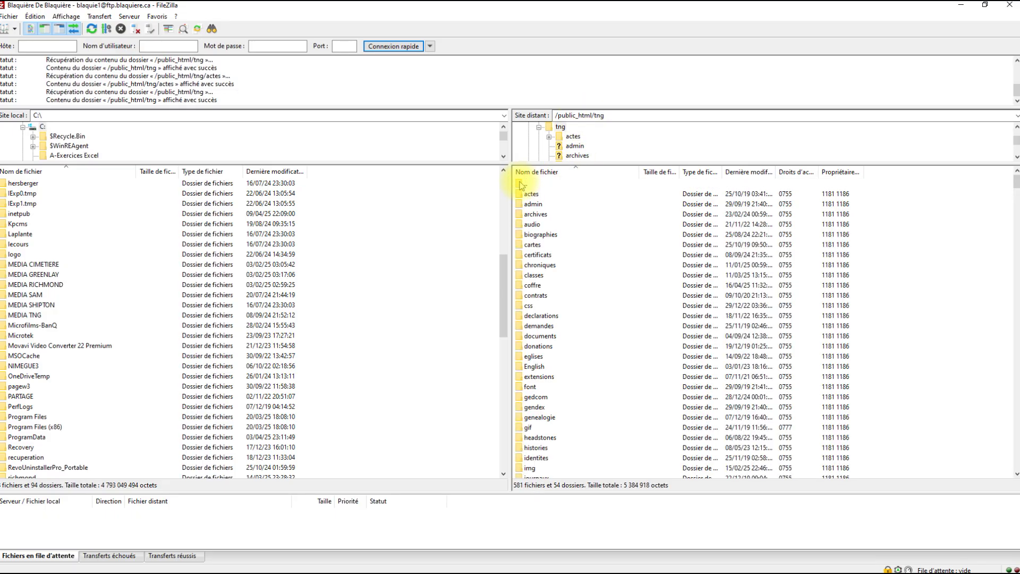
pyautogui.doubleClick(521, 184)
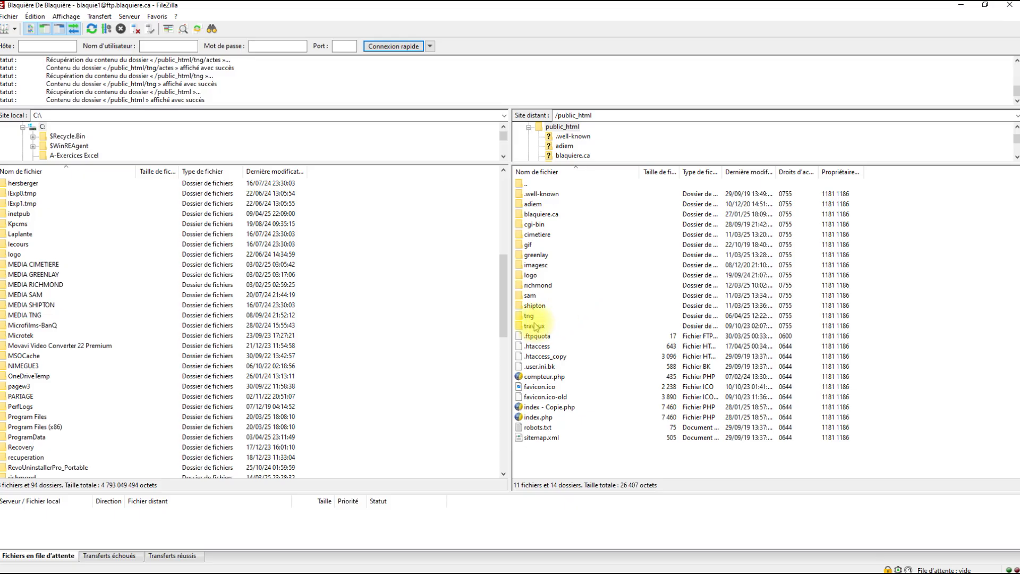
pyautogui.doubleClick(522, 287)
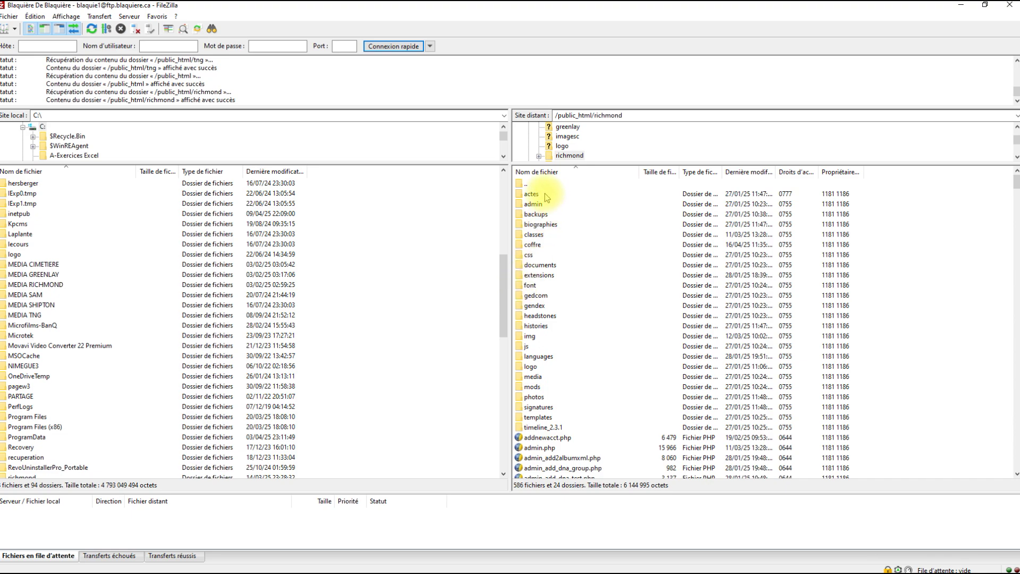
pyautogui.doubleClick(521, 194)
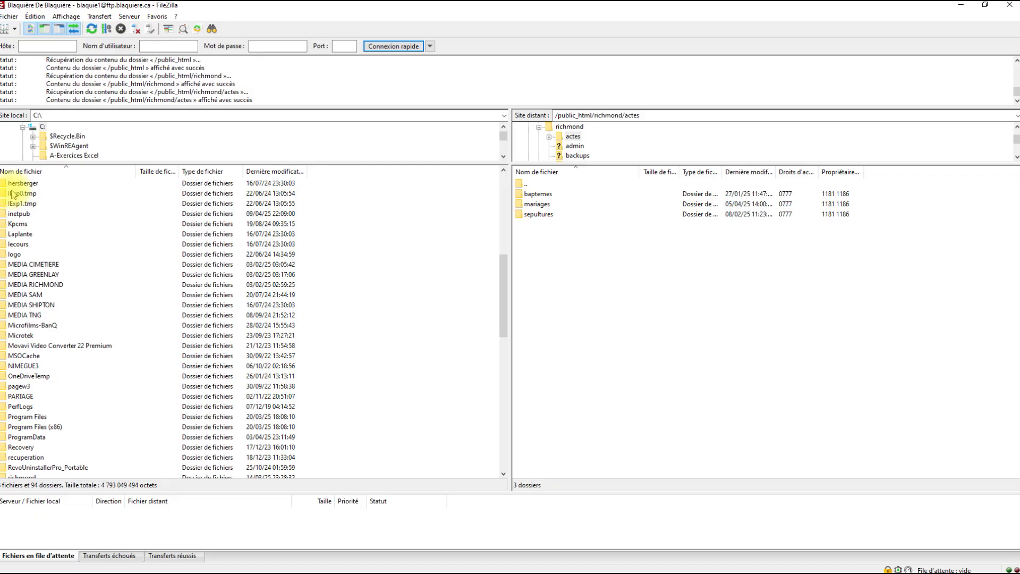
# Step: Open the matching local folder C:\richmond\actes
pyautogui.scroll(10, 10, 188)
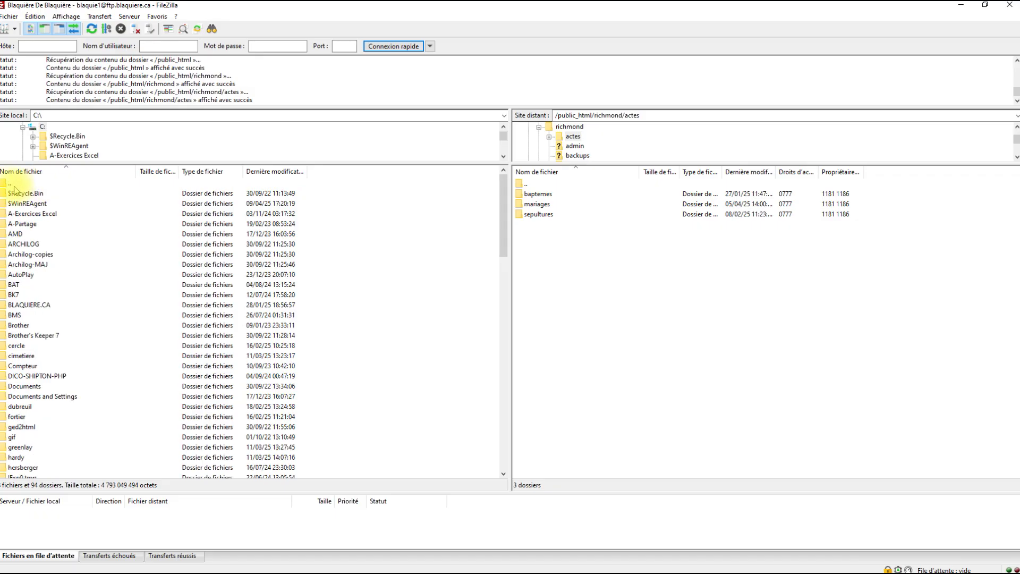
pyautogui.scroll(-20, 23, 330)
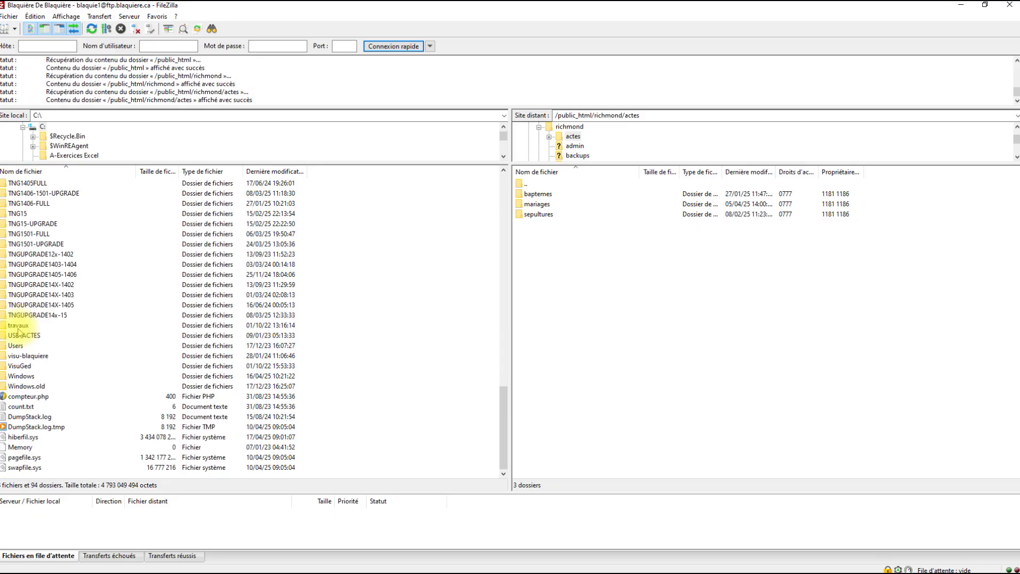
pyautogui.scroll(9, 21, 218)
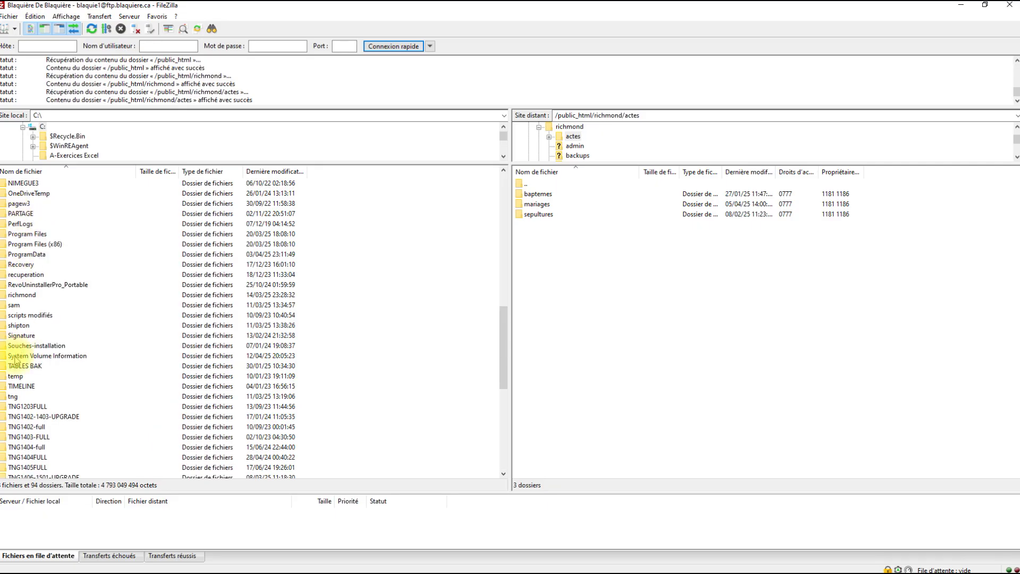
pyautogui.doubleClick(18, 295)
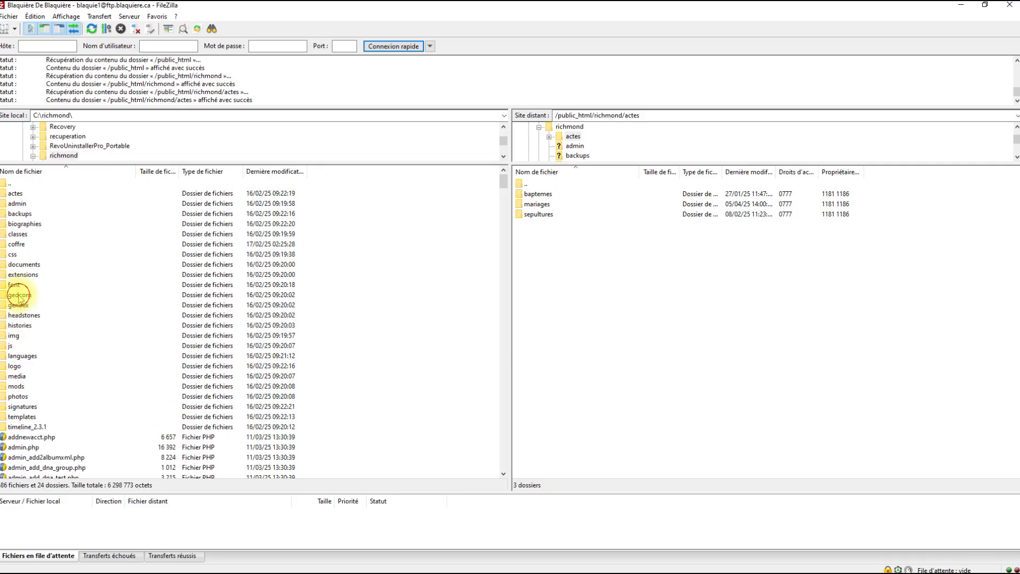
pyautogui.doubleClick(12, 194)
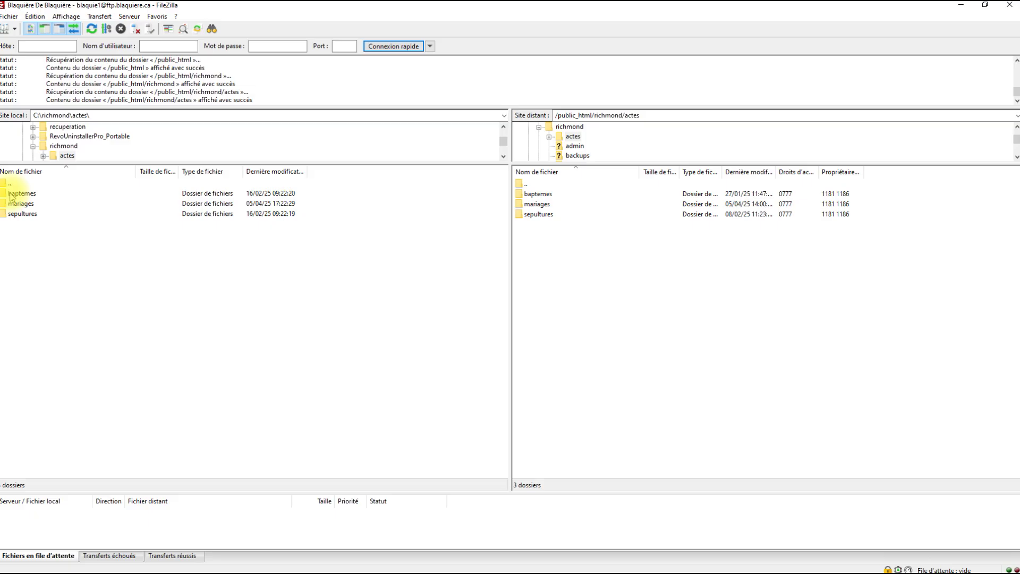
# Step: Upload the local mariages folder to /public_html/richmond/actes, always ignoring files that already exist on the server
pyautogui.click(14, 206)
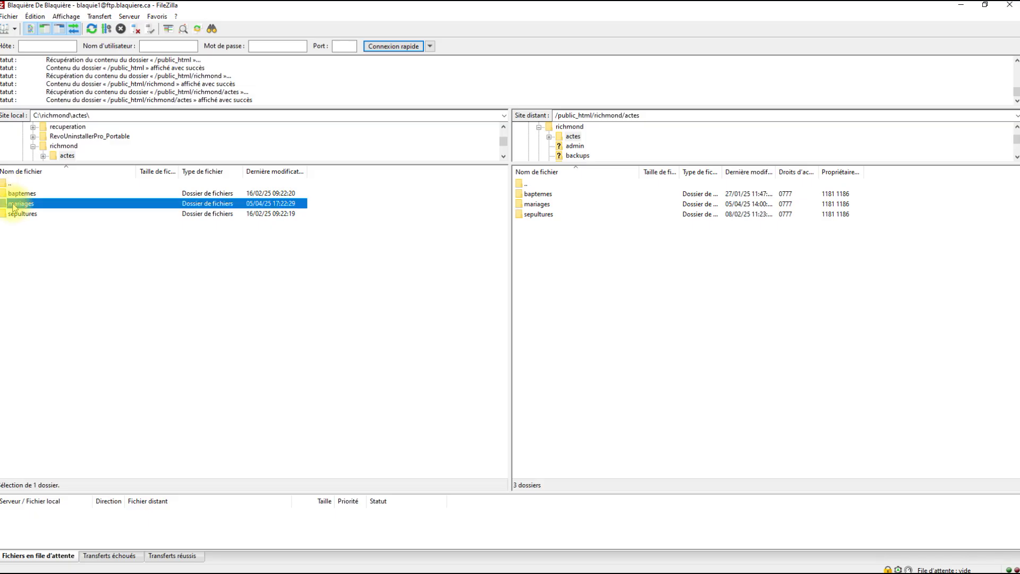
pyautogui.rightClick(13, 207)
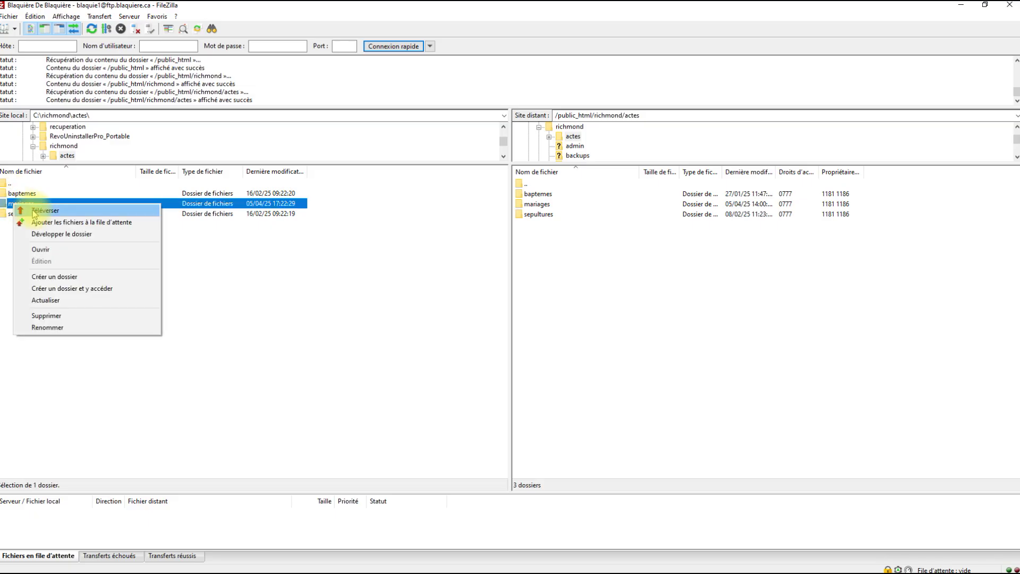
pyautogui.click(44, 212)
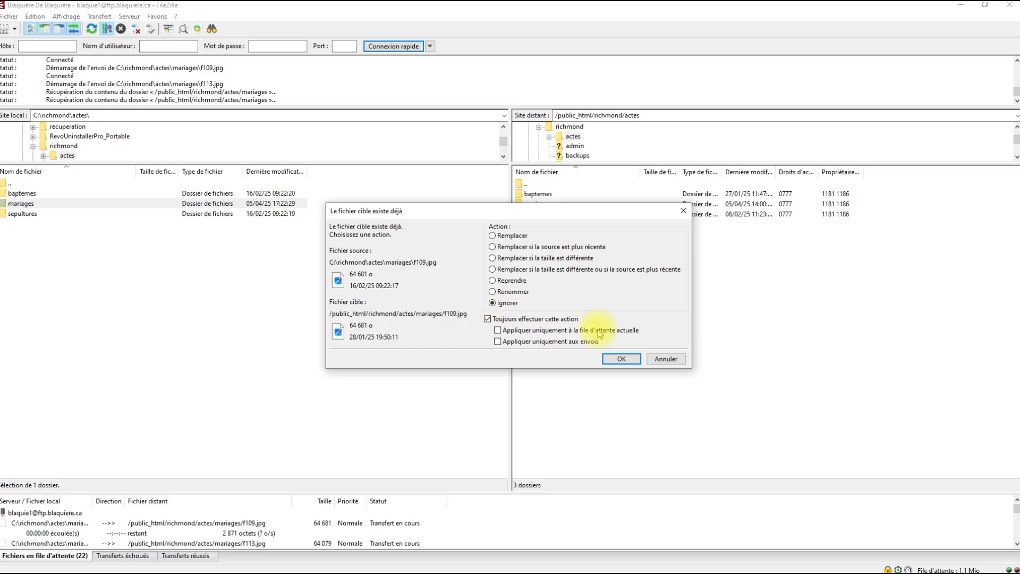
pyautogui.click(622, 359)
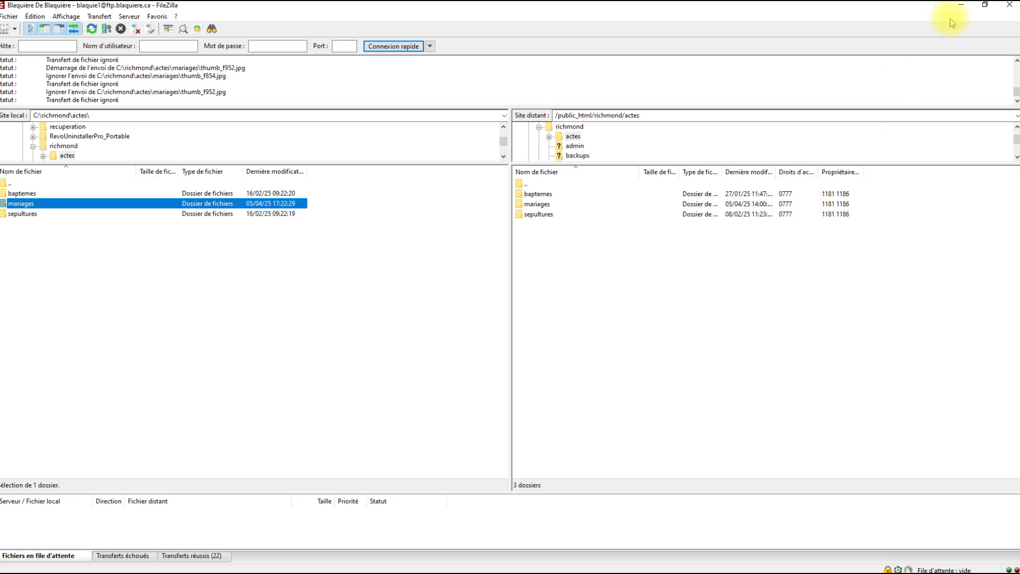
# Step: Minimize FileZilla and log in to the Richmond genealogy site as admin with the saved credentials
pyautogui.click(961, 6)
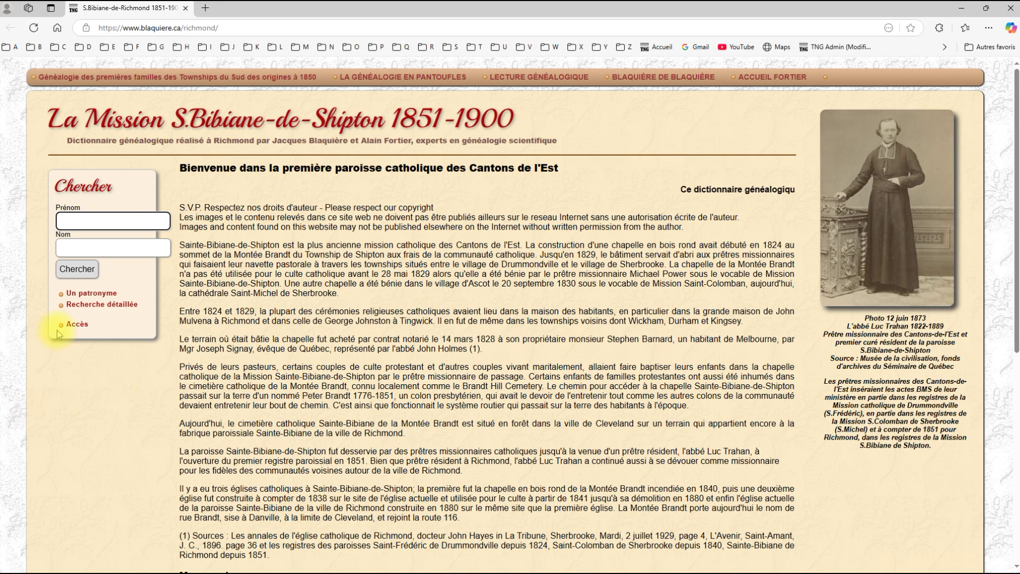
pyautogui.click(77, 325)
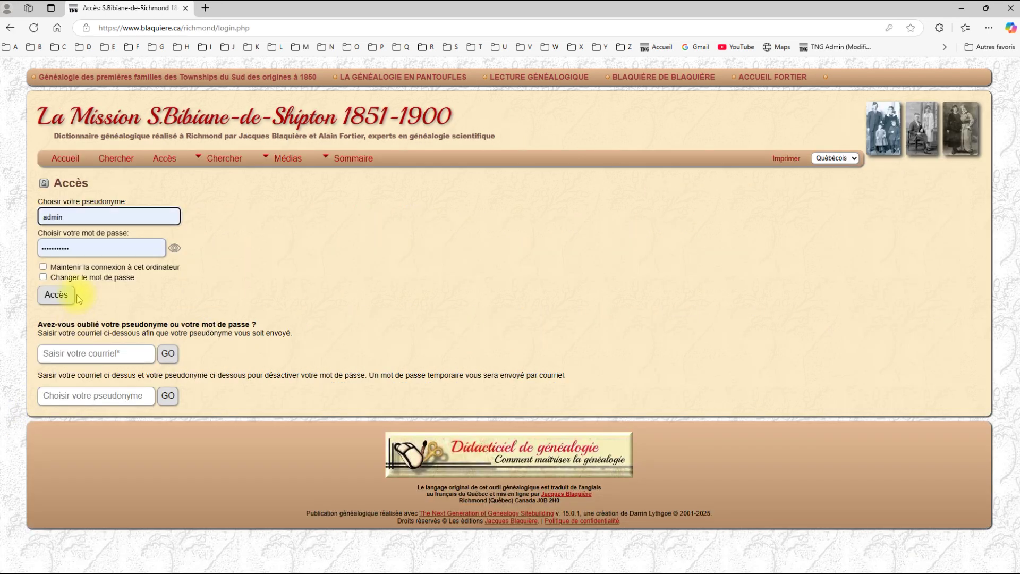
pyautogui.click(55, 296)
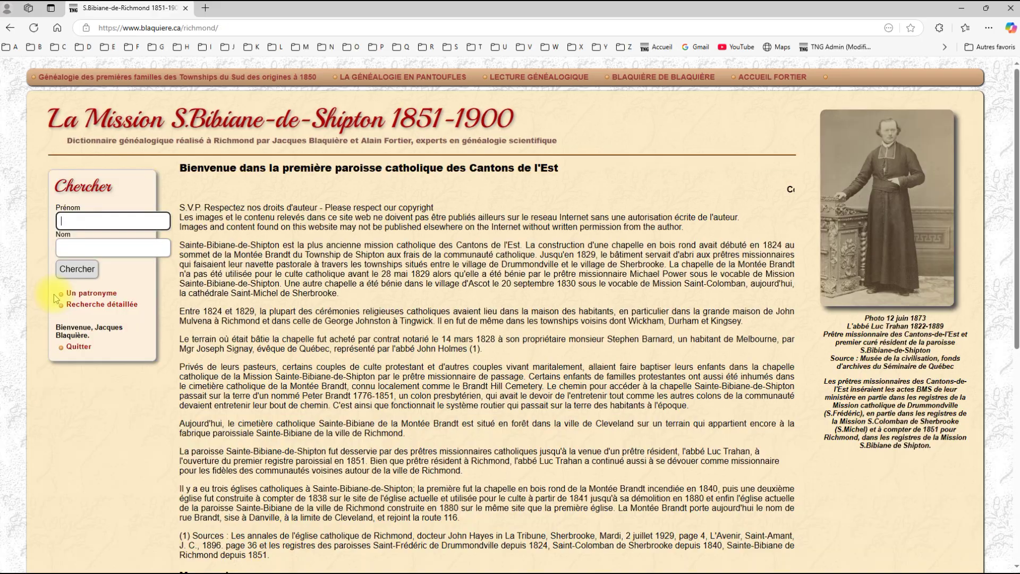
# Step: Go to the site's administration and open the form for adding a new item to the media collections
pyautogui.scroll(-8, 775, 400)
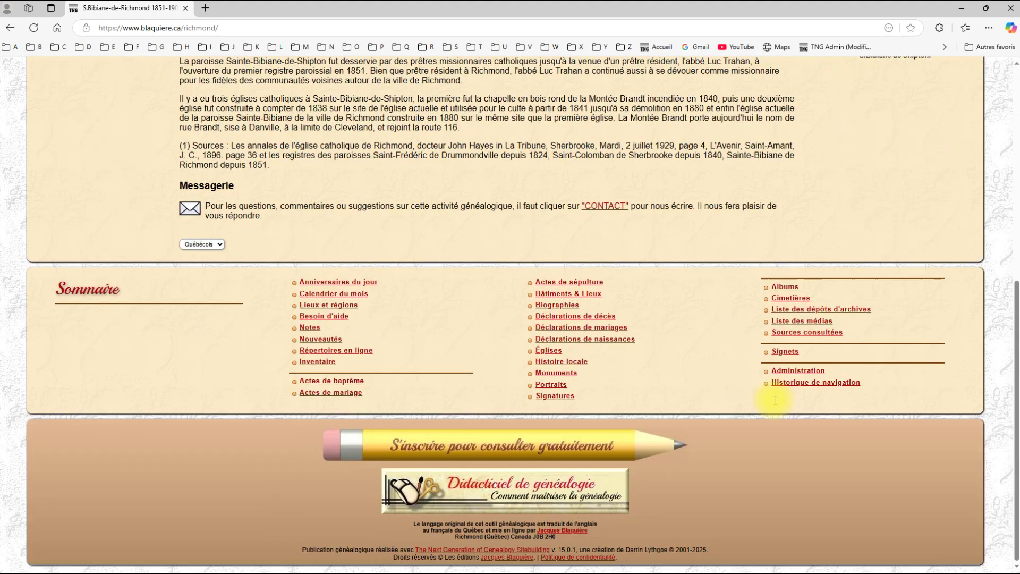
pyautogui.click(795, 371)
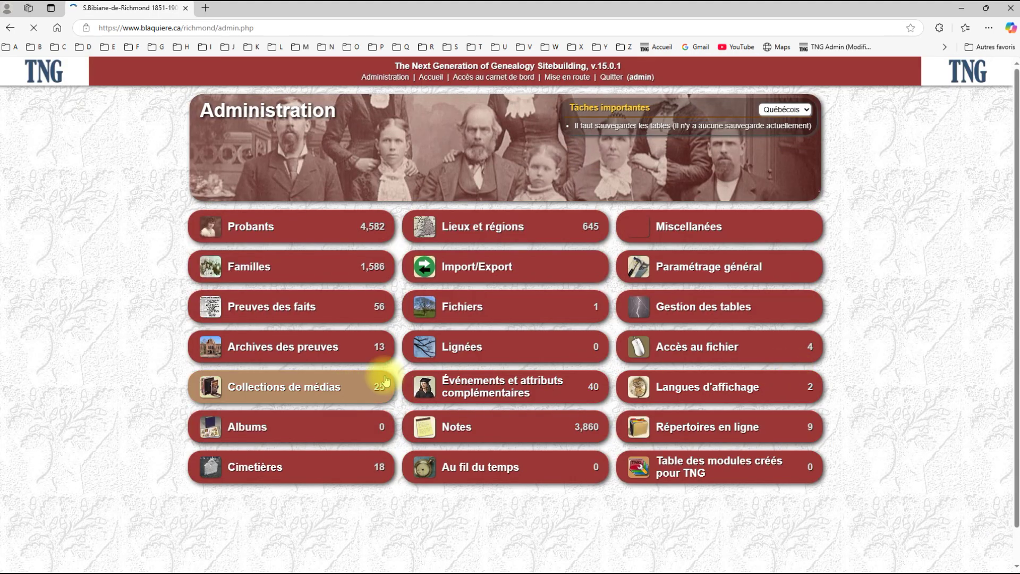
pyautogui.click(268, 399)
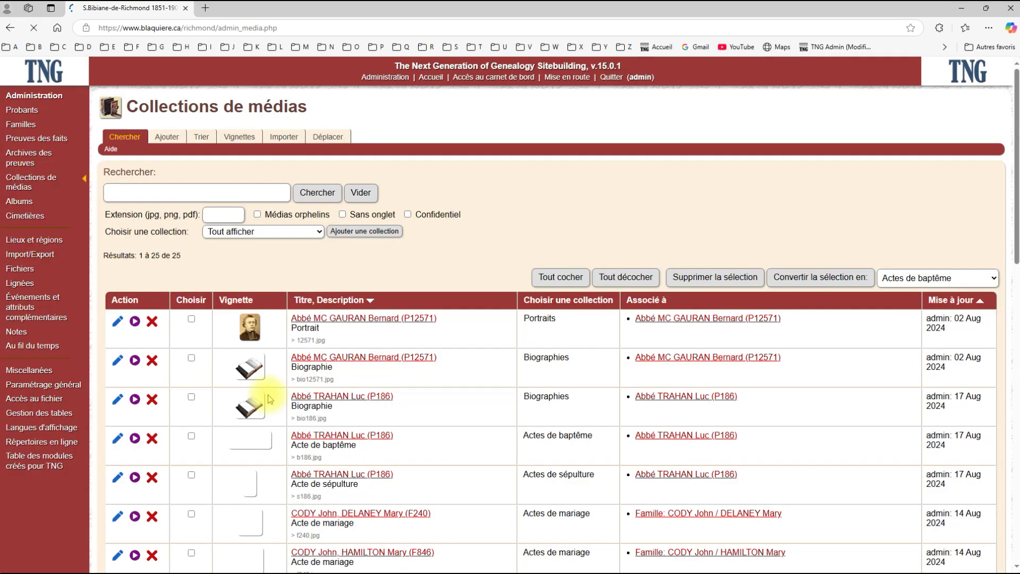
pyautogui.click(164, 140)
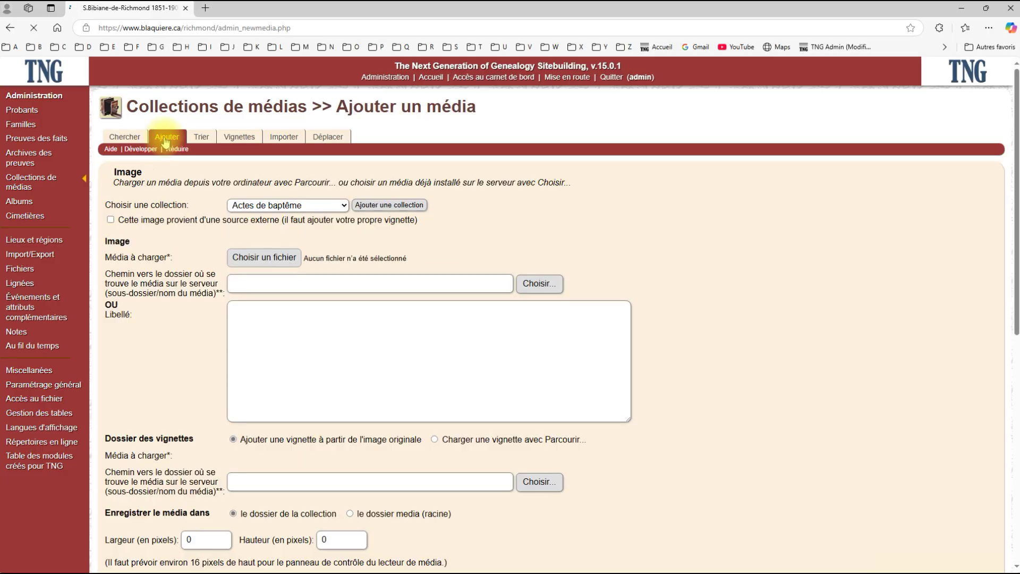
# Step: Choose the Actes de mariage collection, enter f1895 as the media's server path, and check the server for matching files
pyautogui.click(321, 205)
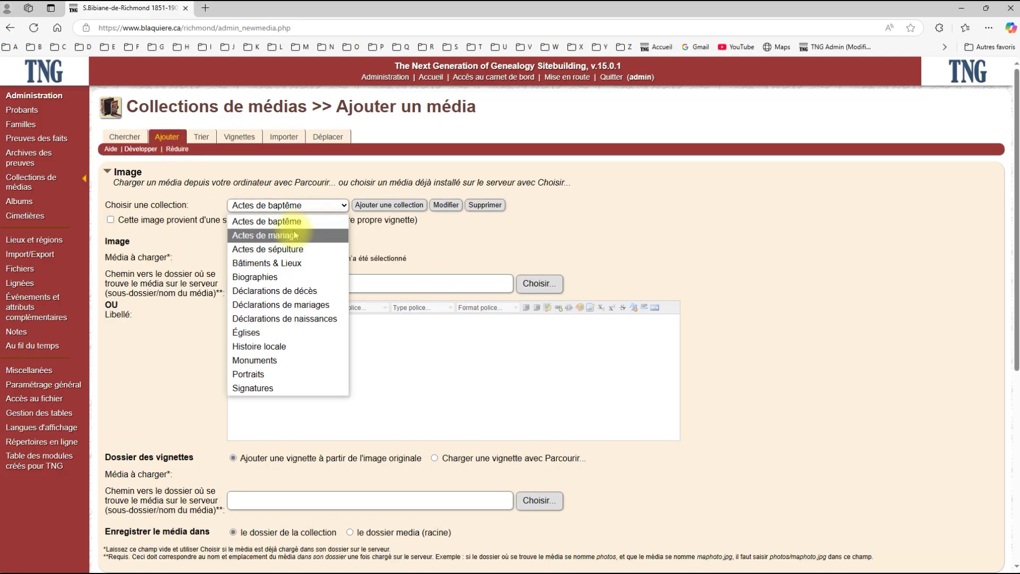
pyautogui.click(295, 235)
pyautogui.click(248, 284)
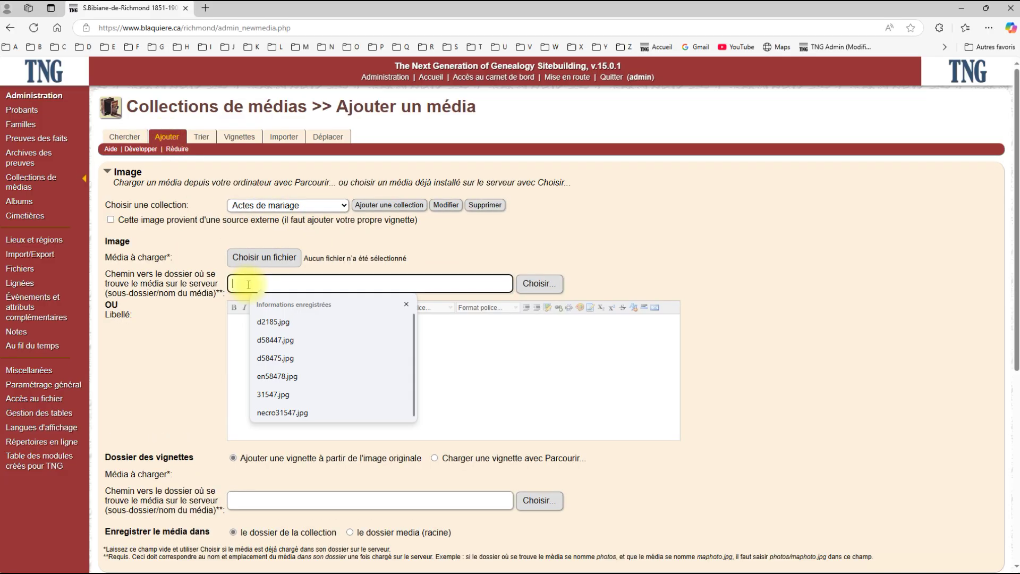
pyautogui.write('f')
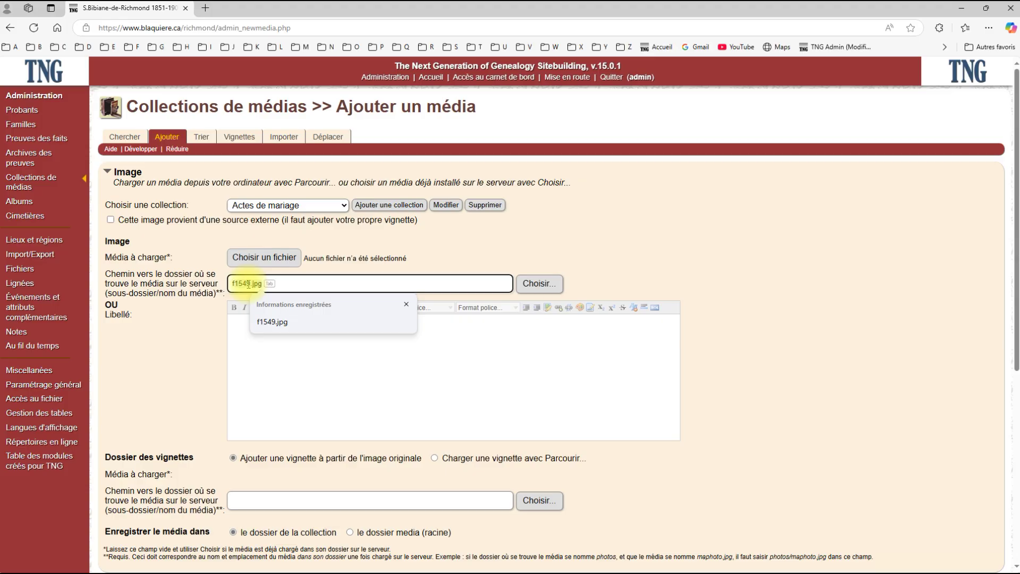
pyautogui.write('18')
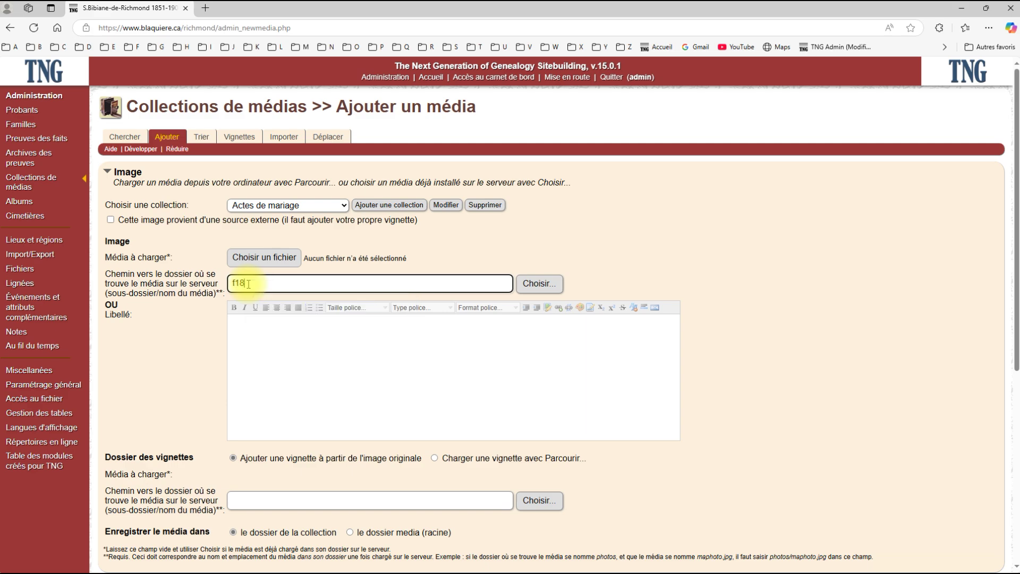
pyautogui.write('95')
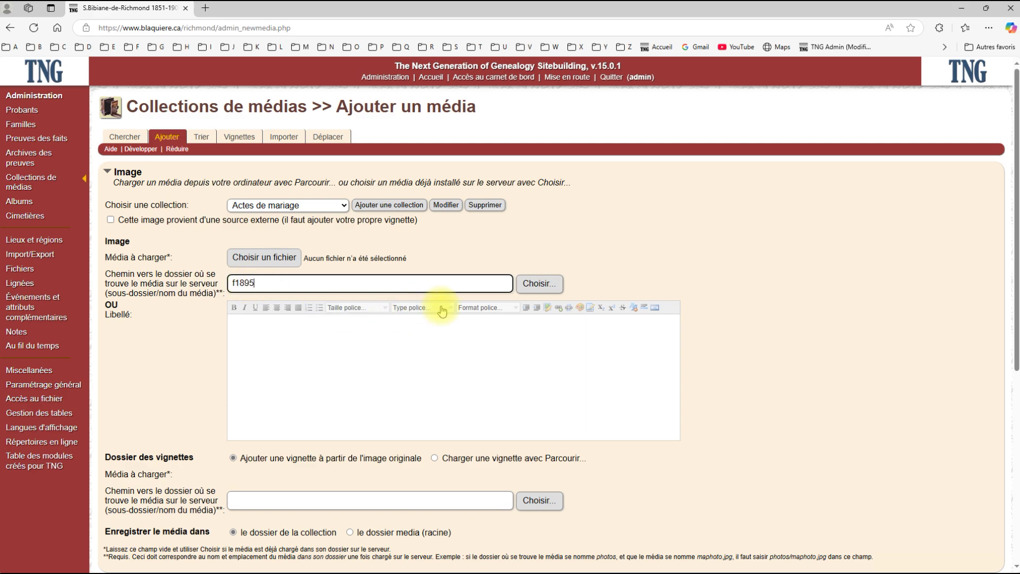
pyautogui.click(533, 285)
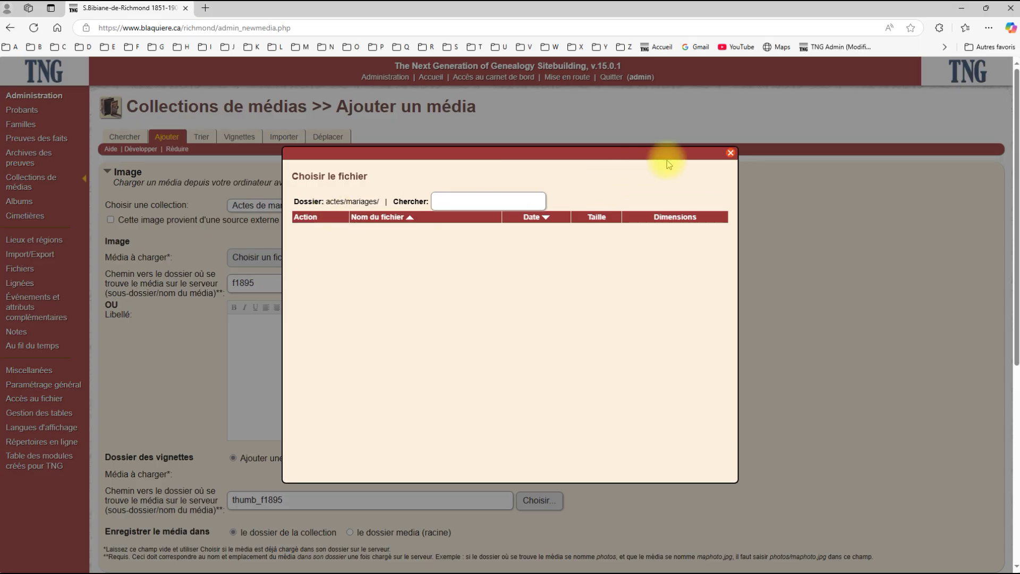
pyautogui.click(730, 154)
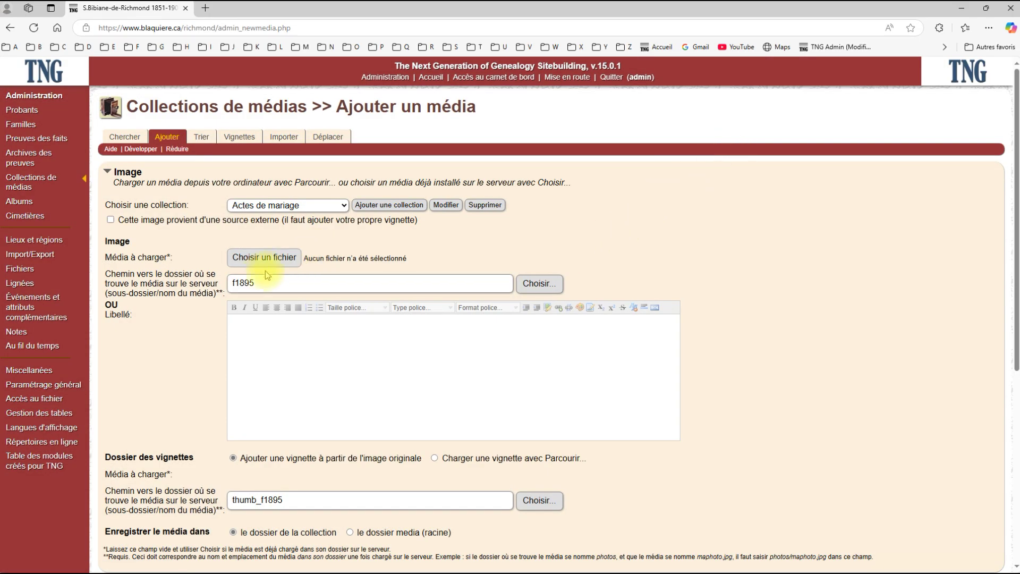
# Step: Clear the server path and look through the complete actes/mariages file list for the f1895 image
pyautogui.moveTo(230, 284); pyautogui.dragTo(270, 282)
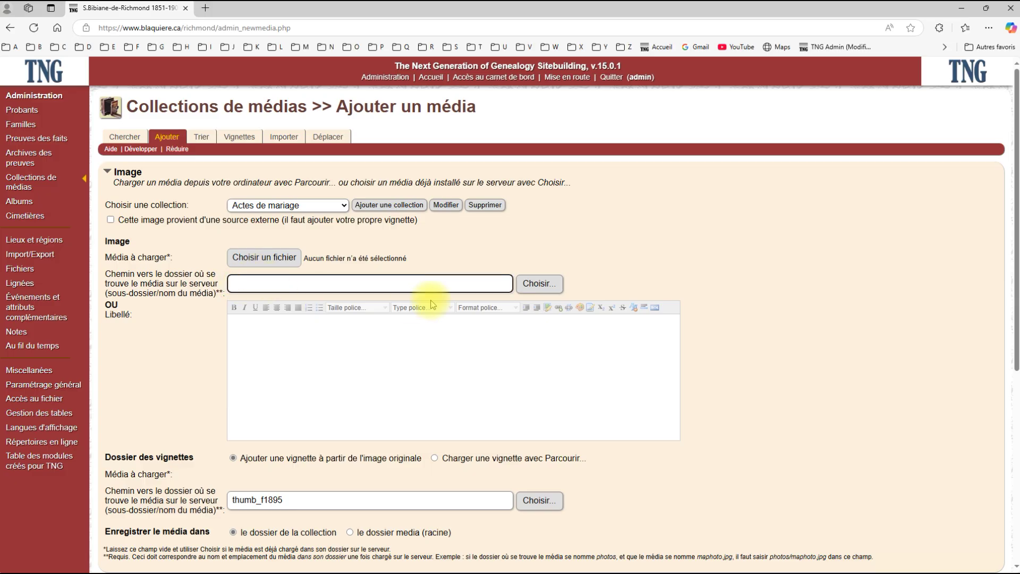
pyautogui.click(537, 283)
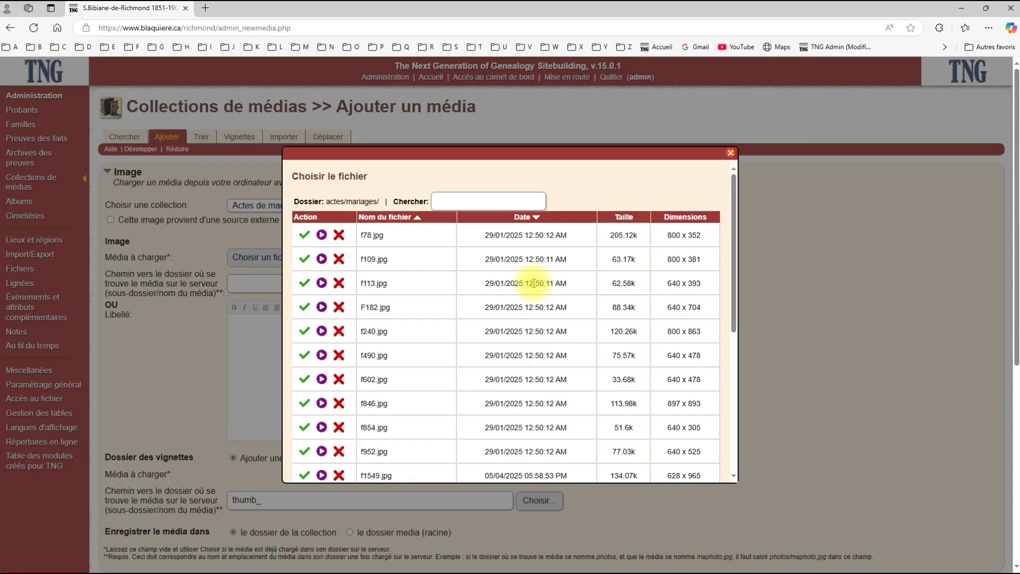
pyautogui.scroll(-10, 422, 282)
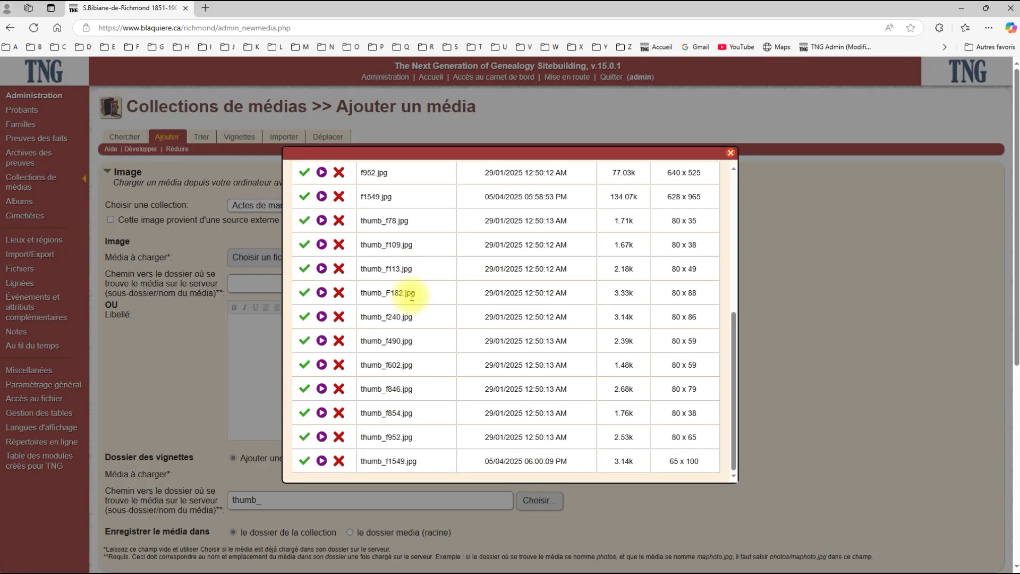
pyautogui.scroll(10, 392, 228)
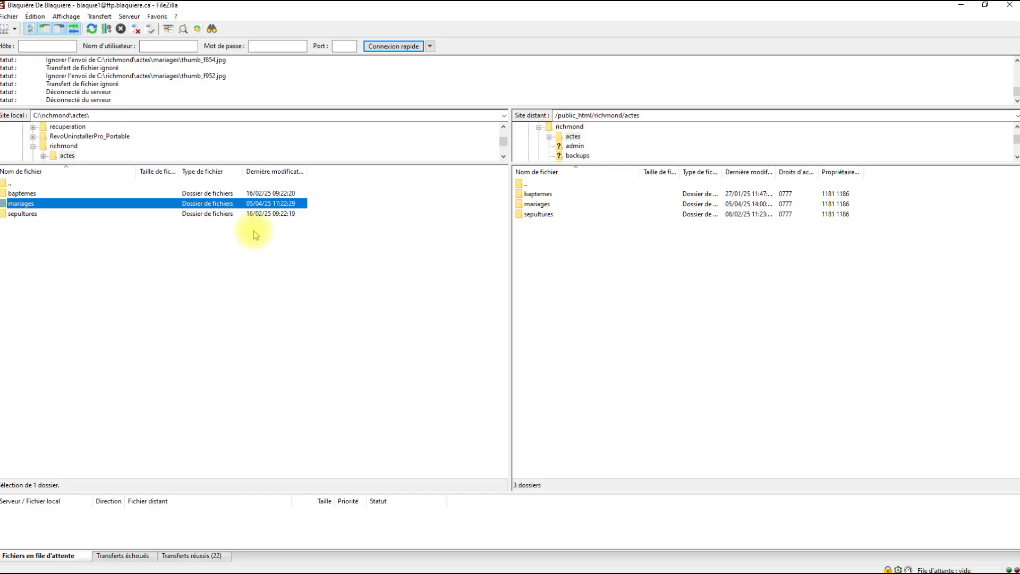
# Step: Switch to FileZilla and open the mariages folder both locally and on the server to compare their files
pyautogui.doubleClick(47, 210)
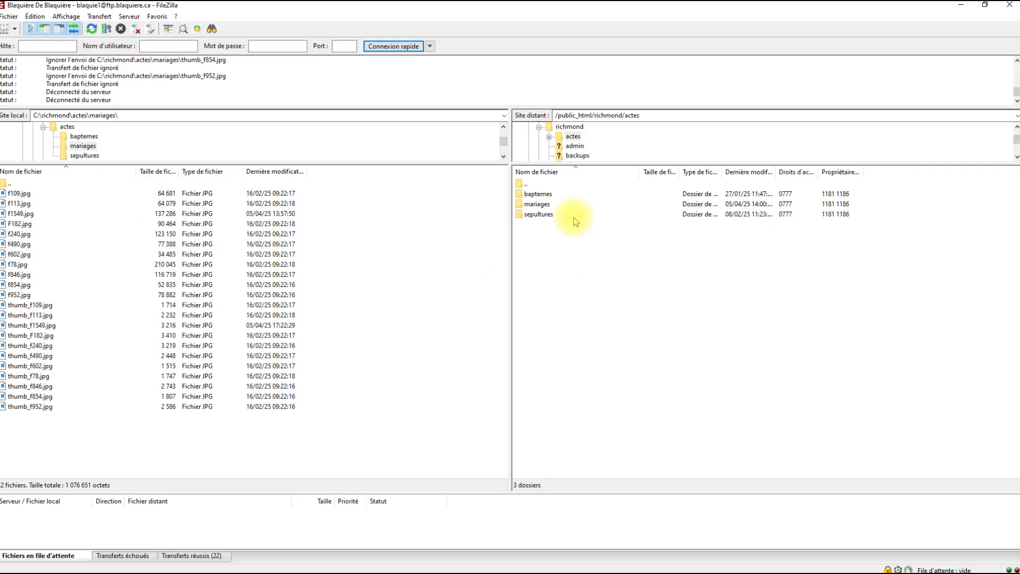
pyautogui.doubleClick(520, 204)
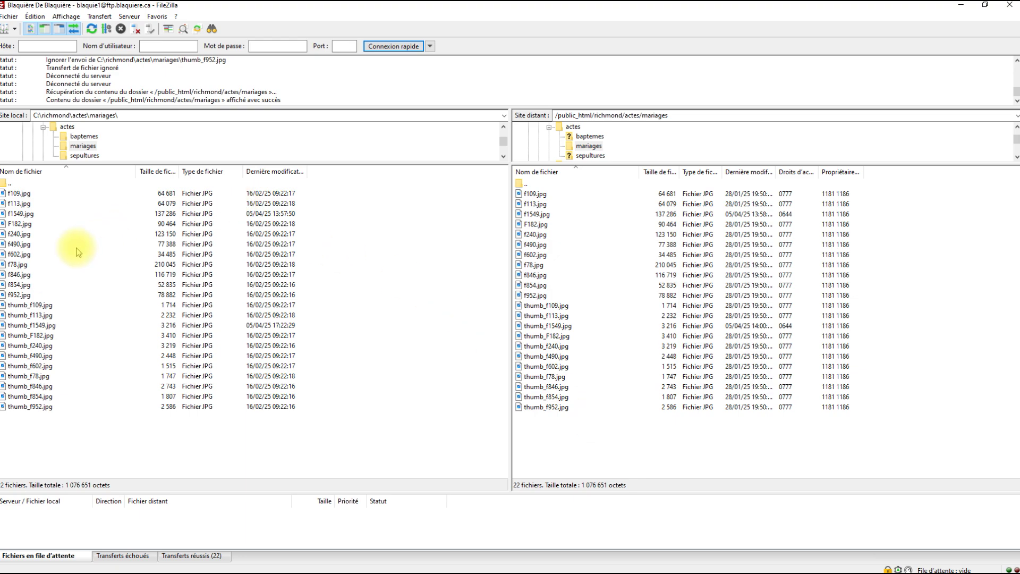
# Step: Return the local side to C:\richmond, then close FileZilla and the browser
pyautogui.click(5, 183)
pyautogui.doubleClick(6, 182)
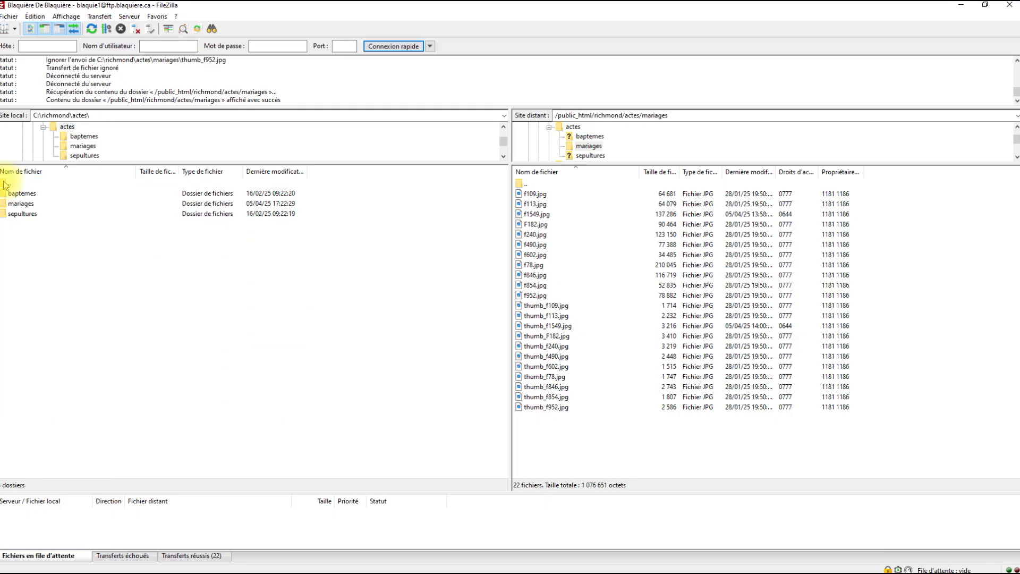
pyautogui.doubleClick(5, 184)
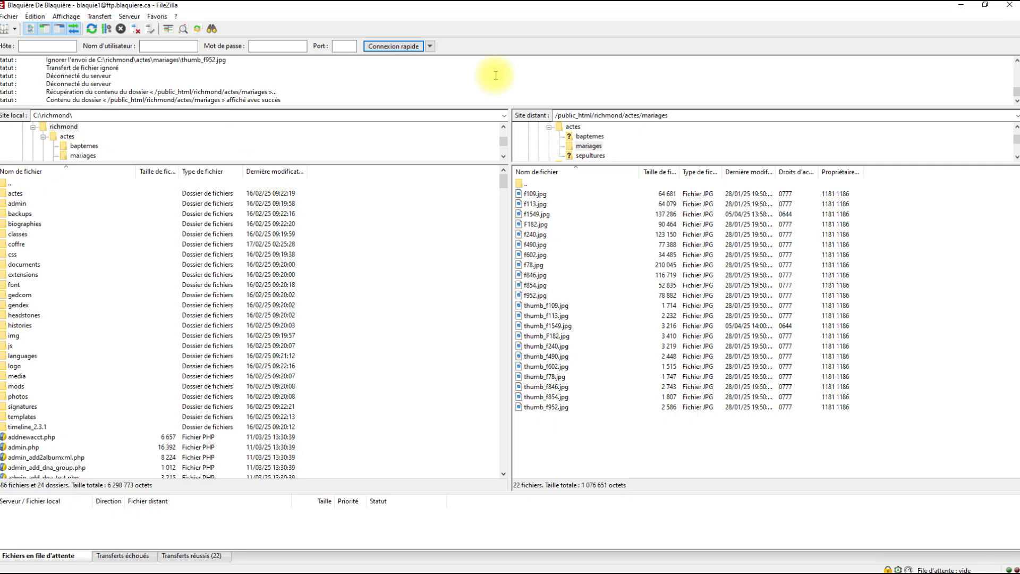
pyautogui.click(1012, 12)
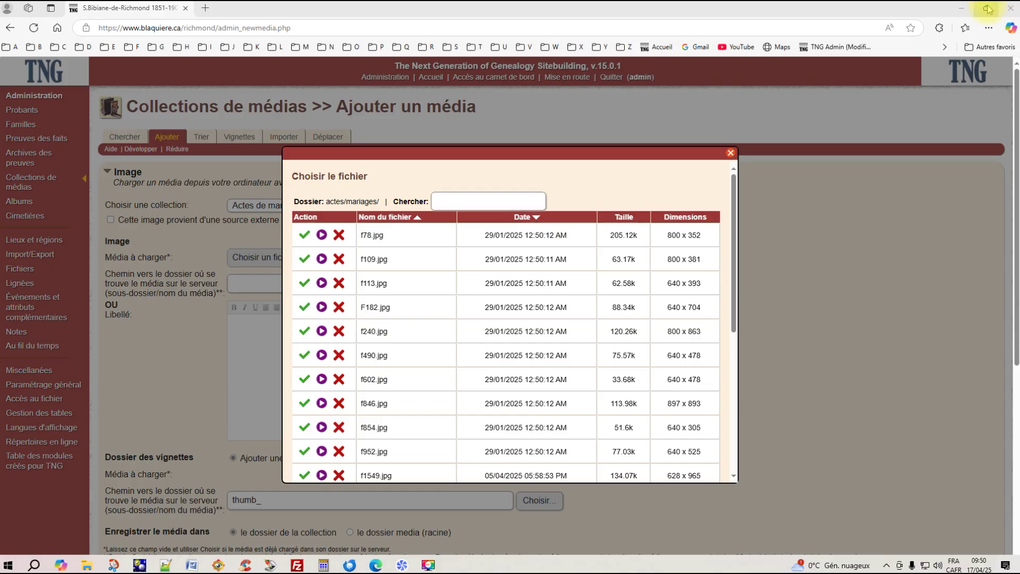
pyautogui.click(1011, 9)
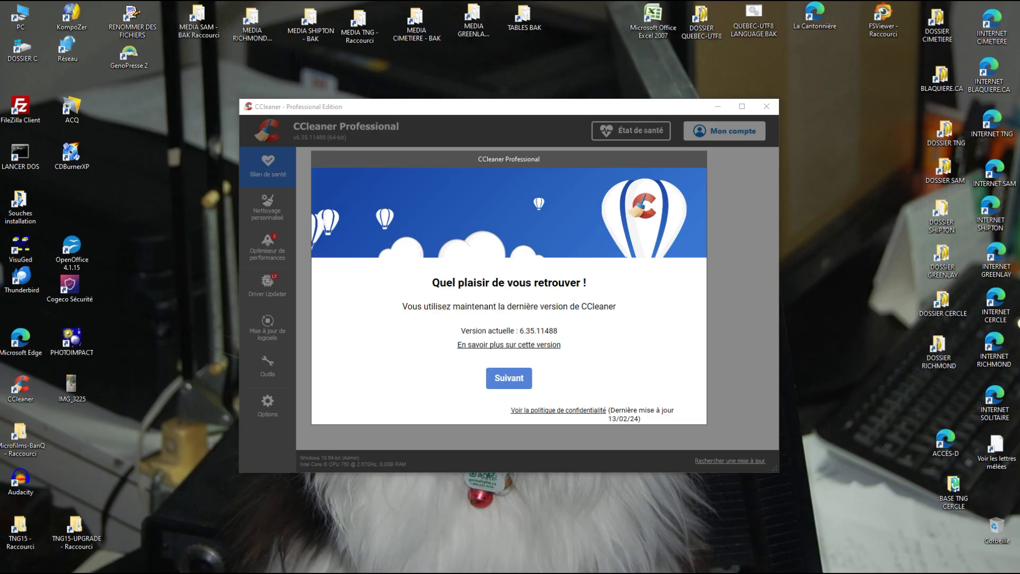
# Step: Open the folder C:\TNG\actes\mariages in File Explorer
pyautogui.moveTo(0, 318); pyautogui.dragTo(553, 124)
pyautogui.click(555, 117)
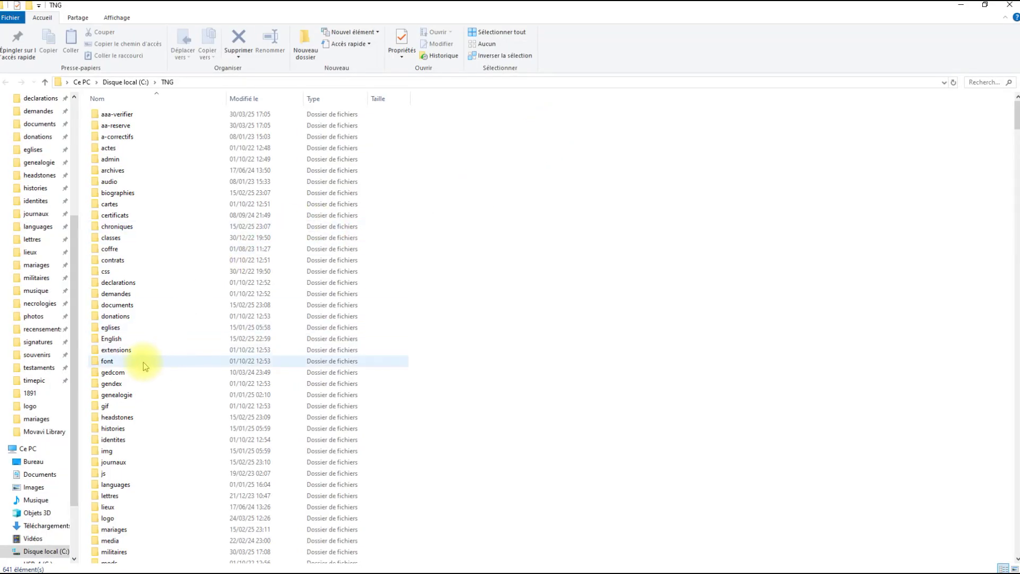
pyautogui.scroll(-10, 142, 366)
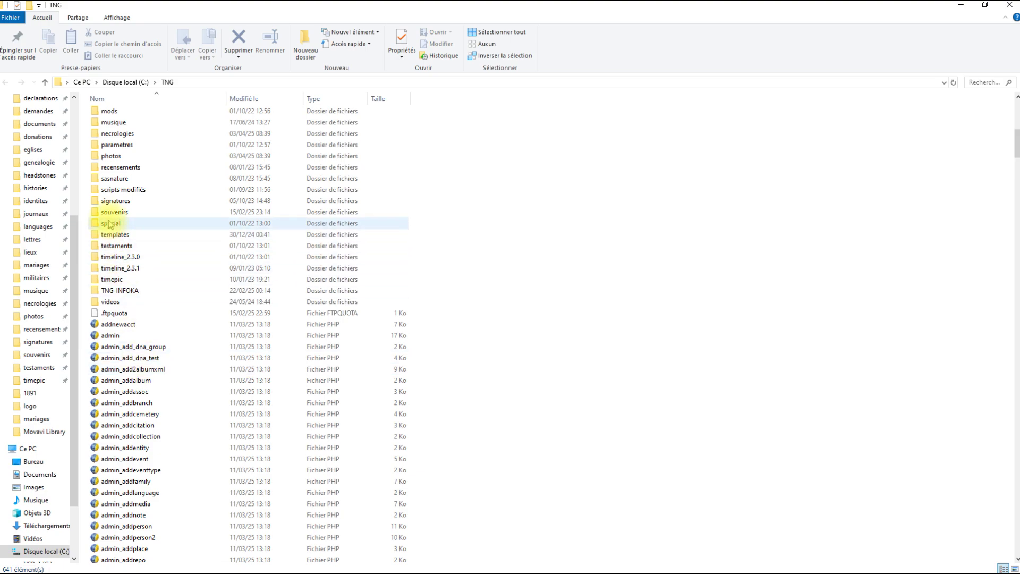
pyautogui.scroll(13, 111, 141)
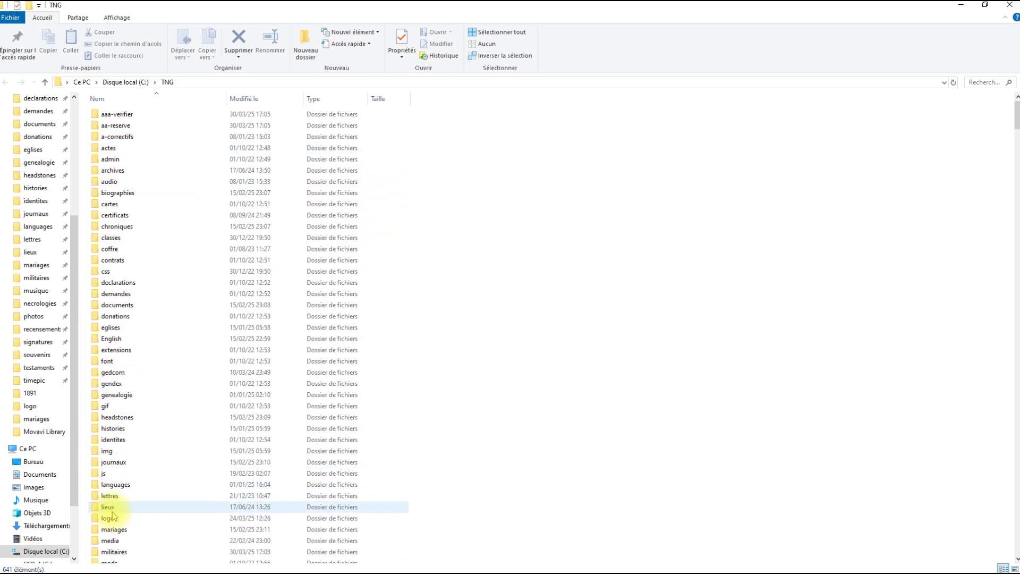
pyautogui.scroll(-13, 119, 469)
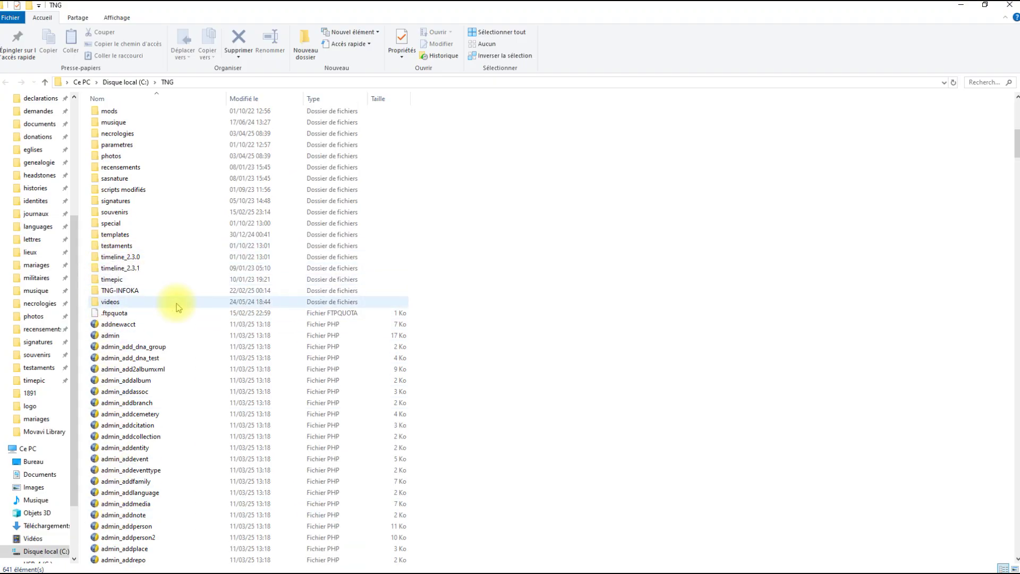
pyautogui.scroll(13, 164, 260)
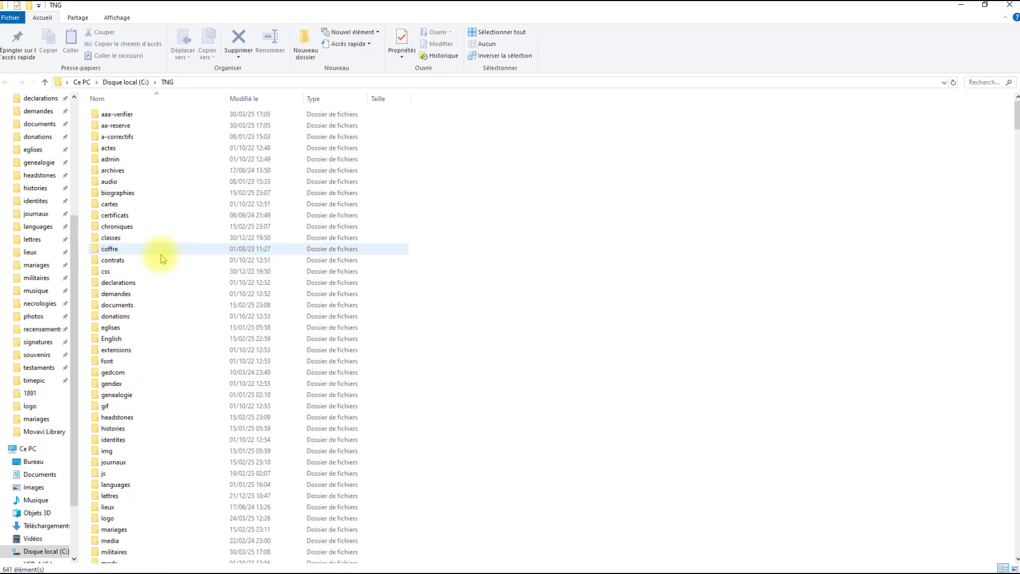
pyautogui.click(116, 150)
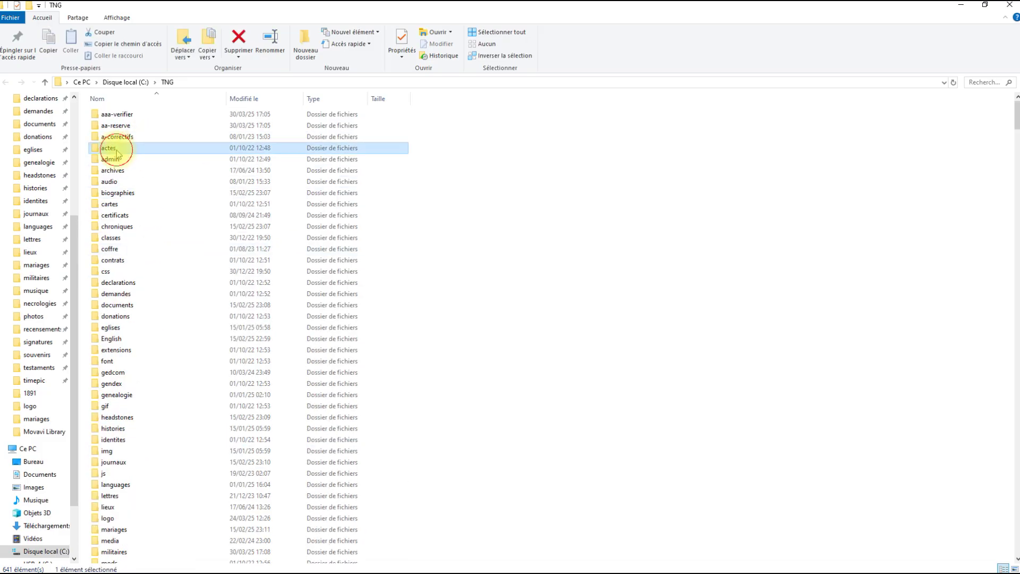
pyautogui.doubleClick(116, 152)
pyautogui.click(125, 127)
pyautogui.doubleClick(125, 128)
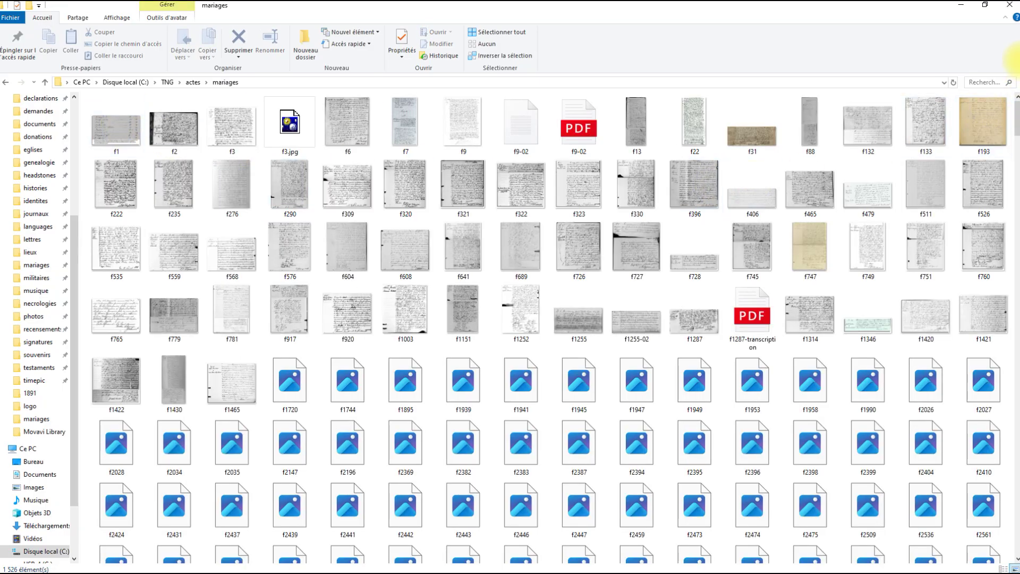
# Step: Search the TNG mariages folder for f1895 and move the found image out of that folder
pyautogui.click(990, 83)
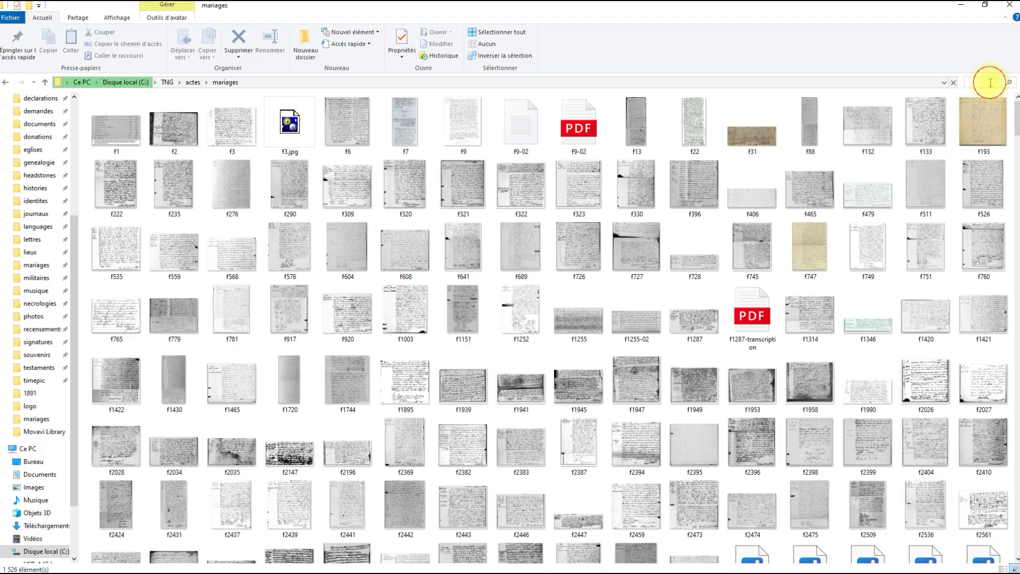
pyautogui.write('f18')
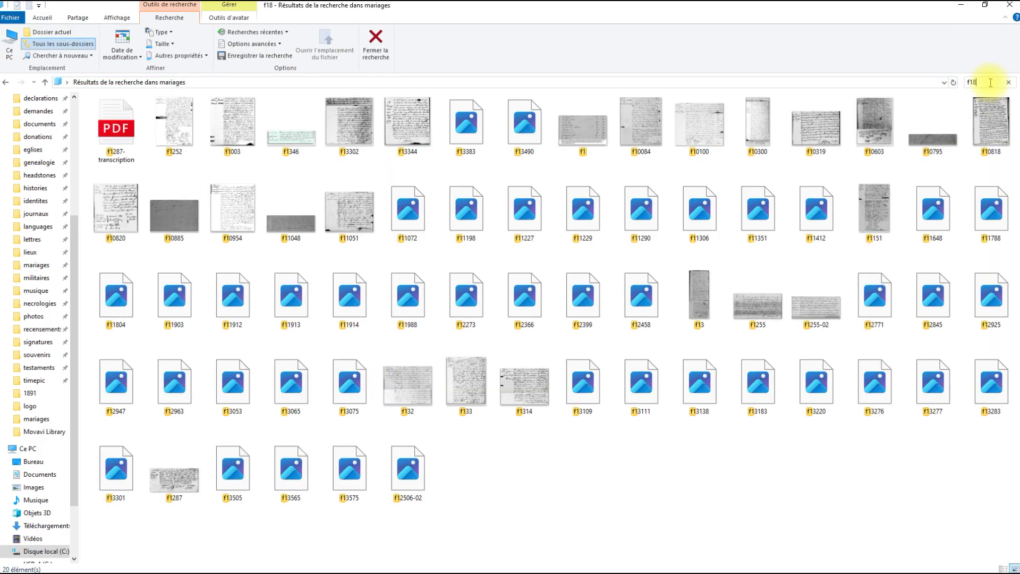
pyautogui.write('95')
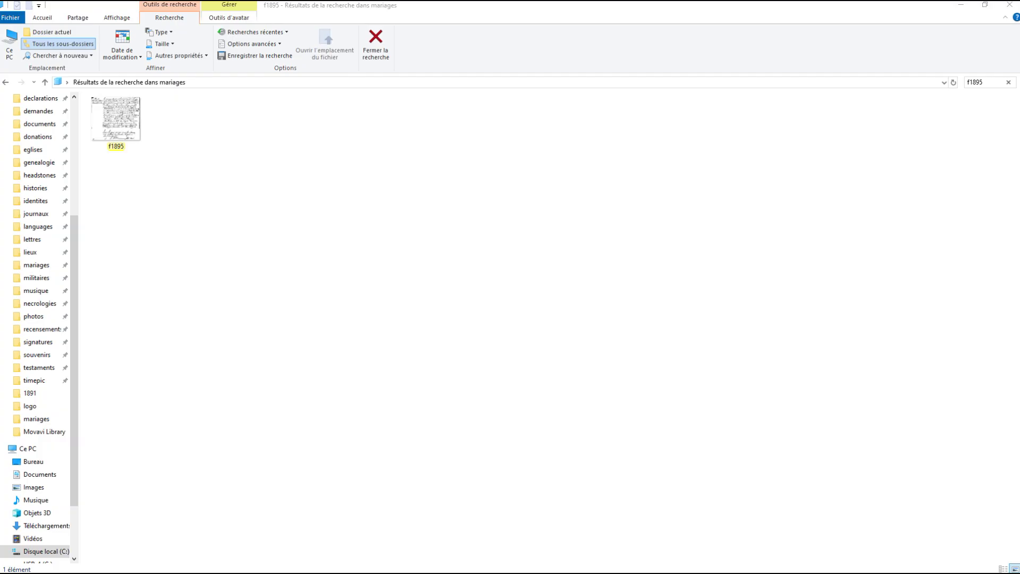
pyautogui.moveTo(118, 107); pyautogui.dragTo(0, 160)
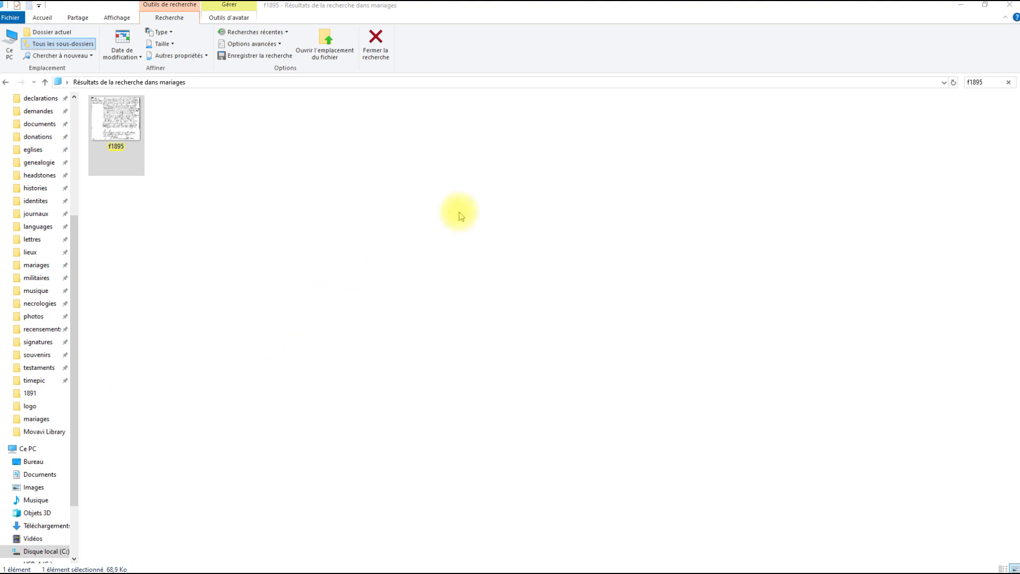
# Step: Try to delete the f1895 image from the search results and close the folder window
pyautogui.click(115, 119)
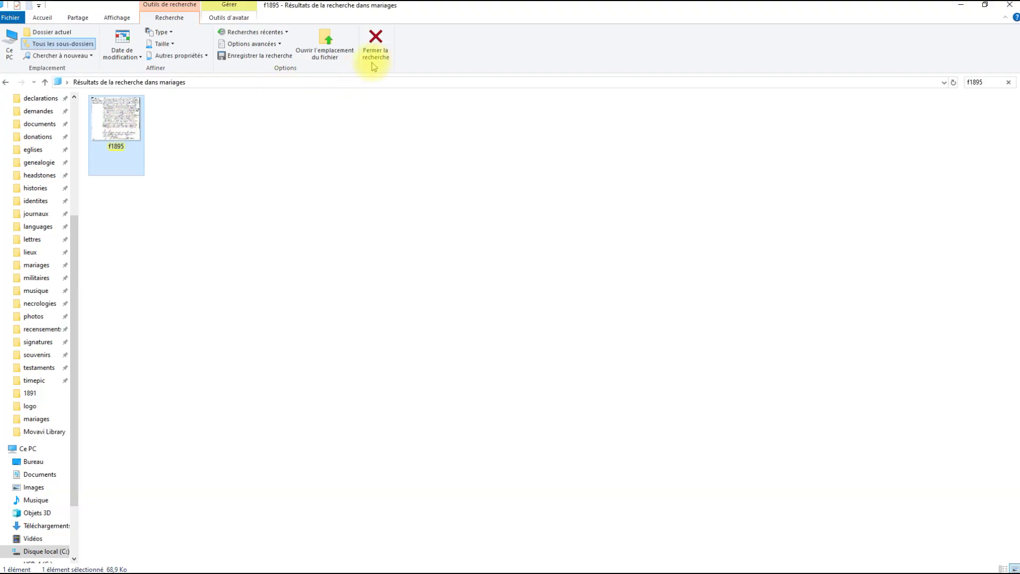
pyautogui.rightClick(130, 128)
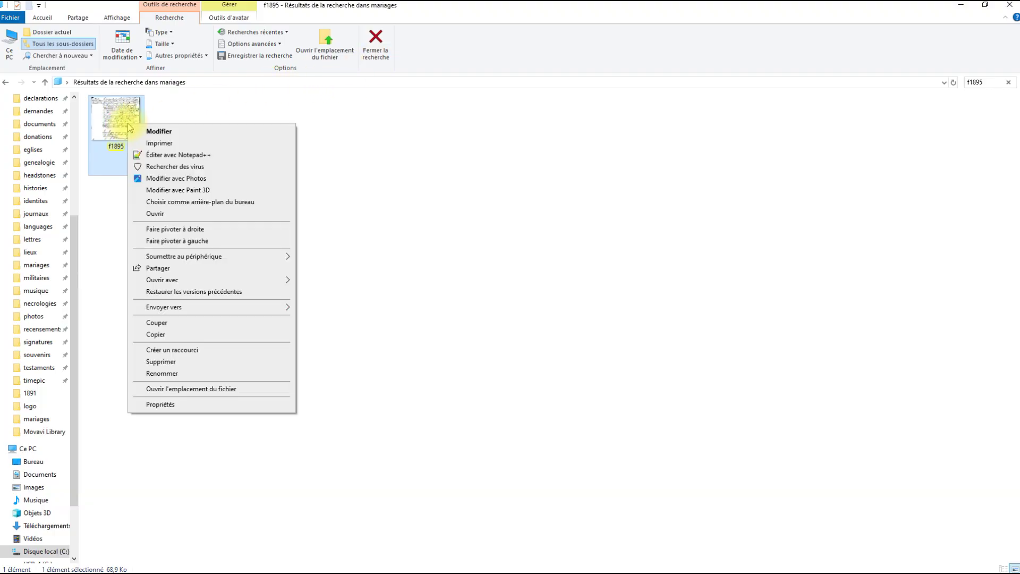
pyautogui.click(176, 362)
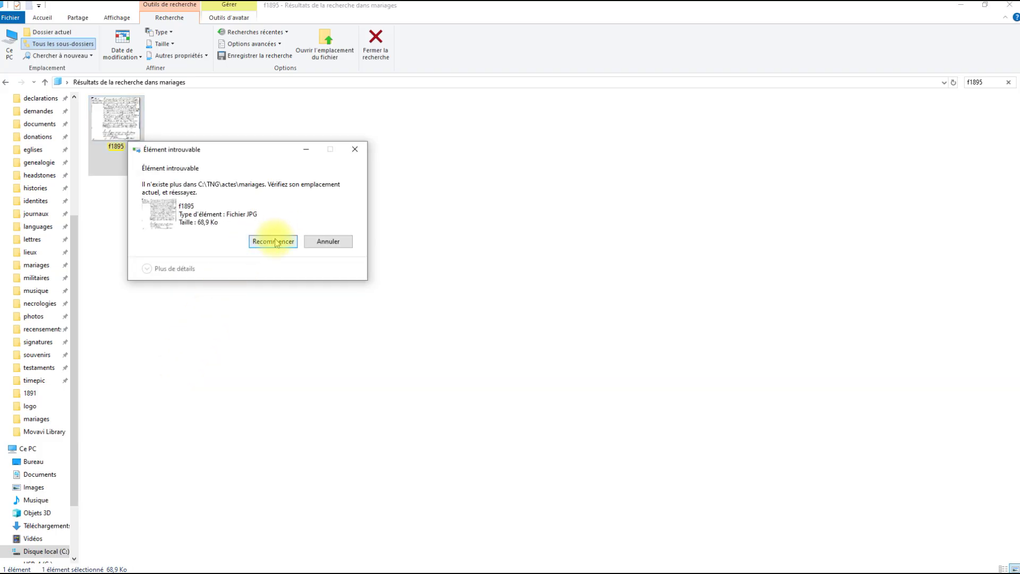
pyautogui.click(275, 243)
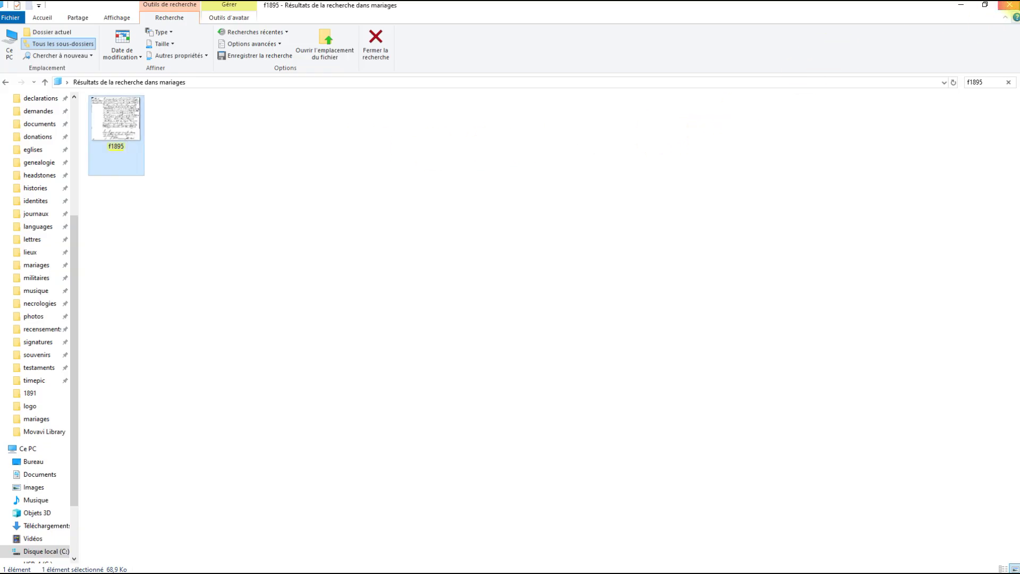
pyautogui.click(1009, 5)
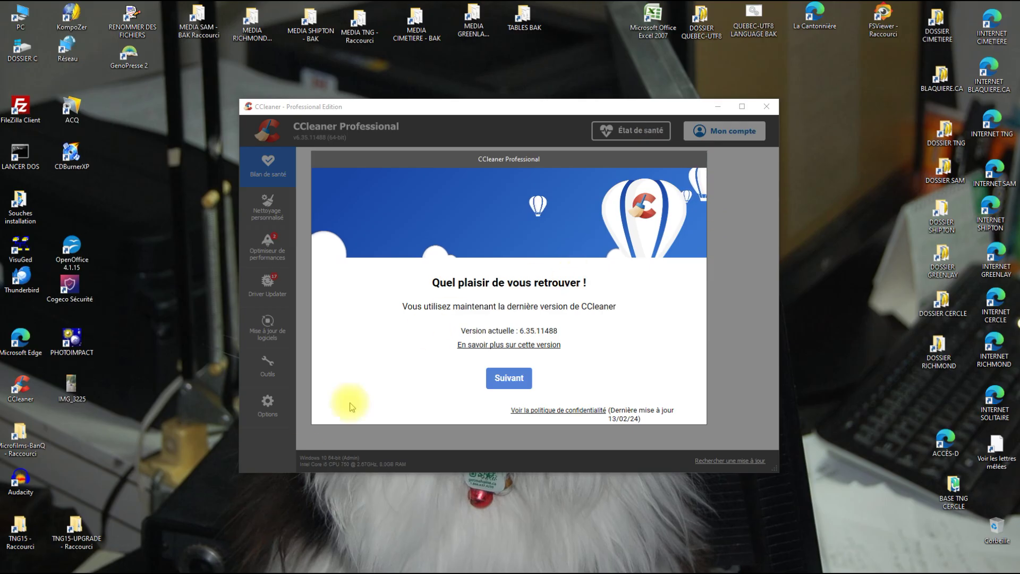
# Step: Switch to FileZilla and open the local folder C:\richmond\actes\mariages
pyautogui.moveTo(193, 564)
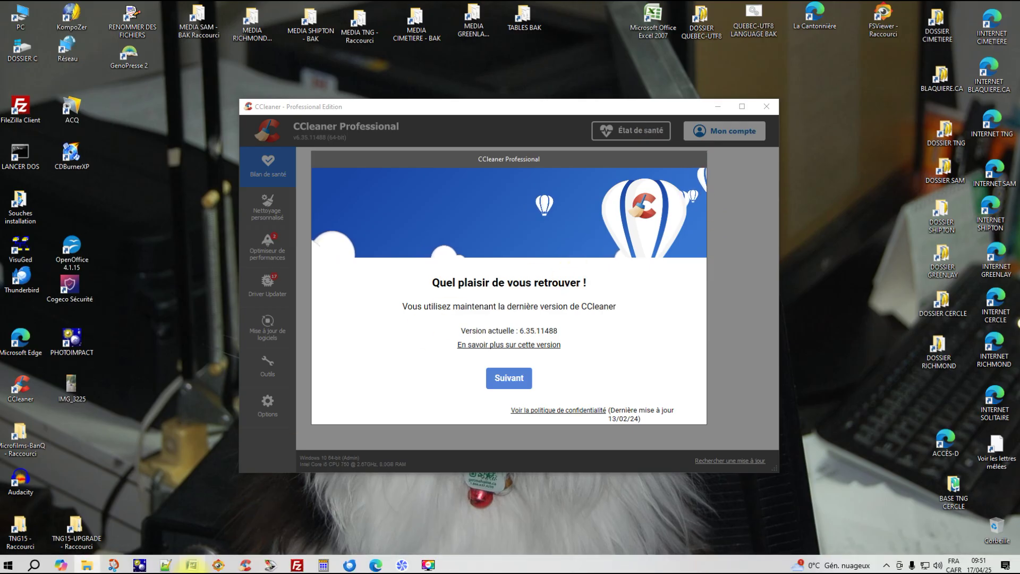
pyautogui.click(296, 564)
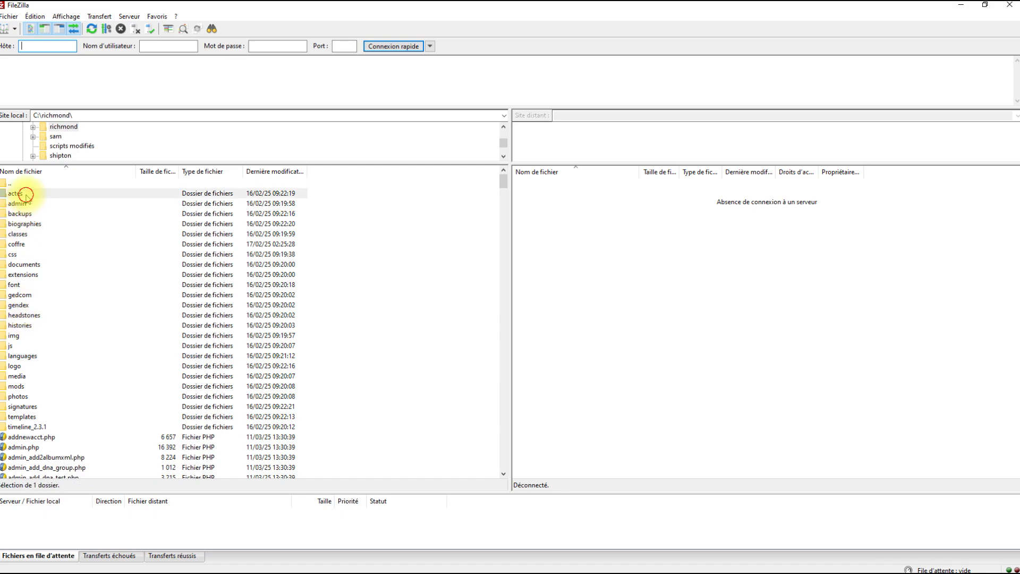
pyautogui.doubleClick(25, 195)
pyautogui.doubleClick(26, 203)
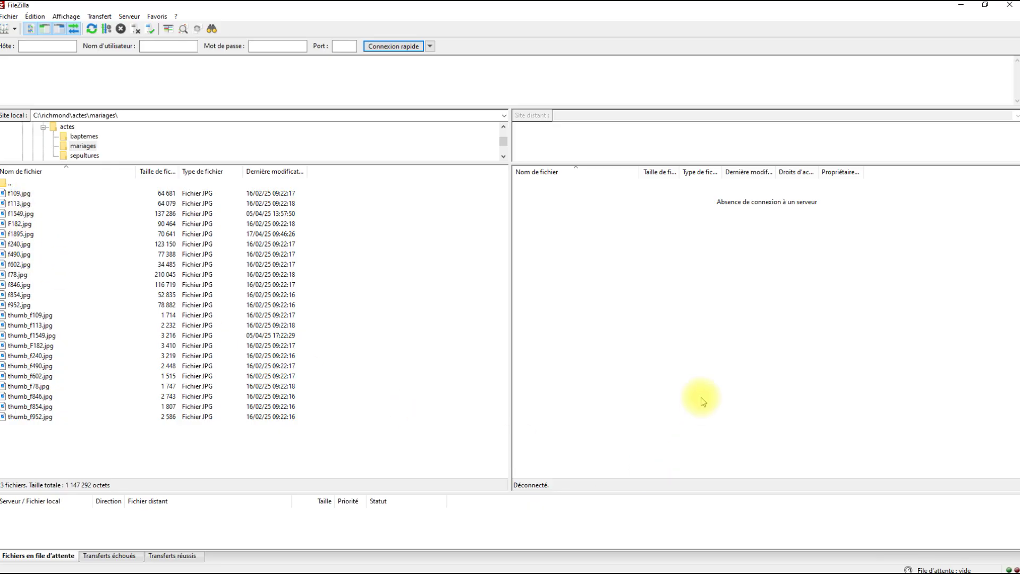
# Step: Connect to the saved ftp.blaquiere.ca site and open its public_html folder
pyautogui.click(9, 16)
pyautogui.click(35, 30)
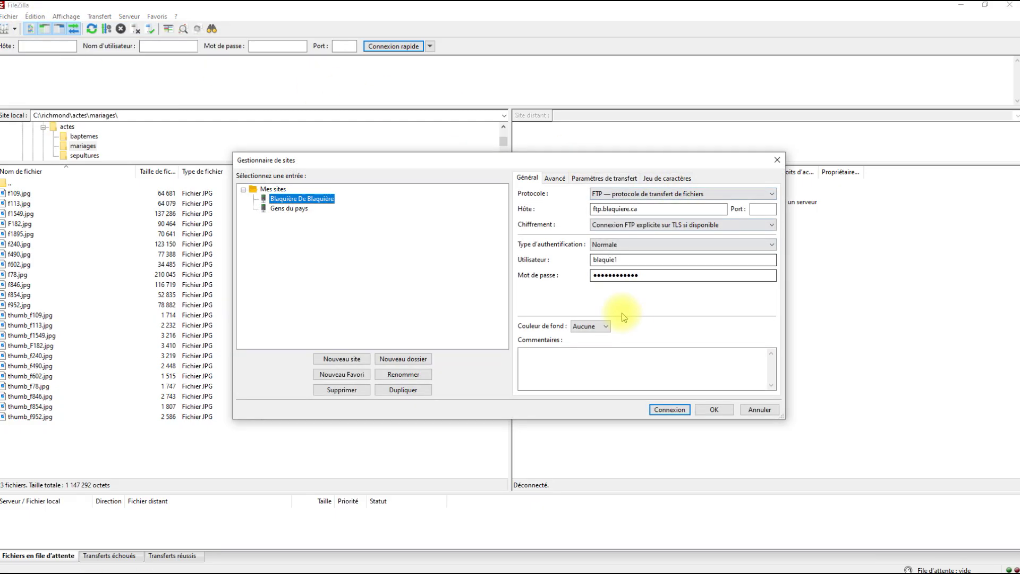
pyautogui.click(669, 410)
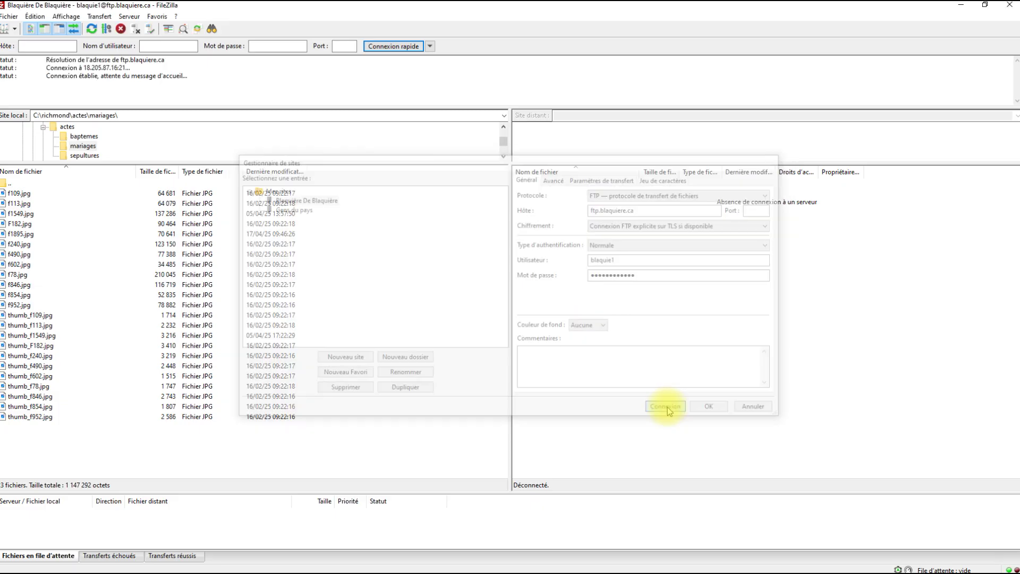
pyautogui.doubleClick(545, 418)
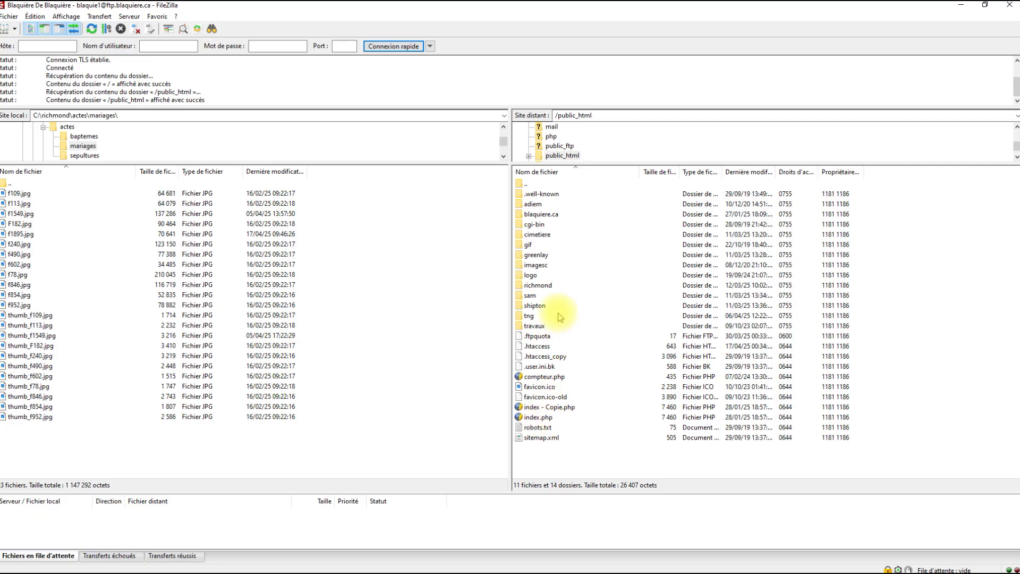
# Step: Open the remote folder /public_html/richmond/actes/mariages
pyautogui.doubleClick(528, 316)
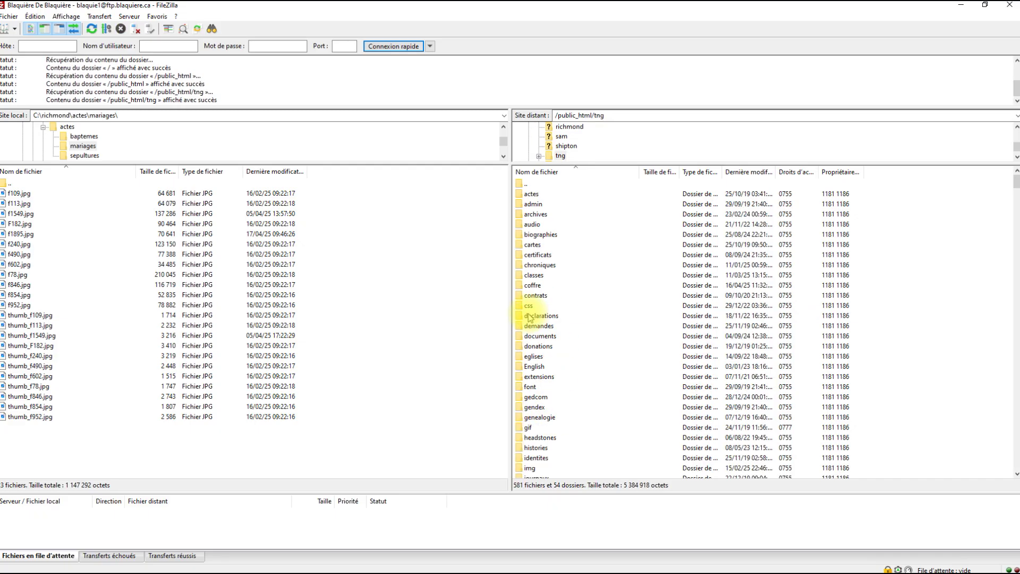
pyautogui.doubleClick(519, 184)
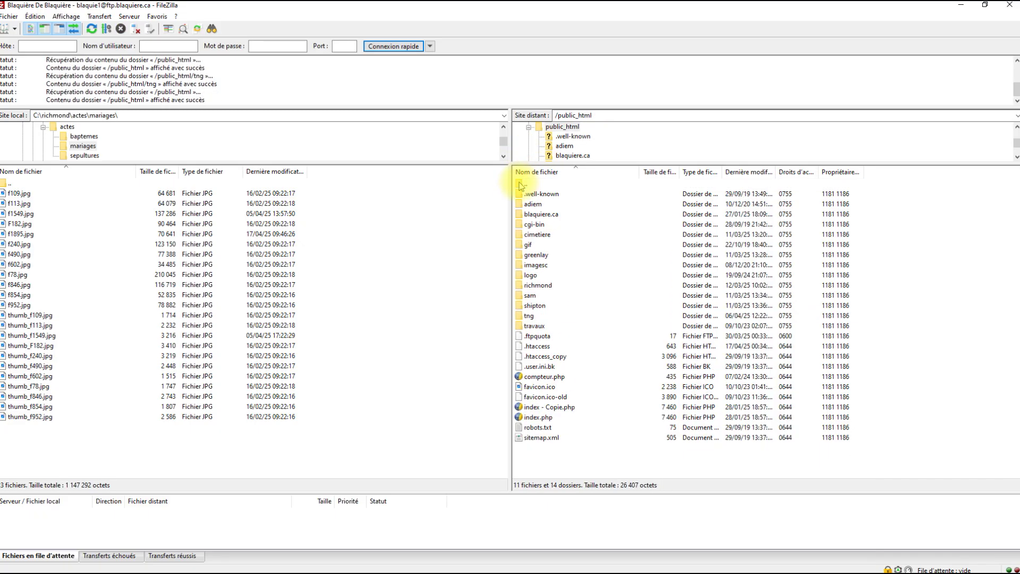
pyautogui.doubleClick(520, 285)
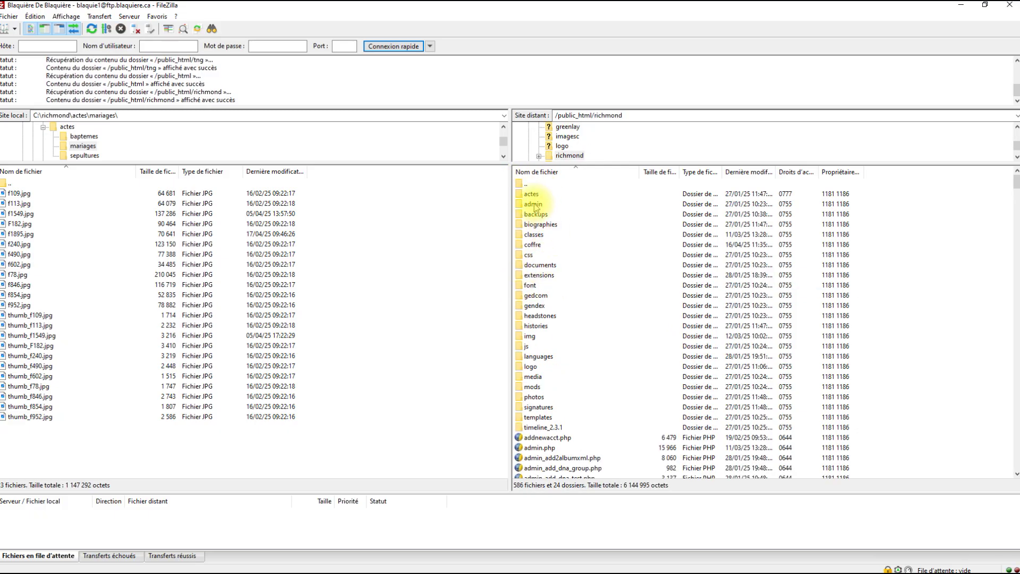
pyautogui.doubleClick(529, 194)
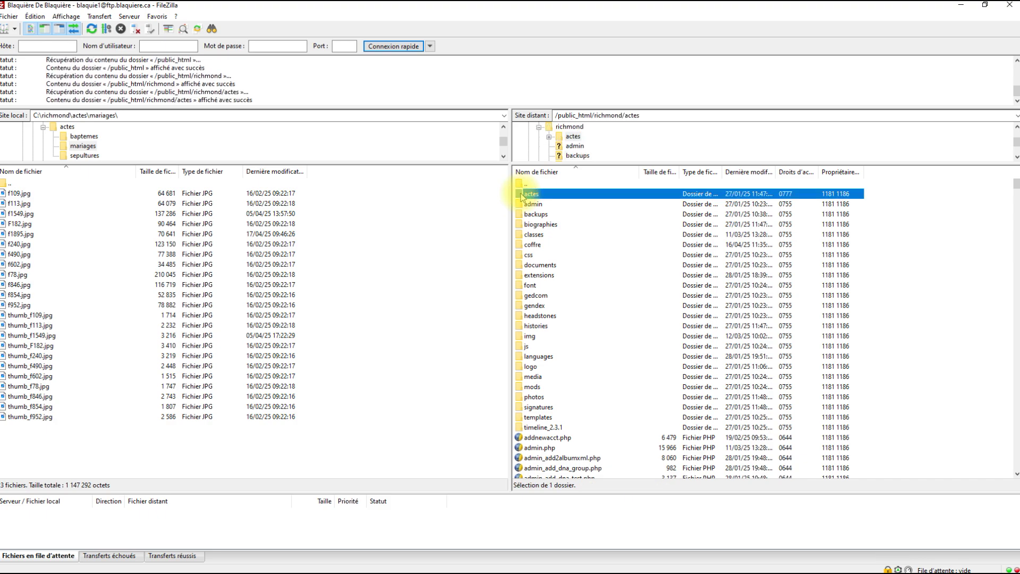
pyautogui.doubleClick(535, 204)
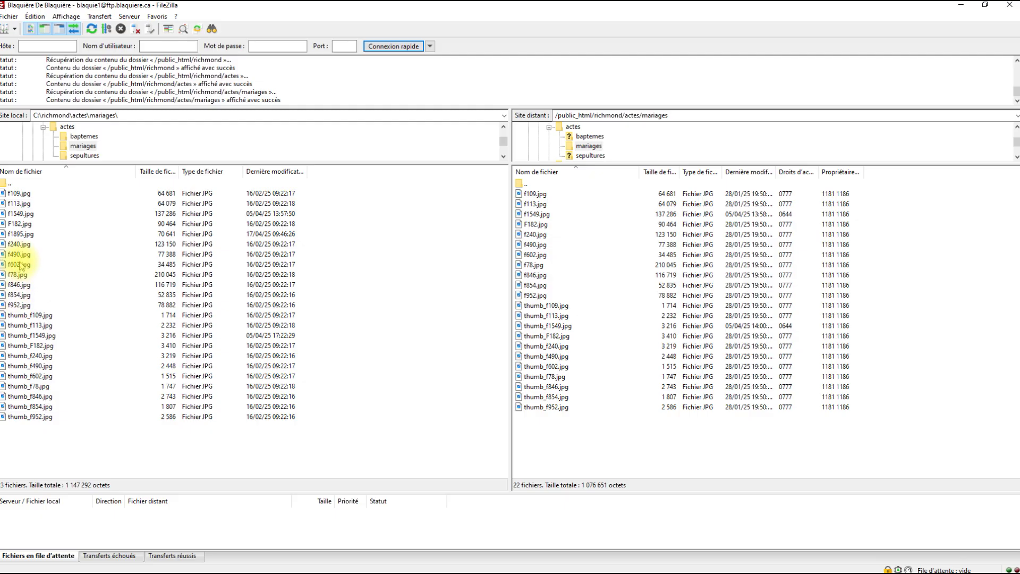
# Step: Upload f1895.jpg from the local mariages folder to the remote mariages folder, then minimize FileZilla
pyautogui.click(24, 235)
pyautogui.rightClick(42, 236)
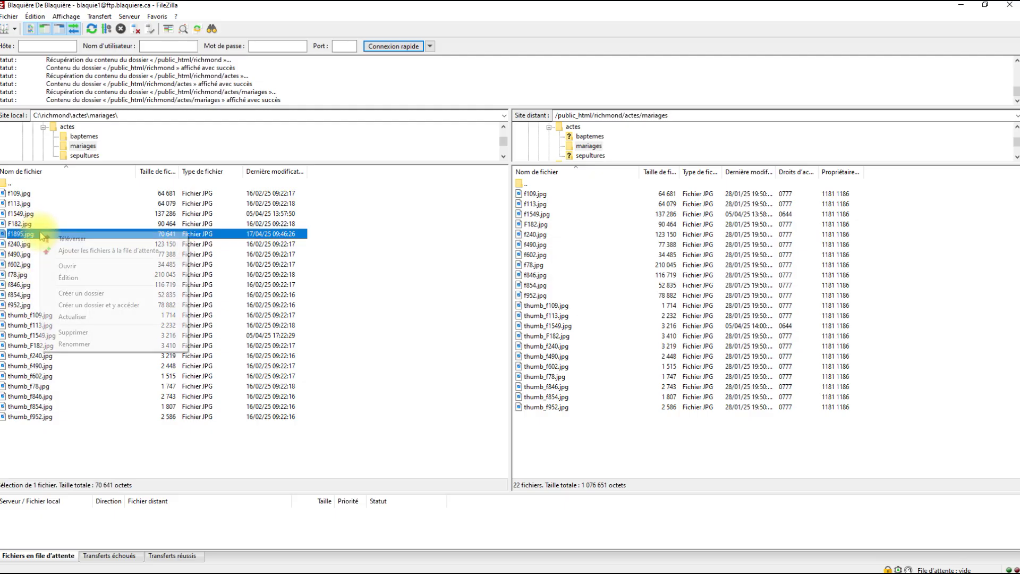
pyautogui.click(53, 238)
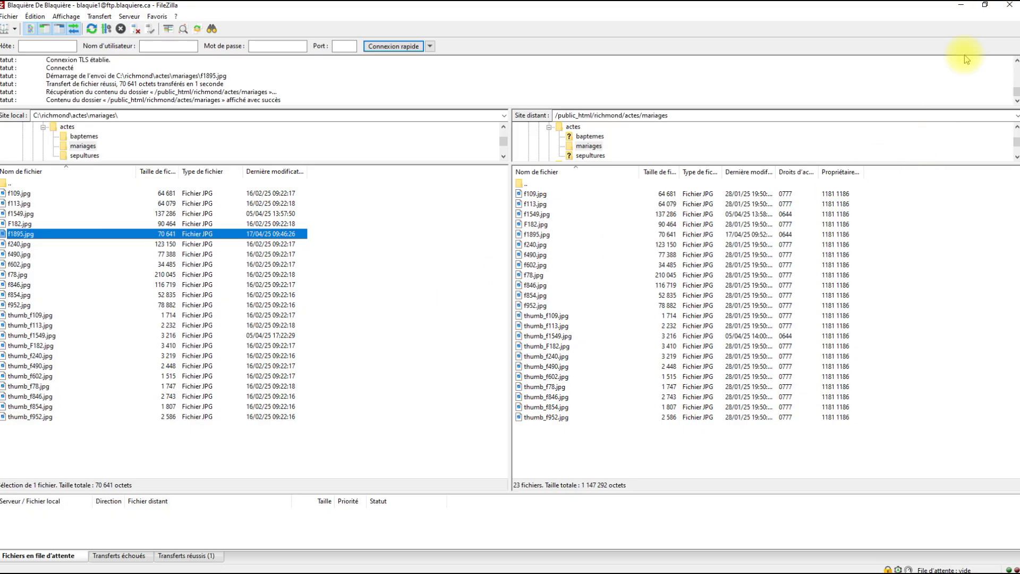
pyautogui.click(961, 7)
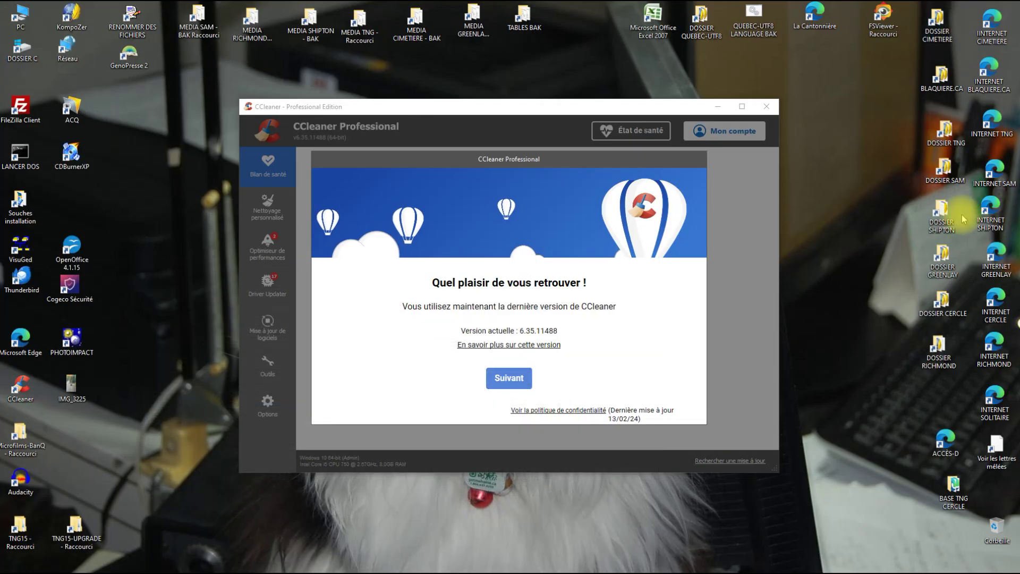
# Step: Open the Richmond genealogy site in the browser and log in as admin with the saved credentials
pyautogui.doubleClick(997, 357)
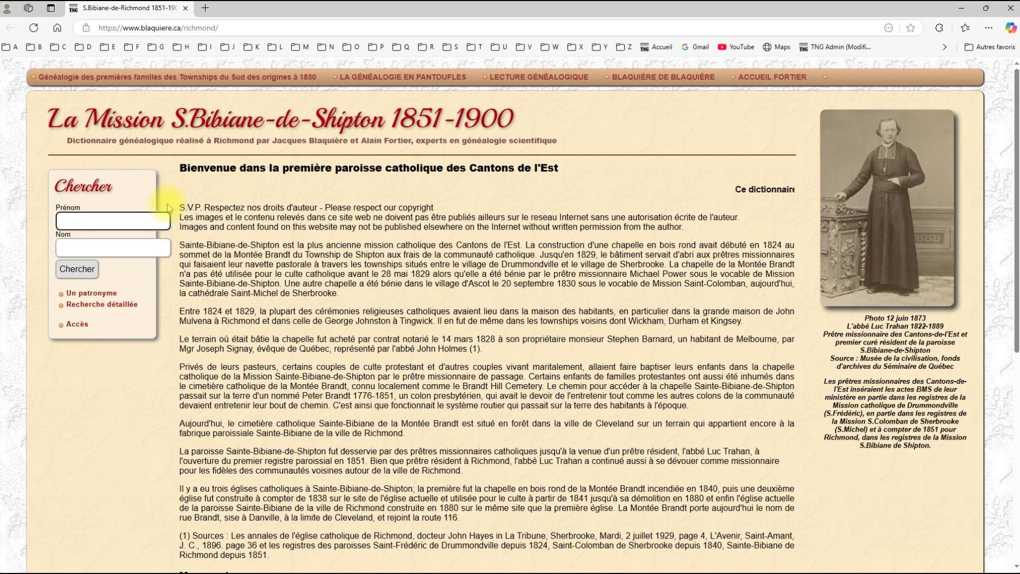
pyautogui.click(78, 327)
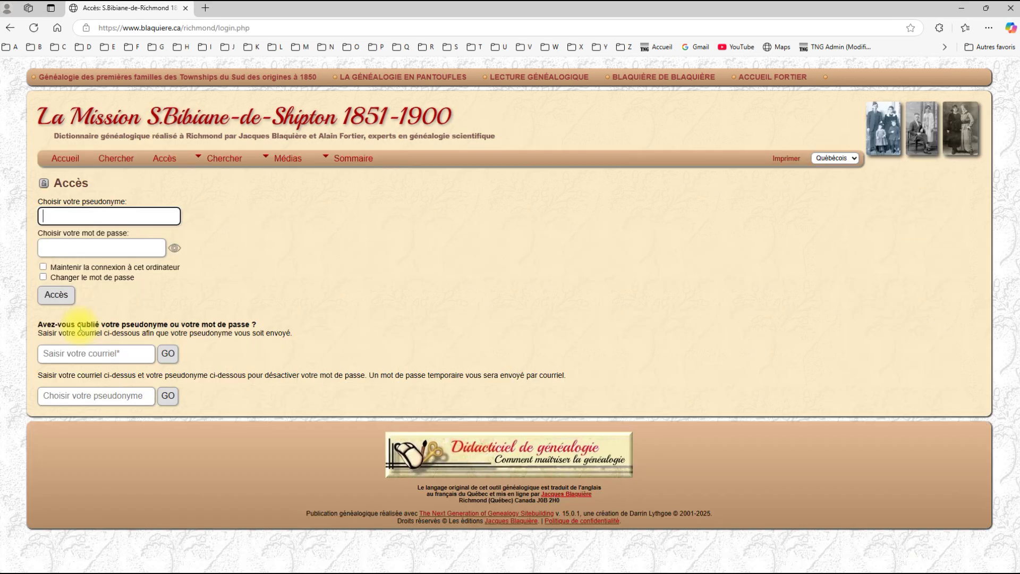
pyautogui.click(57, 296)
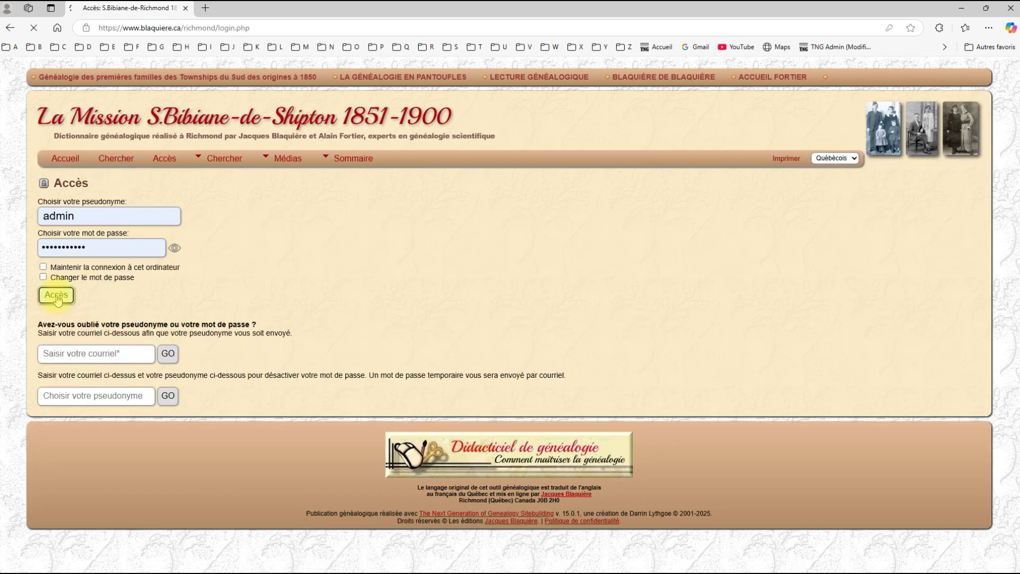
# Step: Open Collections de médias in the site's administration and start adding a new media item
pyautogui.scroll(-15, 643, 240)
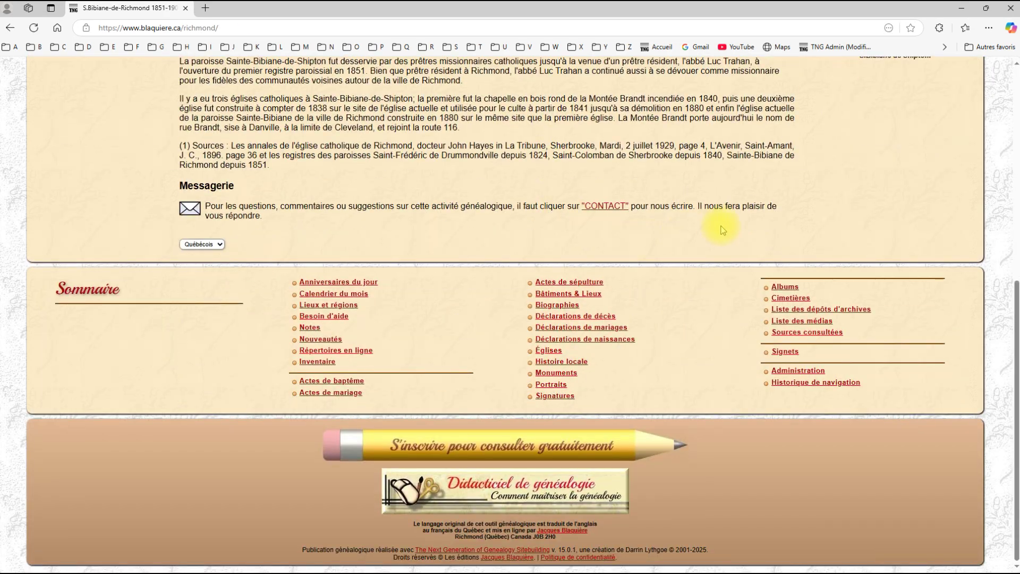
pyautogui.click(799, 371)
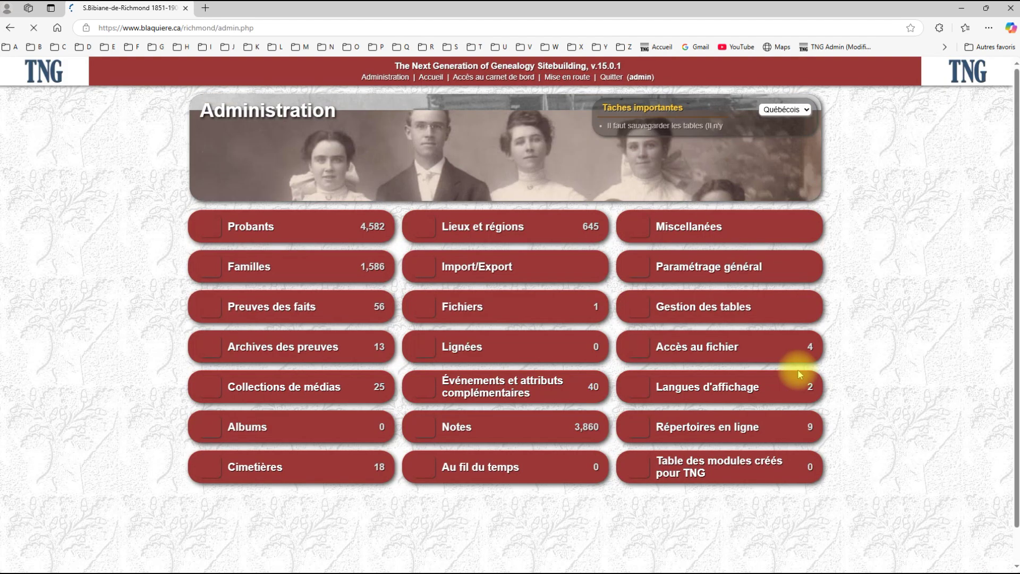
pyautogui.click(269, 393)
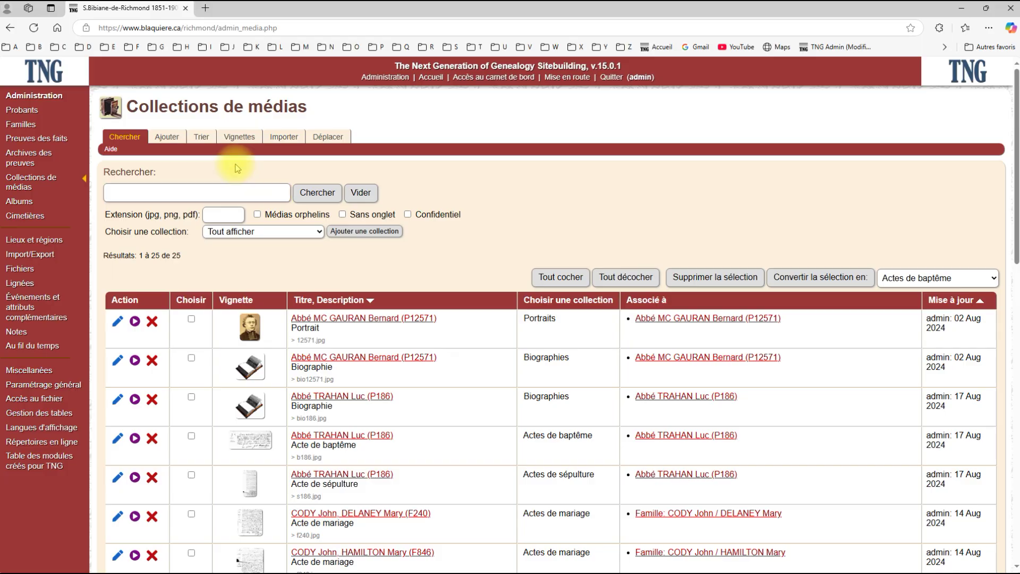
pyautogui.click(163, 138)
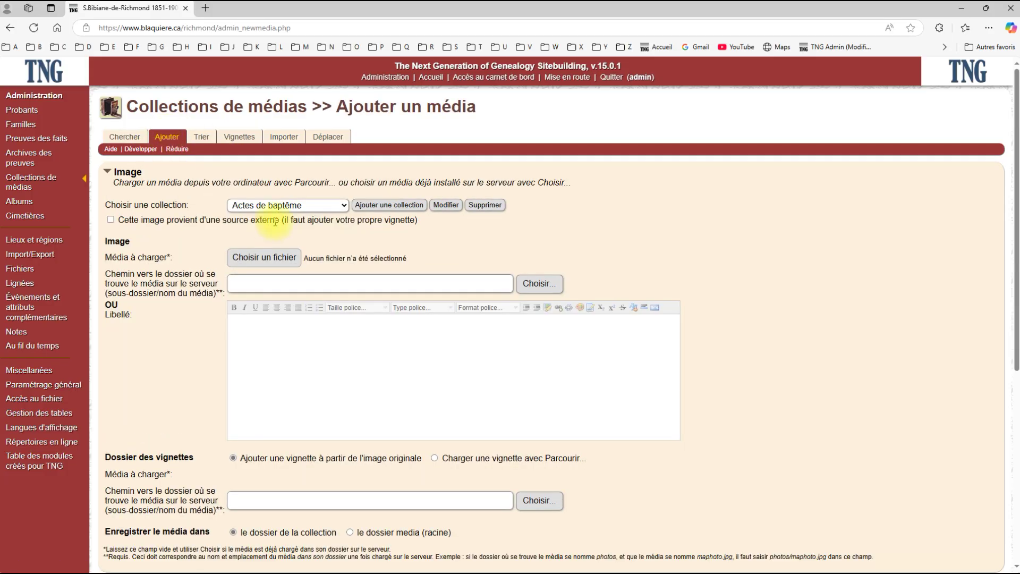
# Step: Set the collection to Actes de mariage, enter f1895 as the server path, and choose f1895.jpg from the server files
pyautogui.click(306, 207)
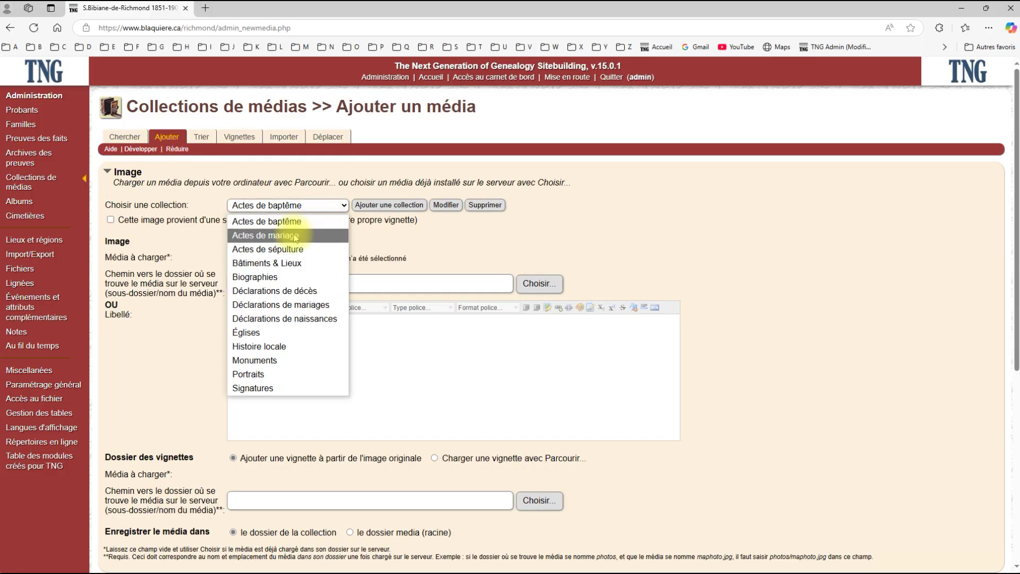
pyautogui.click(295, 237)
pyautogui.click(250, 284)
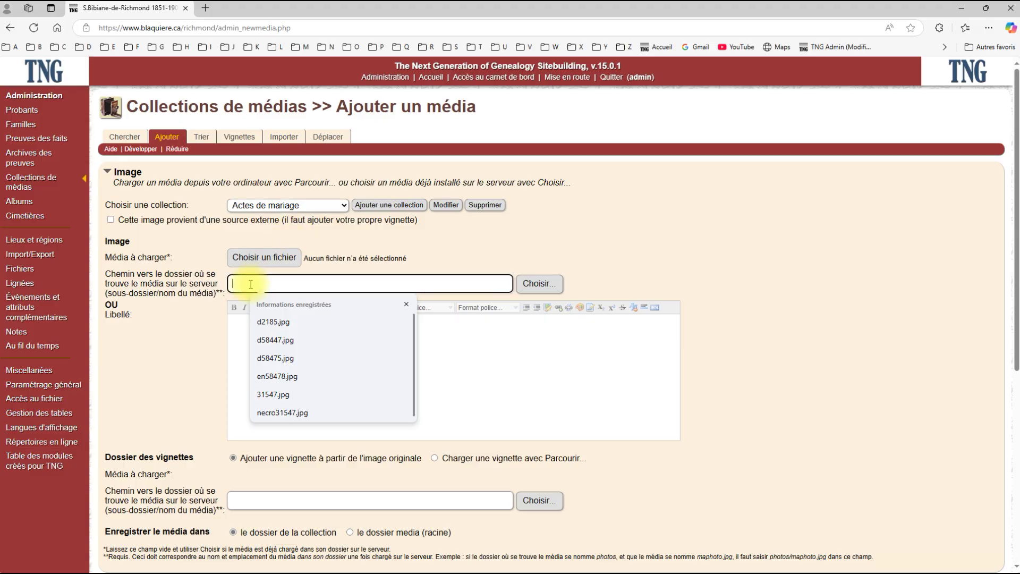
pyautogui.write('f189')
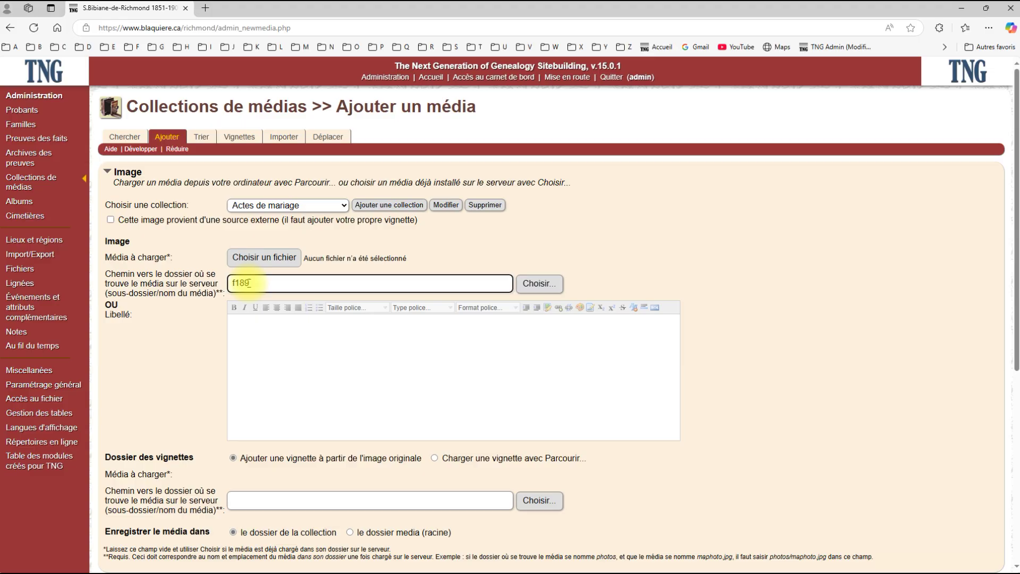
pyautogui.write('5')
pyautogui.click(542, 283)
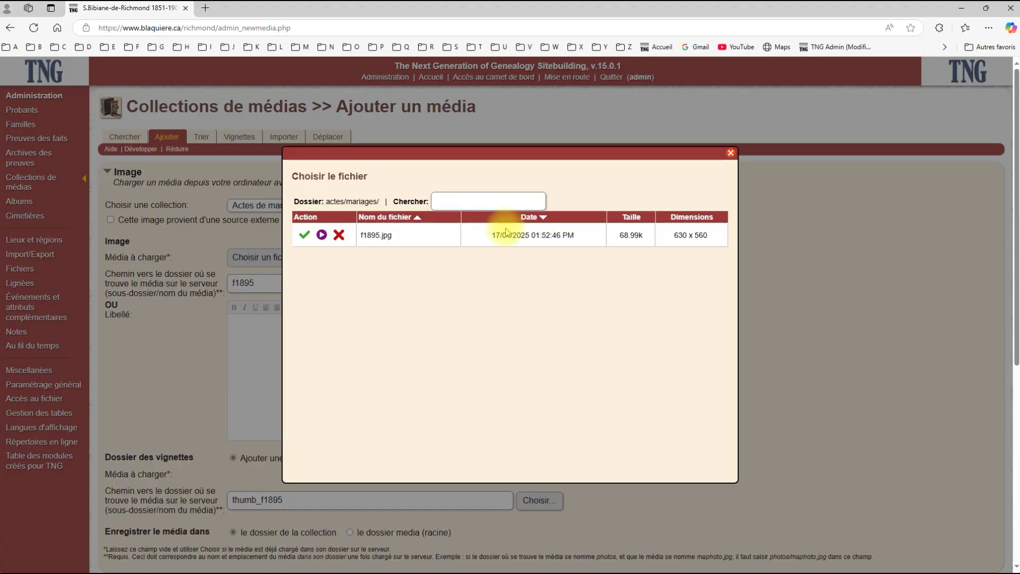
pyautogui.click(304, 234)
# Step: Enter the description "Acte de mariage" and fill the original's owner with the saved copyright notice
pyautogui.scroll(-6, 505, 273)
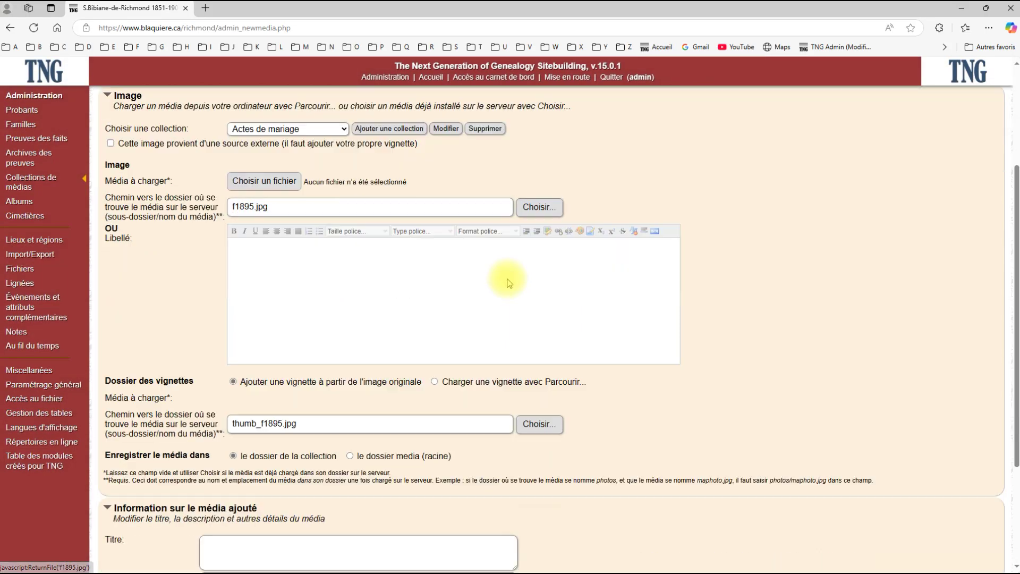
pyautogui.click(228, 340)
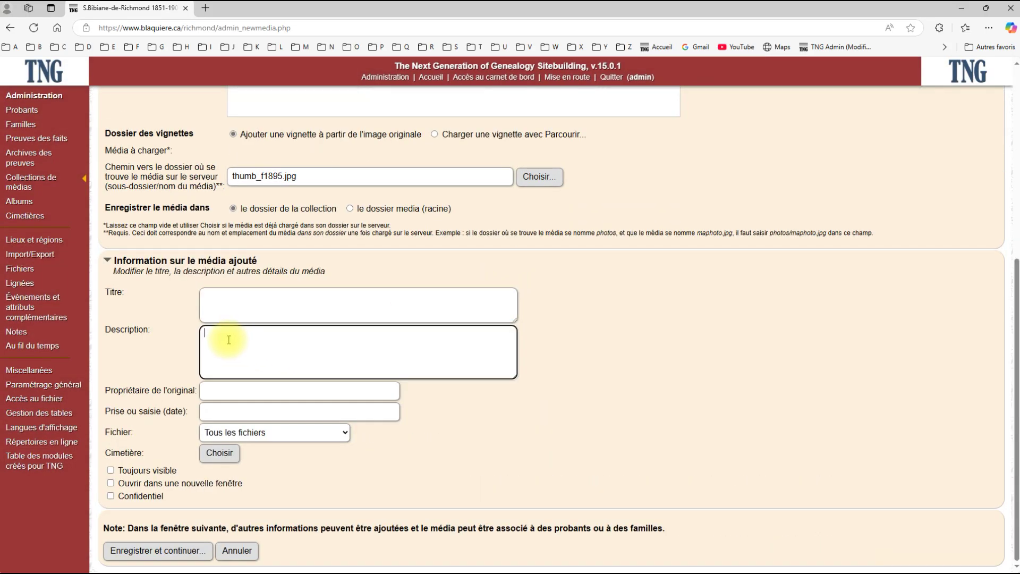
pyautogui.write('Acte de mariage')
pyautogui.click(227, 392)
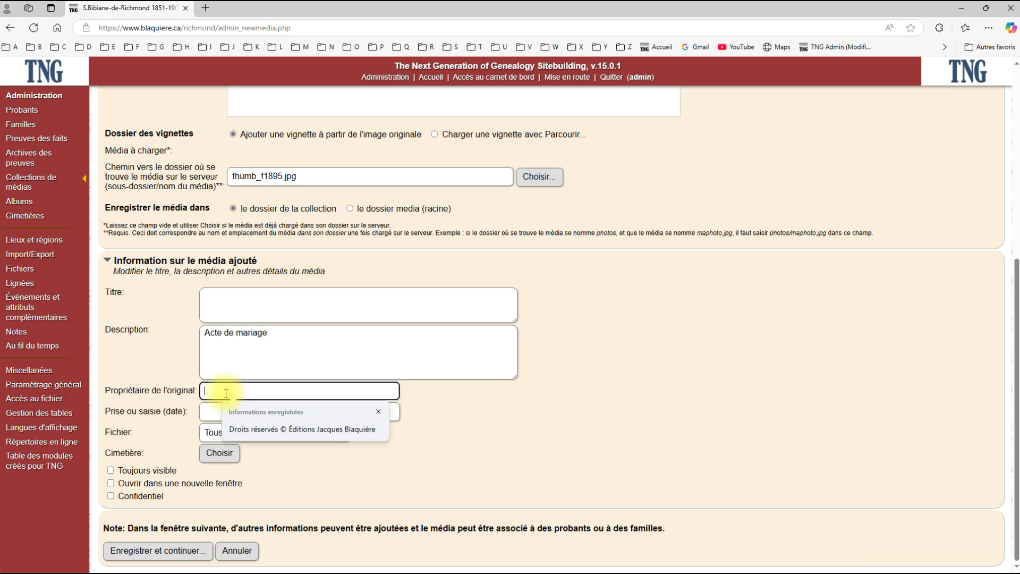
pyautogui.click(274, 427)
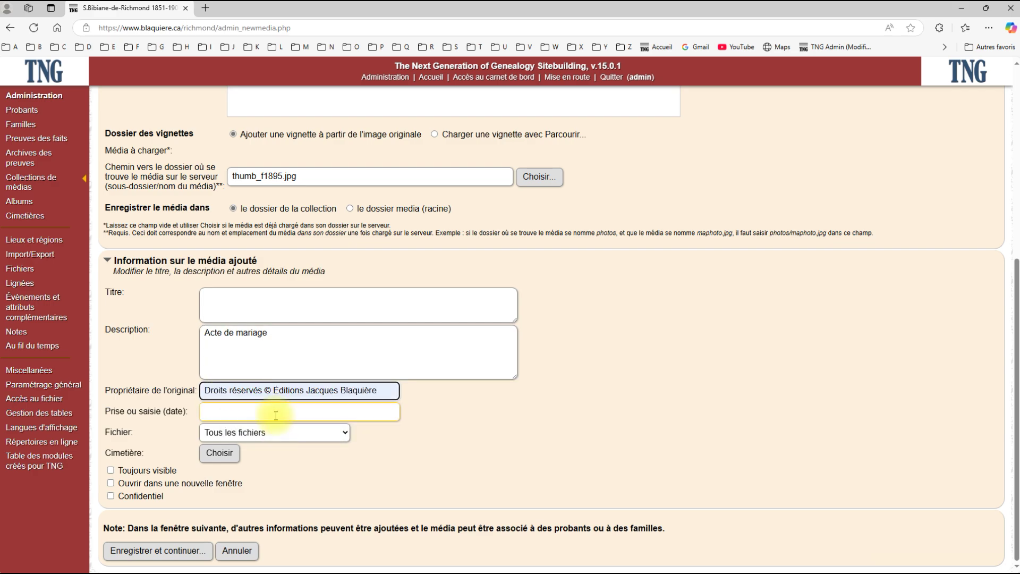
# Step: Set the media's date to 17 avril 2025 and its Fichier to S.Bibiane-de-Richmond 1851-1900
pyautogui.click(276, 414)
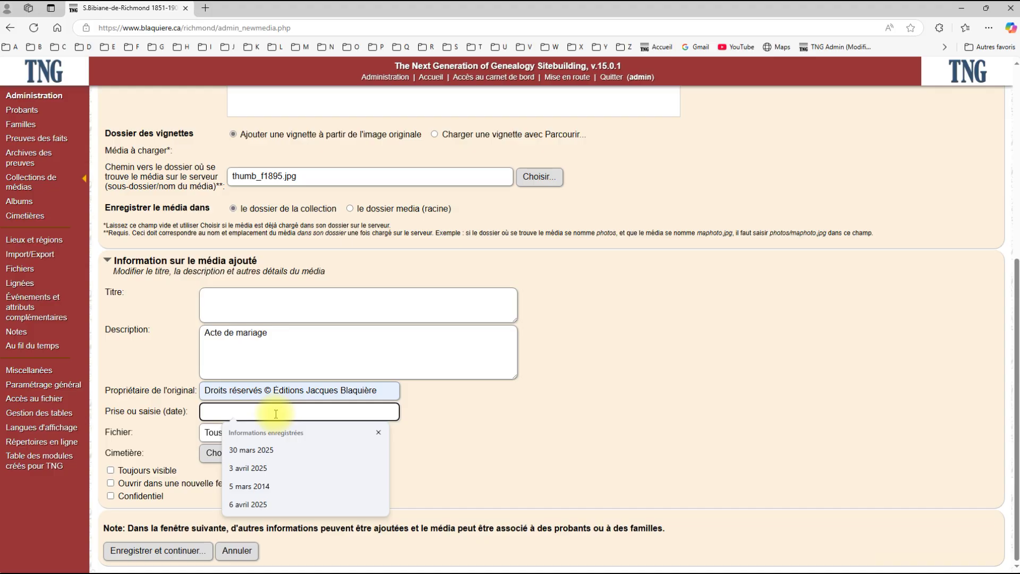
pyautogui.write('17 avril')
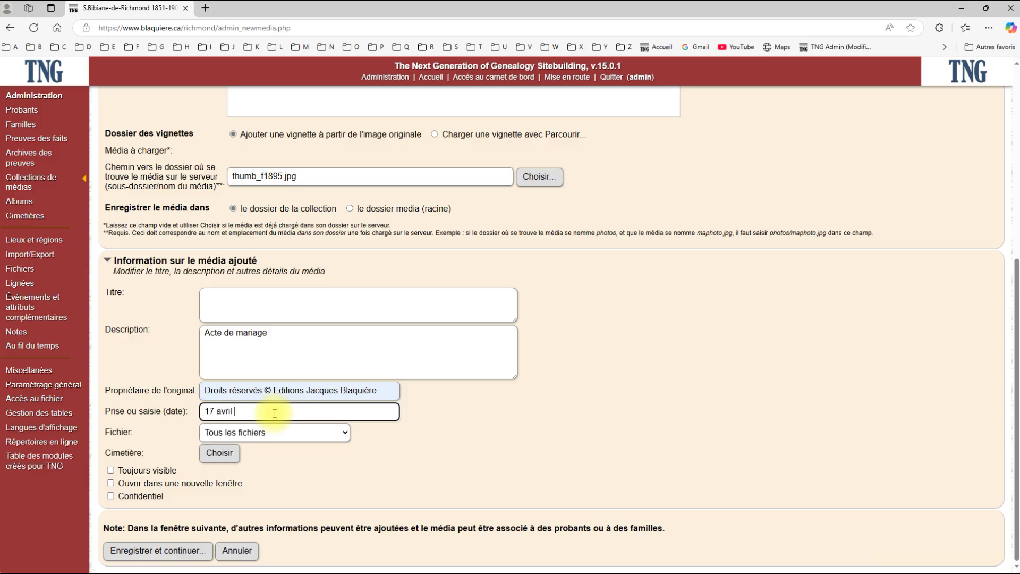
pyautogui.write(' 2025')
pyautogui.click(277, 432)
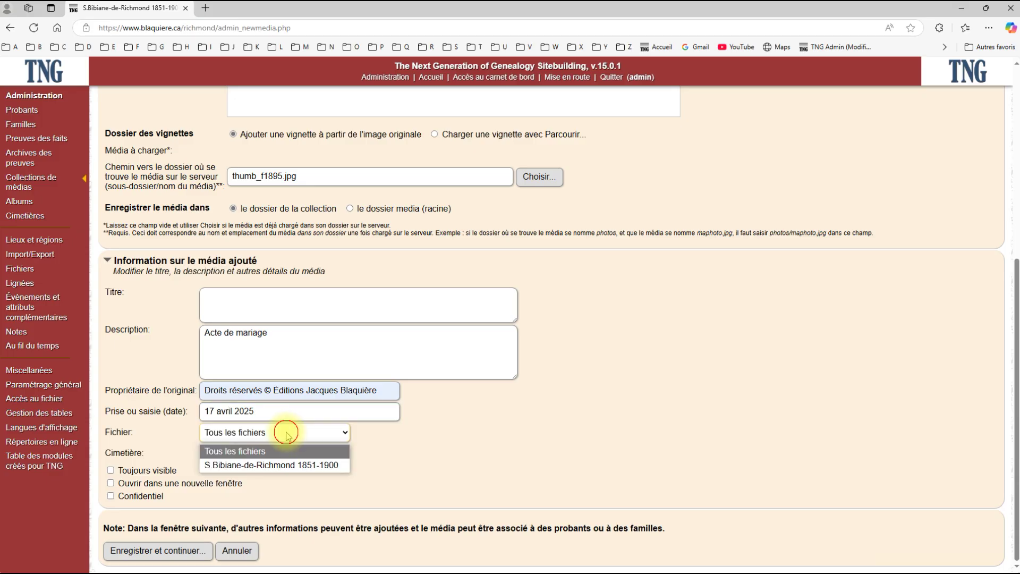
pyautogui.click(269, 464)
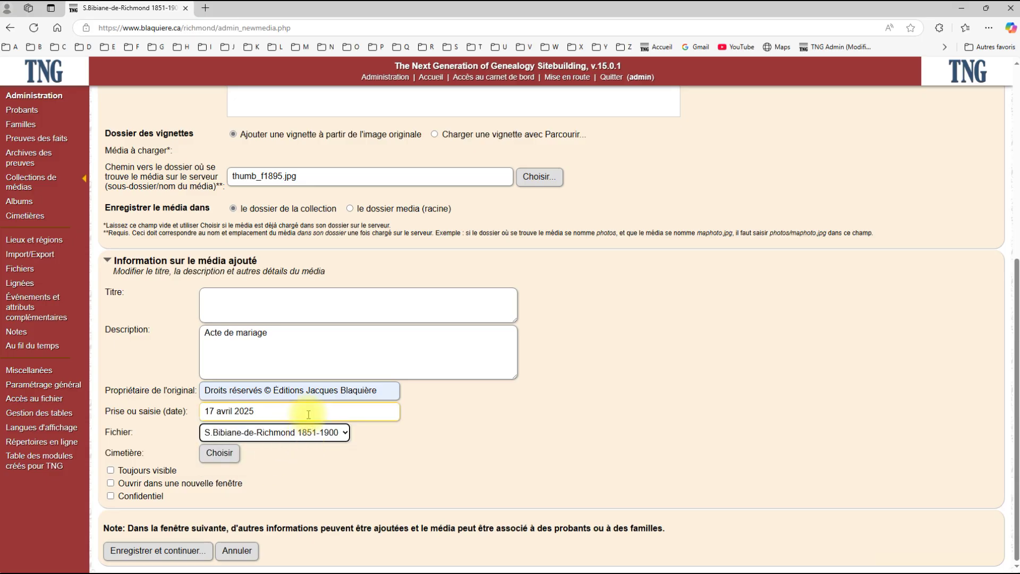
# Step: Enable Toujours visible and Ouvrir dans une nouvelle fenêtre, then save the new media and continue to its edit page
pyautogui.click(111, 470)
pyautogui.click(110, 483)
pyautogui.click(159, 553)
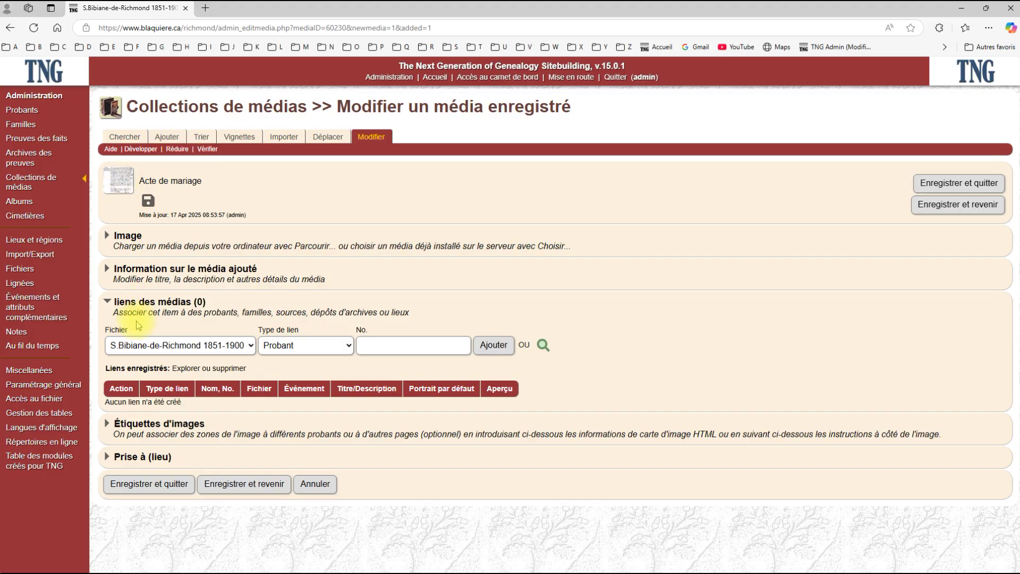
# Step: Set the media link type to Famille and search for family number f1895
pyautogui.click(347, 347)
pyautogui.click(293, 378)
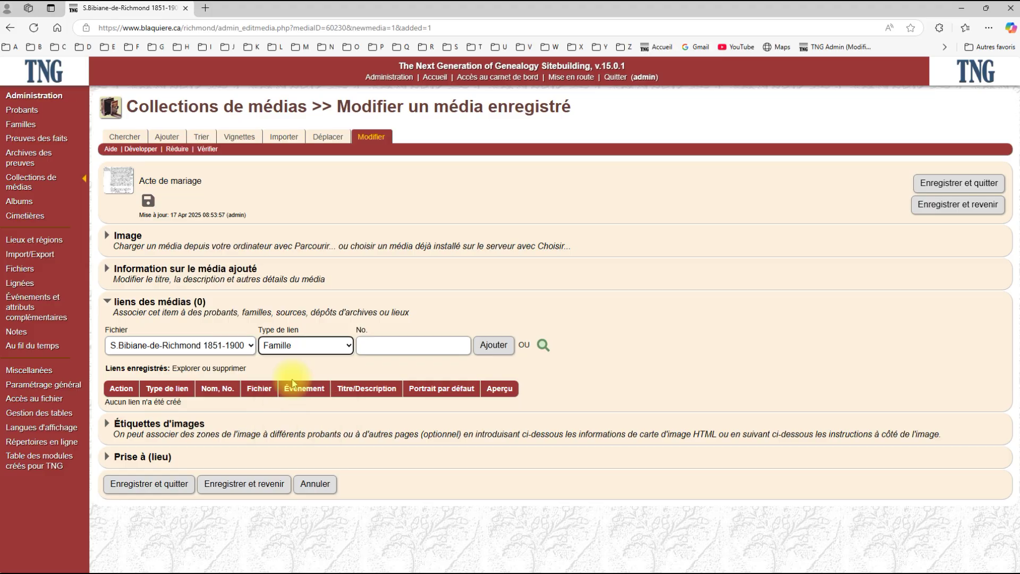
pyautogui.click(543, 346)
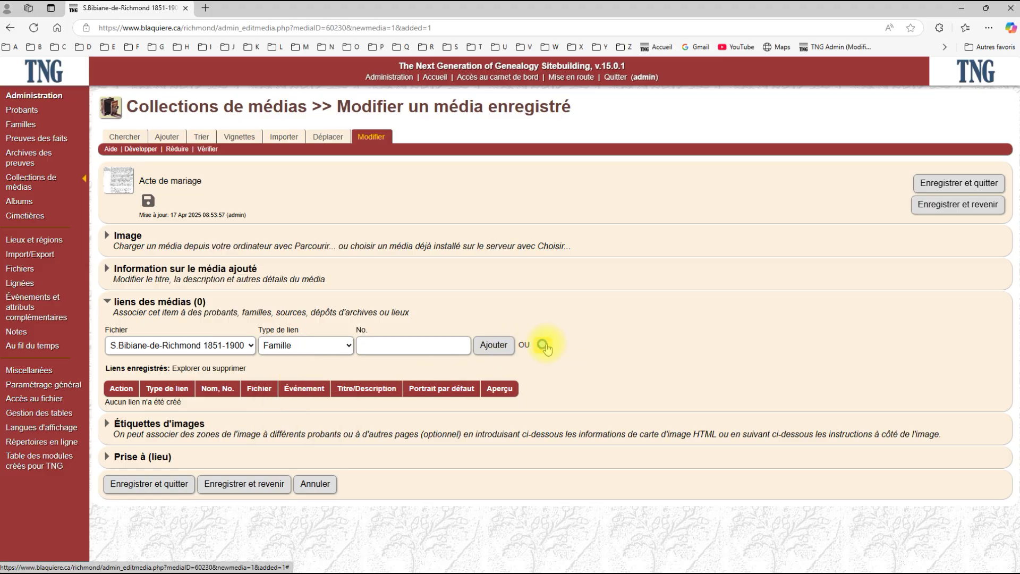
pyautogui.click(532, 222)
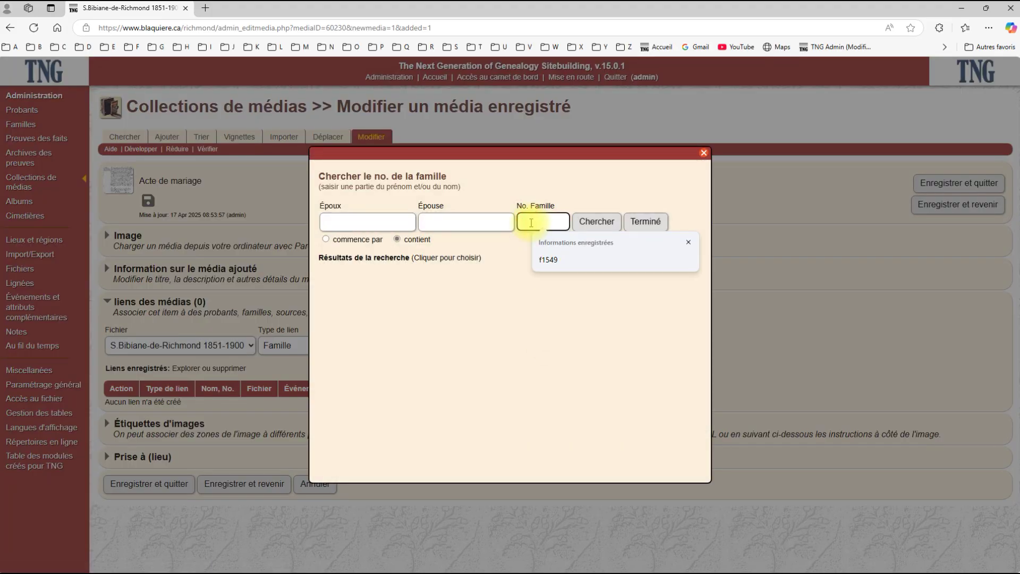
pyautogui.write('f189')
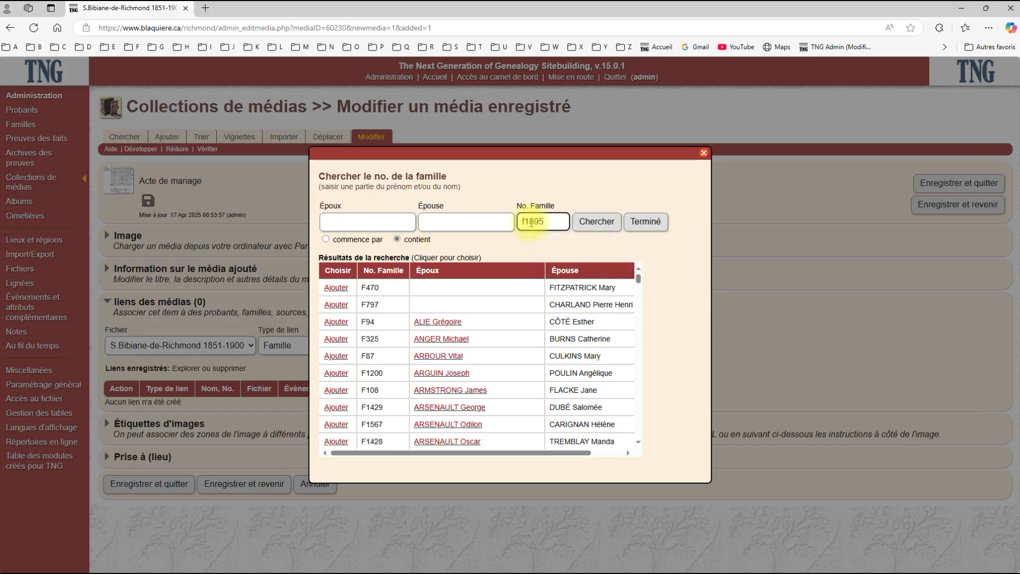
pyautogui.write('5')
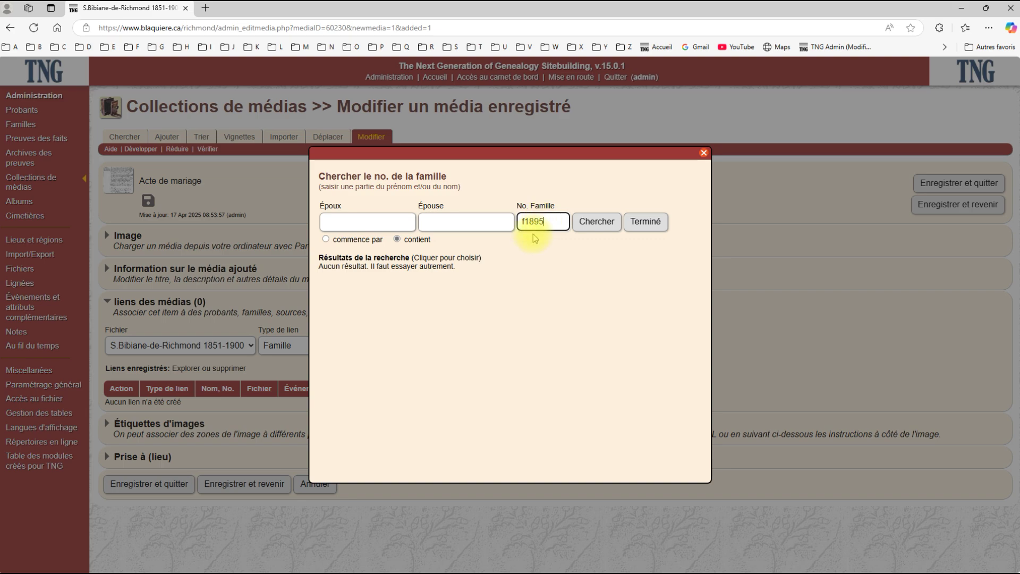
pyautogui.click(581, 224)
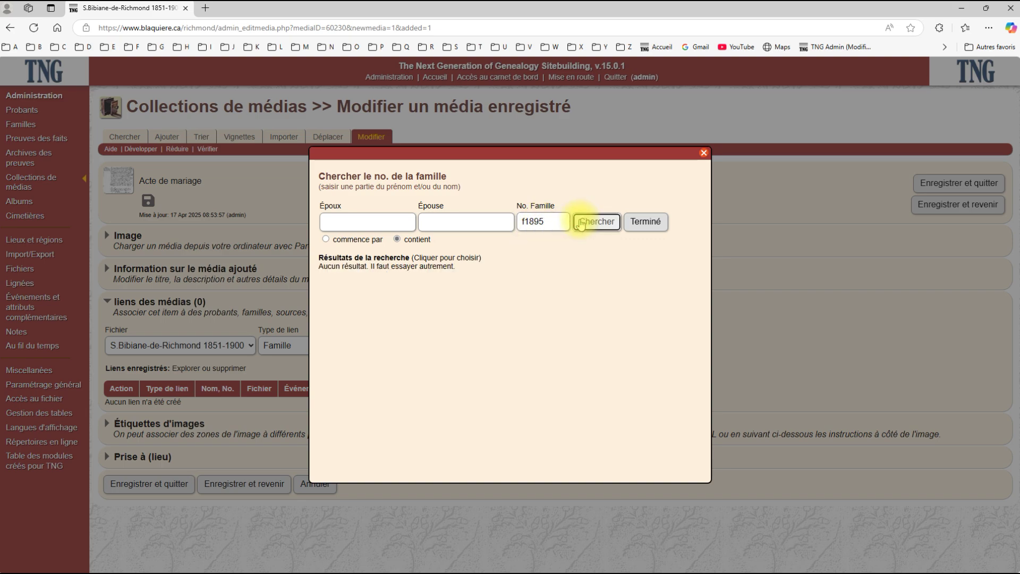
pyautogui.click(529, 227)
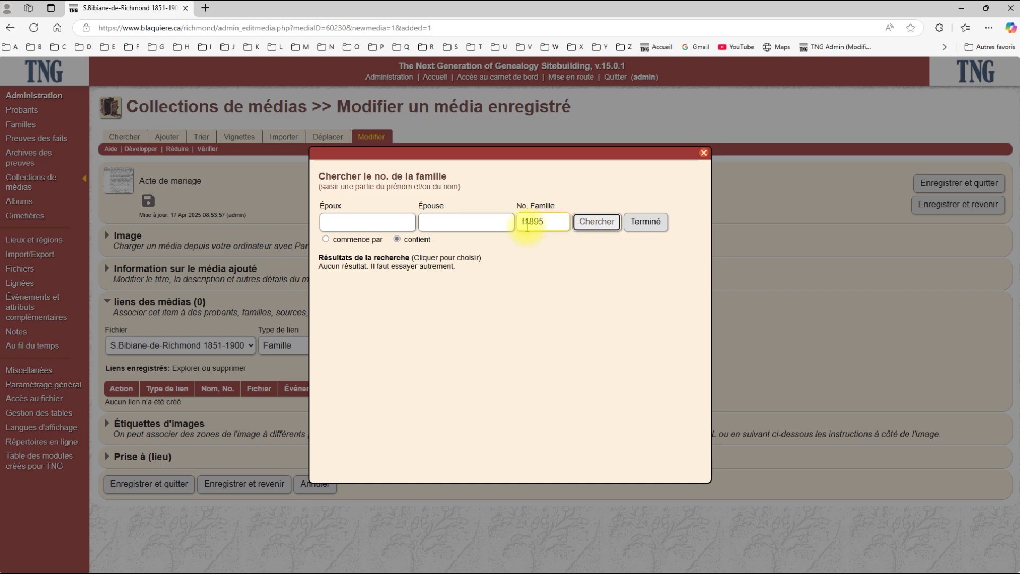
# Step: Search for the family by both spouses' surnames without a family number, and link the media to family F1585
pyautogui.click(369, 223)
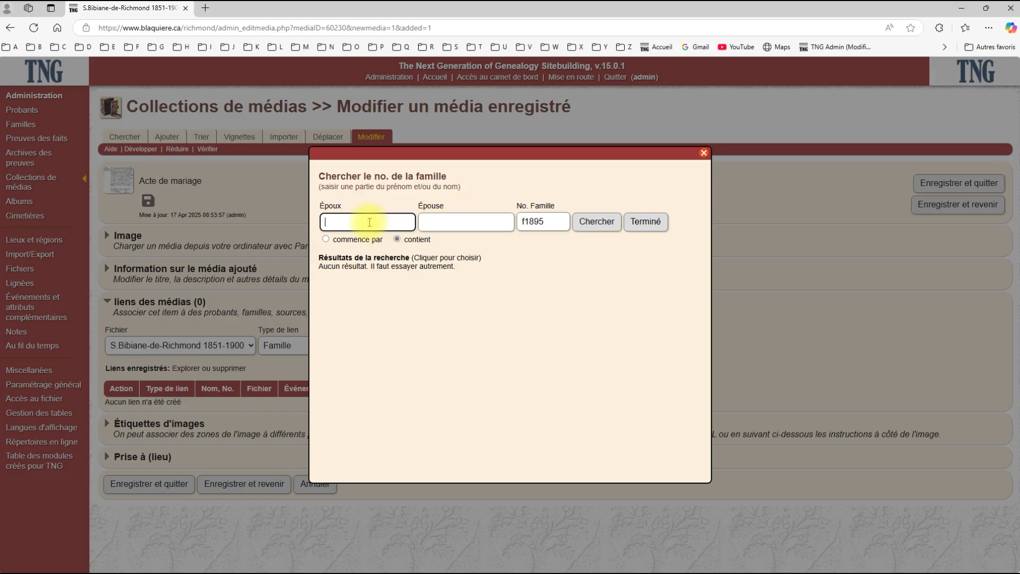
pyautogui.write('Lév')
pyautogui.press('BackSpace')
pyautogui.write('é')
pyautogui.click(437, 224)
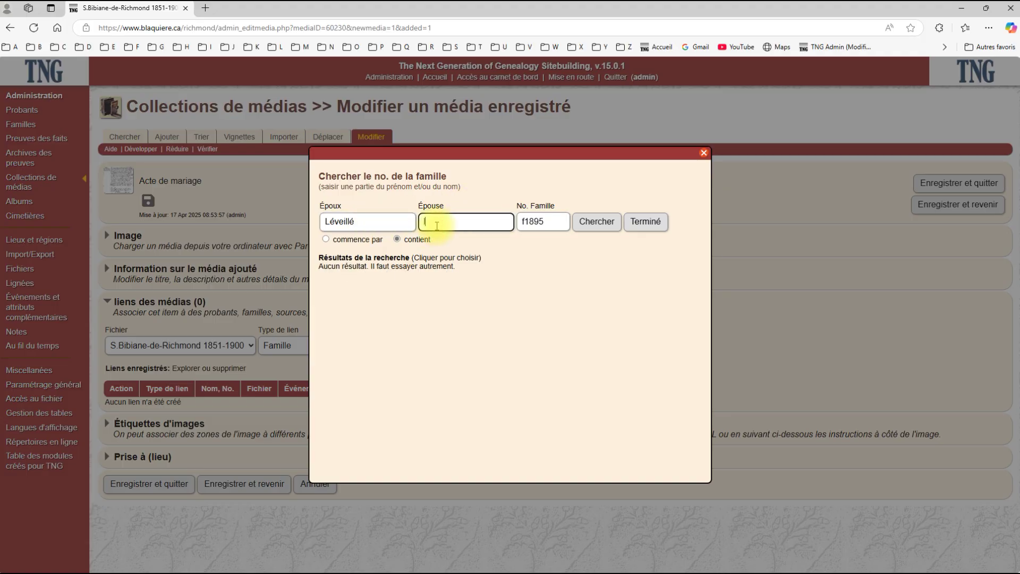
pyautogui.write('lacombe')
pyautogui.doubleClick(547, 221)
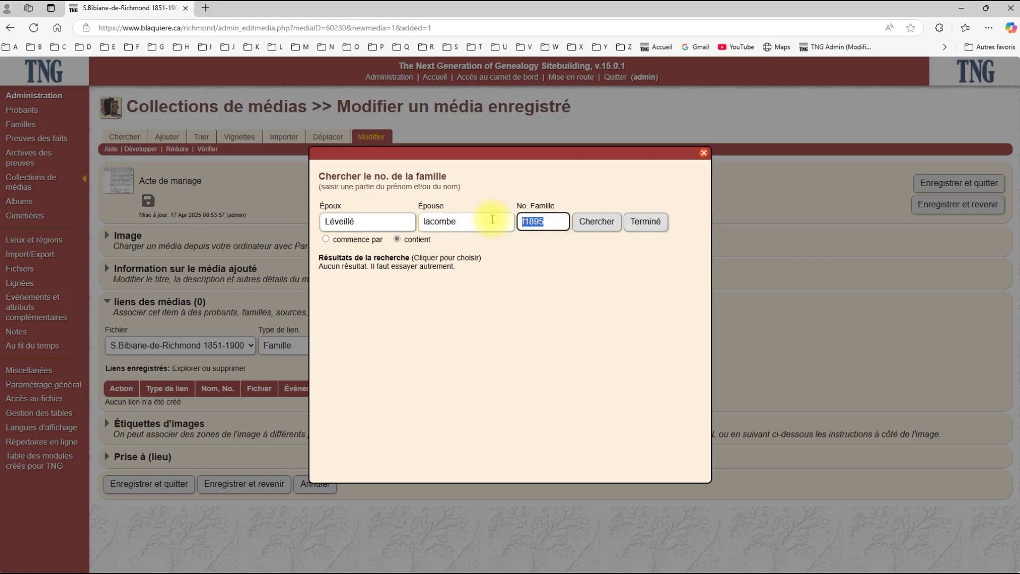
pyautogui.press('BackSpace')
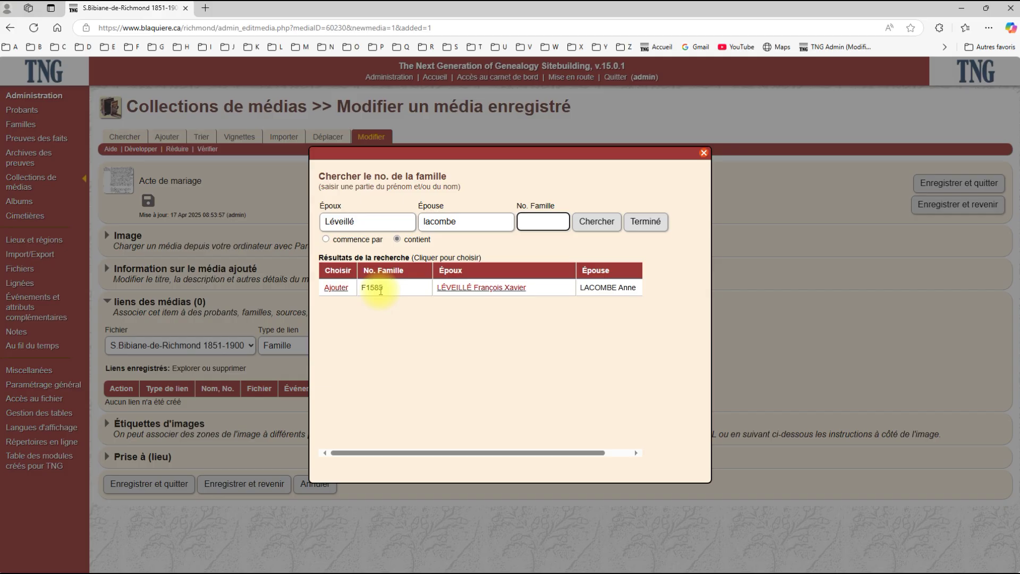
pyautogui.click(336, 287)
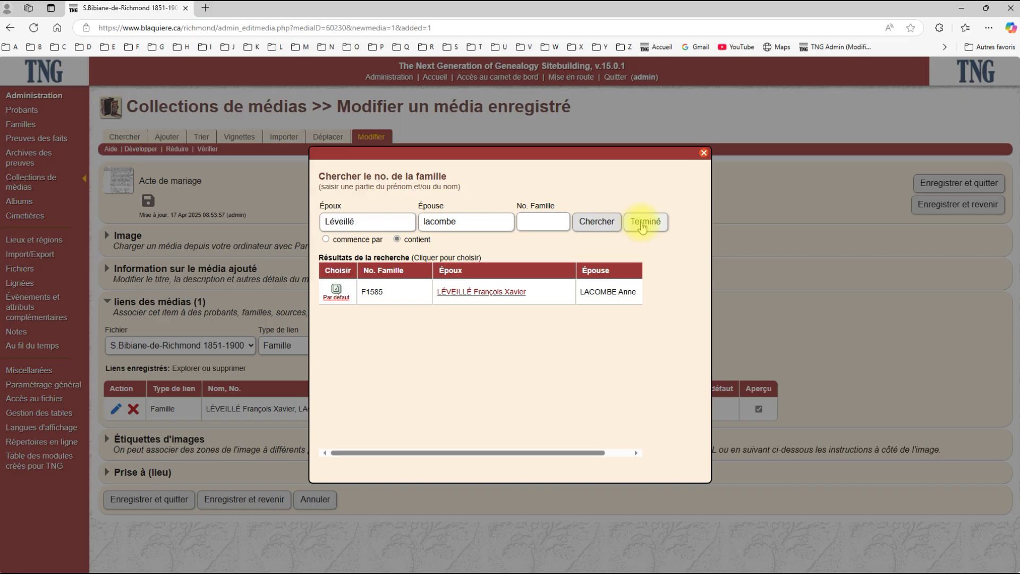
pyautogui.click(642, 225)
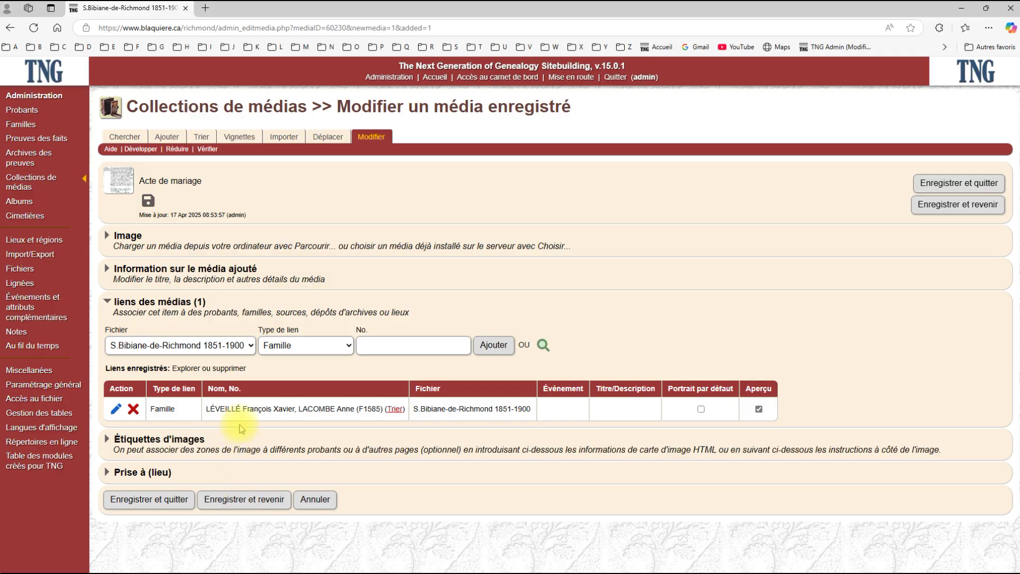
# Step: Copy the linked couple's names and family number into the link's title, set its event to Mariage, and save the link
pyautogui.moveTo(206, 410); pyautogui.dragTo(385, 419)
pyautogui.hotkey('ctrl', 'c')
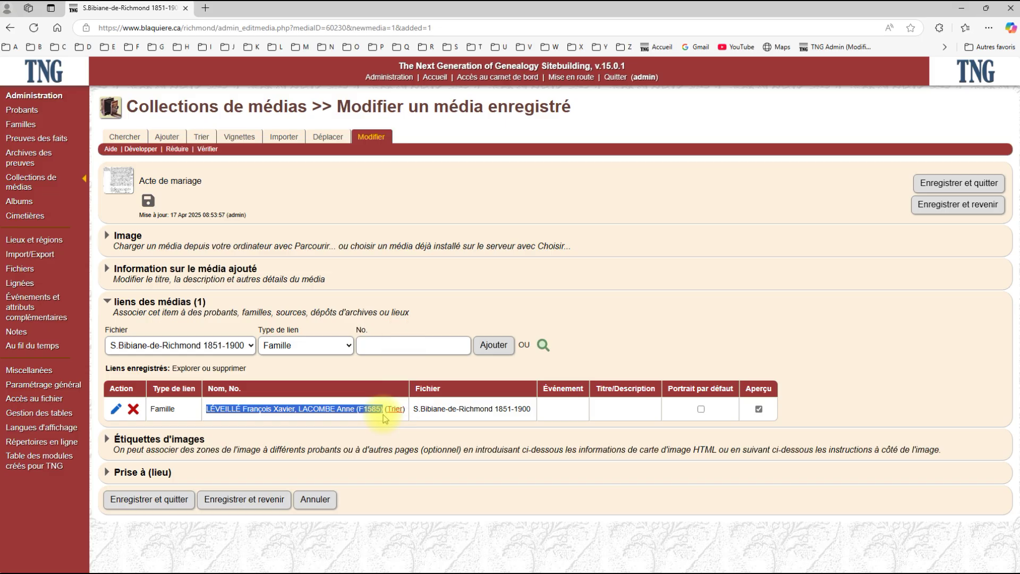
pyautogui.click(117, 410)
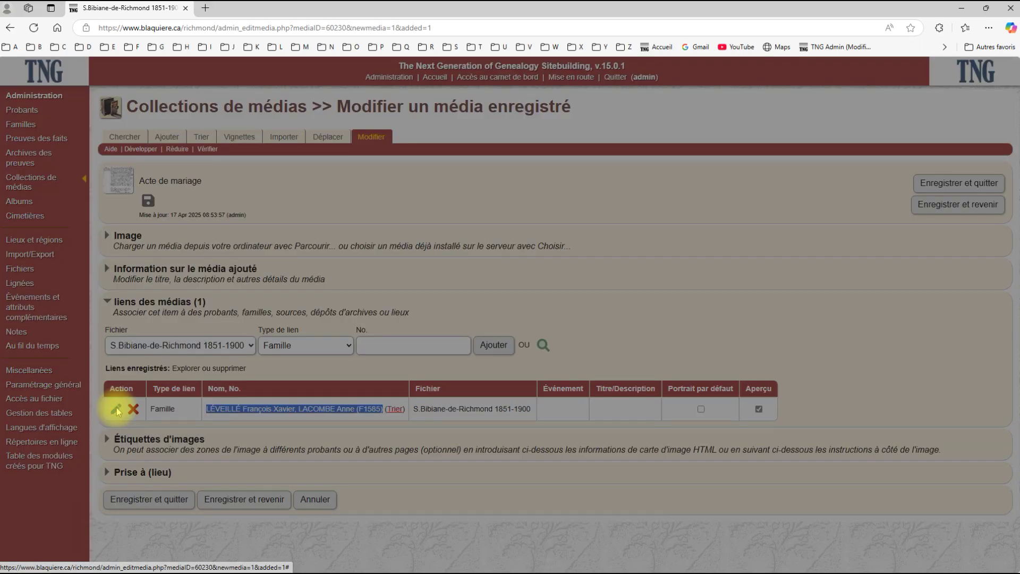
pyautogui.click(443, 250)
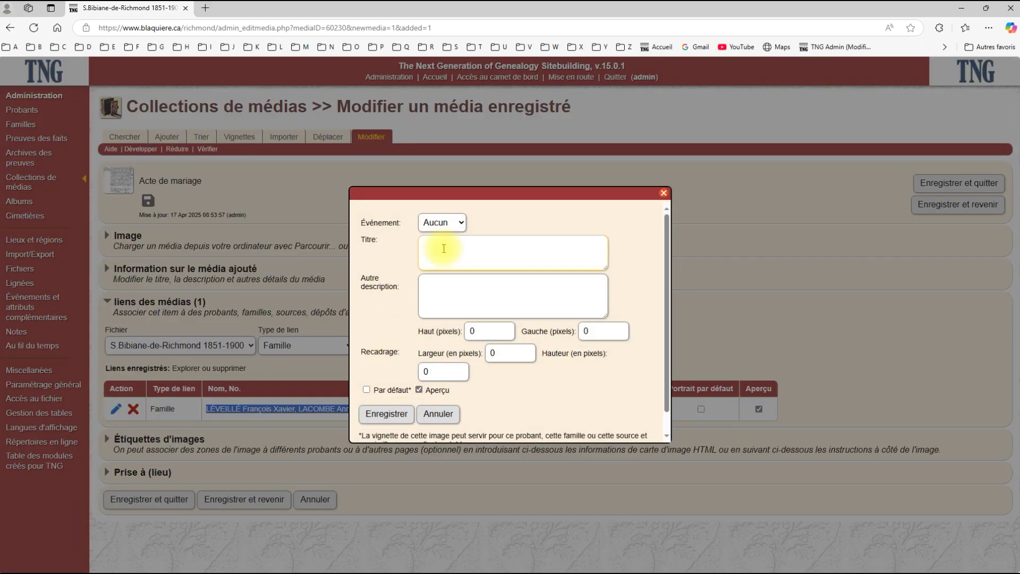
pyautogui.click(443, 248)
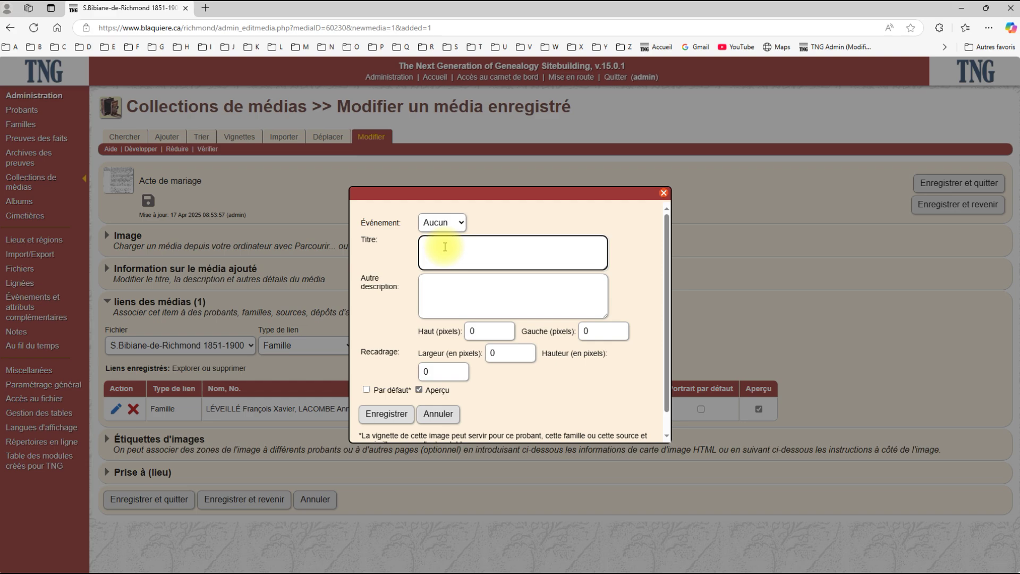
pyautogui.hotkey('ctrl', 'v')
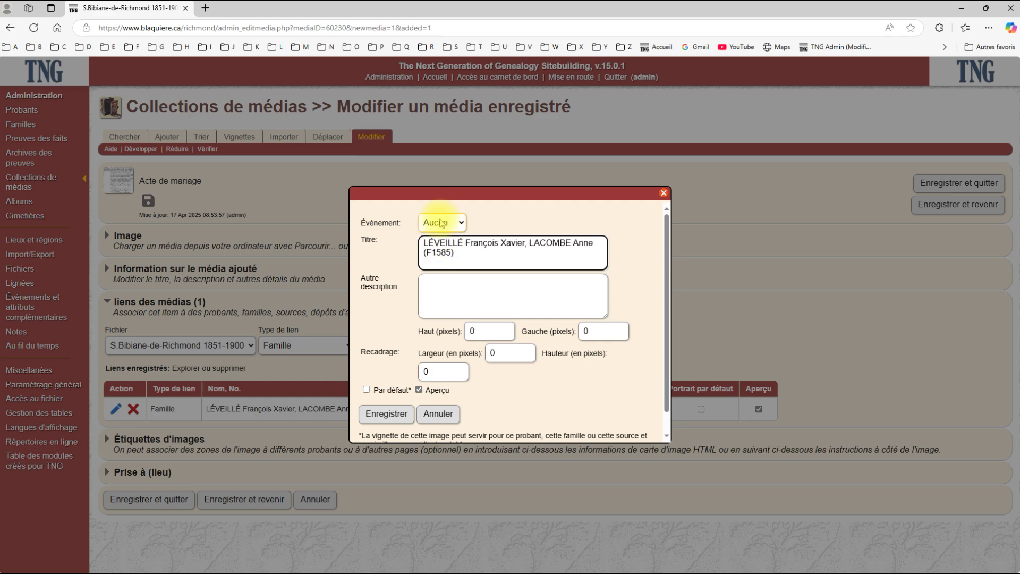
pyautogui.click(443, 222)
pyautogui.click(438, 256)
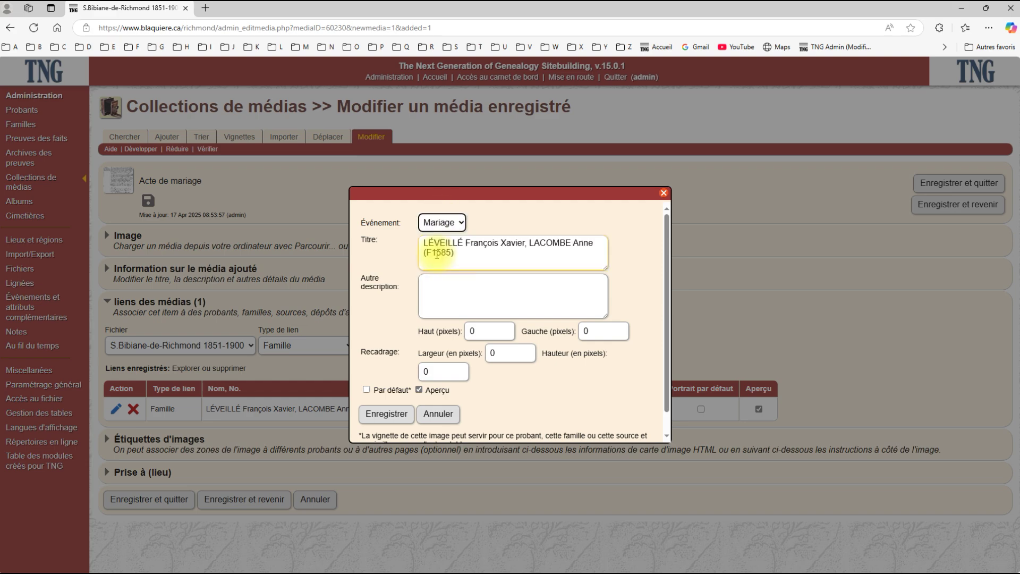
pyautogui.click(393, 415)
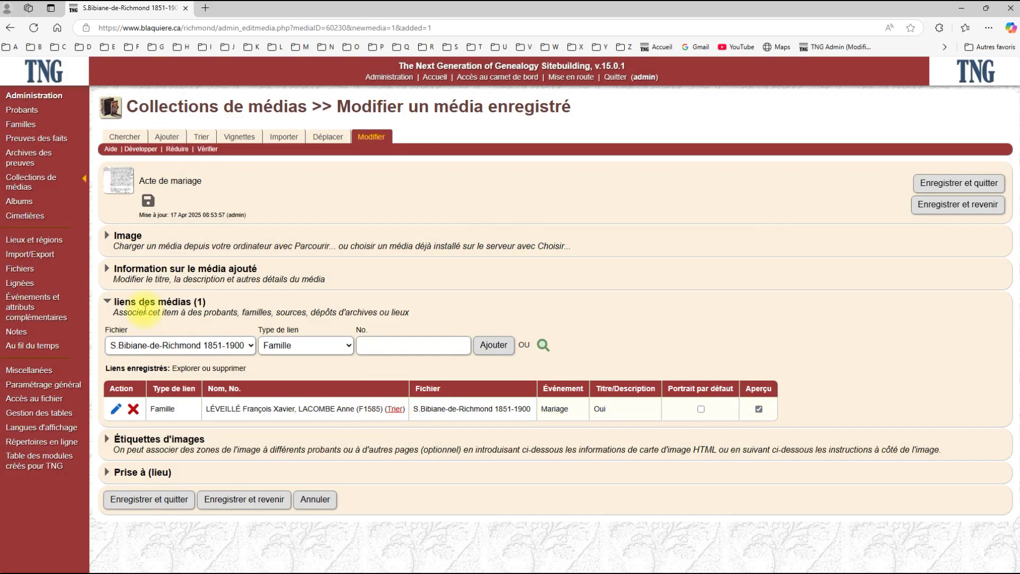
# Step: Fill the media's own title with the copied couple's names and family number F1585
pyautogui.click(159, 269)
pyautogui.click(213, 301)
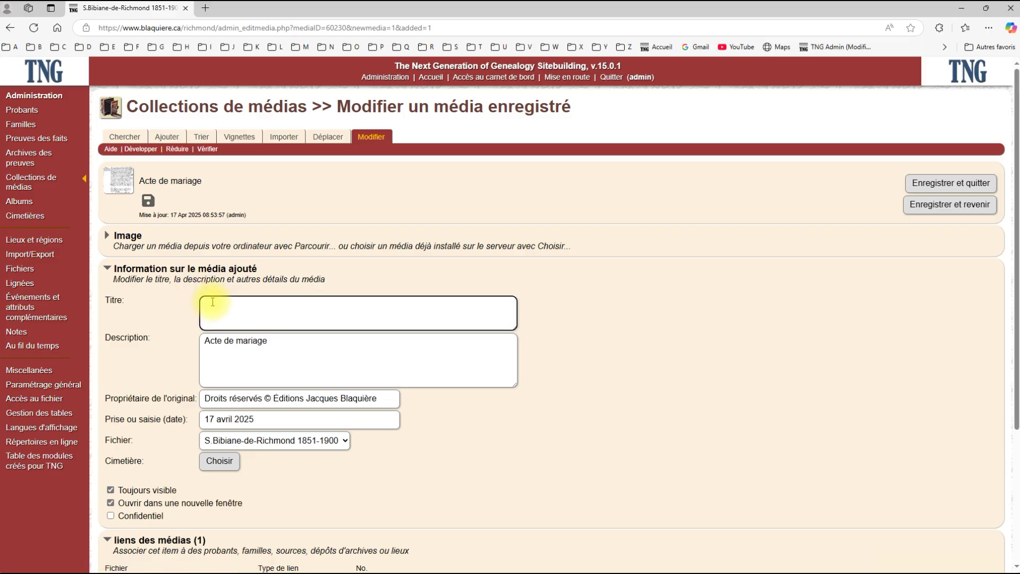
pyautogui.hotkey('ctrl', 'v')
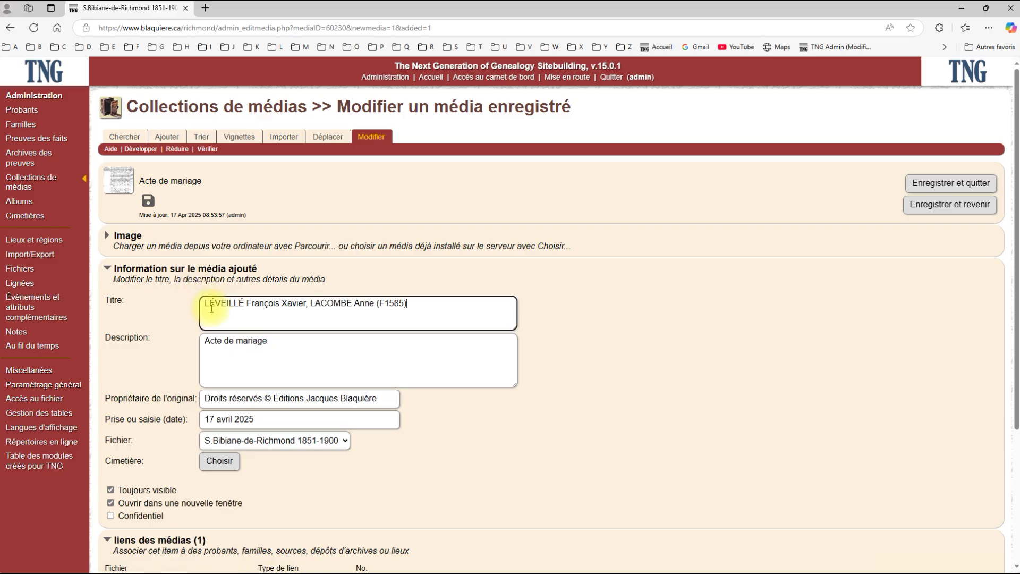
# Step: Copy the media description "Acte de mariage" into the family link's Autre description and save the link
pyautogui.moveTo(267, 342); pyautogui.dragTo(178, 334)
pyautogui.hotkey('ctrl', 'c')
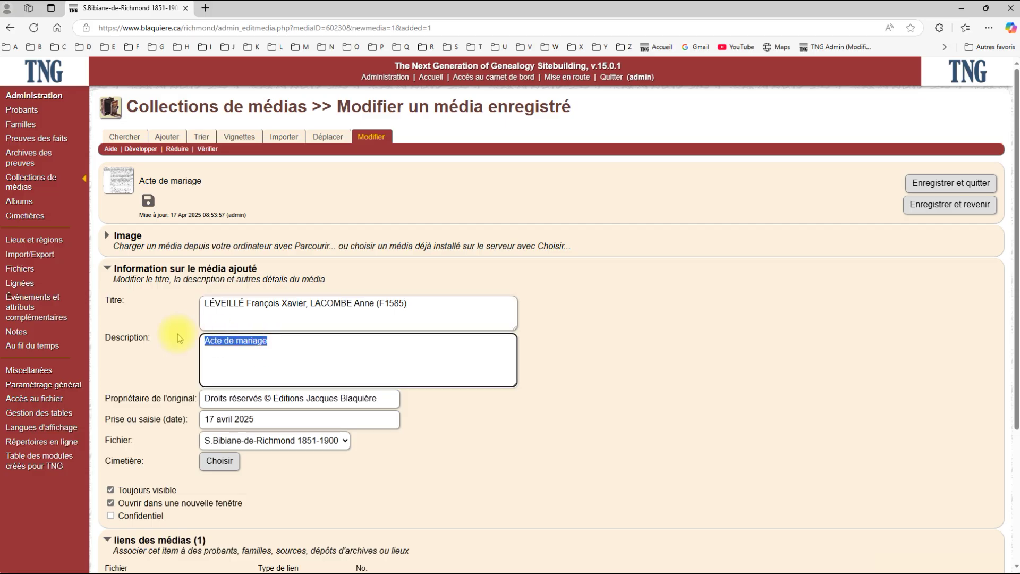
pyautogui.scroll(-3, 428, 391)
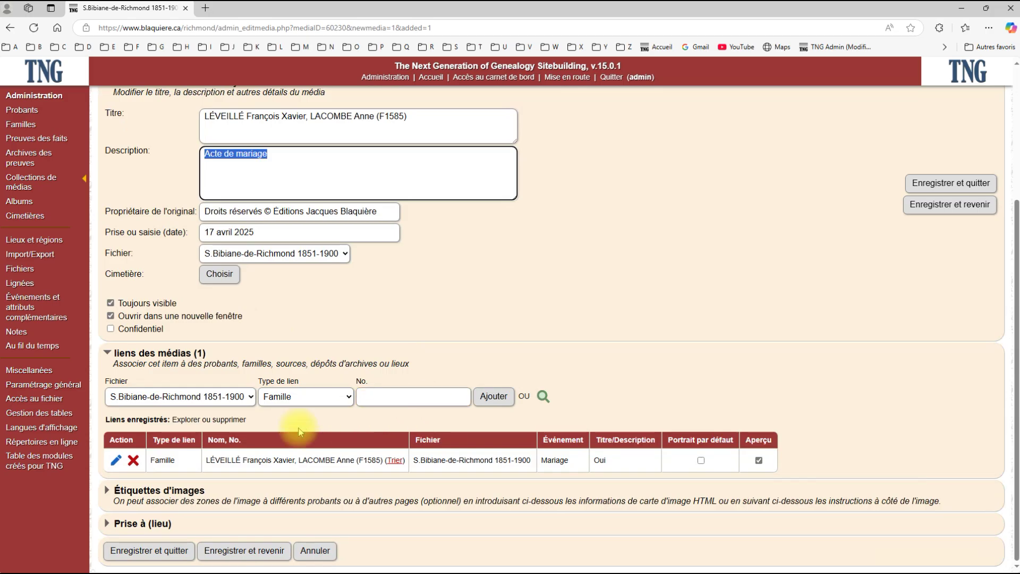
pyautogui.click(116, 460)
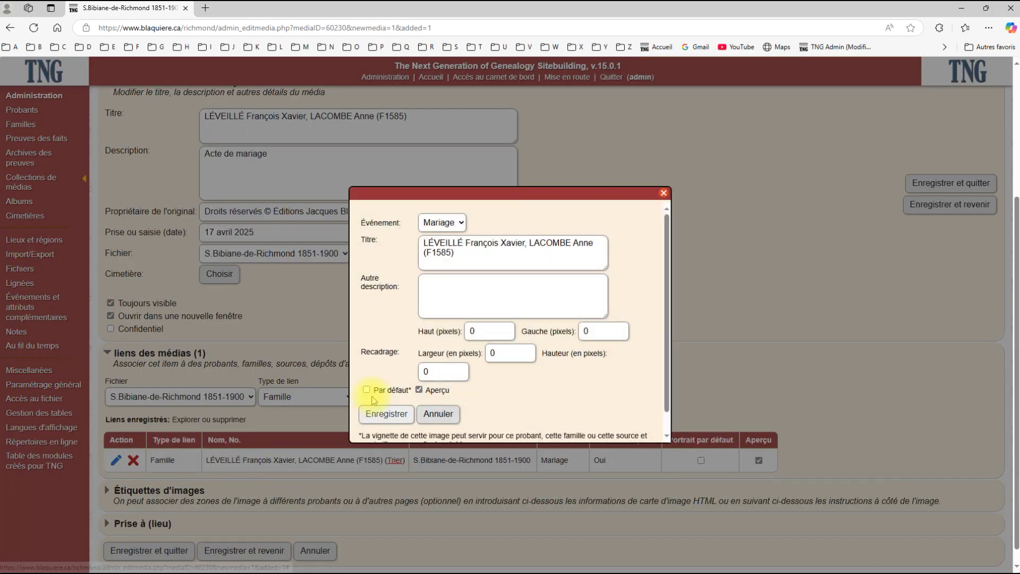
pyautogui.click(431, 284)
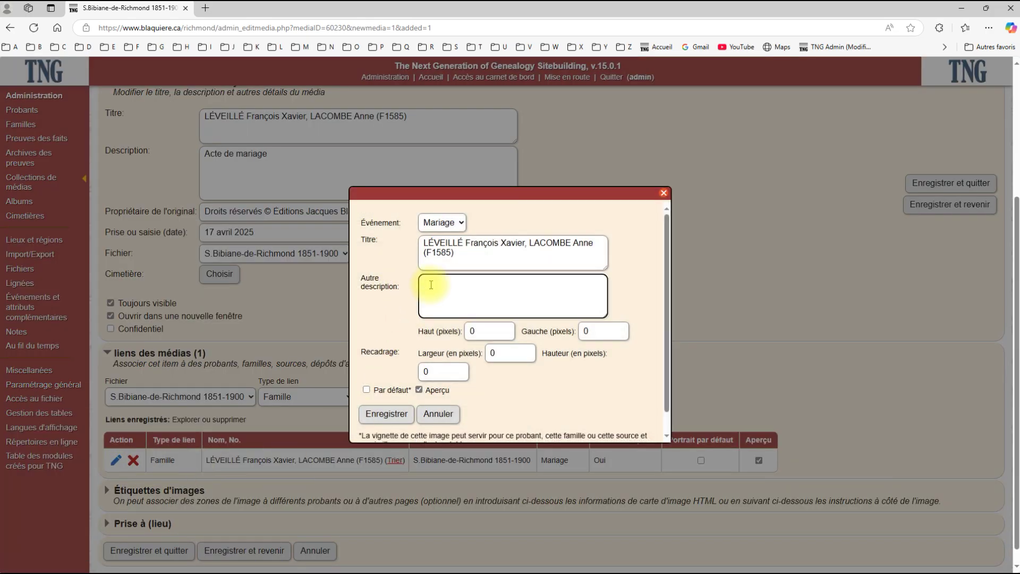
pyautogui.hotkey('ctrl', 'v')
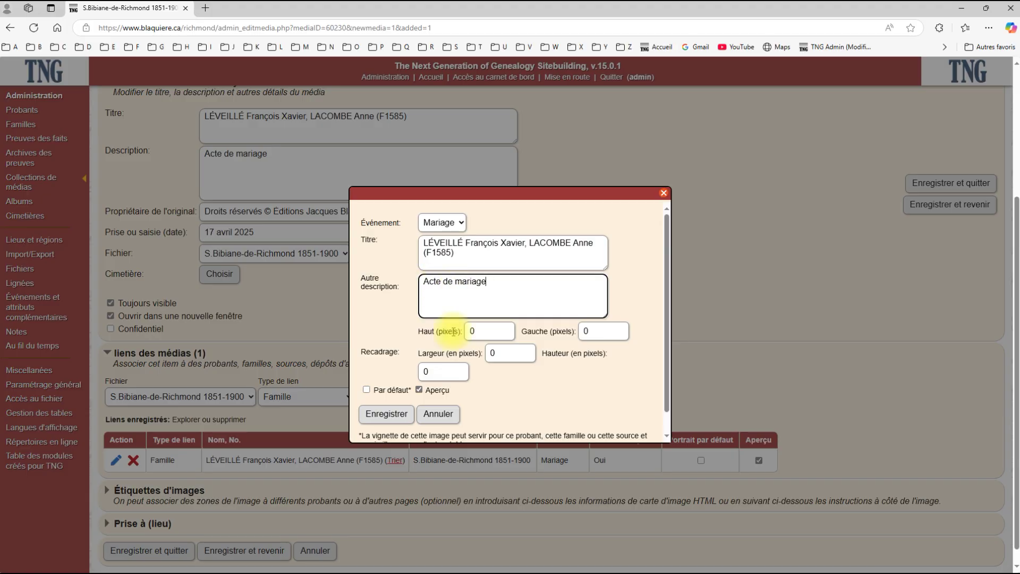
pyautogui.click(380, 417)
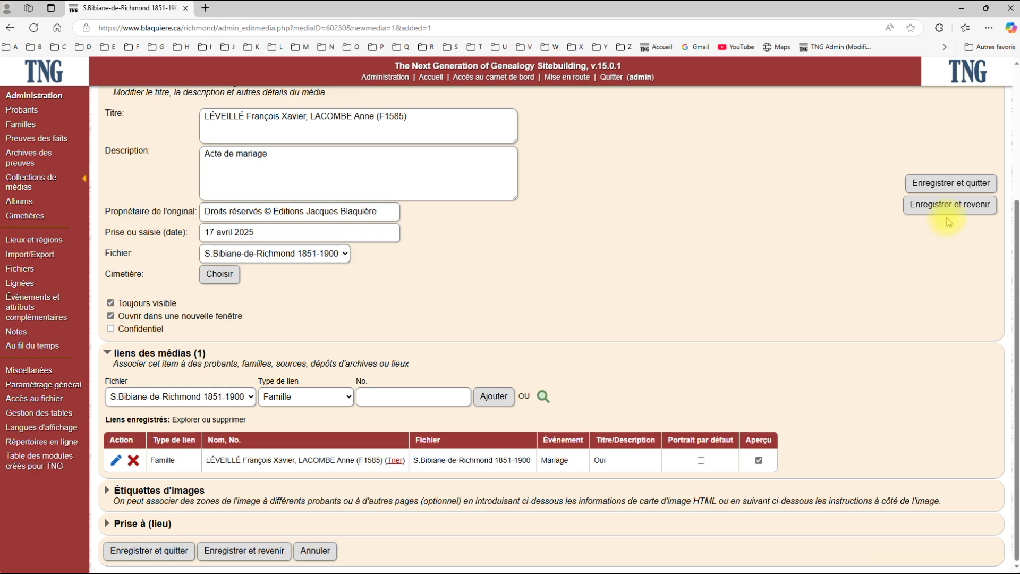
# Step: Save the edited media record and go to the public home page of the Richmond site
pyautogui.scroll(4, 856, 217)
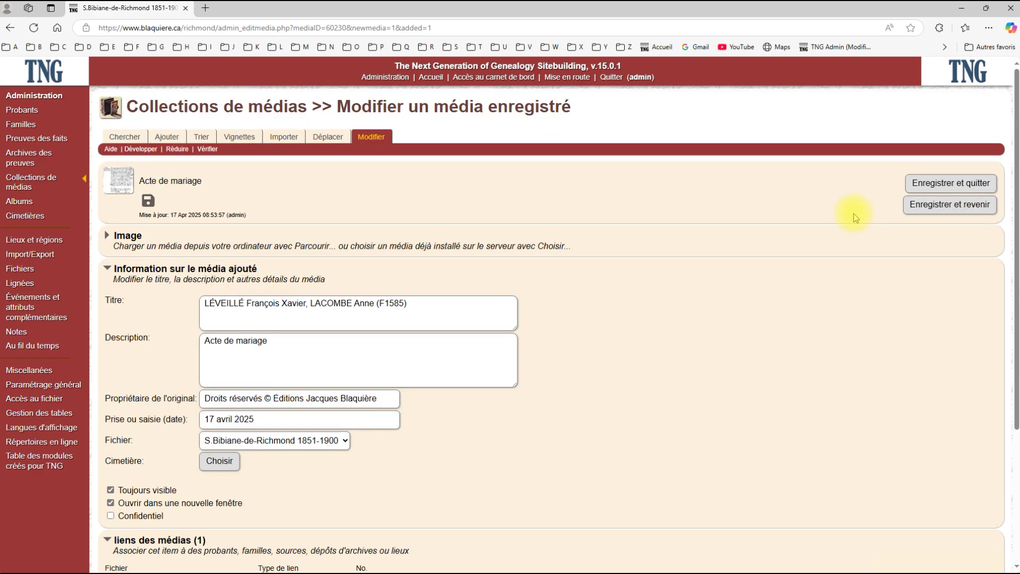
pyautogui.click(147, 202)
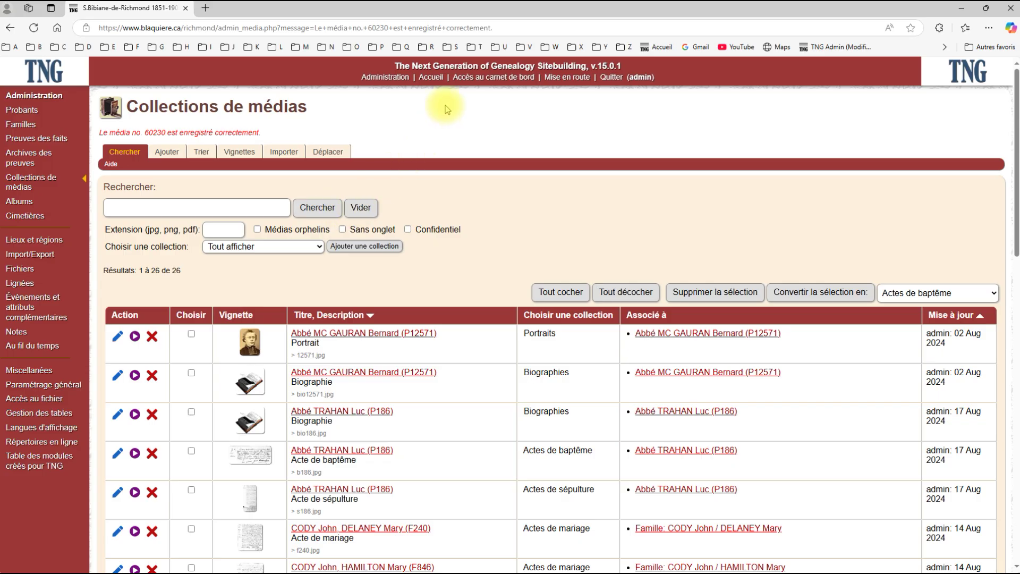
pyautogui.click(430, 76)
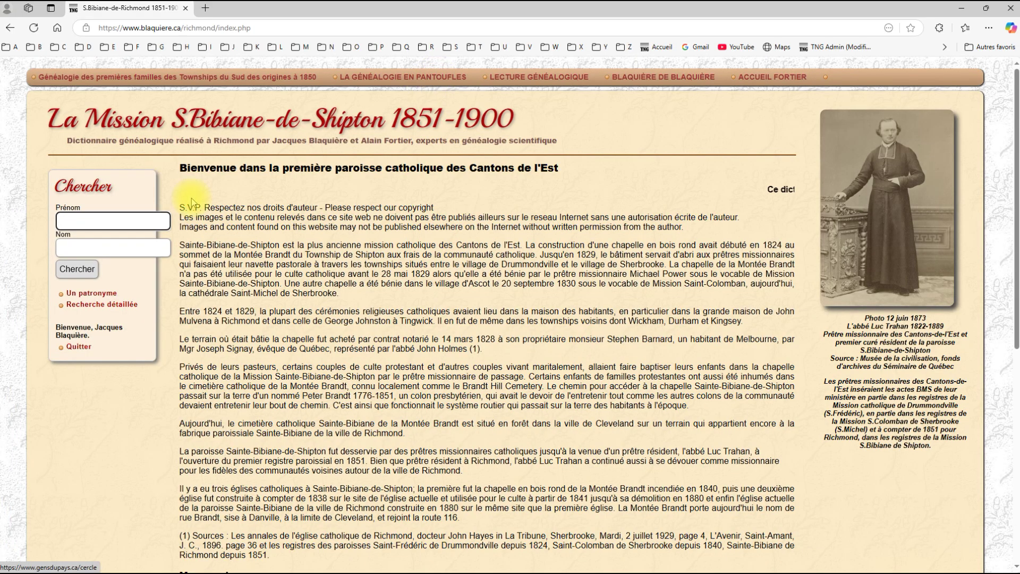
# Step: Open the public site's family search form and search for the family number equal to f1585
pyautogui.click(79, 271)
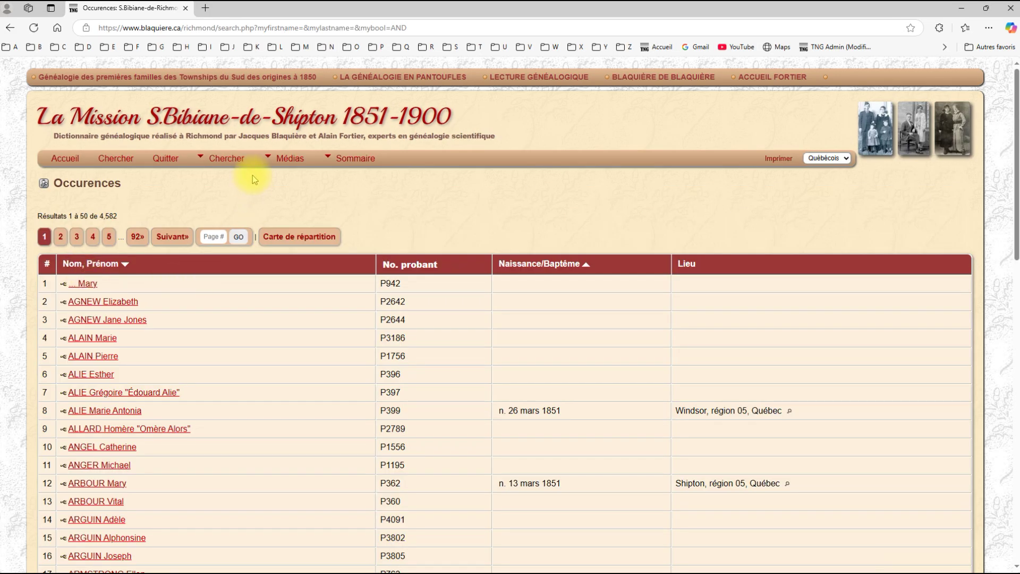
pyautogui.moveTo(228, 159)
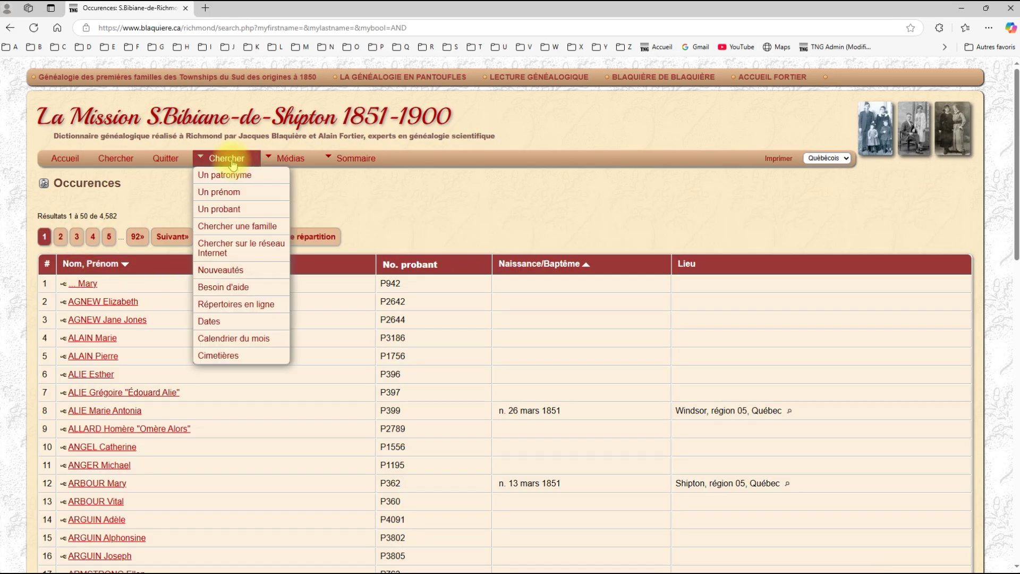
pyautogui.click(117, 158)
pyautogui.click(229, 181)
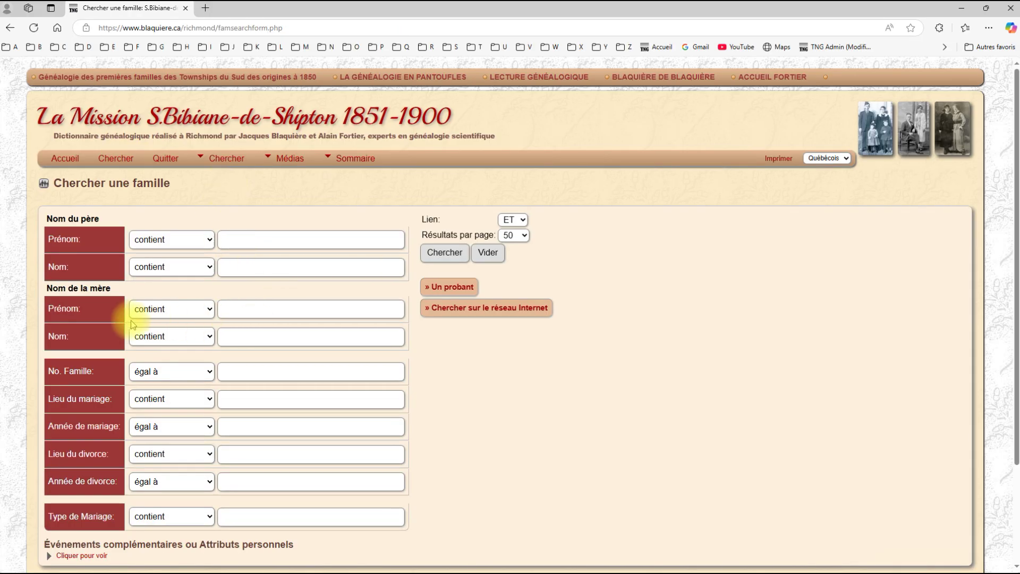
pyautogui.click(292, 376)
pyautogui.write('f')
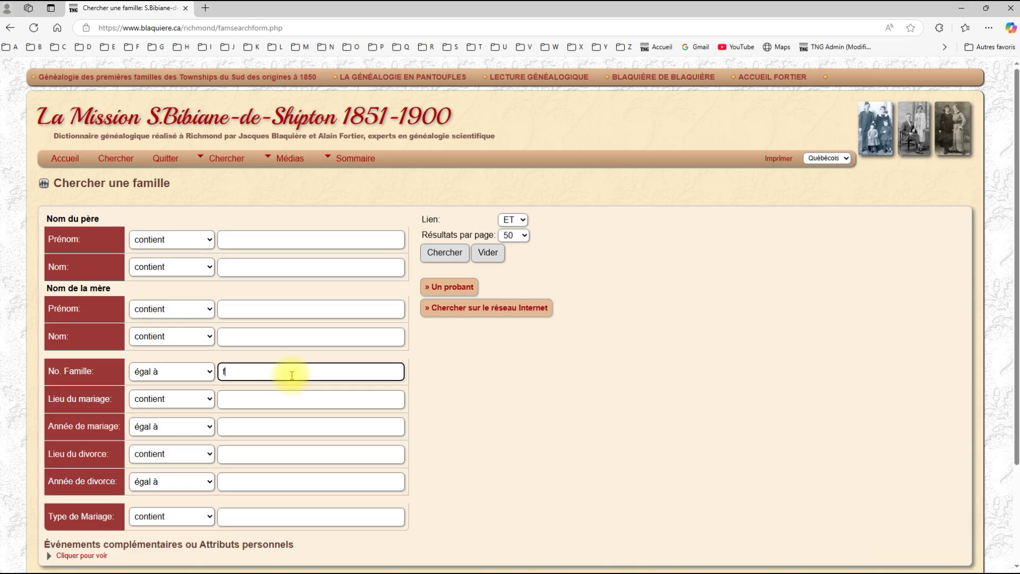
pyautogui.write('1585')
pyautogui.click(450, 257)
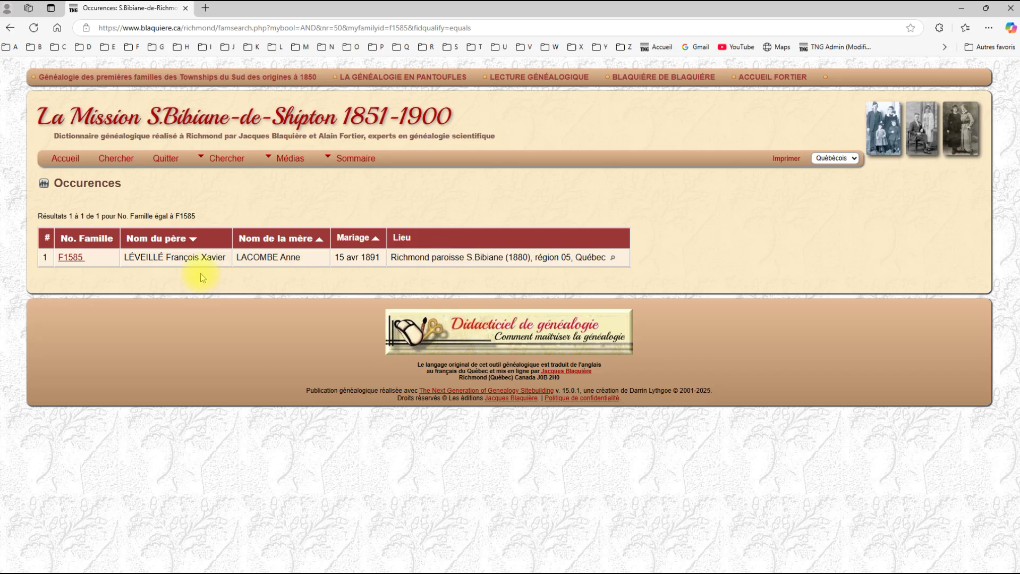
# Step: Open family F1585 from the search results, go to the husband's individual page, and review its marriage section
pyautogui.click(72, 257)
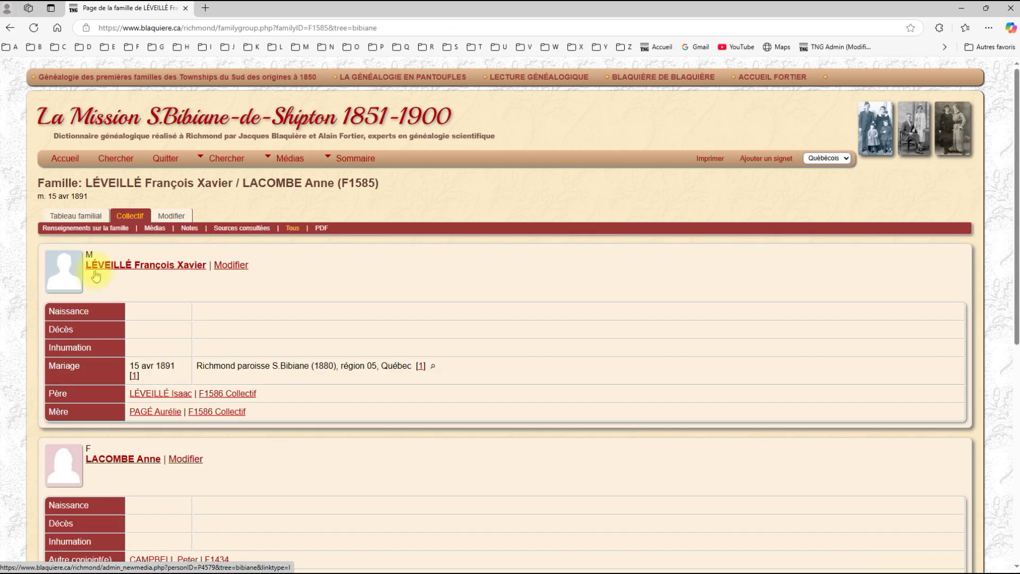
pyautogui.click(121, 271)
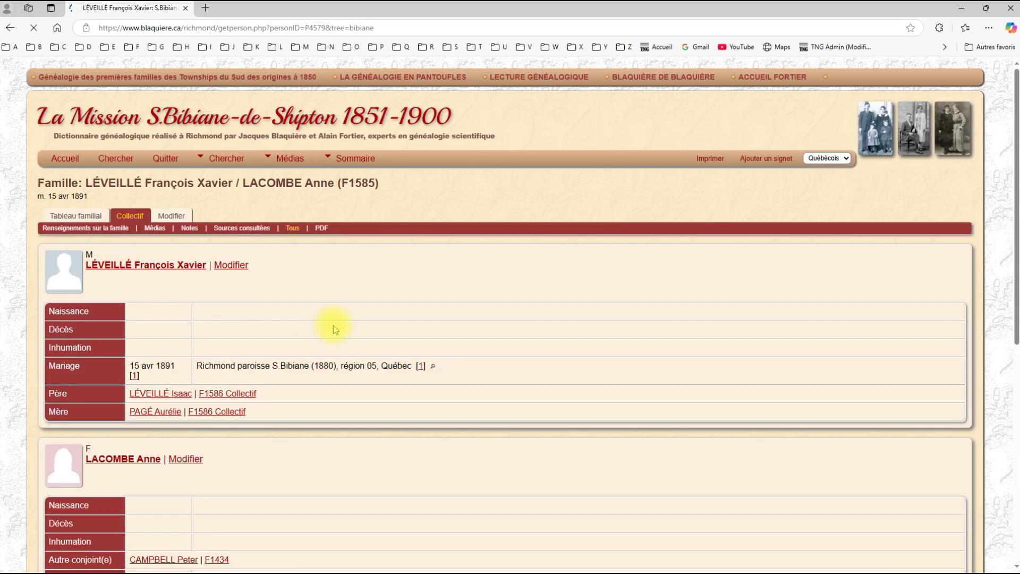
pyautogui.scroll(-9, 474, 309)
pyautogui.scroll(9, 478, 304)
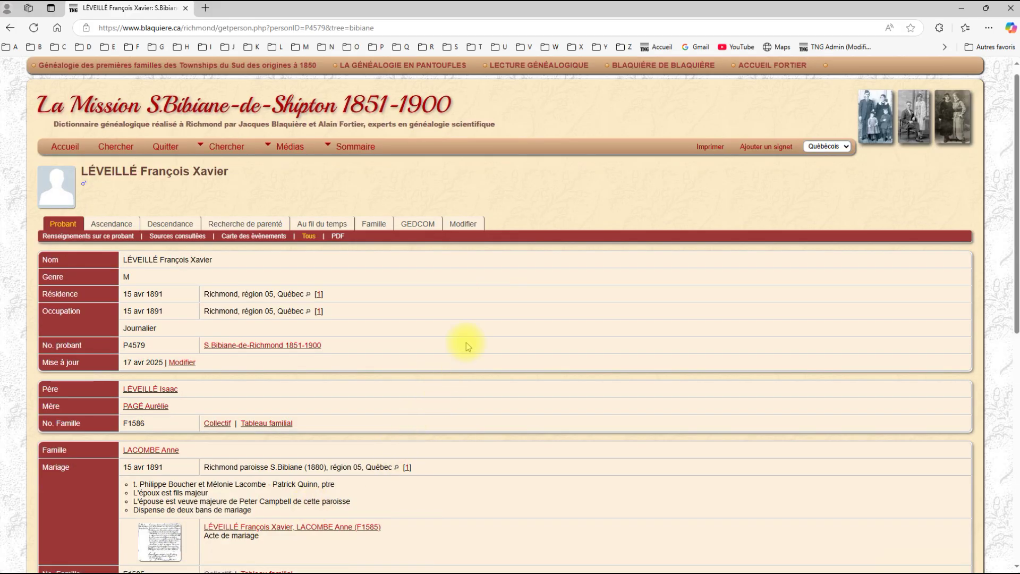
pyautogui.scroll(-8, 466, 300)
pyautogui.scroll(10, 330, 102)
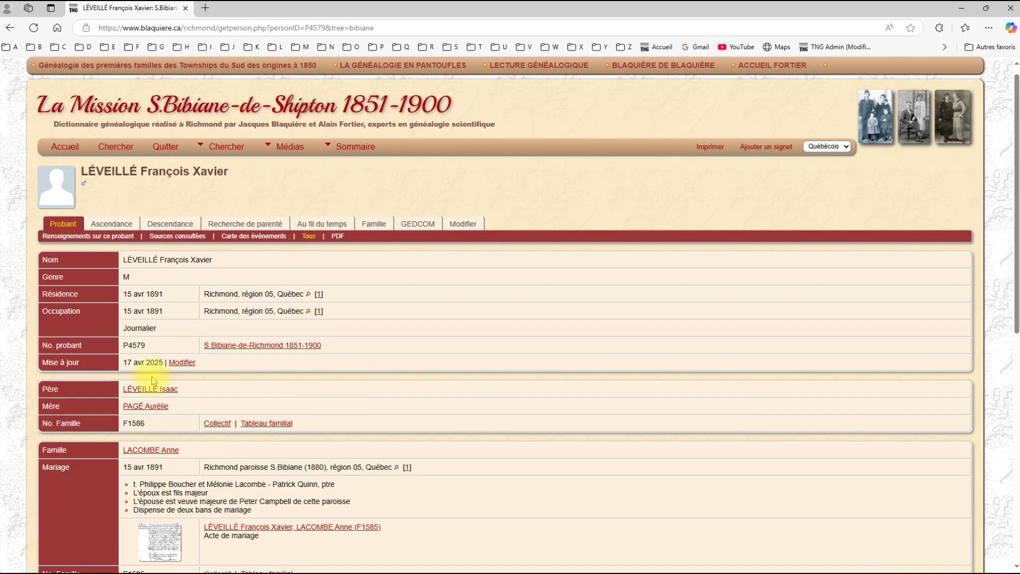
# Step: Open the marriage record from its thumbnail on the husband's page and review the media details below the image
pyautogui.click(160, 541)
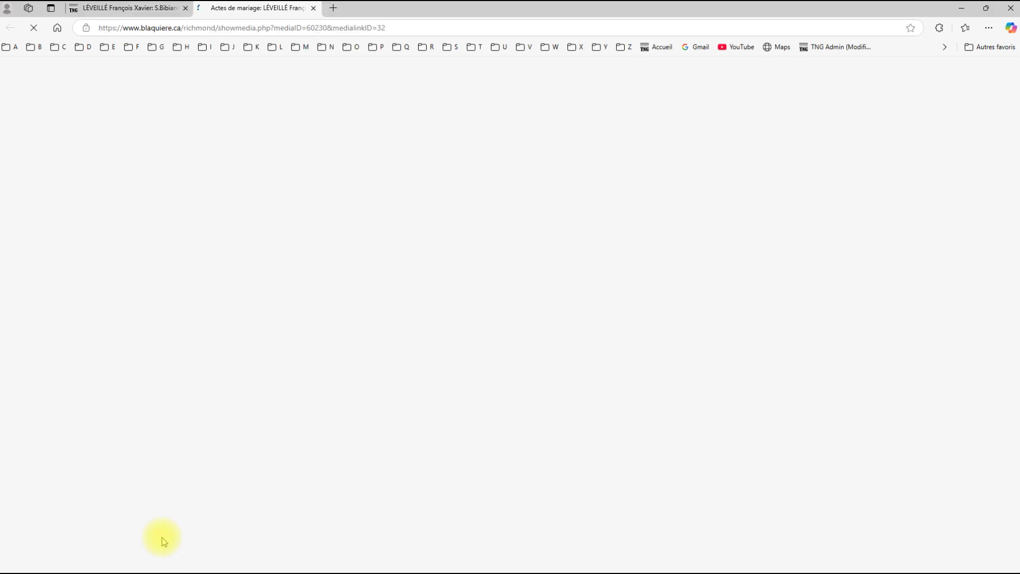
pyautogui.scroll(-7, 786, 280)
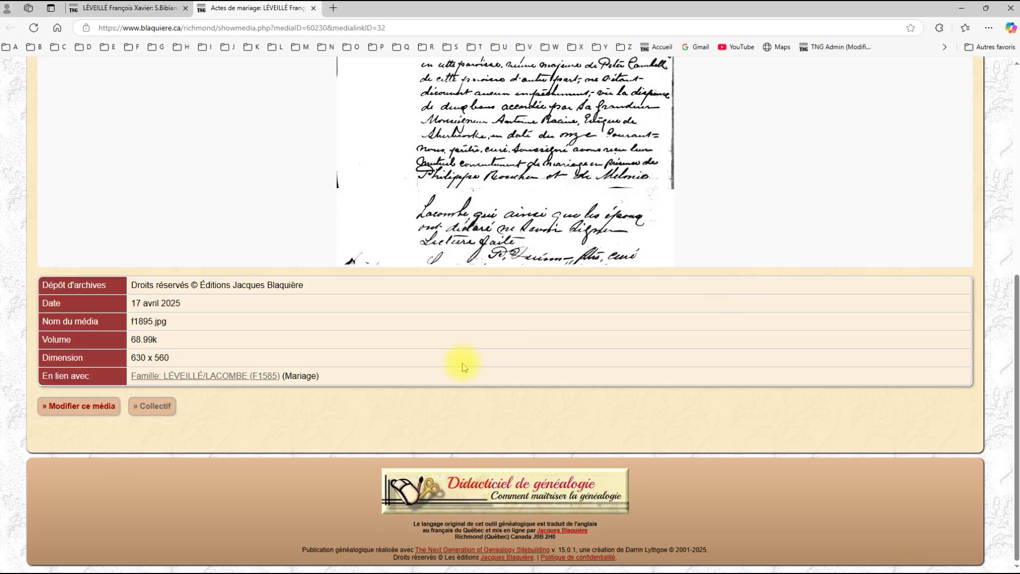
pyautogui.scroll(7, 213, 175)
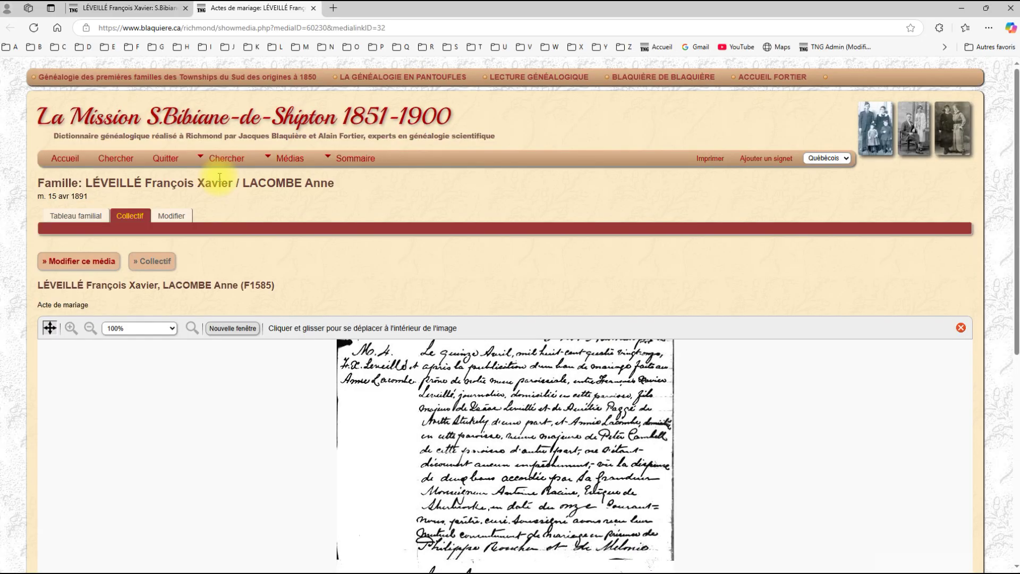
# Step: Enlarge the marriage record image to 200% to inspect it, and set the zoom back to 100%
pyautogui.click(170, 329)
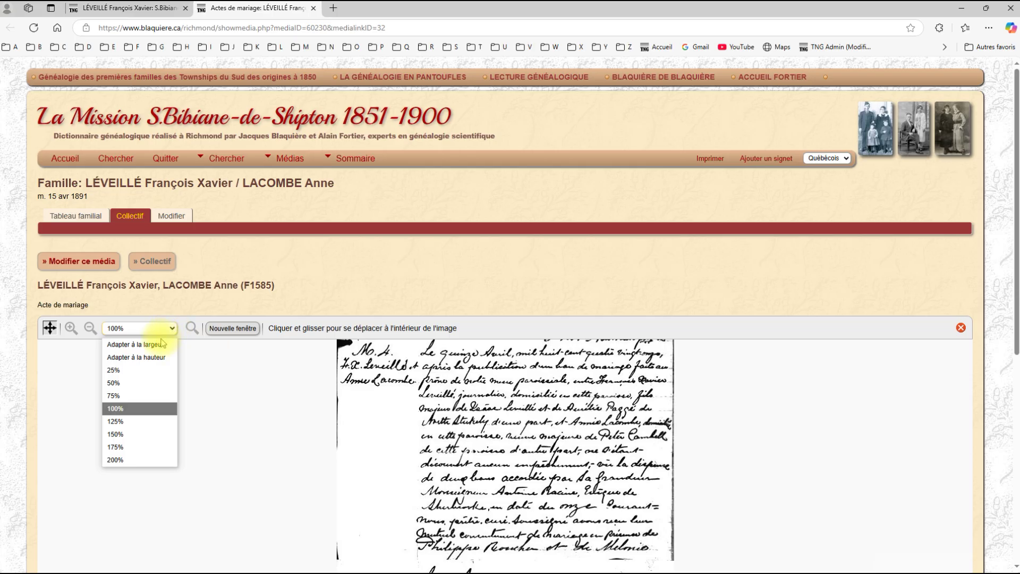
pyautogui.click(113, 460)
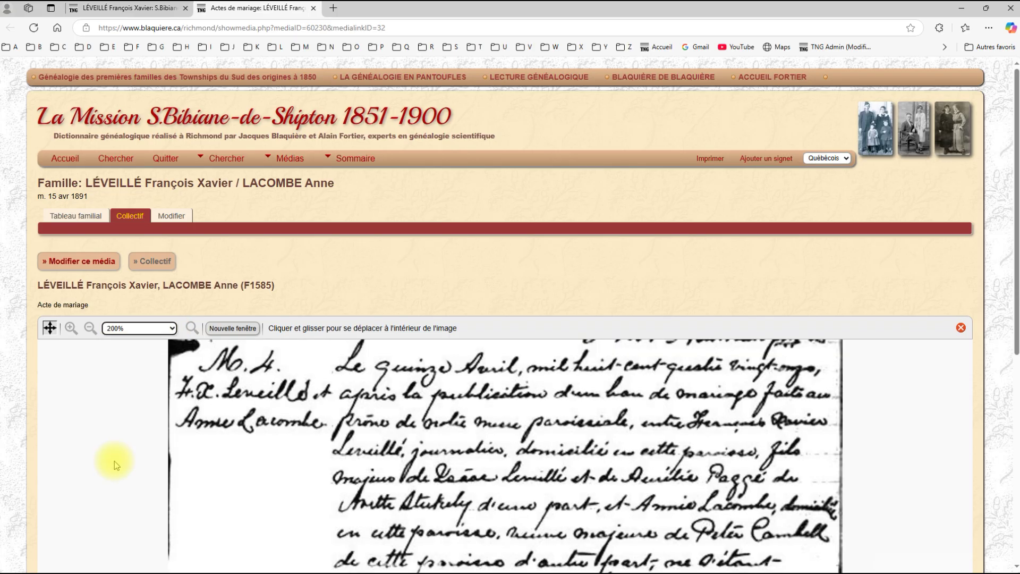
pyautogui.scroll(-7, 300, 467)
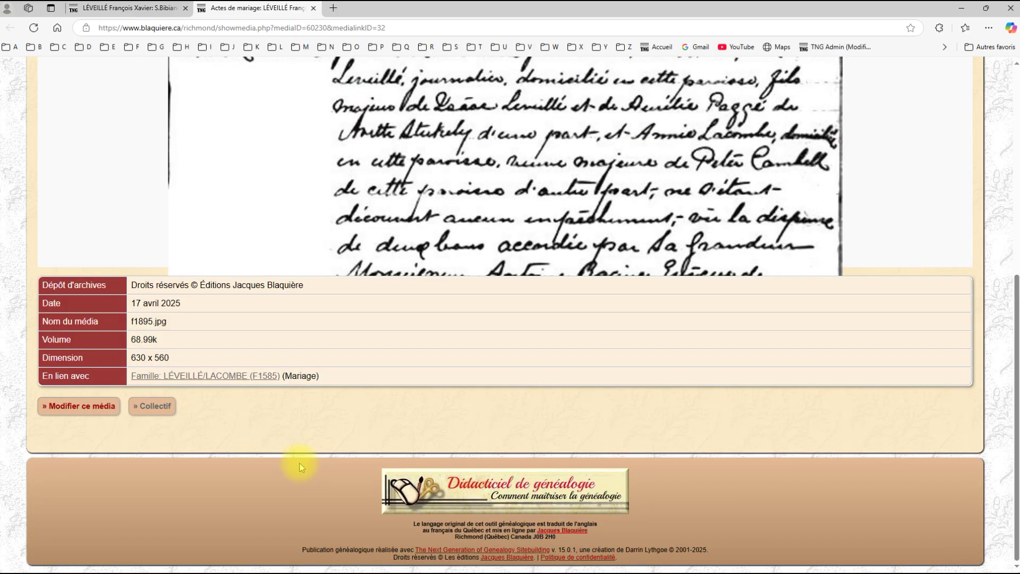
pyautogui.scroll(7, 300, 467)
pyautogui.click(141, 328)
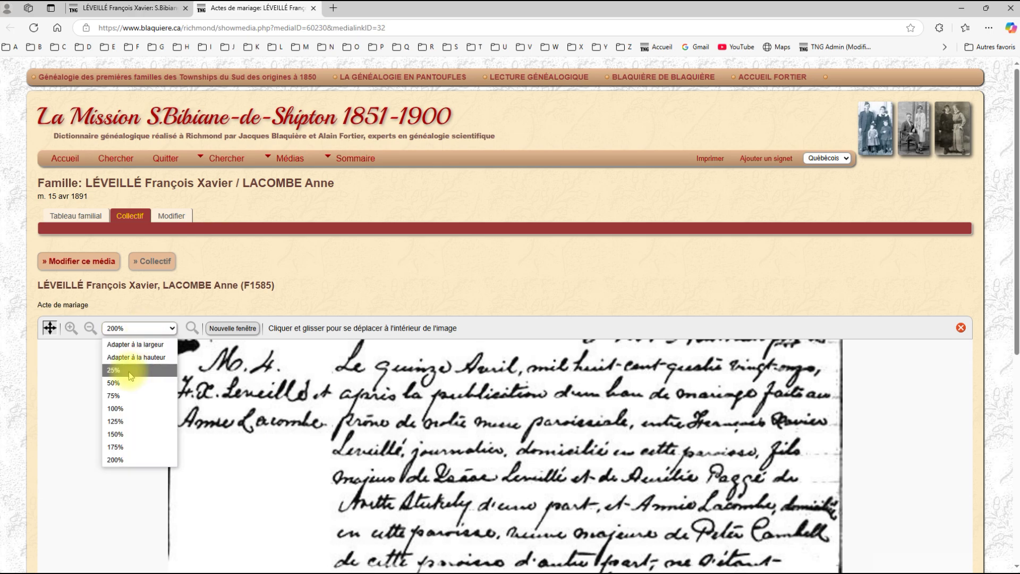
pyautogui.click(122, 409)
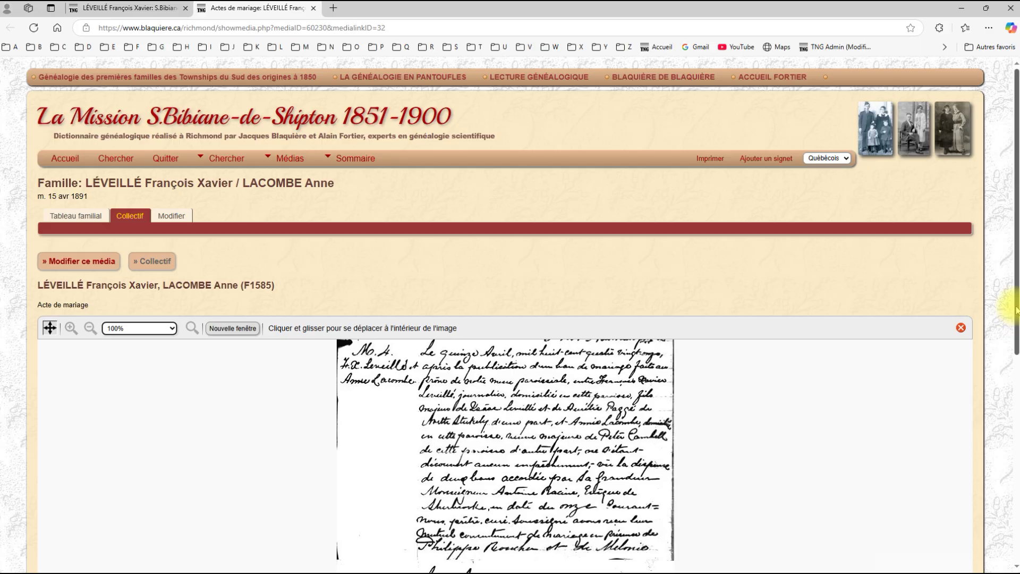
# Step: Follow the marriage record's link to family F1585 and review the husband's individual page from there
pyautogui.moveTo(1015, 311); pyautogui.dragTo(1005, 429)
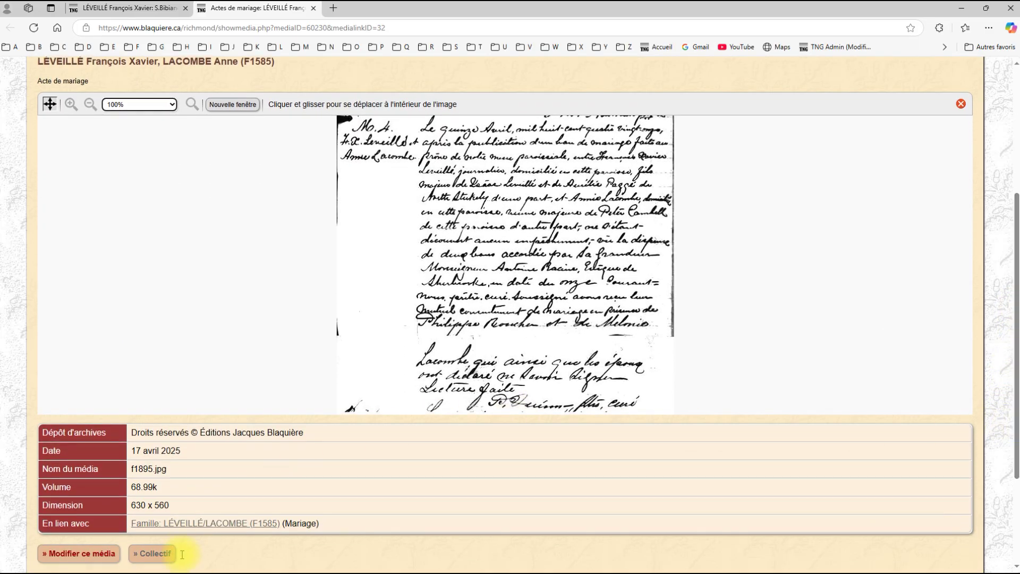
pyautogui.click(196, 524)
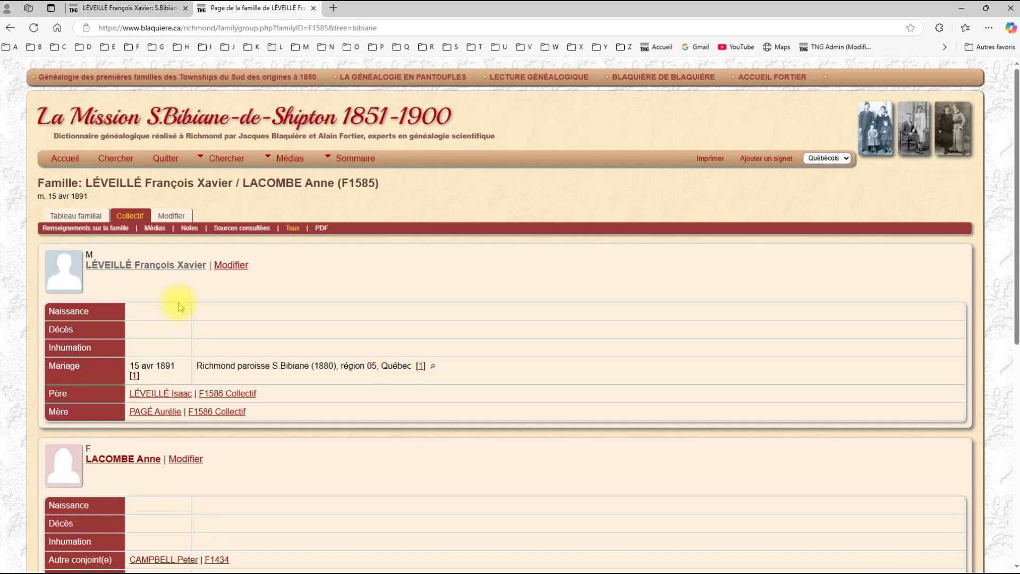
pyautogui.click(148, 264)
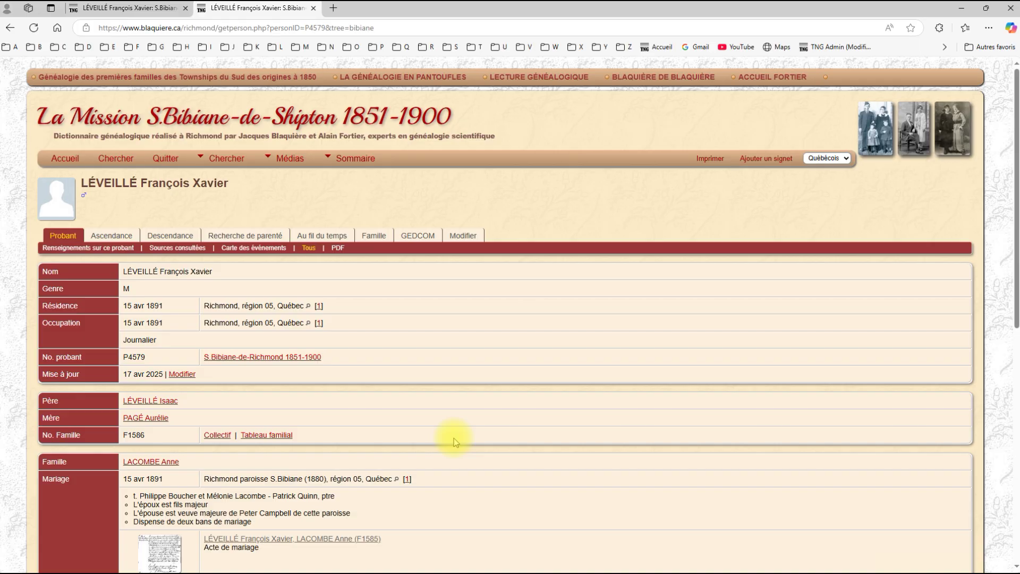
pyautogui.scroll(-9, 454, 438)
pyautogui.scroll(9, 453, 438)
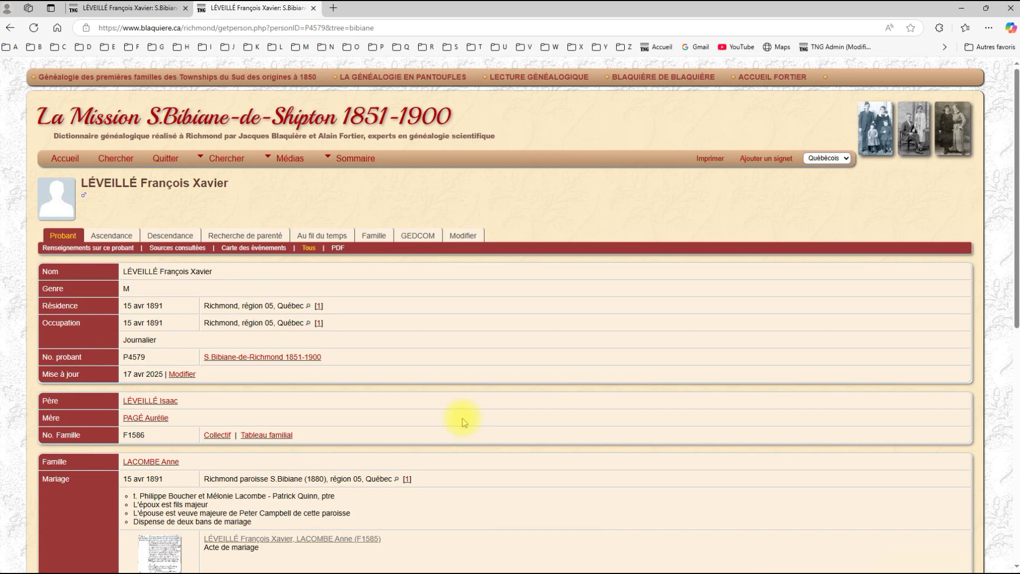